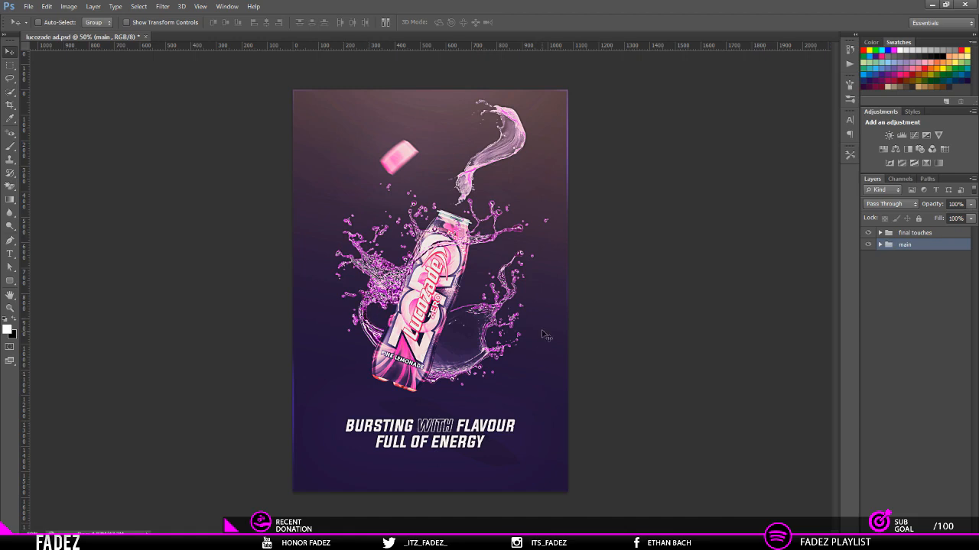
Step: Examine the layer structure of the finished ad inside the final touches and main groups, including Group 1
{"action": "left_click", "coordinate": [891, 232]}
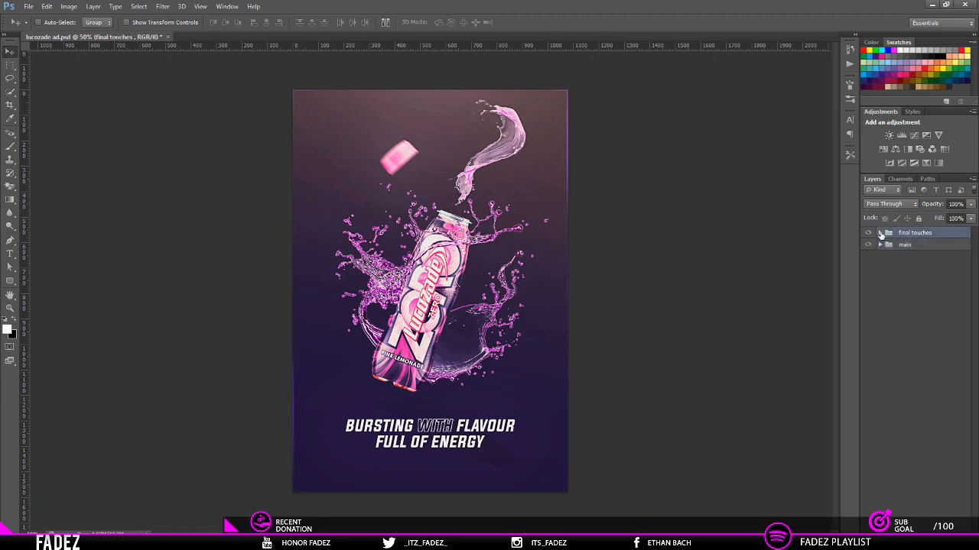
{"action": "left_click", "coordinate": [880, 232]}
{"action": "left_click", "coordinate": [915, 291]}
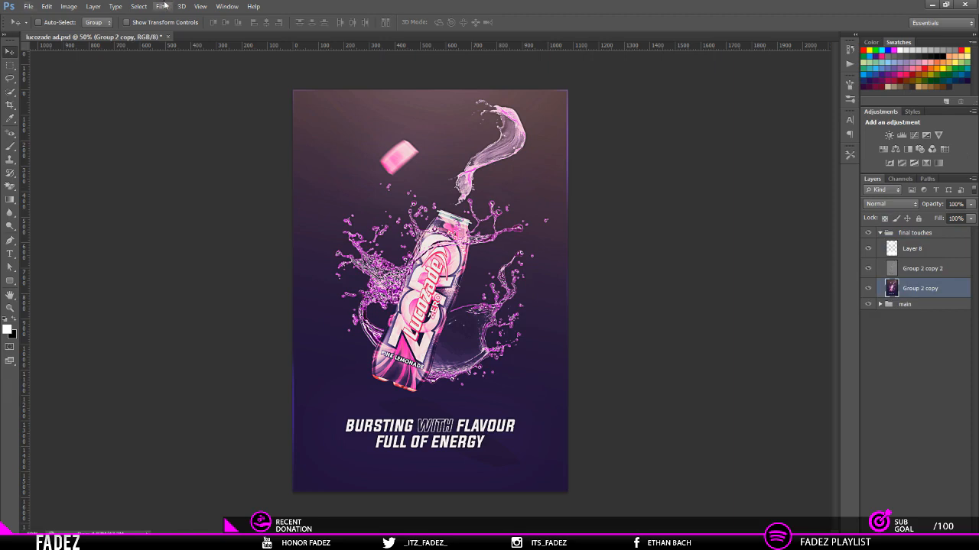
{"action": "left_click", "coordinate": [69, 6]}
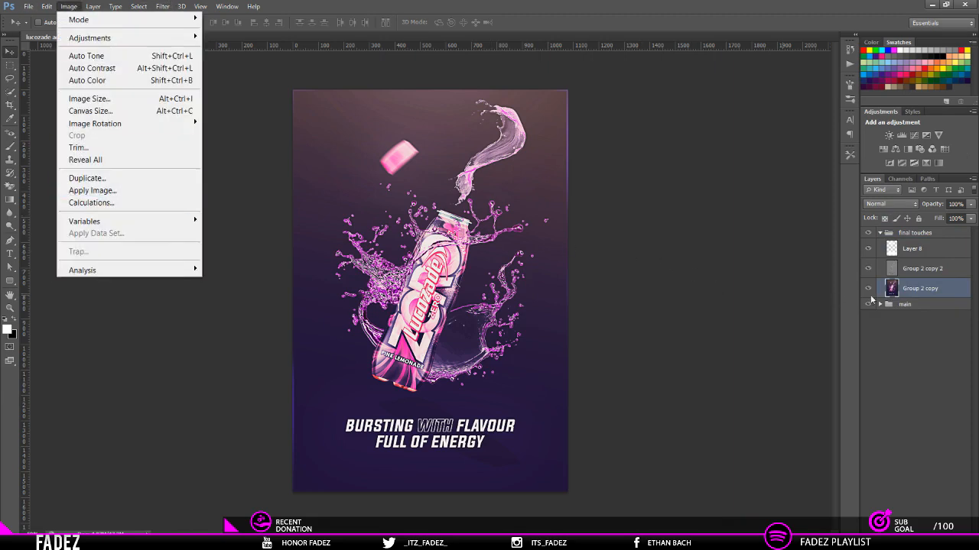
{"action": "left_click", "coordinate": [923, 286]}
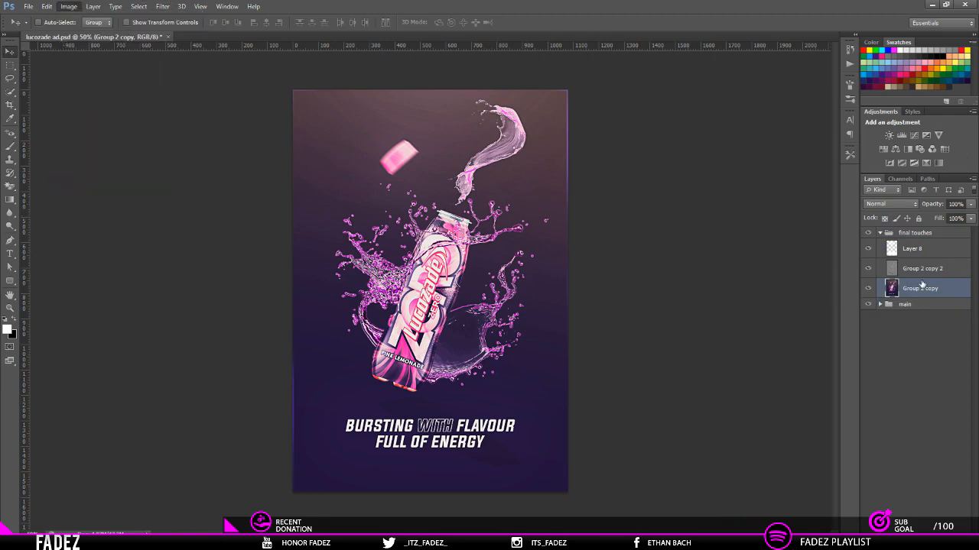
{"action": "left_click", "coordinate": [880, 304]}
{"action": "left_click", "coordinate": [889, 329]}
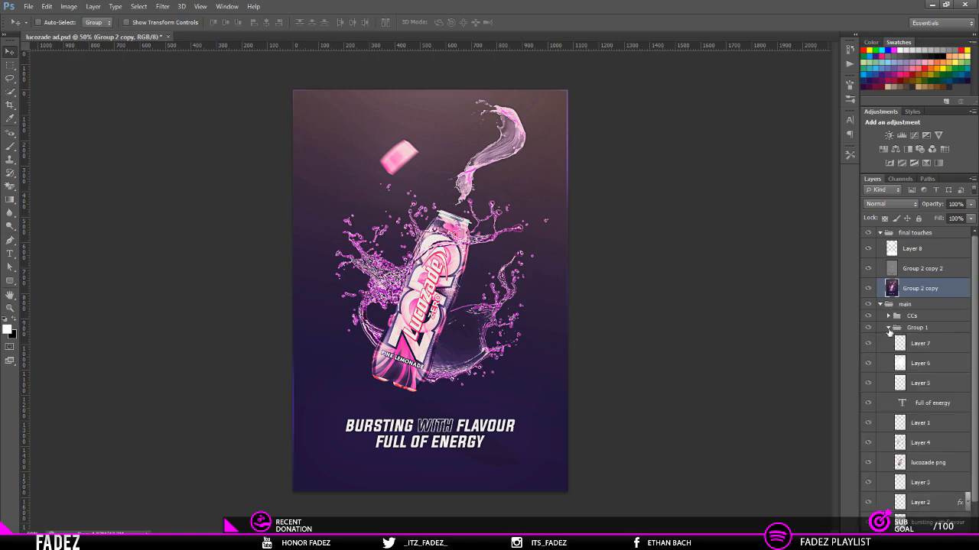
{"action": "scroll", "coordinate": [888, 331], "scroll_direction": "down", "scroll_amount": 2}
{"action": "scroll", "coordinate": [899, 501], "scroll_direction": "up", "scroll_amount": 2}
{"action": "left_click", "coordinate": [889, 331]}
{"action": "left_click", "coordinate": [887, 328]}
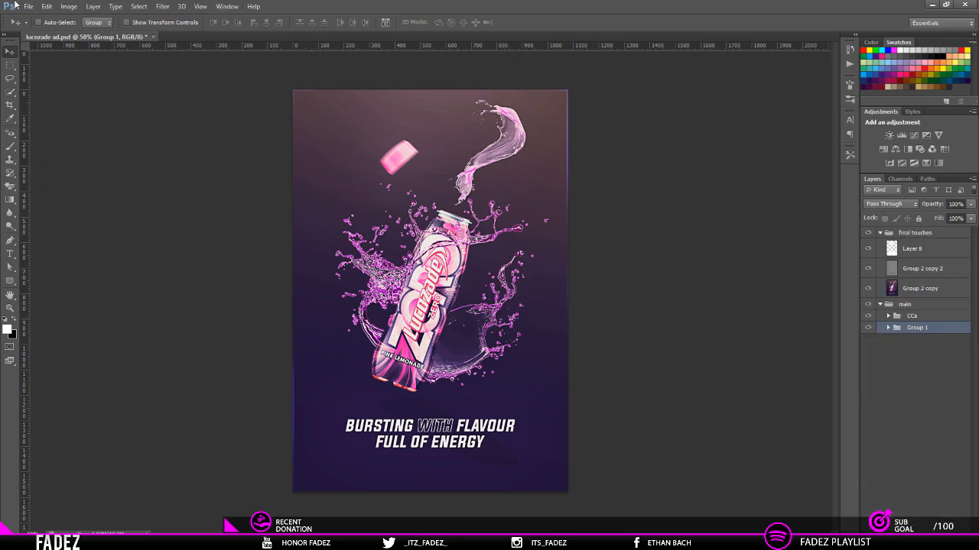
Step: Check the canvas width and height of the finished ad in pixels
{"action": "left_click", "coordinate": [70, 6]}
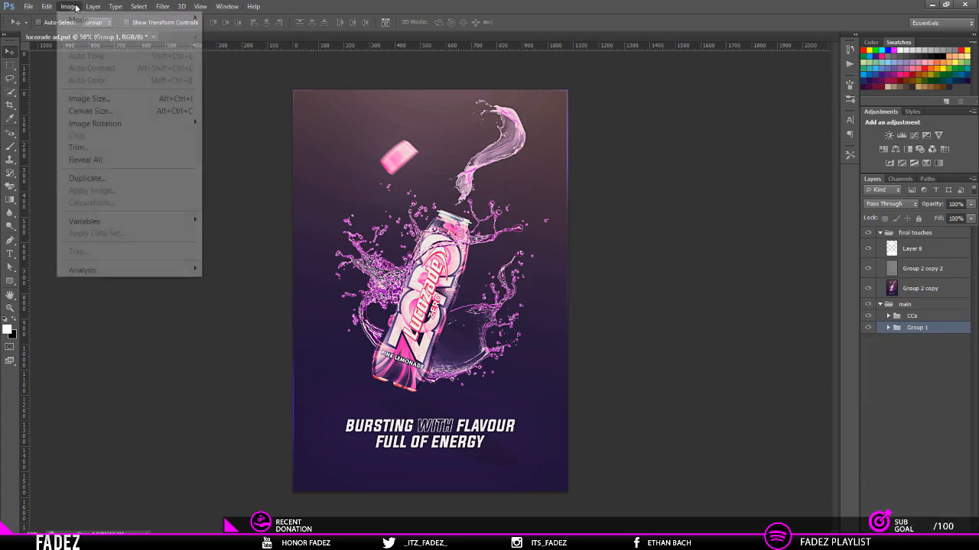
{"action": "left_click", "coordinate": [915, 292]}
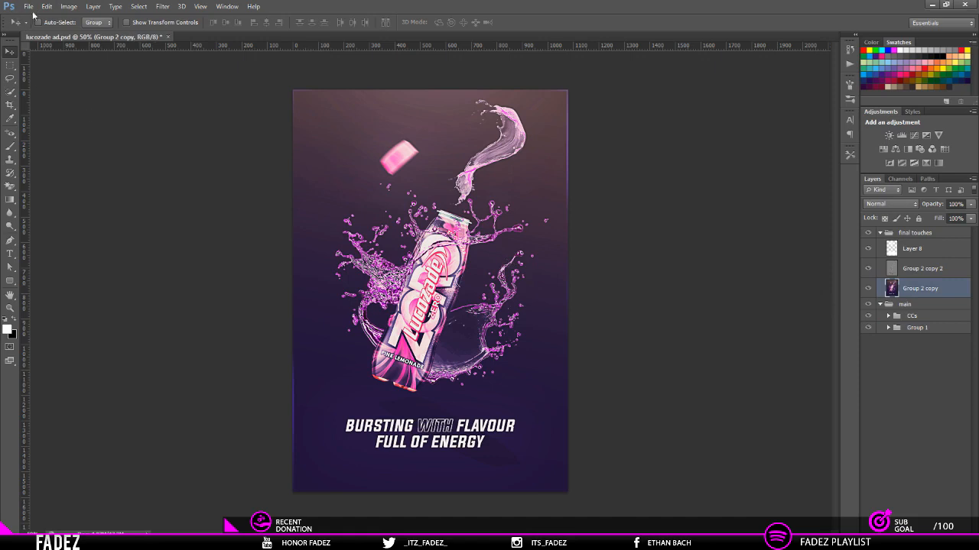
{"action": "left_click", "coordinate": [68, 6]}
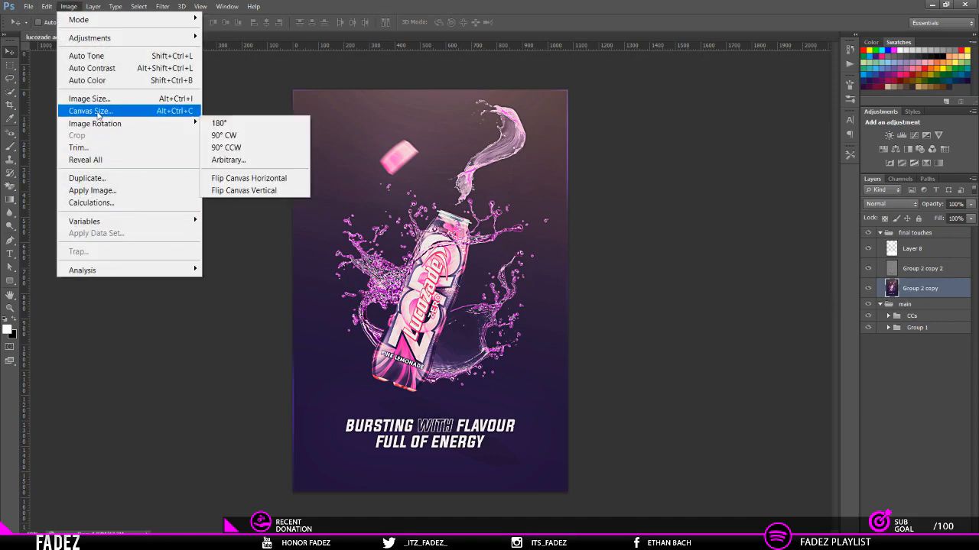
{"action": "left_click", "coordinate": [101, 111]}
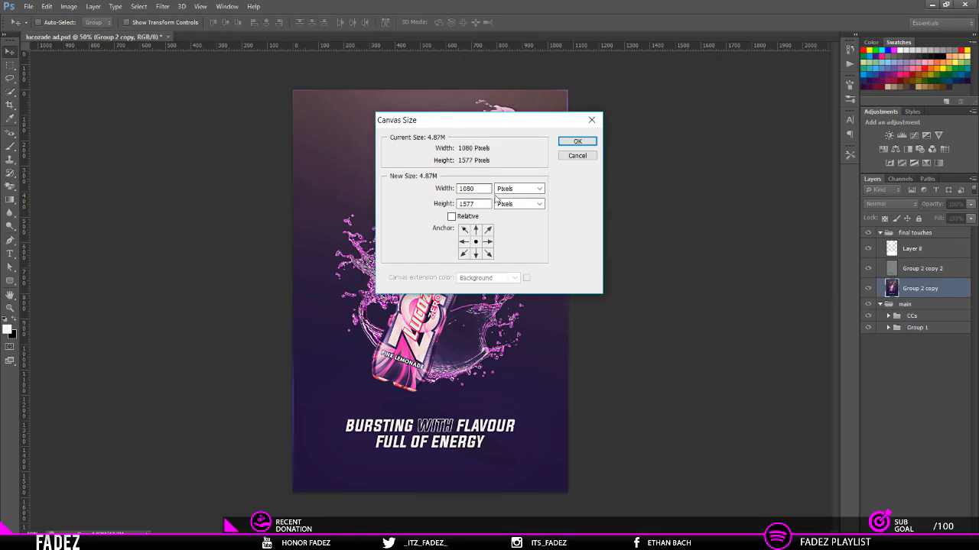
{"action": "left_click", "coordinate": [514, 190]}
{"action": "left_click", "coordinate": [516, 212]}
{"action": "left_click_drag", "start_coordinate": [483, 189], "coordinate": [367, 210]}
{"action": "left_click", "coordinate": [577, 141]}
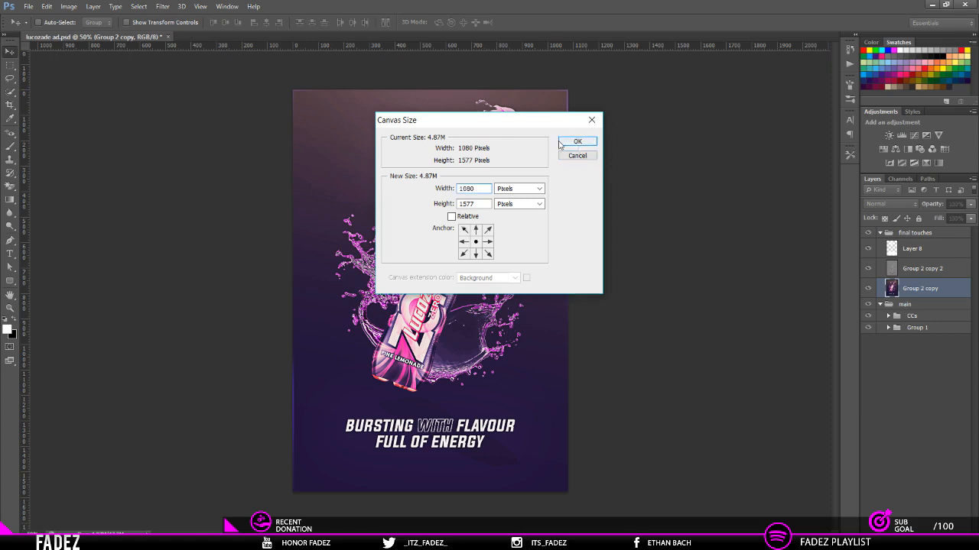
Step: Create a new document 1080 pixels wide and 1577 pixels high at 72 pixels/inch with a white background
{"action": "left_click", "coordinate": [35, 9]}
{"action": "left_click", "coordinate": [39, 18]}
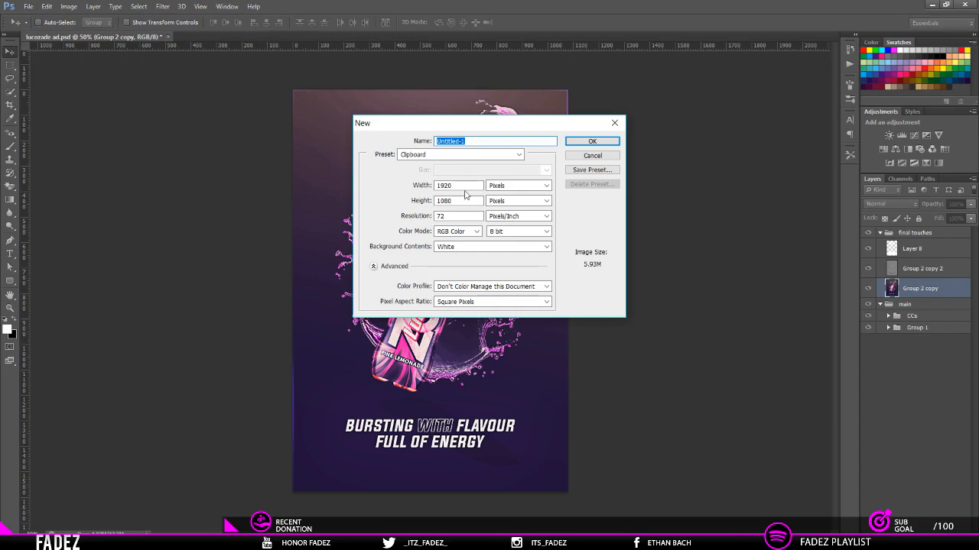
{"action": "left_click_drag", "start_coordinate": [463, 187], "coordinate": [276, 137]}
{"action": "type", "text": "18"}
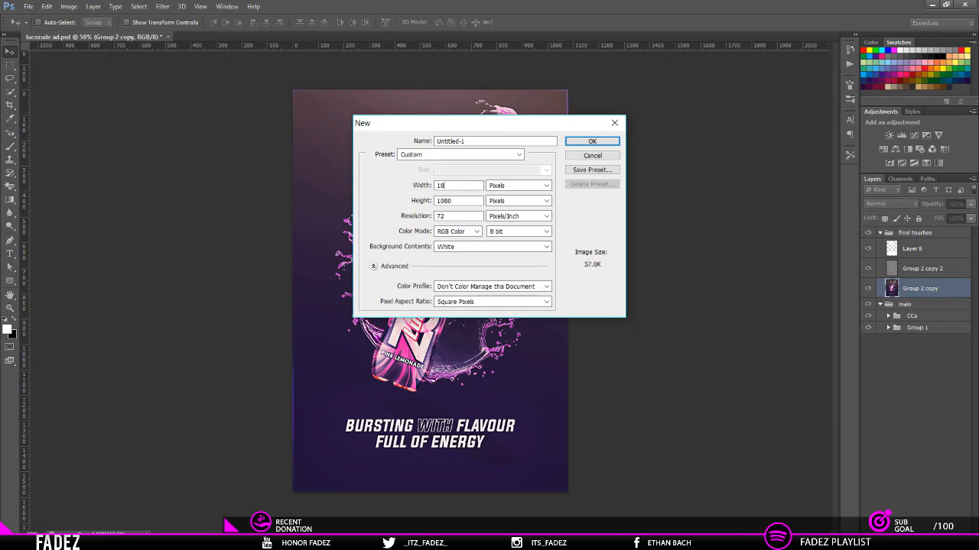
{"action": "type", "text": "080"}
{"action": "left_click", "coordinate": [453, 201]}
{"action": "double_click", "coordinate": [453, 201]}
{"action": "type", "text": "1577"}
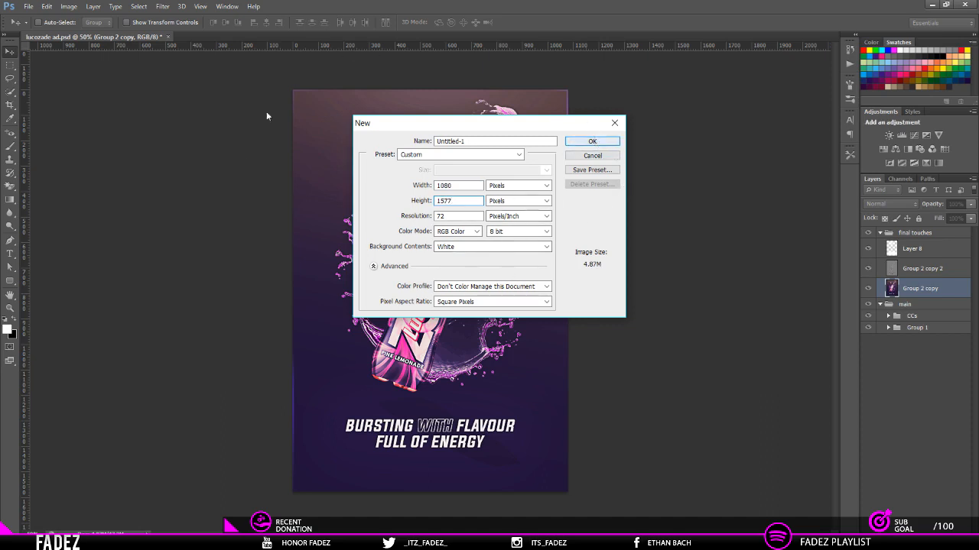
{"action": "key", "text": "Escape"}
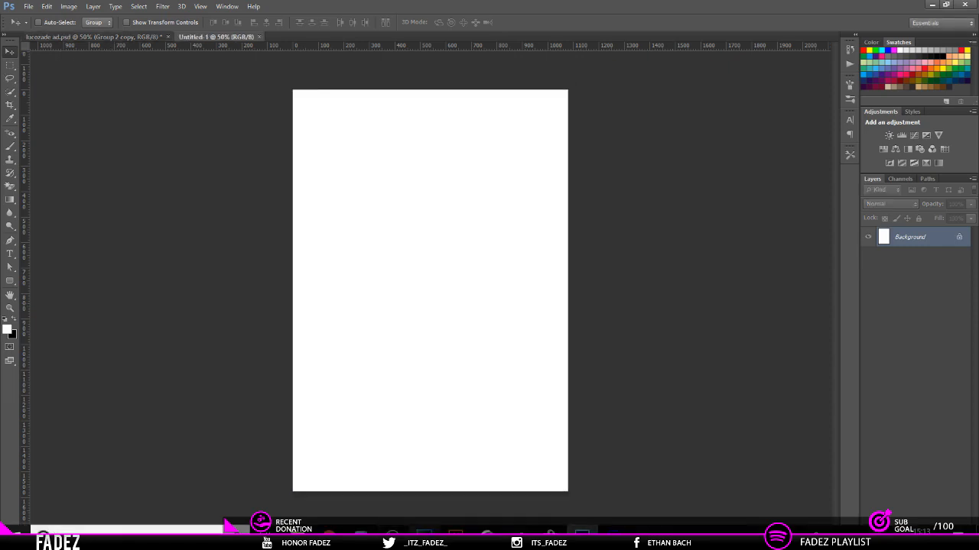
Step: Open Liquid-PNG-Image.png, lucozade png.png and water_PNG50211.png together from the lucozade files folder
{"action": "left_click", "coordinate": [28, 6]}
{"action": "left_click", "coordinate": [37, 32]}
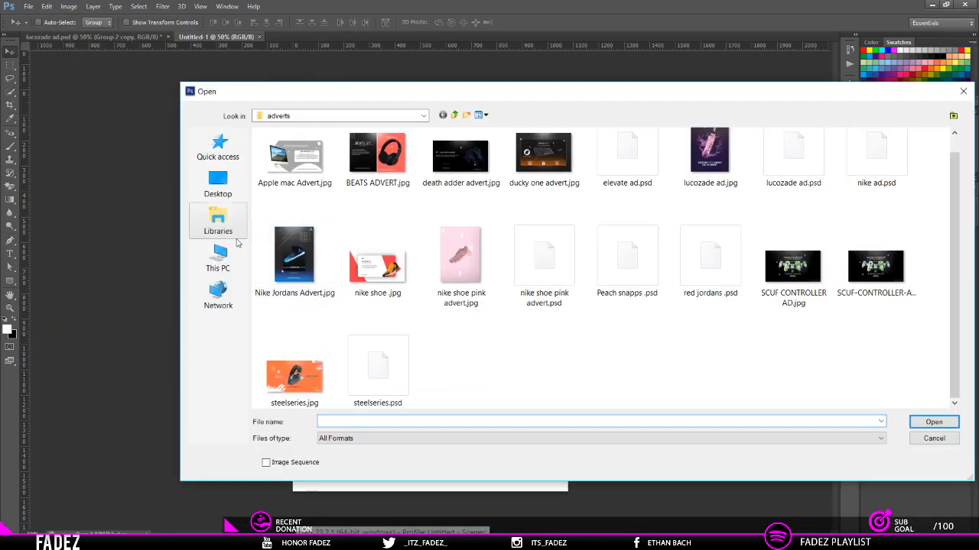
{"action": "left_click", "coordinate": [218, 185]}
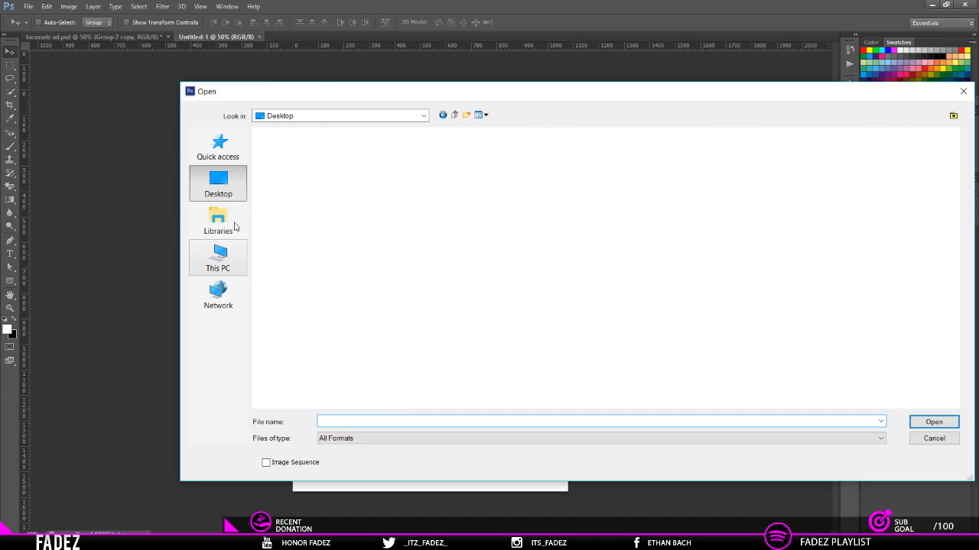
{"action": "left_click", "coordinate": [219, 222]}
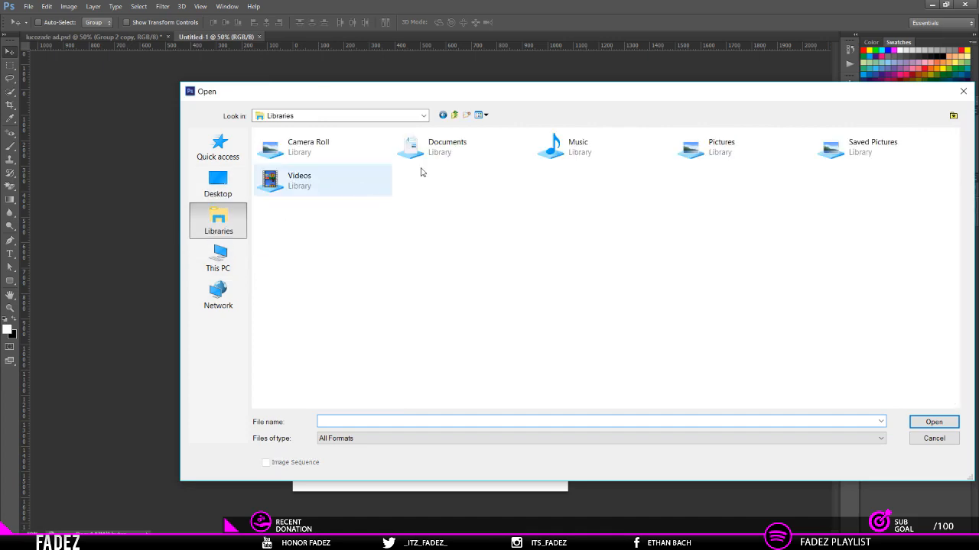
{"action": "double_click", "coordinate": [494, 146]}
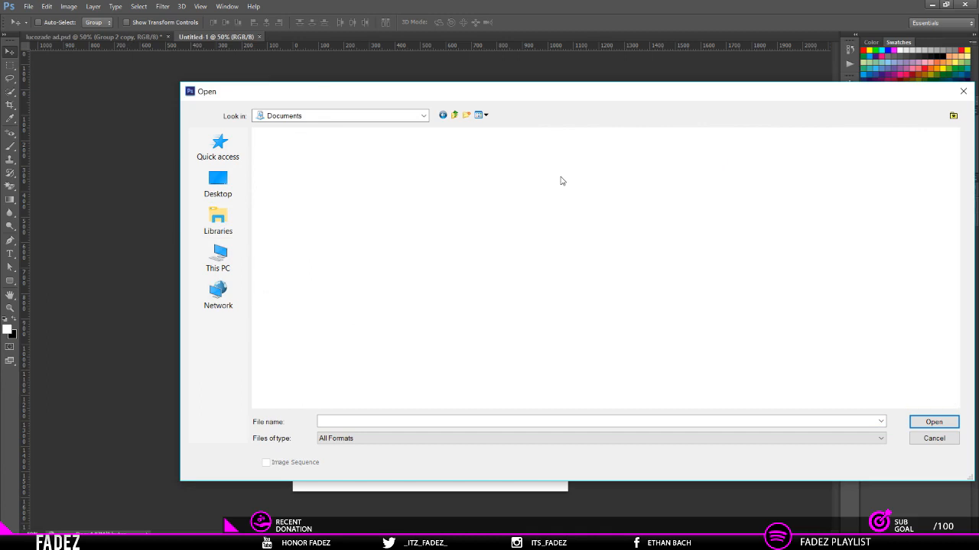
{"action": "mouse_move", "coordinate": [315, 217]}
{"action": "left_mouse_down"}
{"action": "mouse_move", "coordinate": [275, 141]}
{"action": "mouse_move", "coordinate": [304, 262]}
{"action": "mouse_move", "coordinate": [294, 170]}
{"action": "mouse_move", "coordinate": [312, 177]}
{"action": "mouse_move", "coordinate": [302, 153]}
{"action": "mouse_move", "coordinate": [280, 152]}
{"action": "mouse_move", "coordinate": [312, 202]}
{"action": "left_mouse_up"}
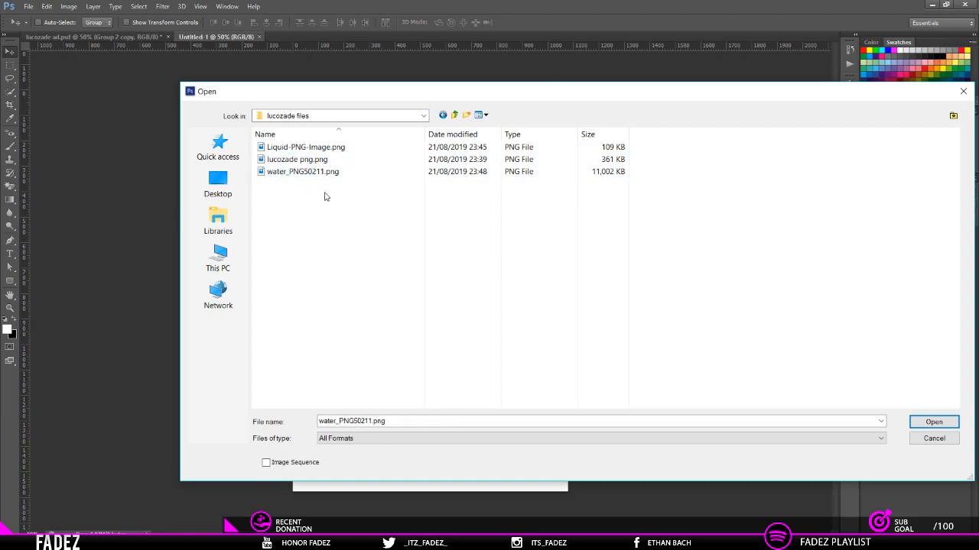
{"action": "left_click_drag", "start_coordinate": [339, 219], "coordinate": [282, 138]}
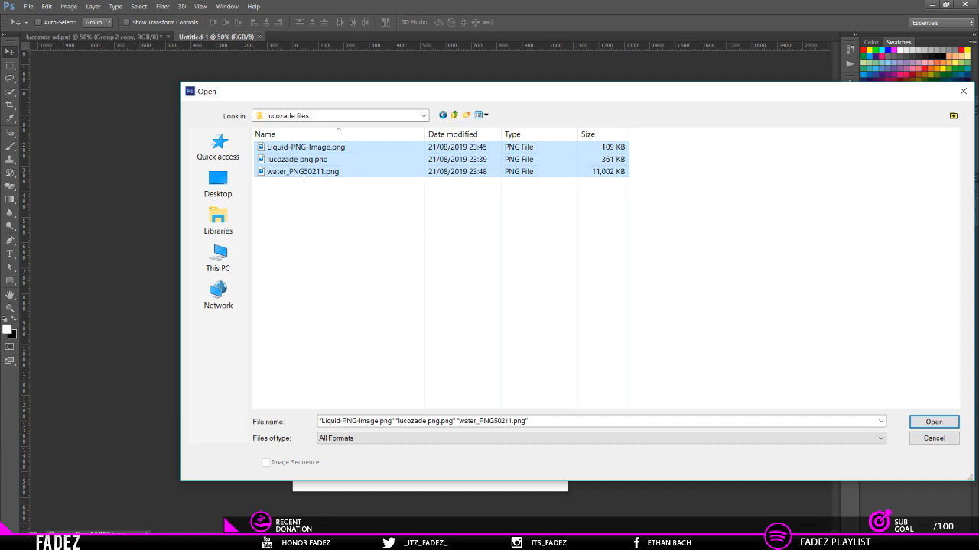
{"action": "key", "text": "Return"}
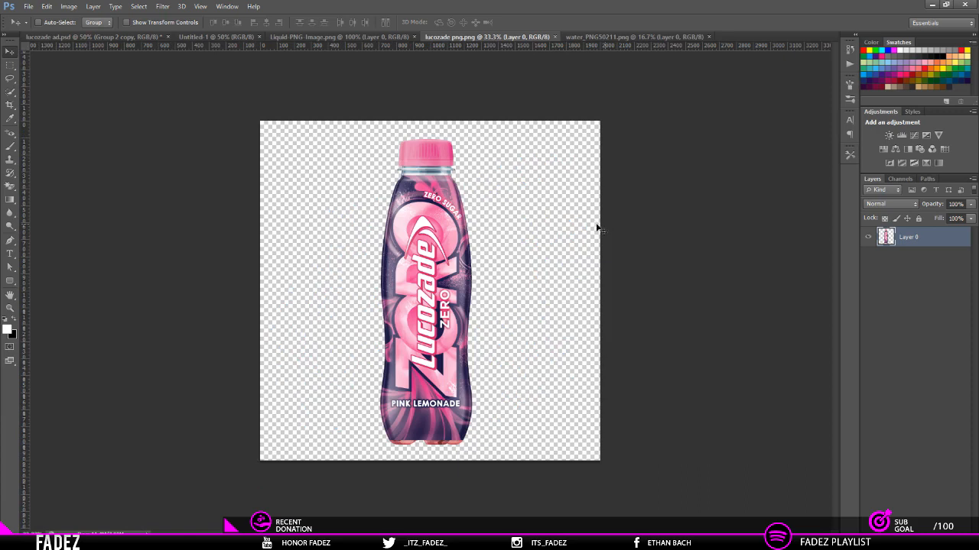
Step: In lucozade ad.psd, hide the final touches and CCs groups and every Group 1 layer except Layer 0
{"action": "left_click", "coordinate": [344, 36]}
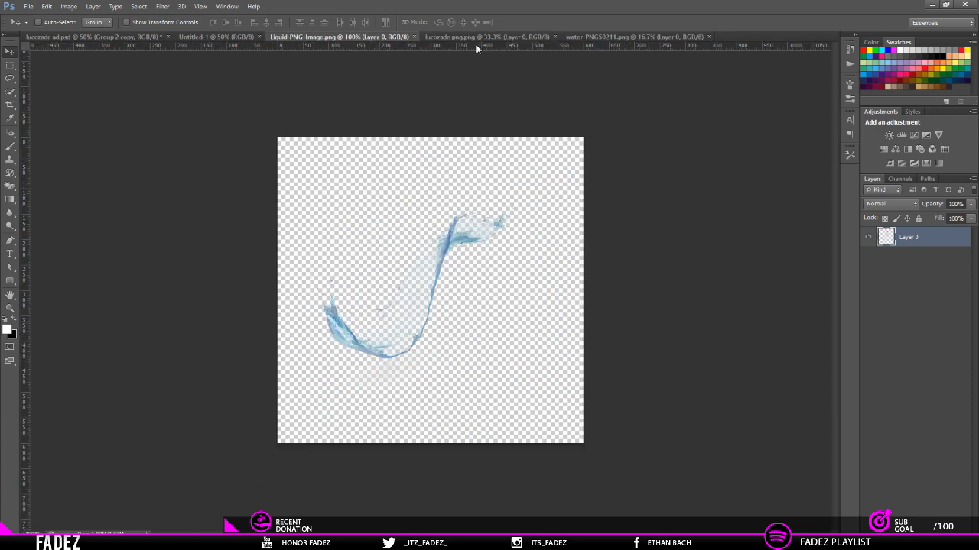
{"action": "left_click", "coordinate": [197, 35]}
{"action": "left_click", "coordinate": [86, 37]}
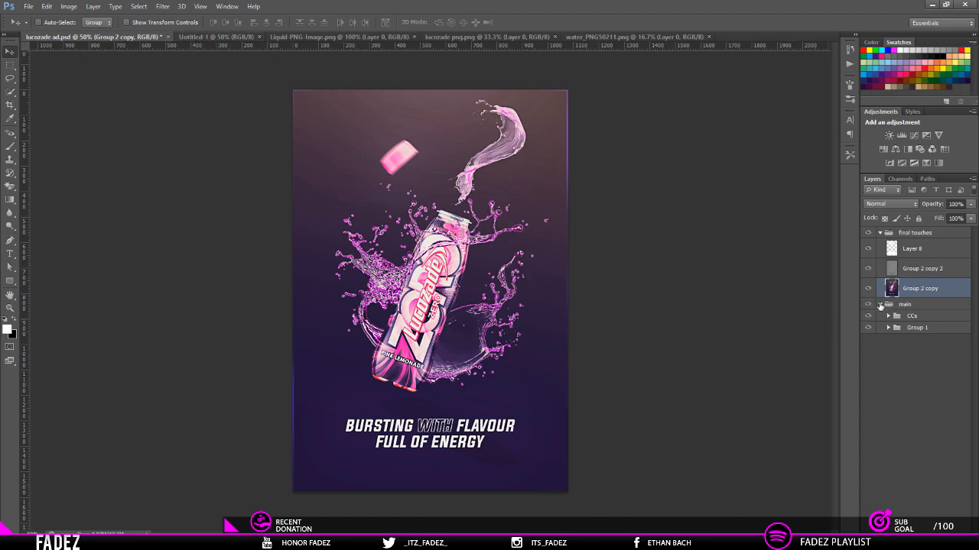
{"action": "left_click", "coordinate": [880, 233]}
{"action": "left_click", "coordinate": [868, 233]}
{"action": "left_click", "coordinate": [868, 257]}
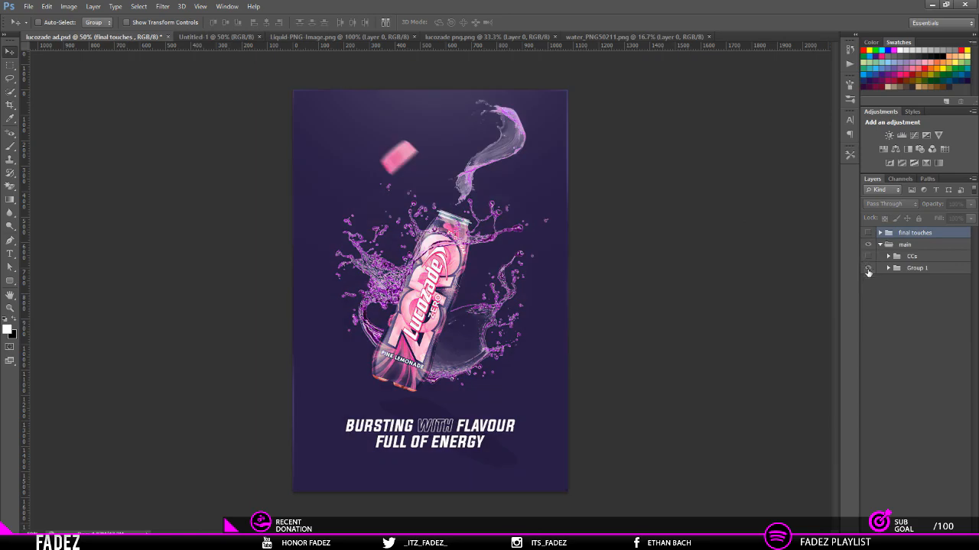
{"action": "left_click", "coordinate": [887, 269]}
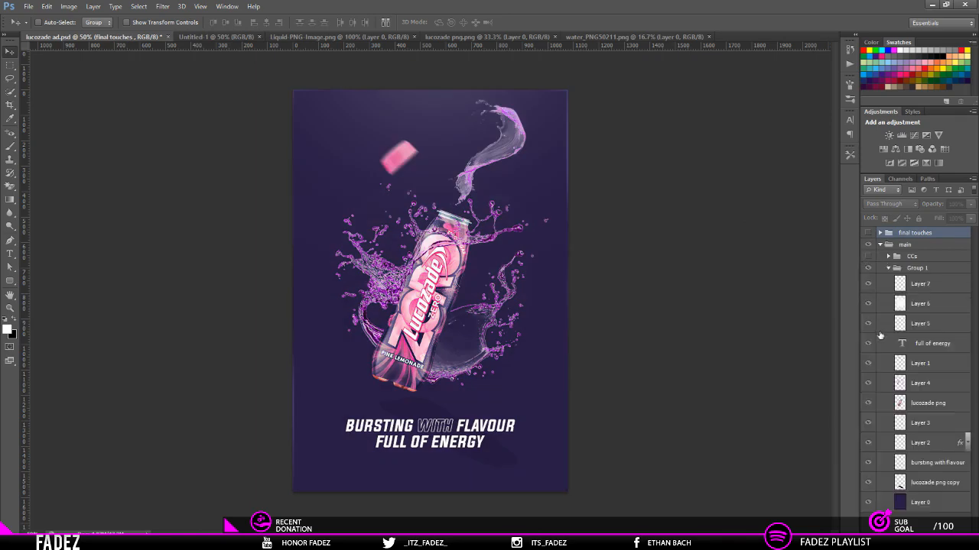
{"action": "left_click", "coordinate": [916, 505]}
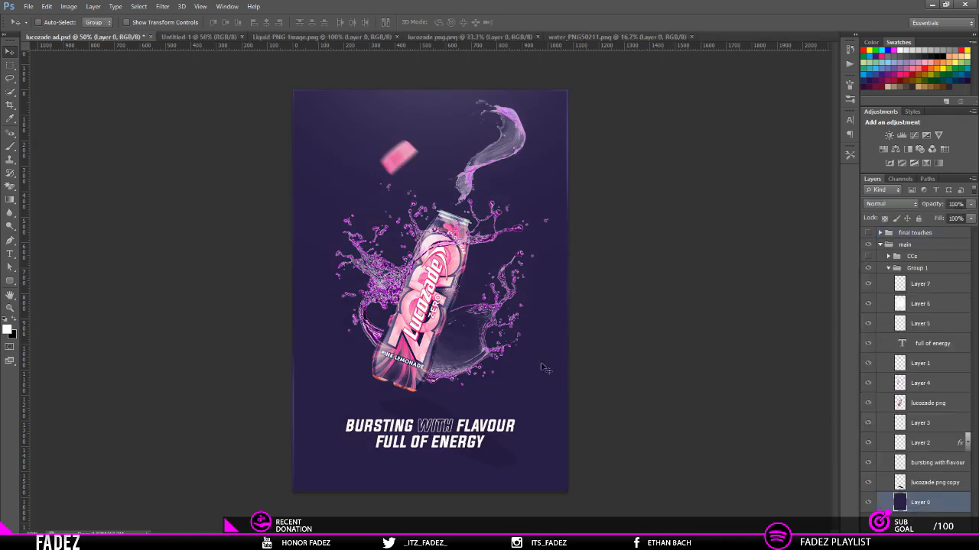
{"action": "left_click", "coordinate": [868, 501], "text": "alt"}
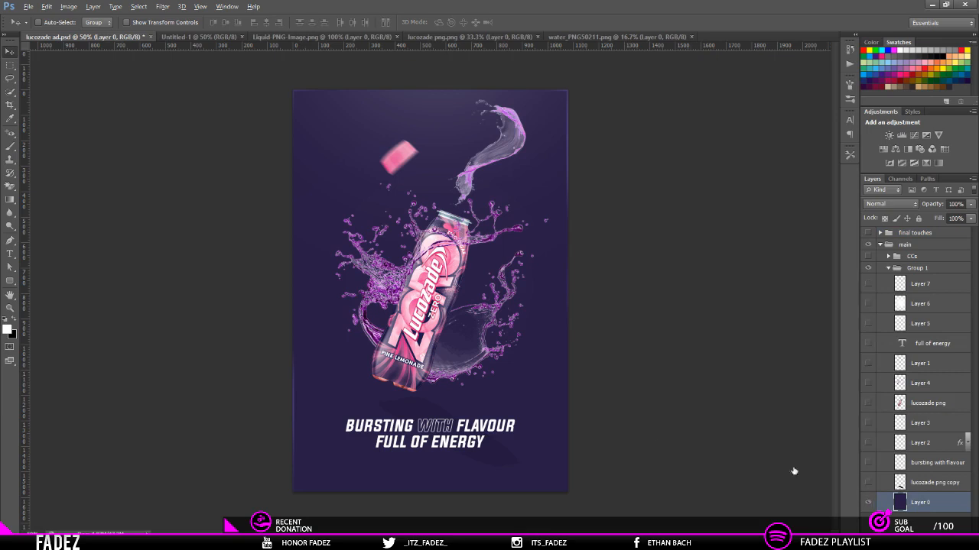
Step: Set the foreground colour to the ad's dark purple background, #281d45, by sampling it from the canvas
{"action": "left_click", "coordinate": [10, 146]}
{"action": "left_click", "coordinate": [15, 321]}
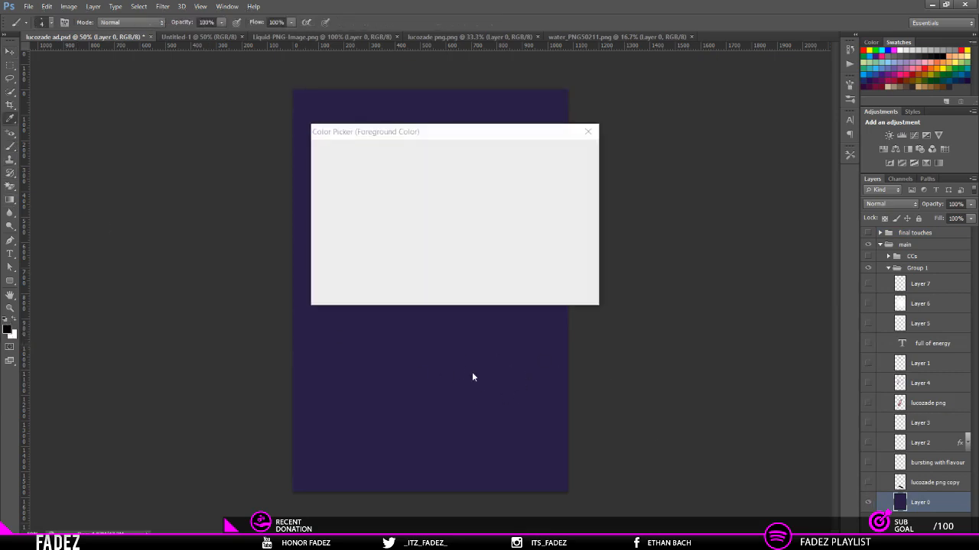
{"action": "left_click", "coordinate": [432, 370]}
{"action": "left_click_drag", "start_coordinate": [510, 299], "coordinate": [405, 305]}
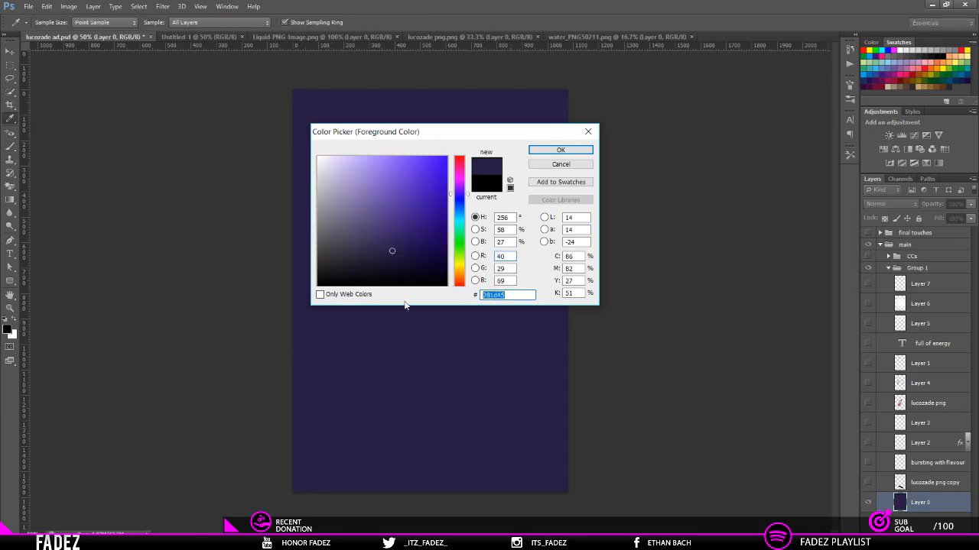
{"action": "left_click", "coordinate": [561, 165]}
{"action": "key", "text": "b"}
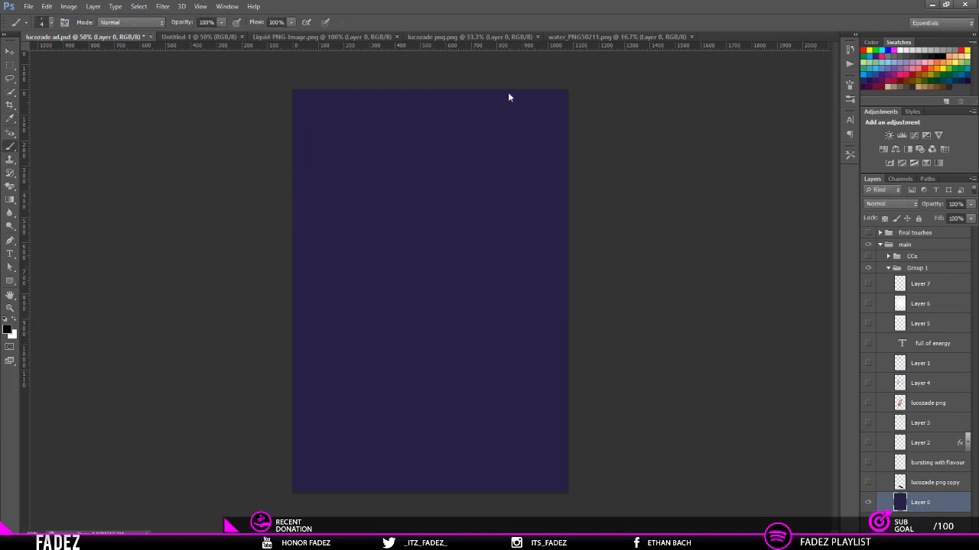
Step: In the Untitled-1 document, convert the locked background into Layer 0 and fill it with the foreground colour
{"action": "left_click", "coordinate": [211, 36]}
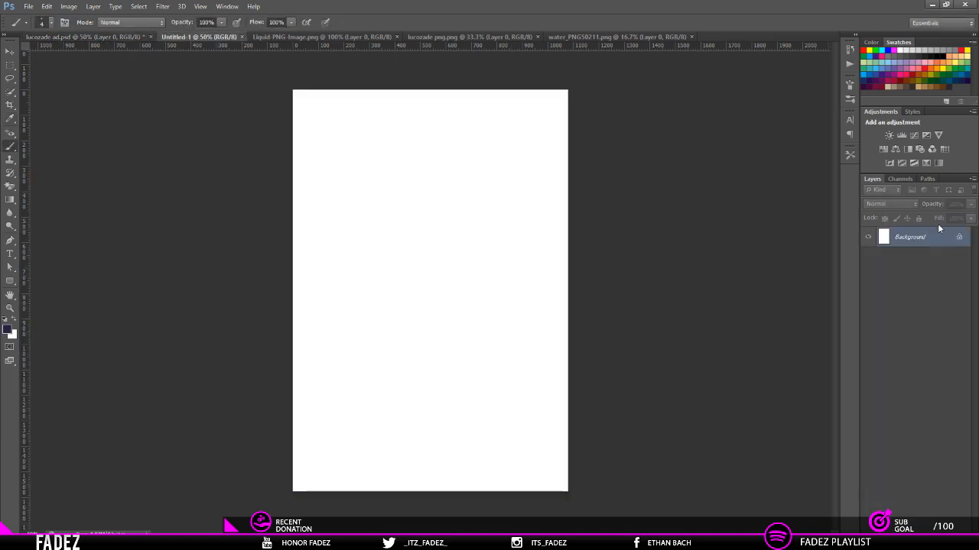
{"action": "key", "text": "ctrl+shift+n"}
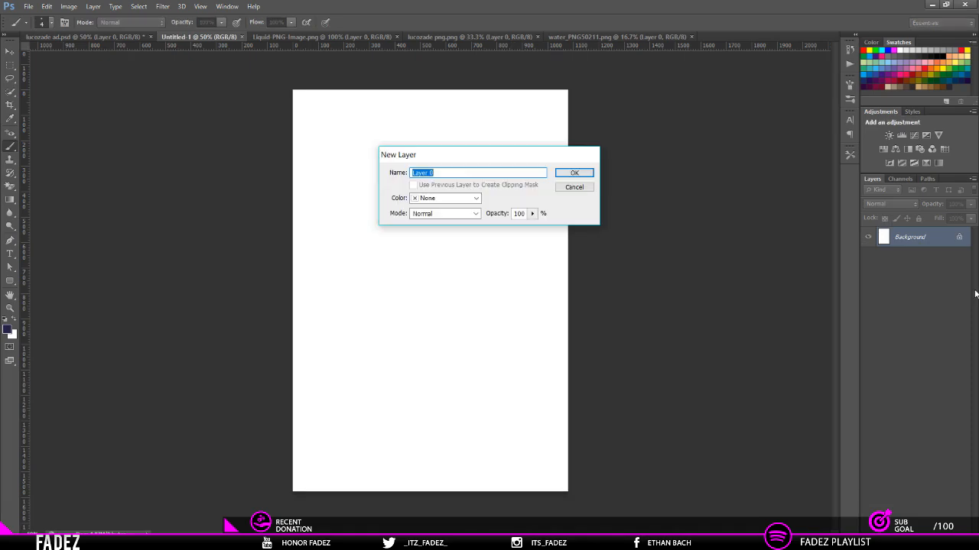
{"action": "key", "text": "Return"}
{"action": "key", "text": "alt+BackSpace"}
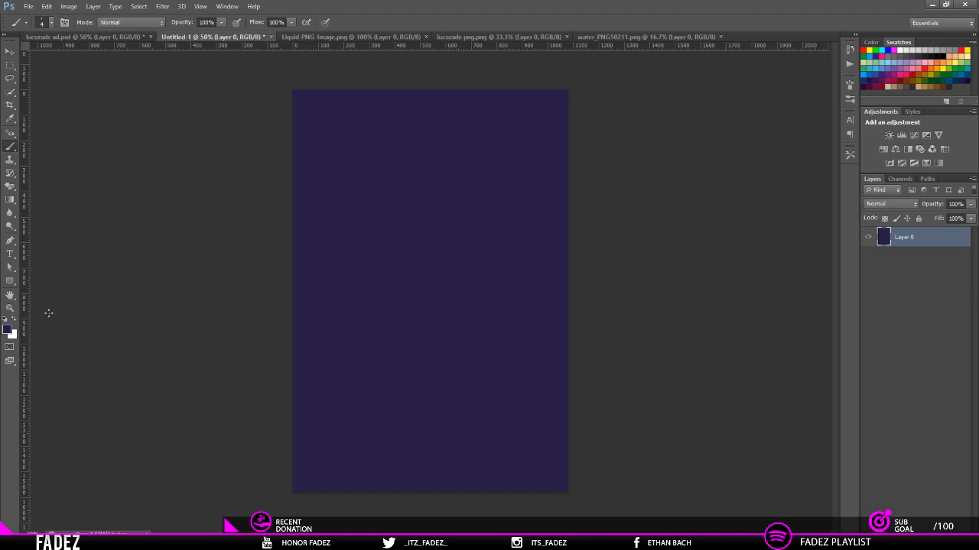
Step: Rename the filled purple layer as bg
{"action": "double_click", "coordinate": [903, 237]}
{"action": "type", "text": "bg"}
{"action": "key", "text": "Return"}
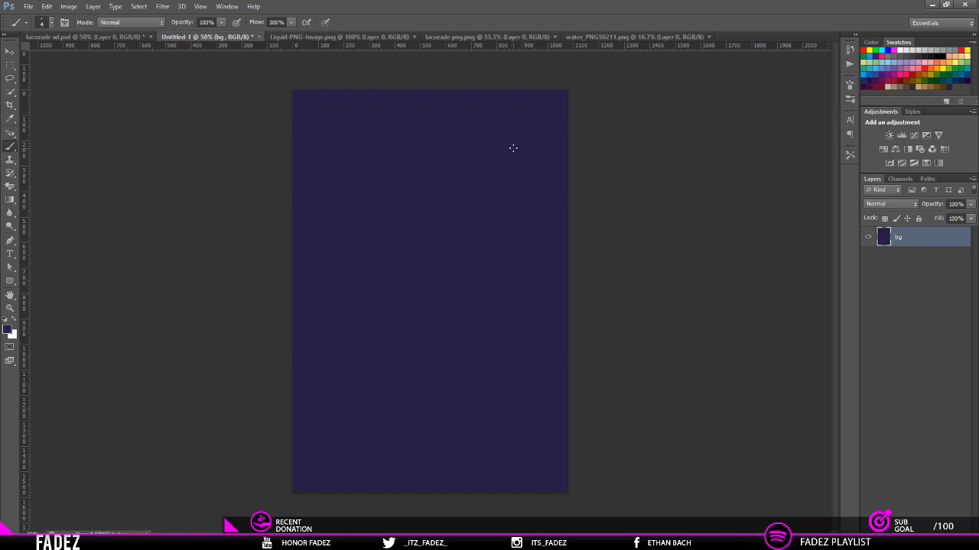
Step: Show all the hidden Group 1 layers in lucozade ad.psd
{"action": "left_click", "coordinate": [9, 51]}
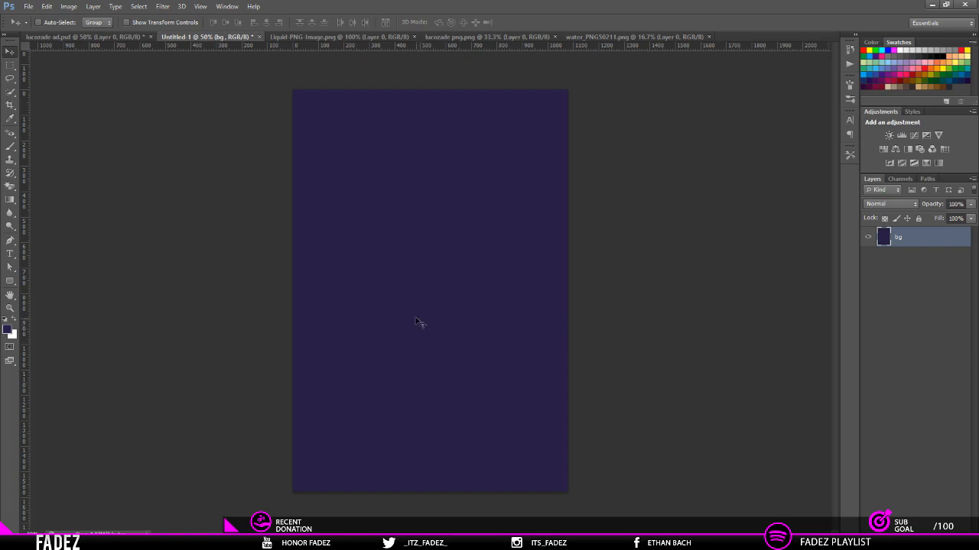
{"action": "left_click", "coordinate": [99, 37]}
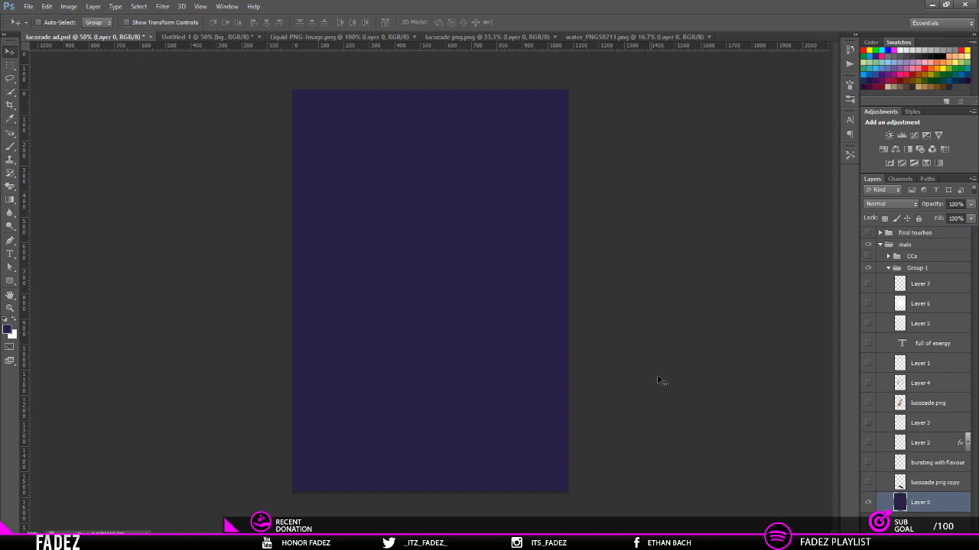
{"action": "left_click_drag", "start_coordinate": [868, 482], "coordinate": [867, 283]}
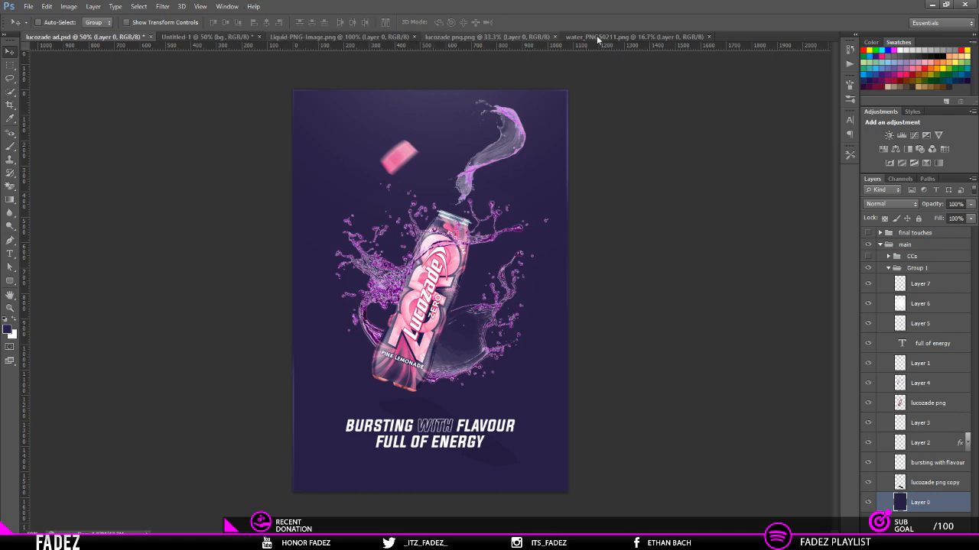
Step: Copy the bottle from lucozade png.png into the Untitled-1 document and centre it on the canvas
{"action": "left_click", "coordinate": [481, 36]}
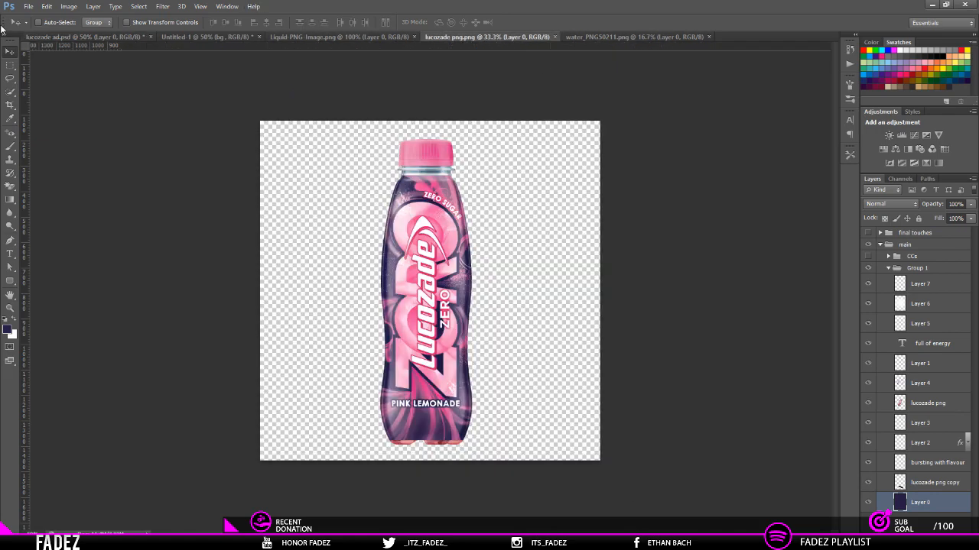
{"action": "left_click", "coordinate": [187, 36]}
{"action": "left_click_drag", "start_coordinate": [427, 313], "coordinate": [391, 247]}
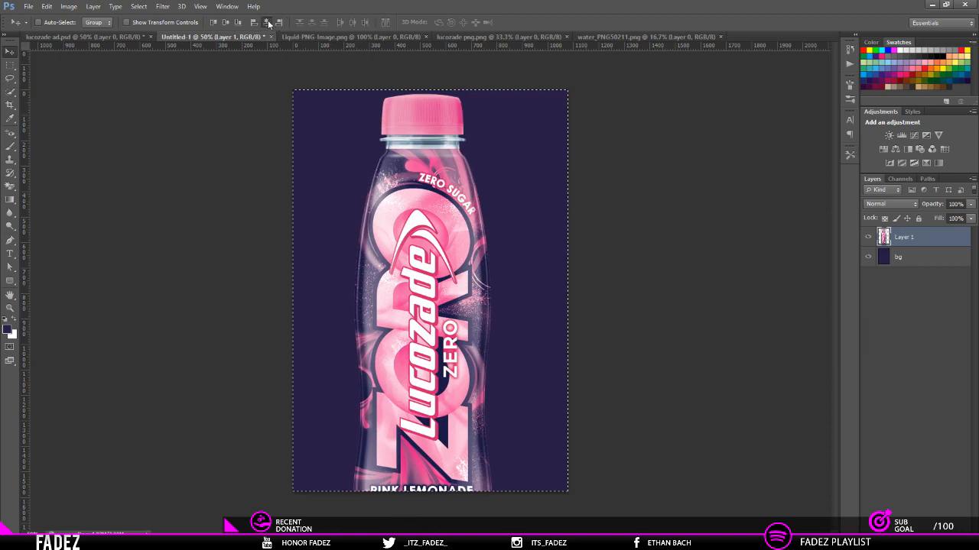
{"action": "key", "text": "ctrl+a"}
{"action": "key", "text": "ctrl+alt+z"}
{"action": "key", "text": "ctrl+alt+z"}
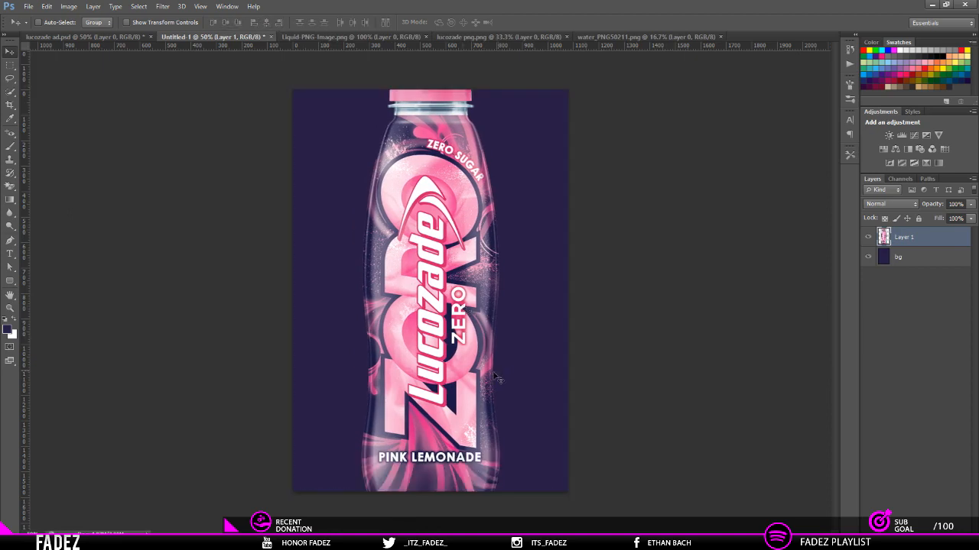
Step: Scale the bottle to about 46% and tilt it slightly clockwise
{"action": "key", "text": "ctrl+t"}
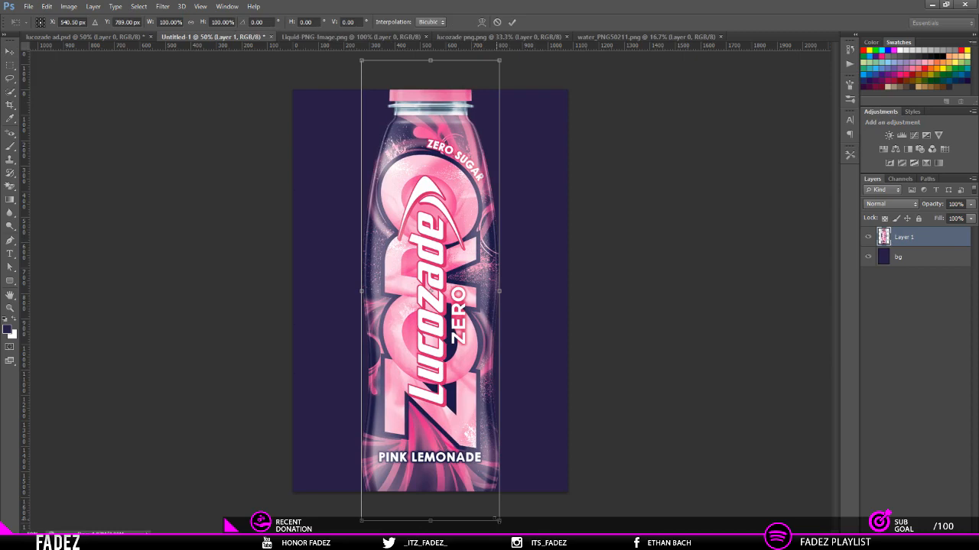
{"action": "left_click_drag", "start_coordinate": [428, 526], "coordinate": [420, 408]}
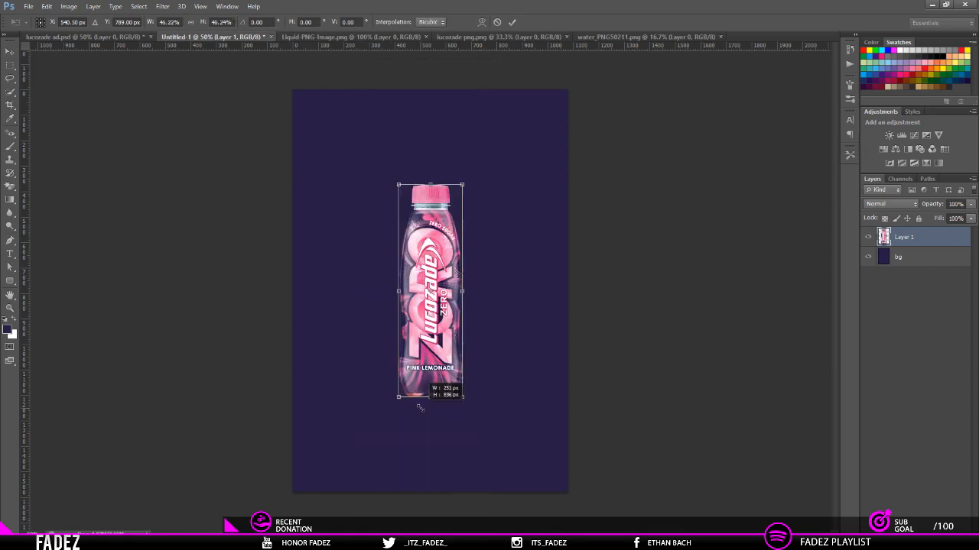
{"action": "left_click_drag", "start_coordinate": [560, 345], "coordinate": [539, 383]}
{"action": "left_click", "coordinate": [511, 22]}
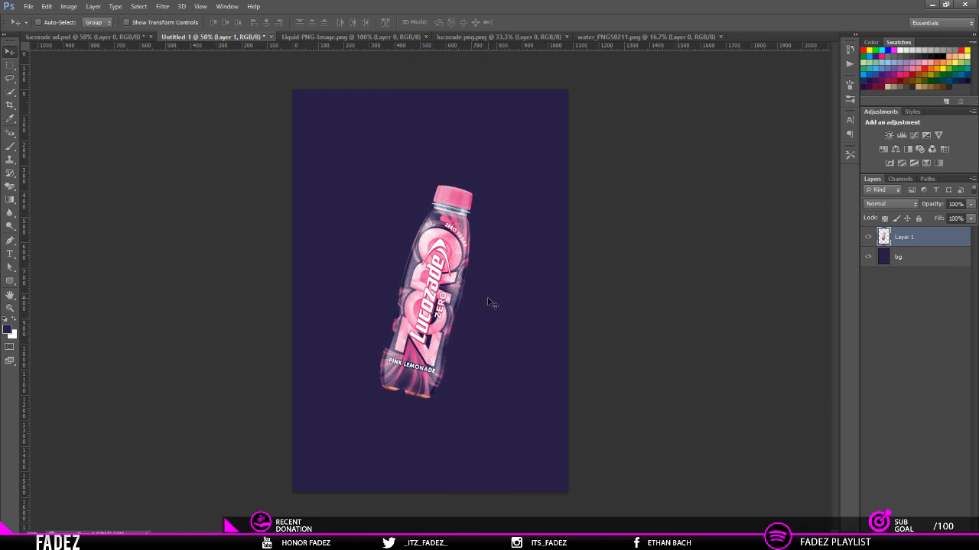
Step: Duplicate the bottle layer, fill the copy's silhouette with black and place it beneath the original bottle layer
{"action": "key", "text": "ctrl+j"}
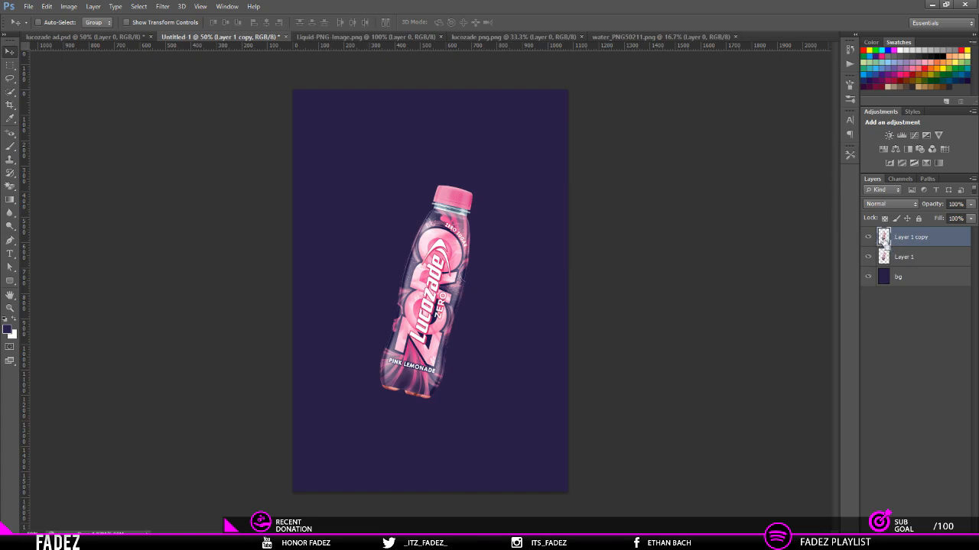
{"action": "left_click", "coordinate": [885, 240], "text": "ctrl"}
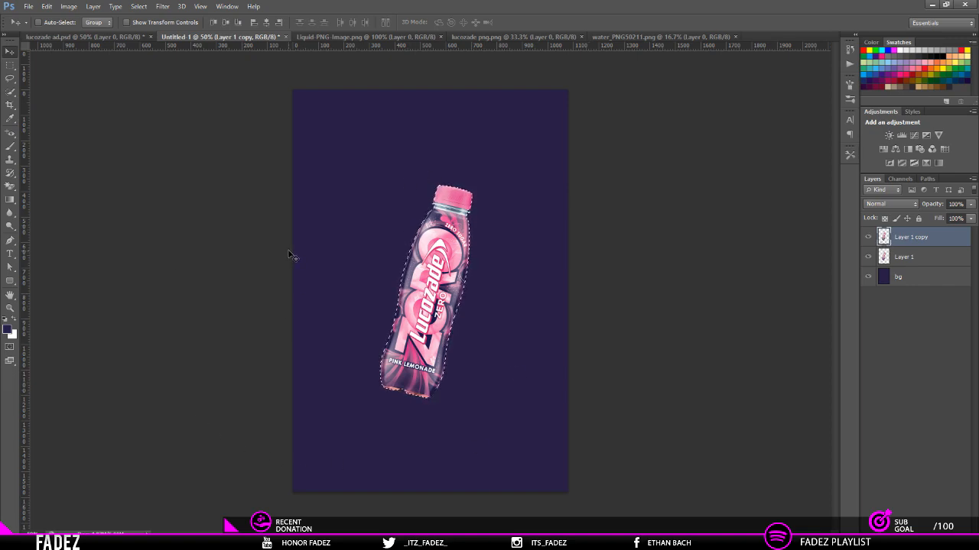
{"action": "left_click", "coordinate": [6, 321]}
{"action": "key", "text": "alt+BackSpace"}
{"action": "key", "text": "ctrl+d"}
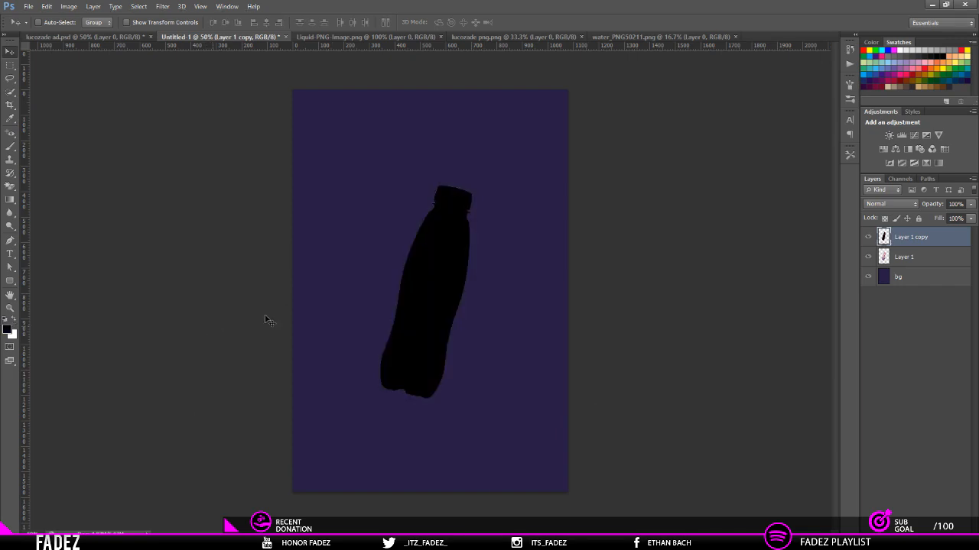
{"action": "left_click_drag", "start_coordinate": [910, 237], "coordinate": [924, 267]}
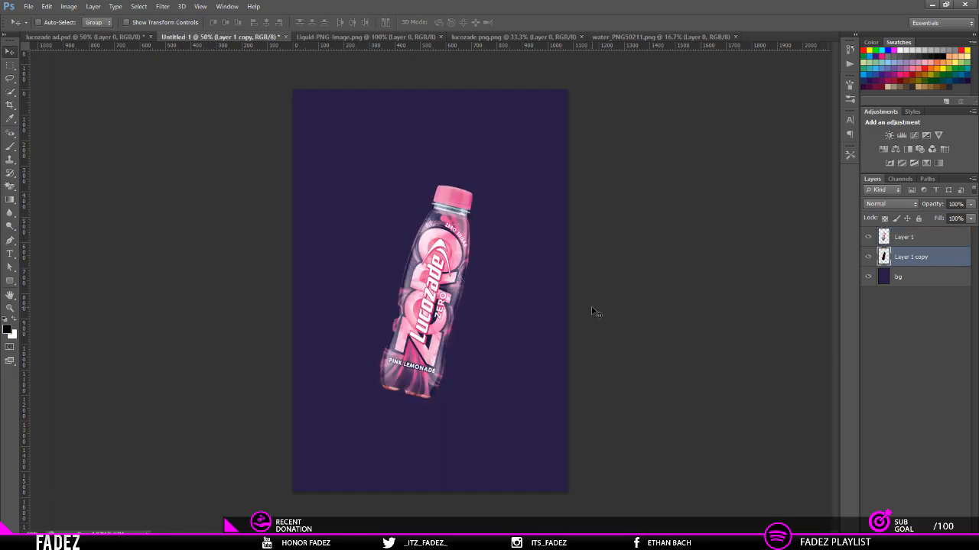
Step: Transform the black bottle copy into a flattened, slanted shadow lying below the bottle
{"action": "key", "text": "ctrl+t"}
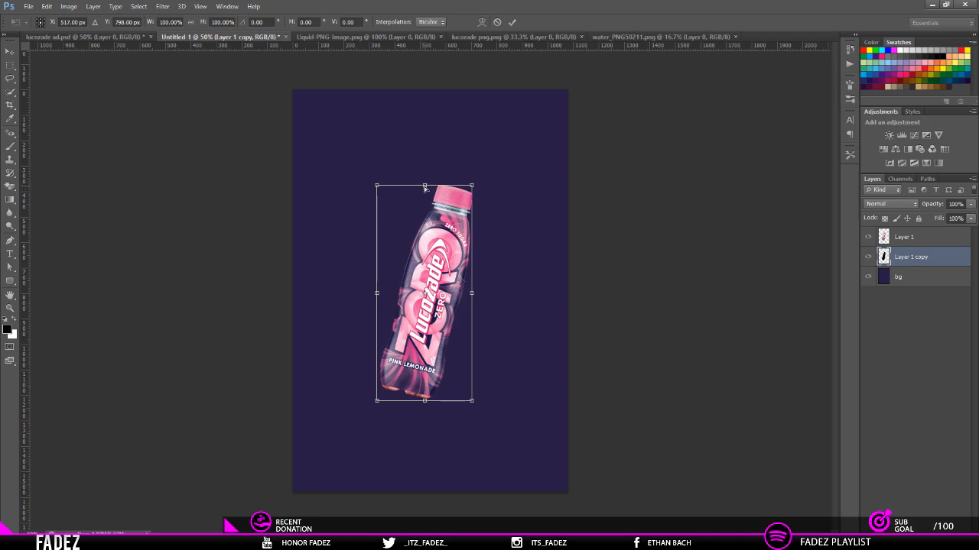
{"action": "left_click_drag", "start_coordinate": [424, 187], "coordinate": [481, 479]}
{"action": "left_click", "coordinate": [511, 21]}
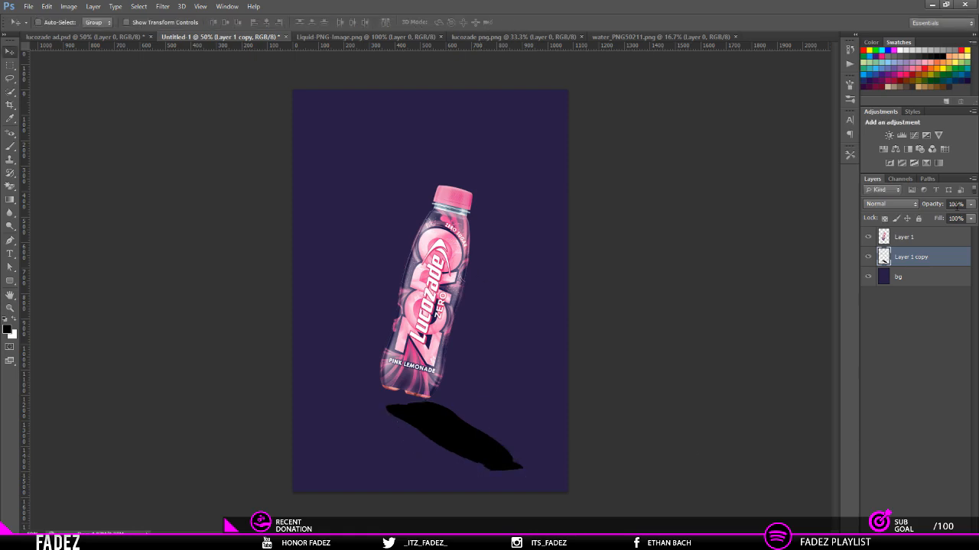
Step: Set the shadow layer's opacity to 8%, matching the lucozade png copy layer in lucozade ad.psd
{"action": "key", "text": "ctrl+shift+Tab"}
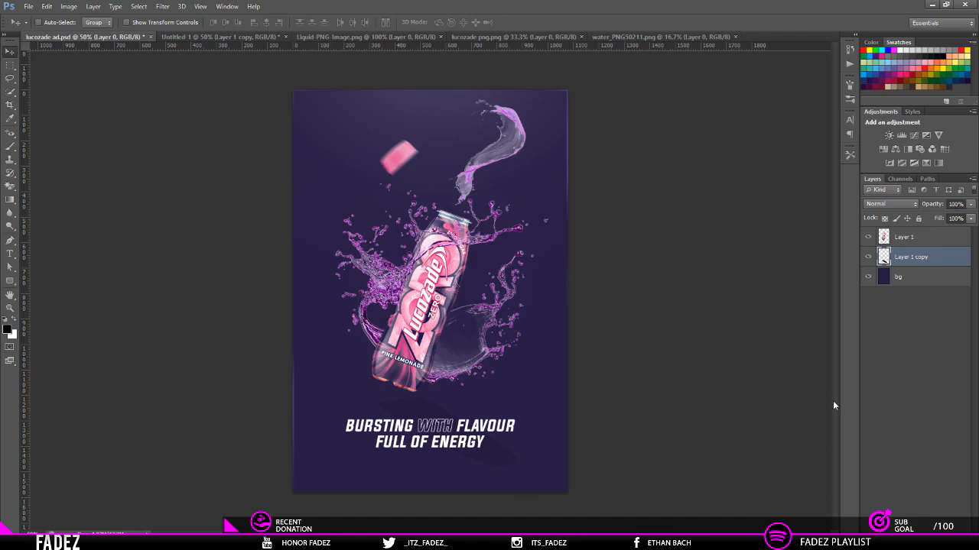
{"action": "left_click", "coordinate": [911, 479]}
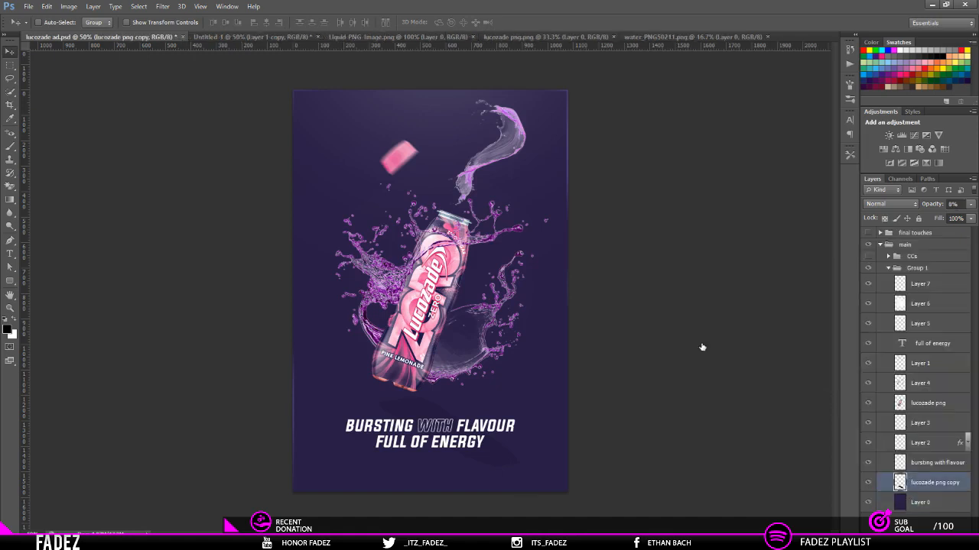
{"action": "left_click", "coordinate": [237, 36]}
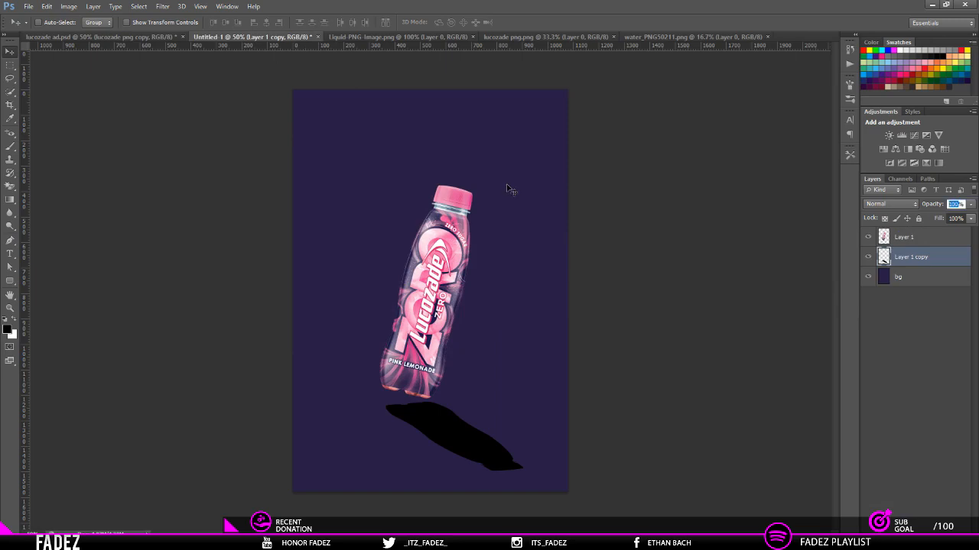
{"action": "type", "text": "8"}
{"action": "key", "text": "Return"}
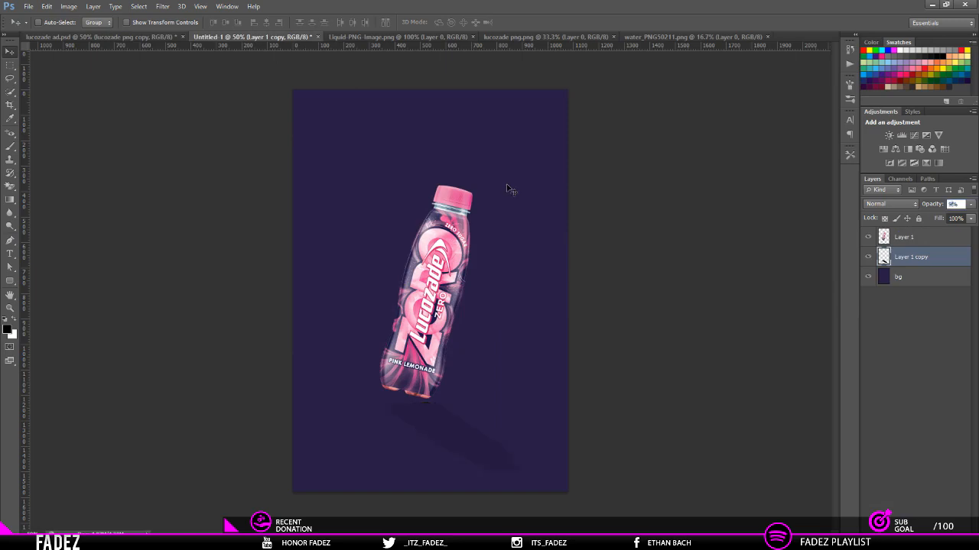
{"action": "type", "text": "10"}
{"action": "key", "text": "Return"}
{"action": "key", "text": "BackSpace"}
{"action": "type", "text": "8"}
{"action": "key", "text": "Return"}
Step: Copy the water splash from water_PNG50211.png into the Untitled-1 document, between the bottle and its shadow
{"action": "key", "text": "ctrl+shift+Tab"}
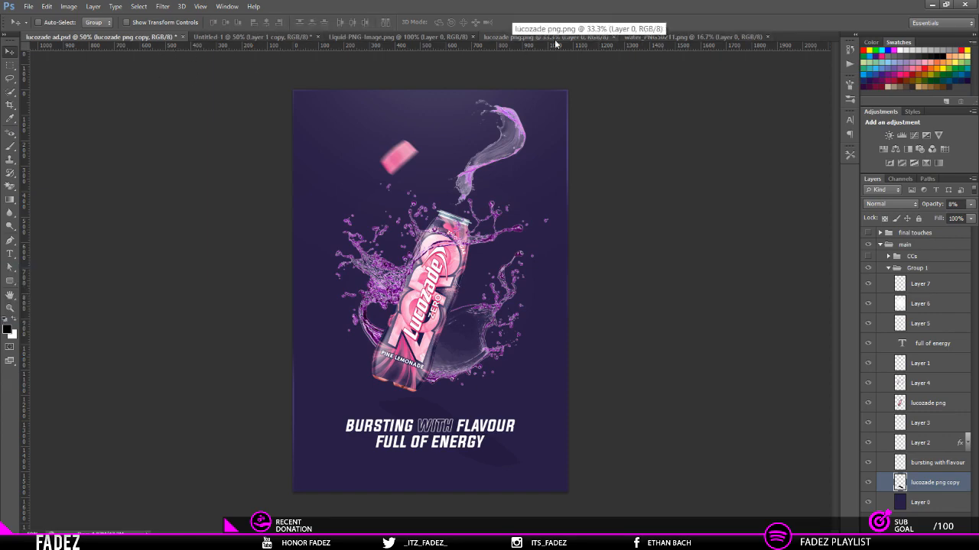
{"action": "left_click", "coordinate": [650, 37]}
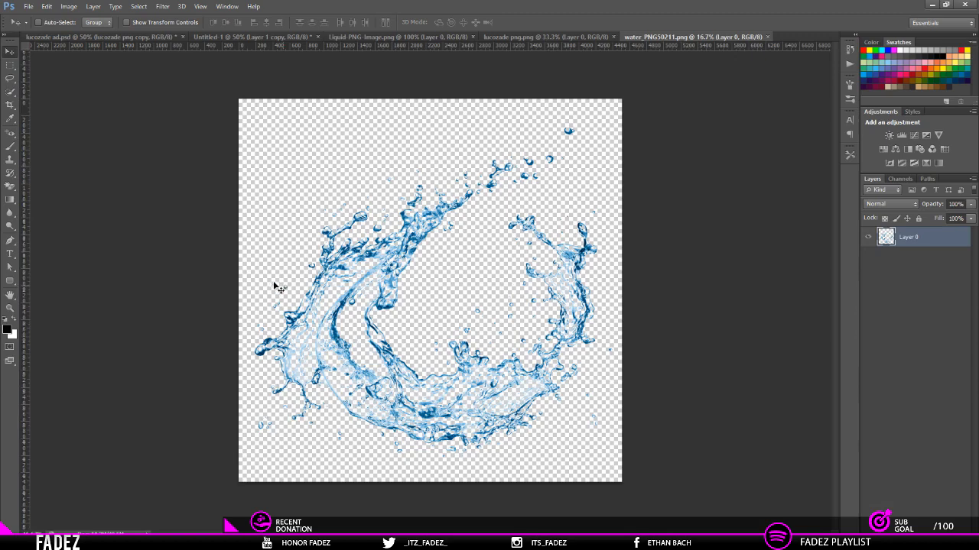
{"action": "left_click_drag", "start_coordinate": [480, 307], "coordinate": [502, 314]}
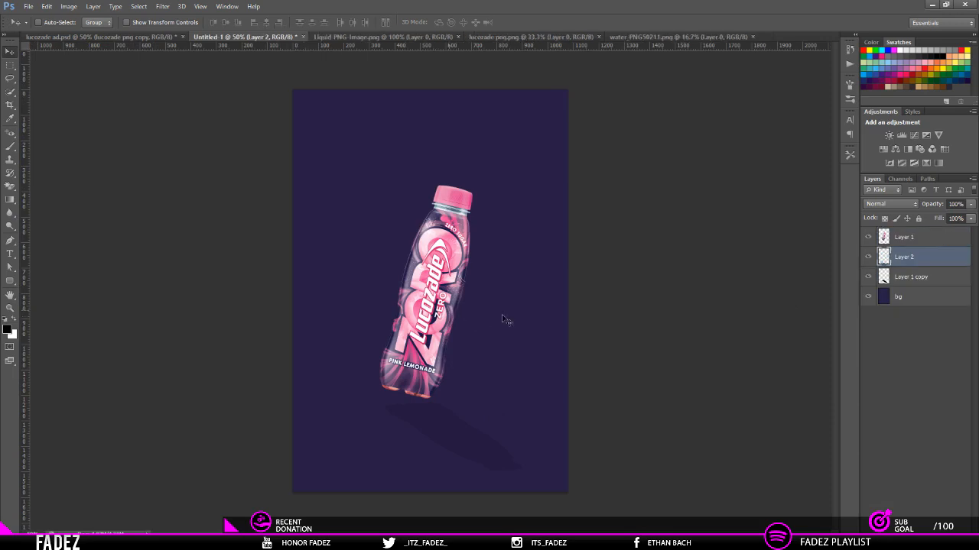
Step: Scale the water splash to about 23%, rotate it about 8° clockwise and position it around the bottle
{"action": "key", "text": "ctrl+t"}
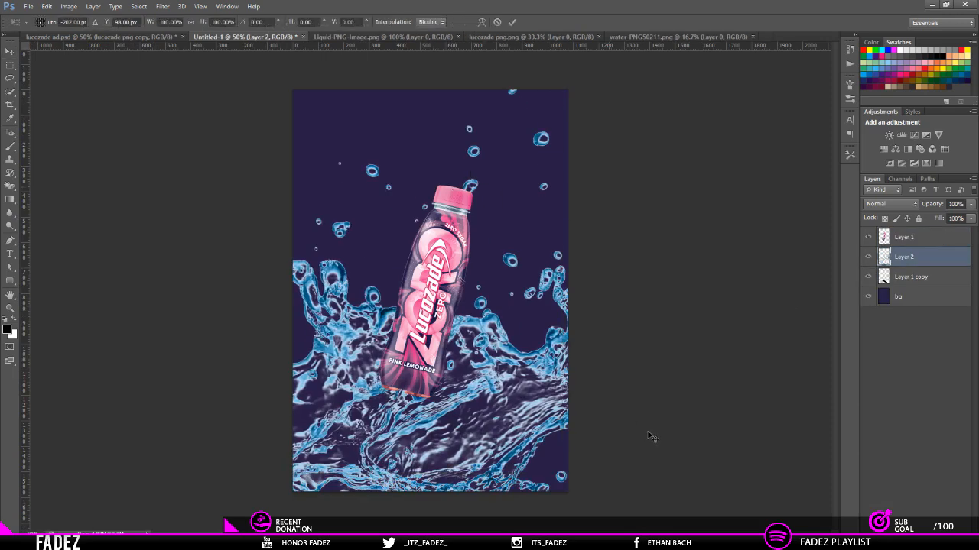
{"action": "key", "text": "ctrl+0"}
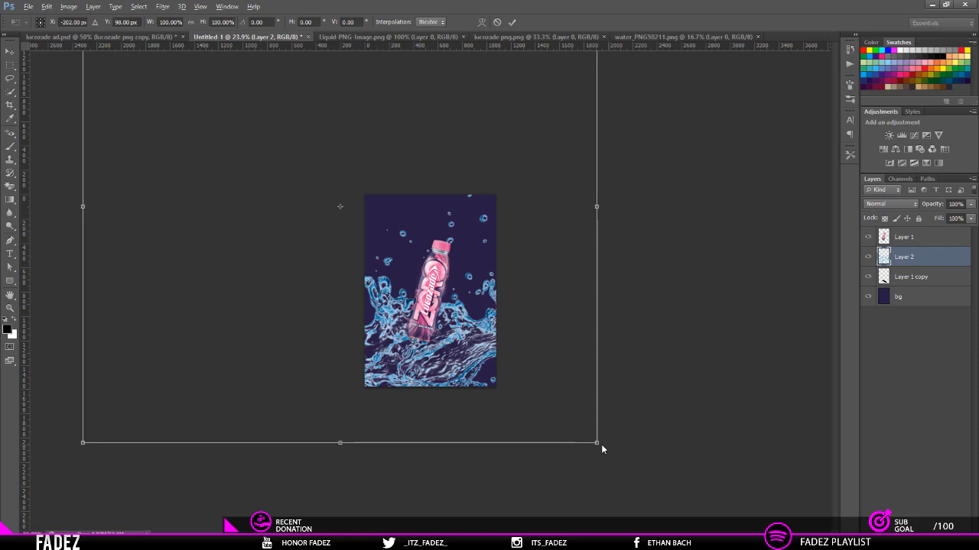
{"action": "left_click_drag", "start_coordinate": [601, 444], "coordinate": [460, 288]}
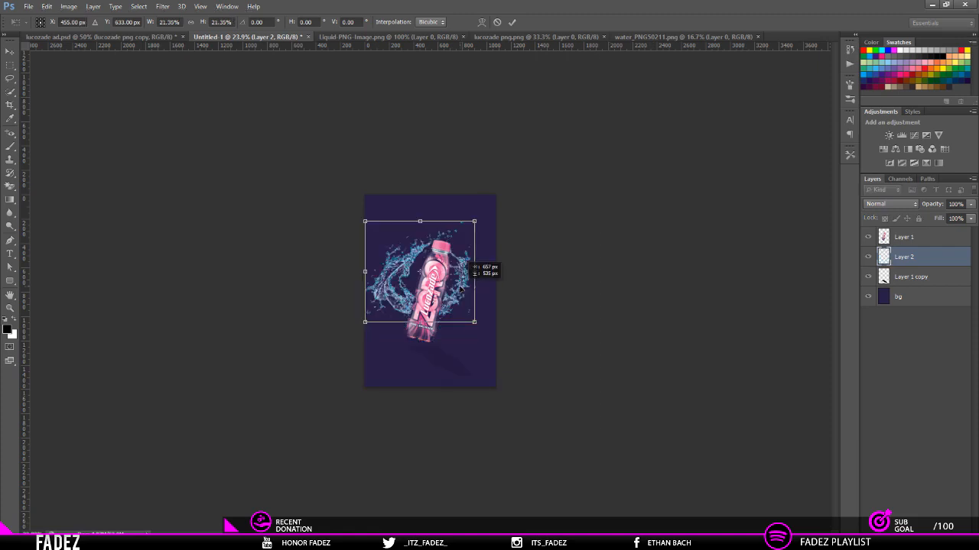
{"action": "left_click_drag", "start_coordinate": [460, 289], "coordinate": [479, 324]}
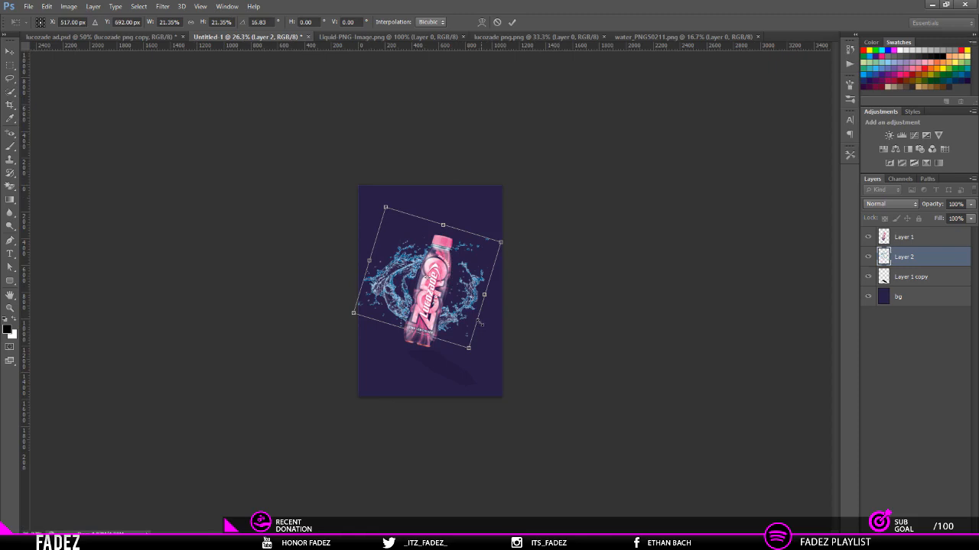
{"action": "scroll", "coordinate": [481, 323], "scroll_direction": "up", "scroll_amount": 3}
{"action": "key", "text": "alt+space"}
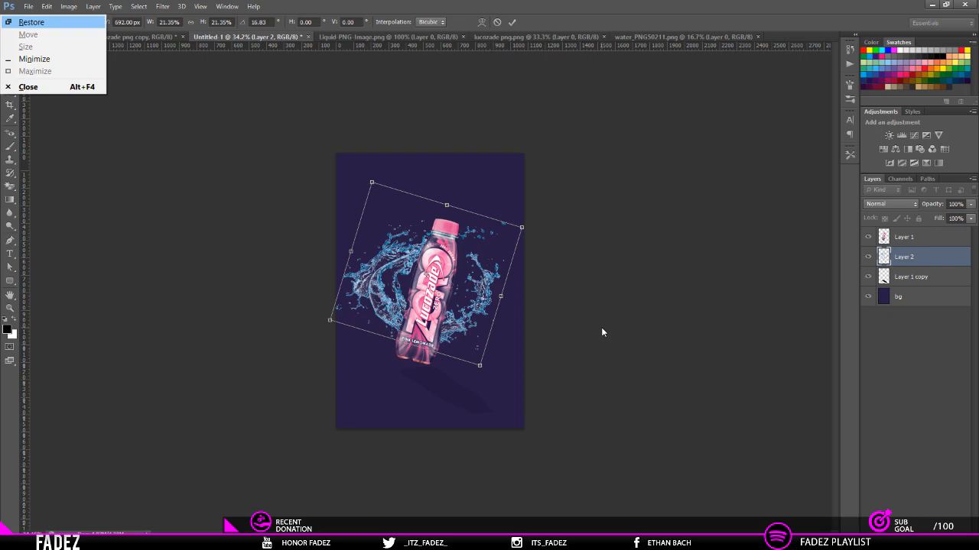
{"action": "key", "text": "Escape"}
{"action": "key", "text": "Escape"}
{"action": "key", "text": "ctrl+t"}
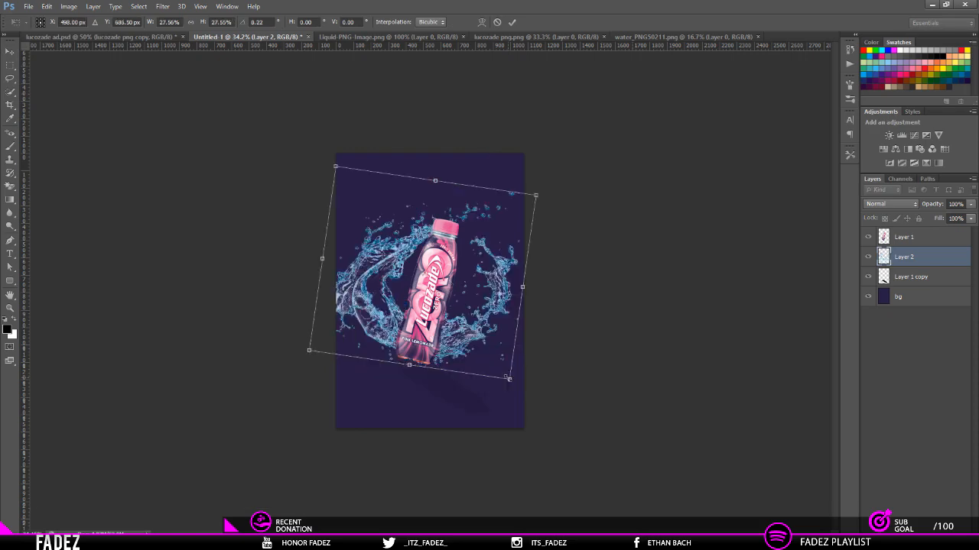
{"action": "left_click_drag", "start_coordinate": [508, 378], "coordinate": [481, 342]}
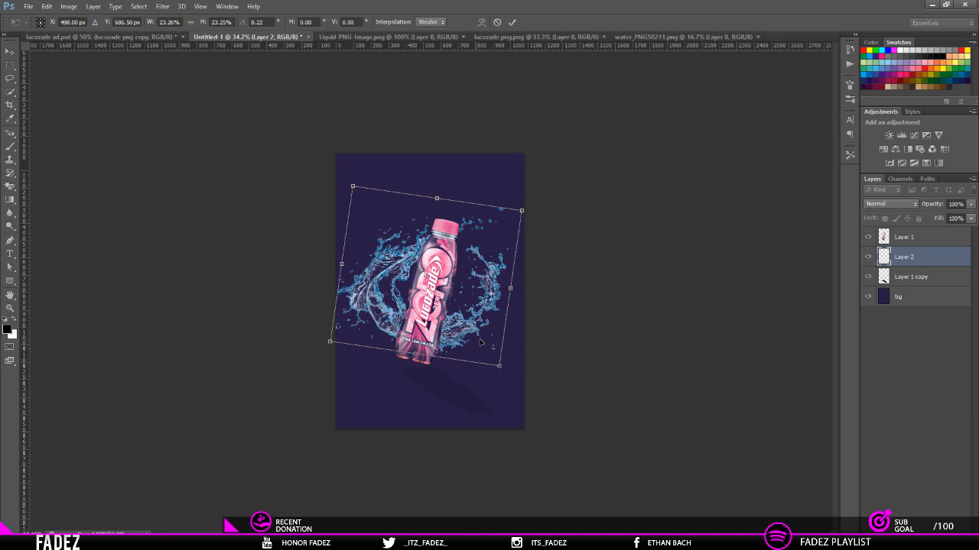
{"action": "key", "text": "Return"}
Step: Bring the splash layer in front of the bottle and scale the splash down to about 88%
{"action": "key", "text": "ctrl+bracketright"}
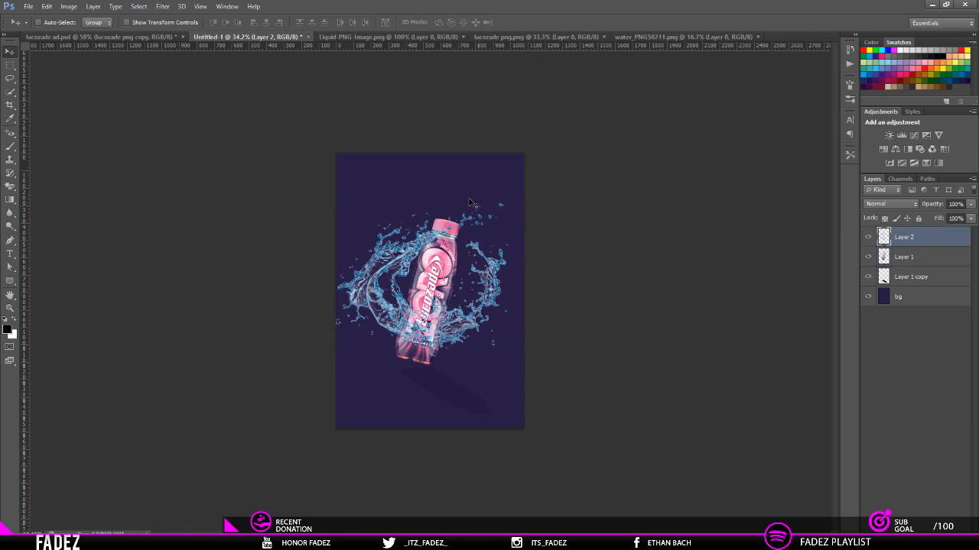
{"action": "scroll", "coordinate": [434, 336], "scroll_direction": "up", "scroll_amount": 5}
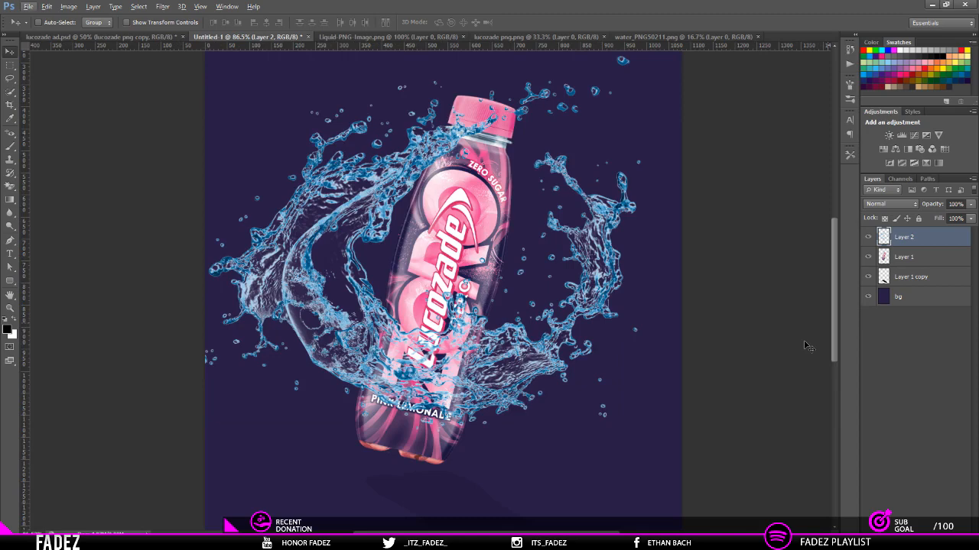
{"action": "key", "text": "ctrl+t"}
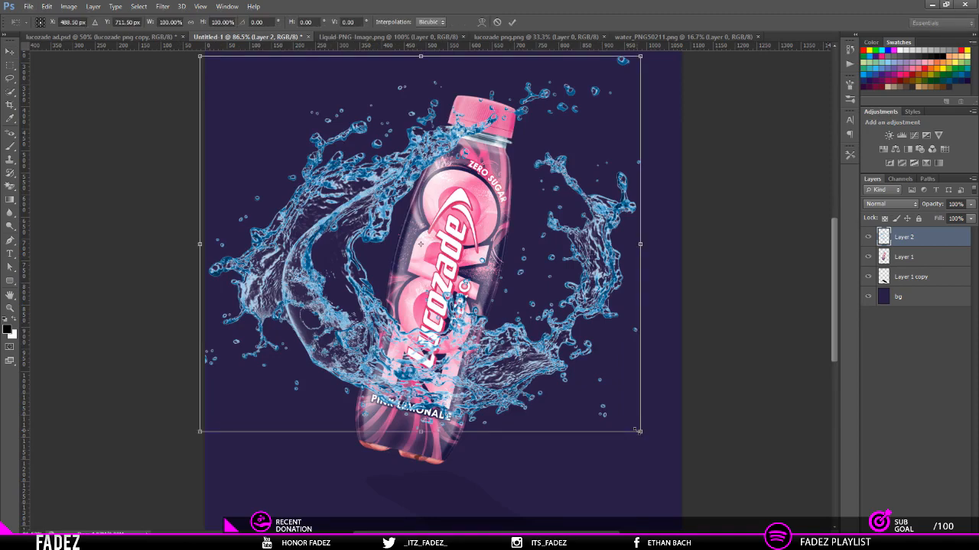
{"action": "left_click_drag", "start_coordinate": [636, 431], "coordinate": [617, 415]}
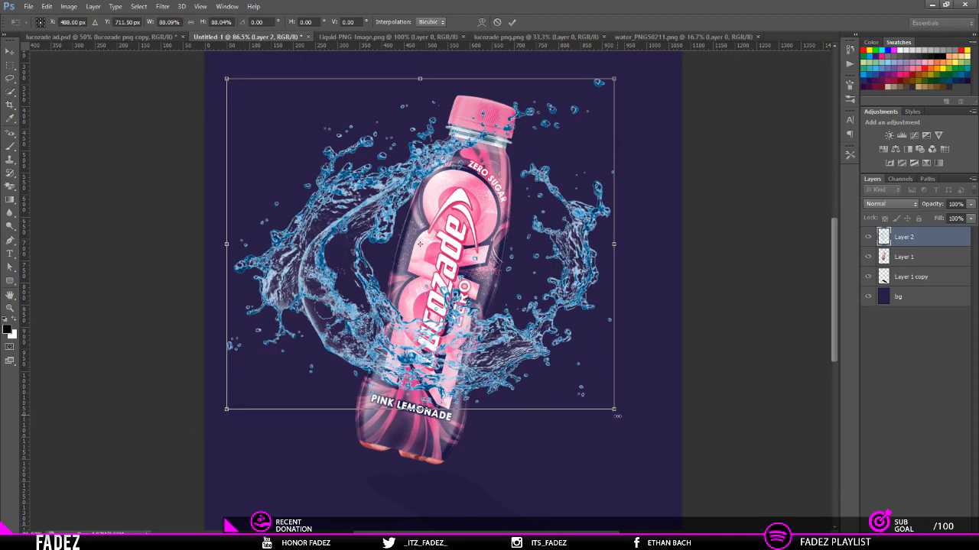
{"action": "key", "text": "Return"}
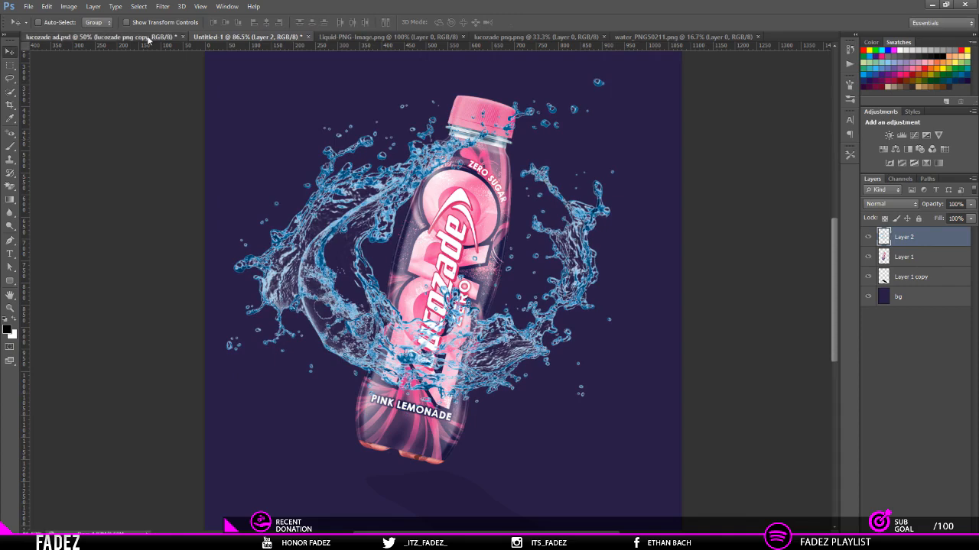
Step: Close water_PNG50211.png and delete its splash layer from the Untitled-1 document
{"action": "left_click", "coordinate": [115, 37]}
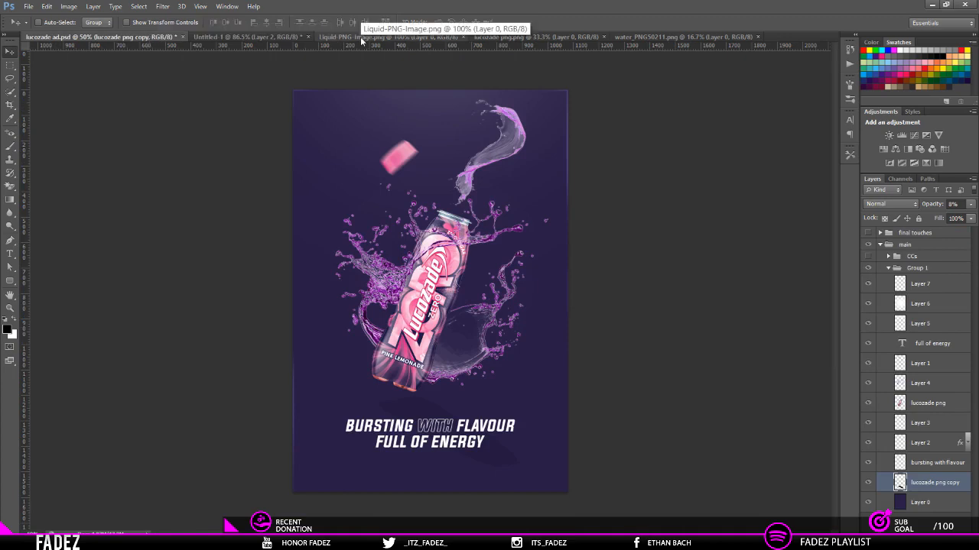
{"action": "left_click", "coordinate": [253, 37]}
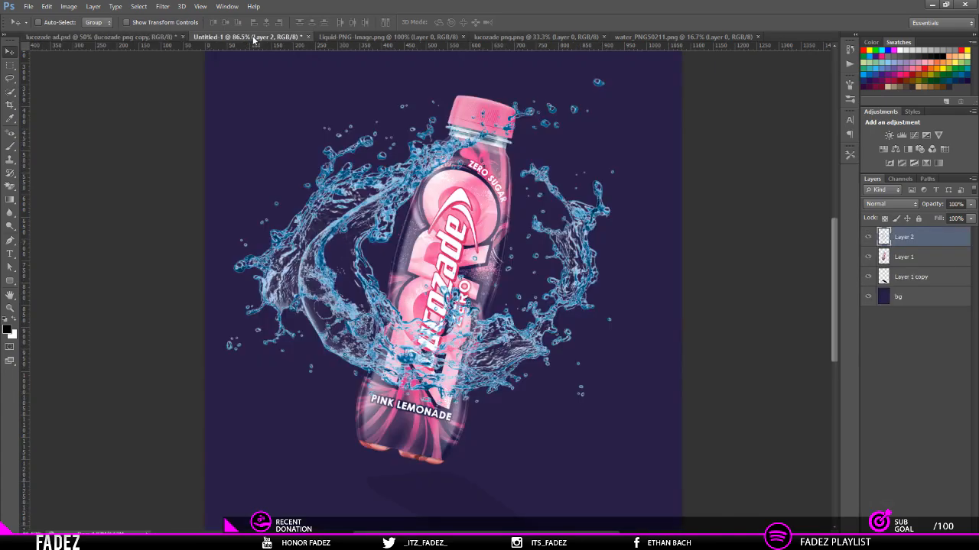
{"action": "left_click", "coordinate": [650, 38]}
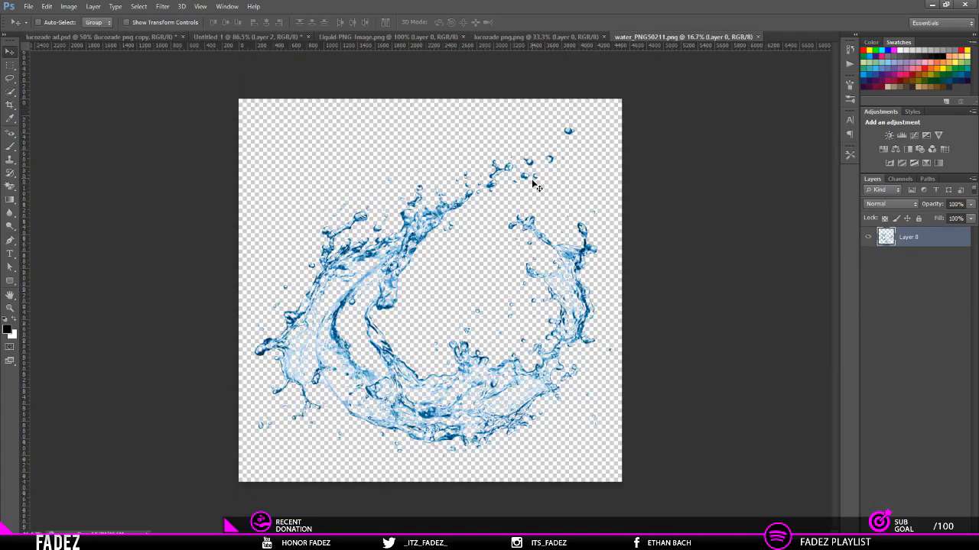
{"action": "left_click", "coordinate": [756, 37]}
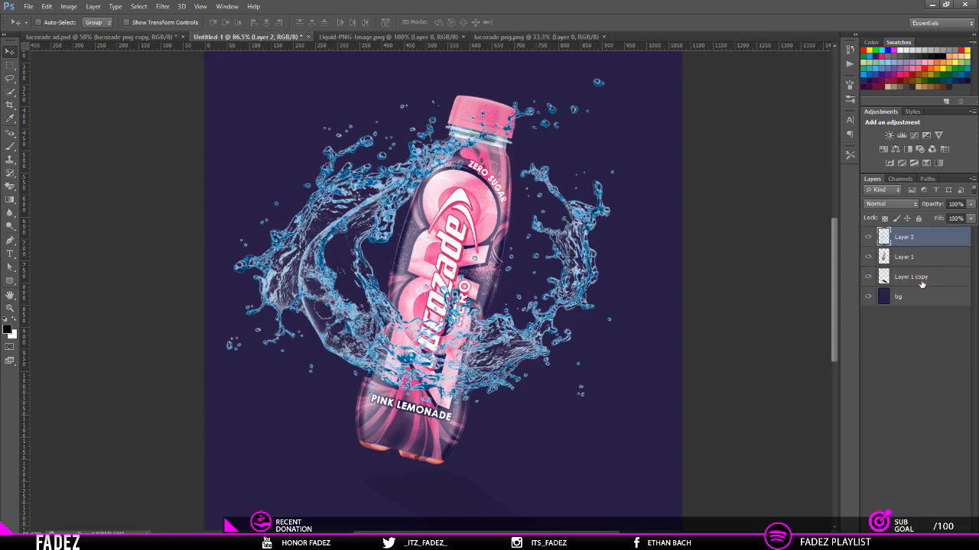
{"action": "key", "text": "Delete"}
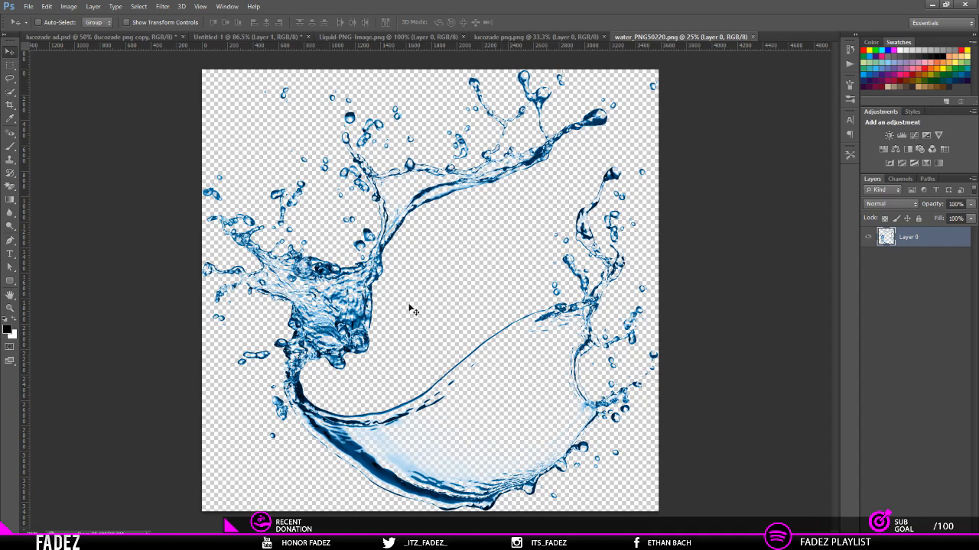
Step: Copy the water splash from water_PNG50220.png into Untitled-1, scale it down and position it around the bottle
{"action": "left_click_drag", "start_coordinate": [412, 310], "coordinate": [252, 36]}
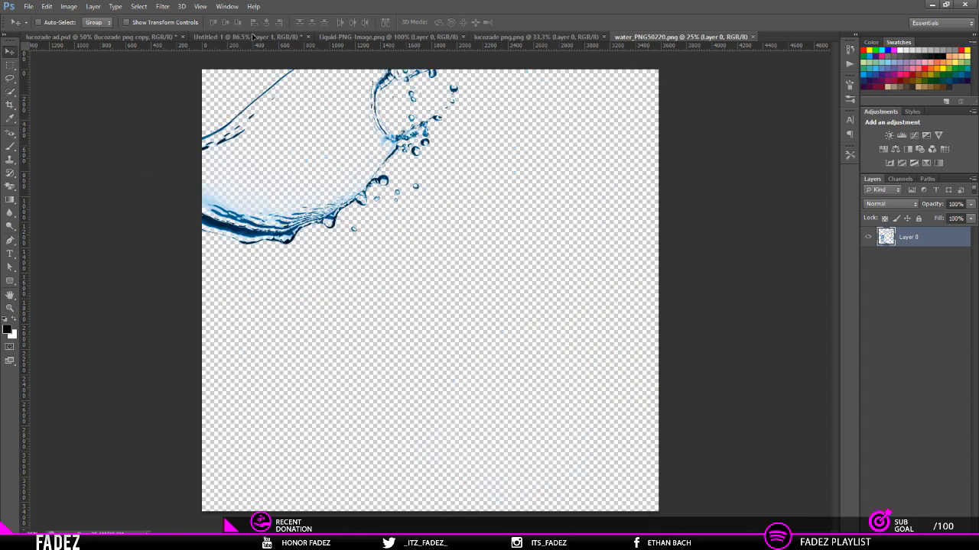
{"action": "left_click_drag", "start_coordinate": [252, 35], "coordinate": [472, 351]}
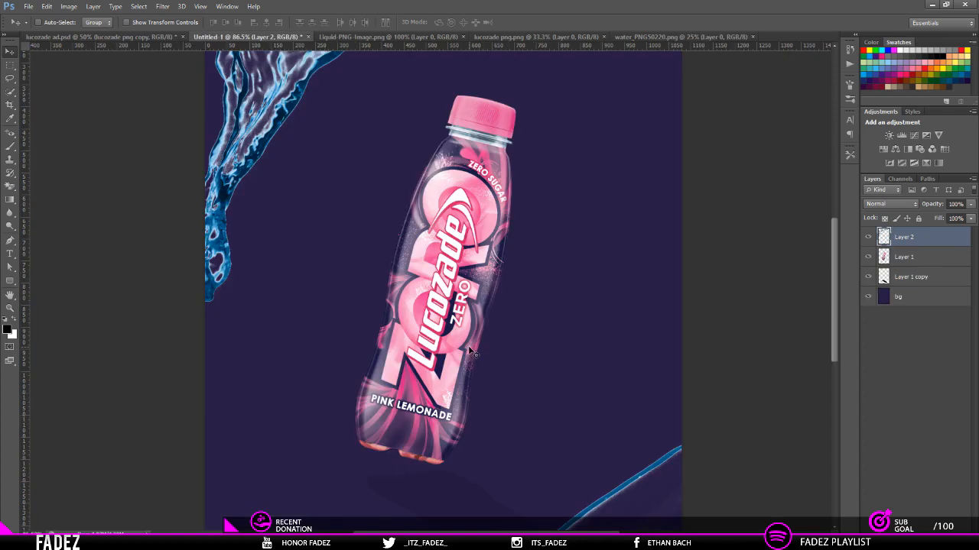
{"action": "key", "text": "ctrl+t"}
{"action": "key", "text": "ctrl+0"}
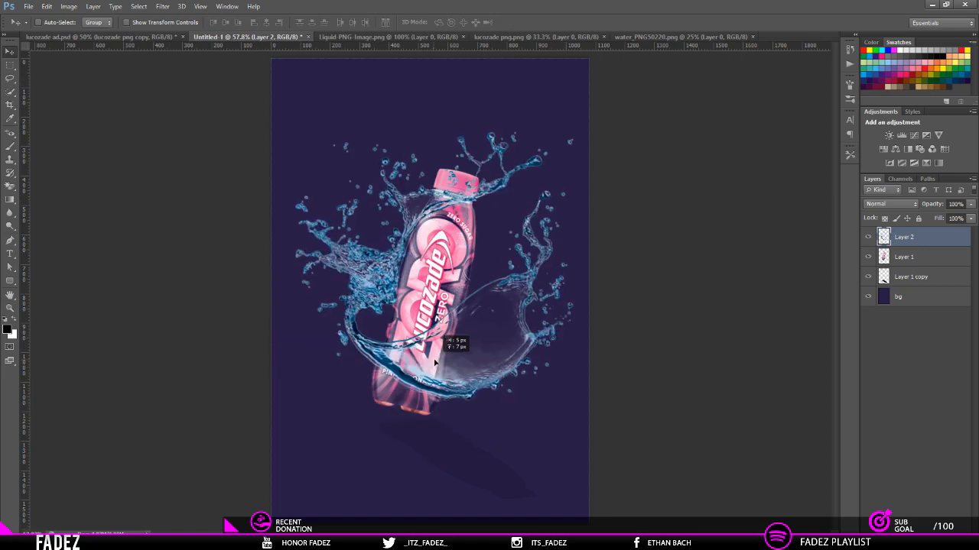
{"action": "left_click_drag", "start_coordinate": [452, 343], "coordinate": [429, 366]}
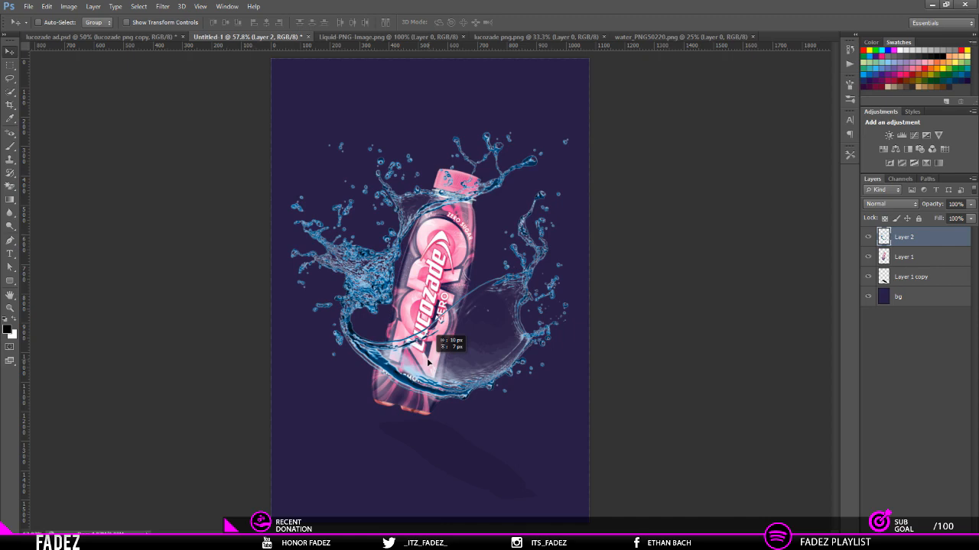
{"action": "left_click_drag", "start_coordinate": [429, 364], "coordinate": [445, 359]}
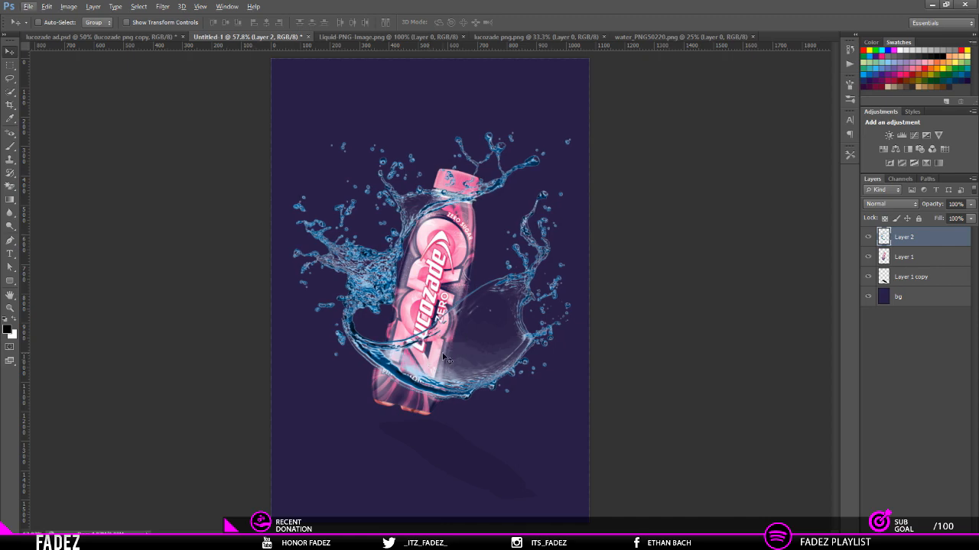
Step: Erase the splash where it crosses the lower bottle, using a selection of the bottle layer and a 166 px eraser, then deselect
{"action": "key", "text": "ctrl+1"}
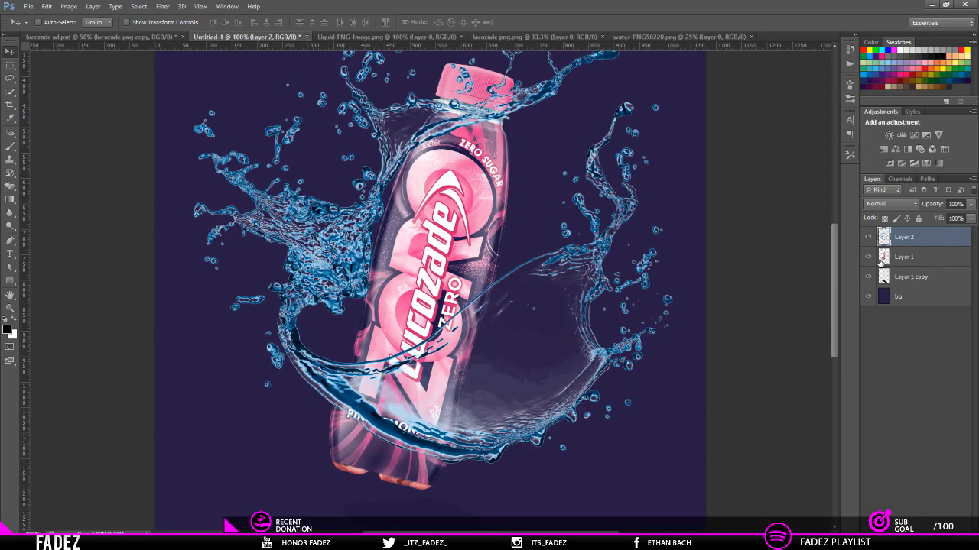
{"action": "left_click", "coordinate": [882, 260], "text": "ctrl"}
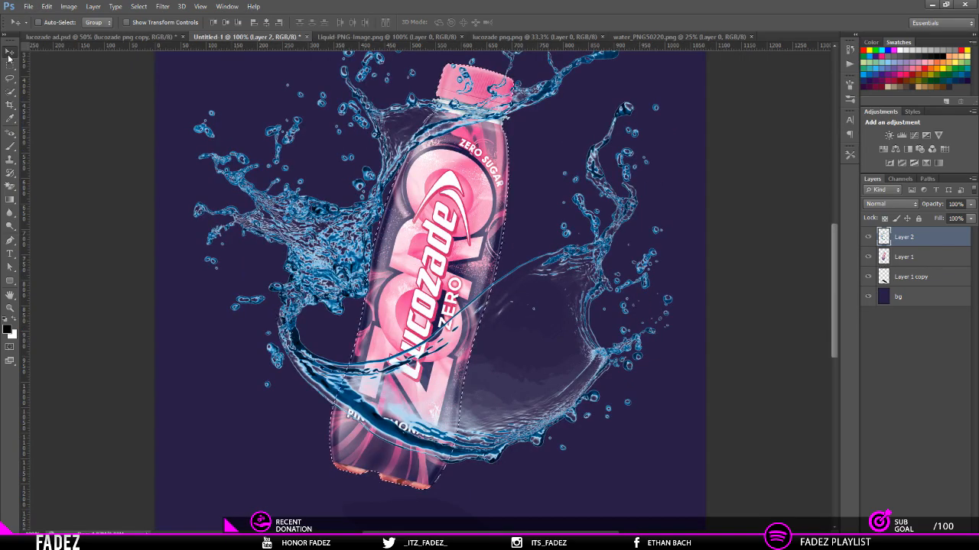
{"action": "right_click", "coordinate": [11, 188]}
{"action": "left_click", "coordinate": [55, 185]}
{"action": "left_click_drag", "start_coordinate": [425, 219], "coordinate": [331, 219]}
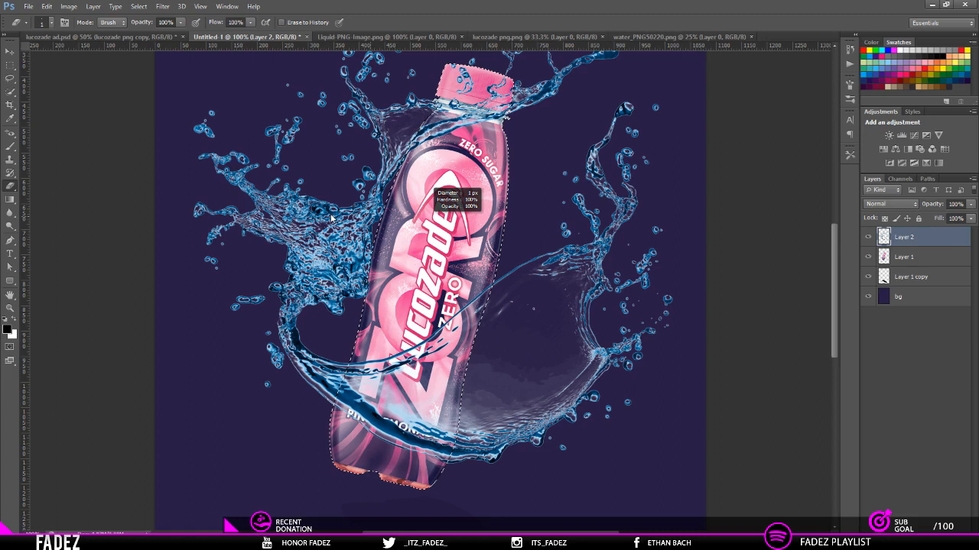
{"action": "left_click_drag", "start_coordinate": [331, 219], "coordinate": [483, 294]}
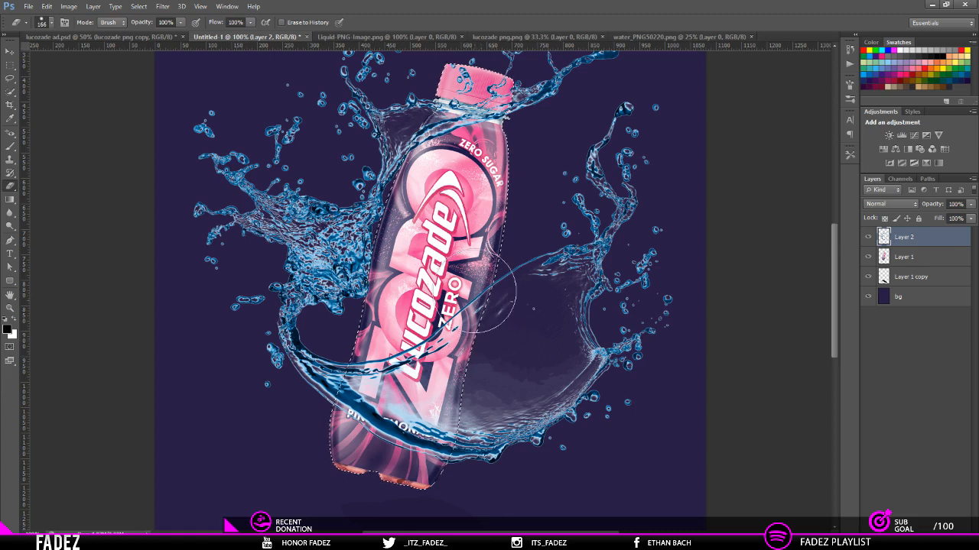
{"action": "left_click", "coordinate": [517, 337]}
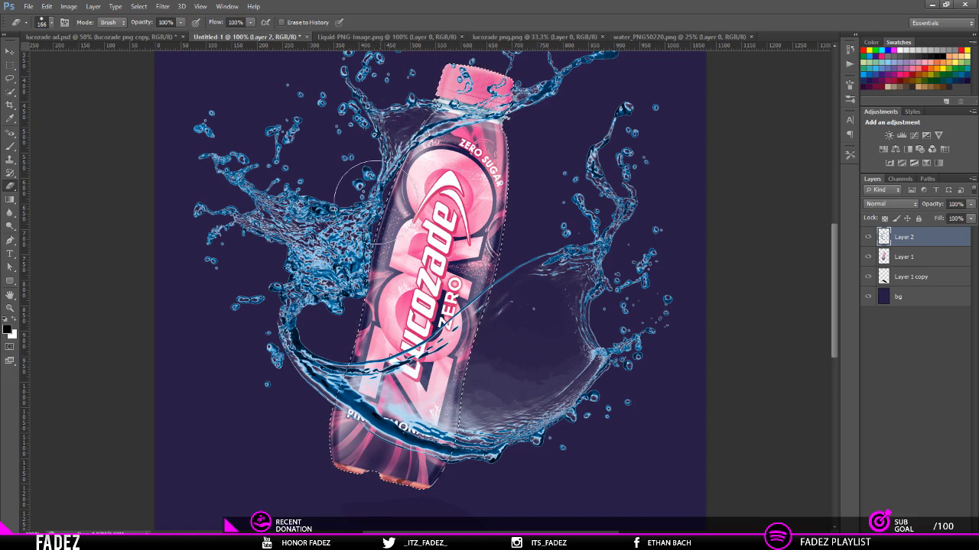
{"action": "left_click_drag", "start_coordinate": [405, 428], "coordinate": [493, 306]}
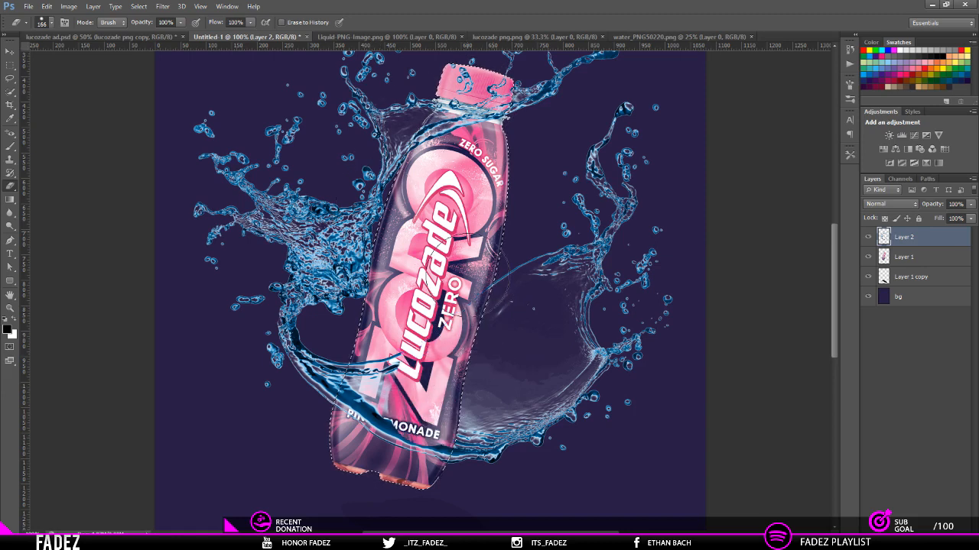
{"action": "left_click_drag", "start_coordinate": [451, 359], "coordinate": [344, 413]}
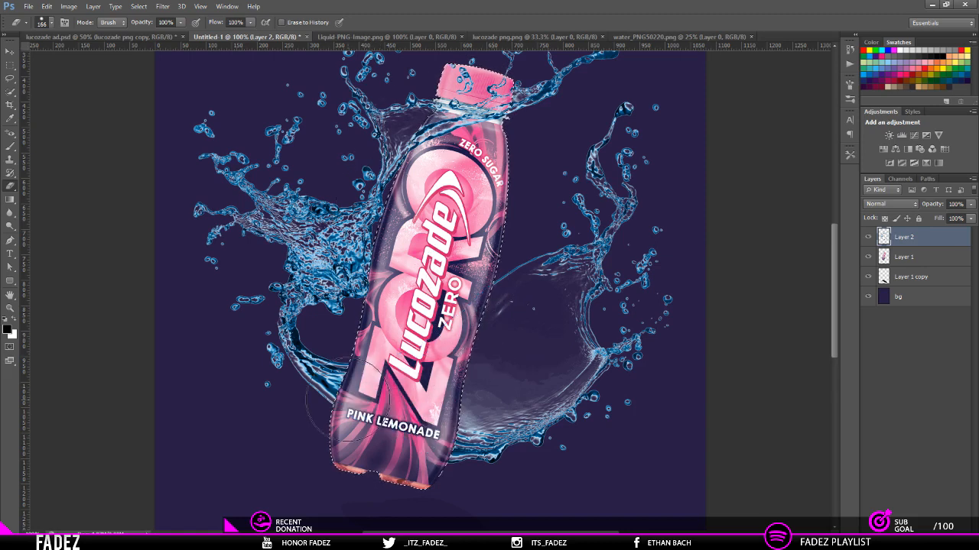
{"action": "key", "text": "ctrl+d"}
{"action": "key", "text": "ctrl+minus"}
{"action": "key", "text": "ctrl+minus"}
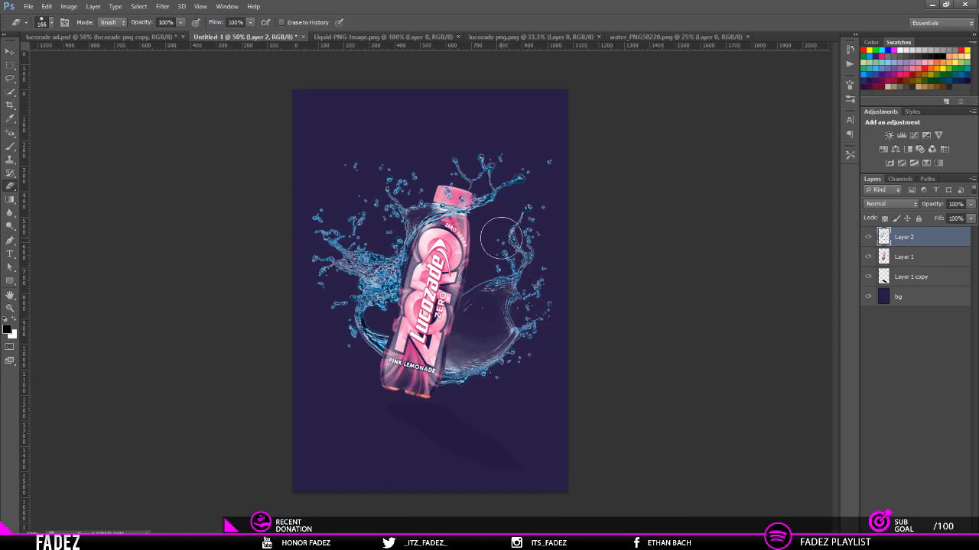
Step: Rotate the bottle and splash layers together about 4.5° clockwise, following the tilt in lucozade ad.psd
{"action": "left_click", "coordinate": [97, 36]}
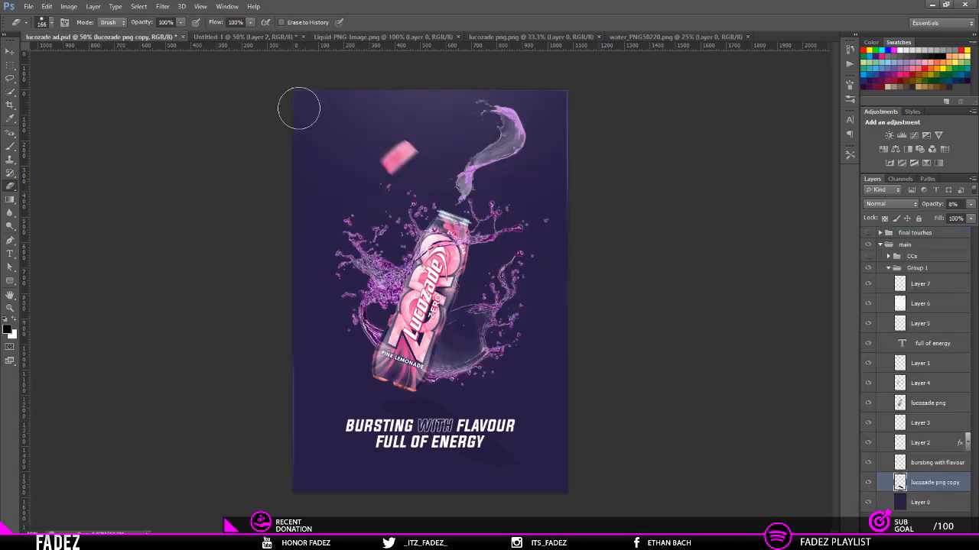
{"action": "left_click", "coordinate": [275, 36]}
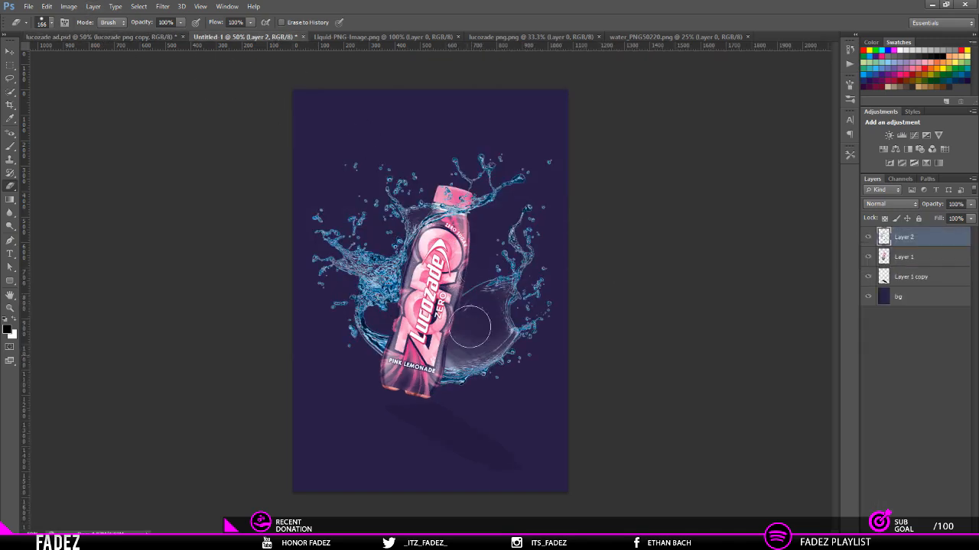
{"action": "left_click", "coordinate": [919, 262], "text": "shift"}
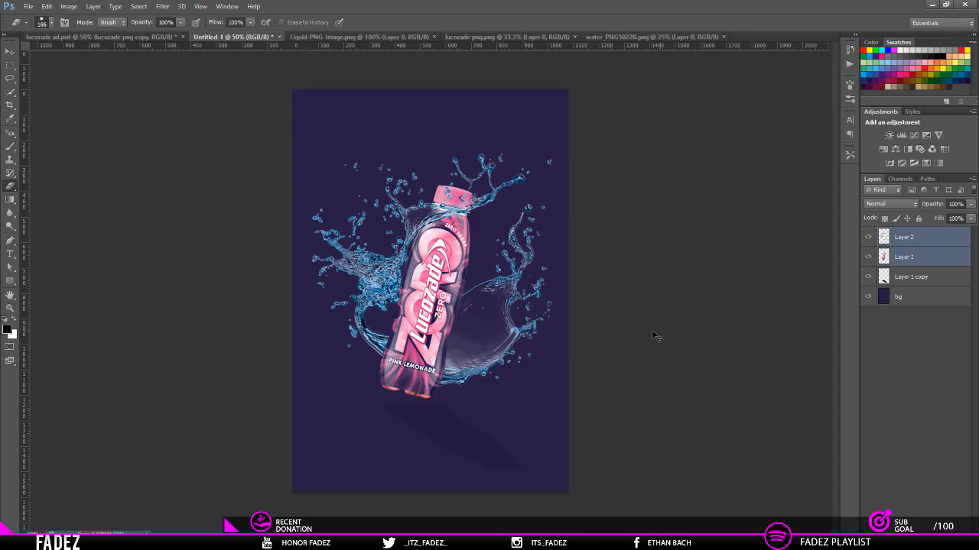
{"action": "key", "text": "ctrl+t"}
{"action": "left_click_drag", "start_coordinate": [645, 268], "coordinate": [647, 284]}
{"action": "left_click", "coordinate": [515, 25]}
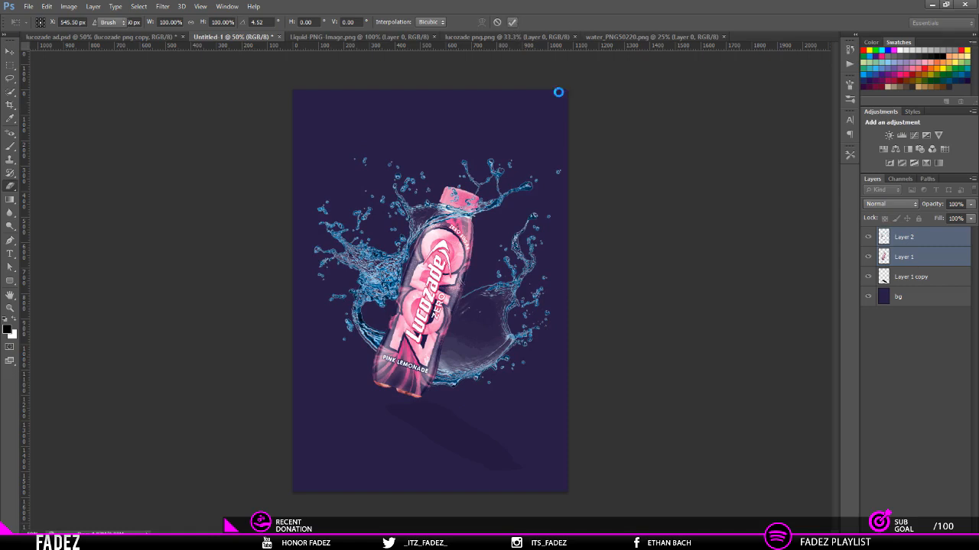
Step: Move the bottle's shadow slightly left so it sits beneath the tilted bottle
{"action": "left_click", "coordinate": [912, 282]}
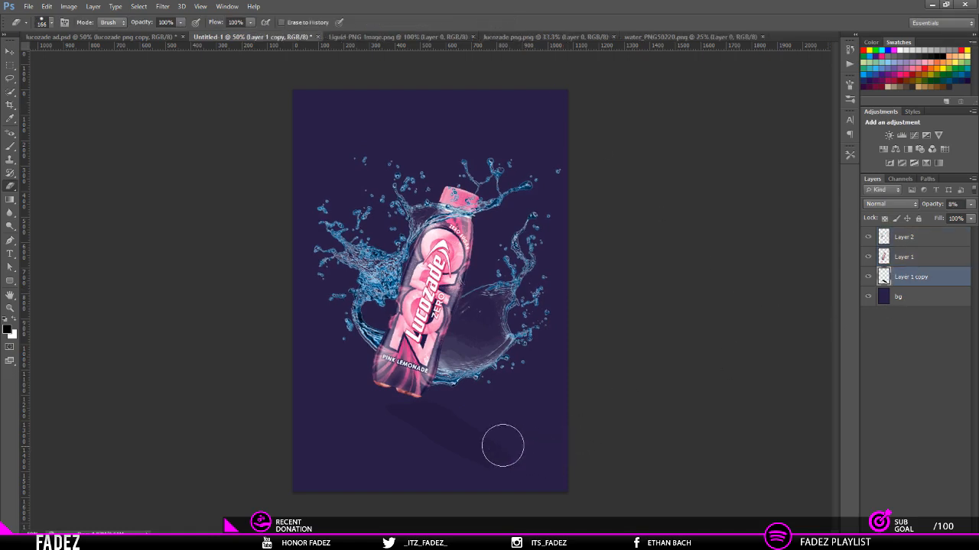
{"action": "key", "text": "v"}
{"action": "left_click_drag", "start_coordinate": [466, 460], "coordinate": [474, 458]}
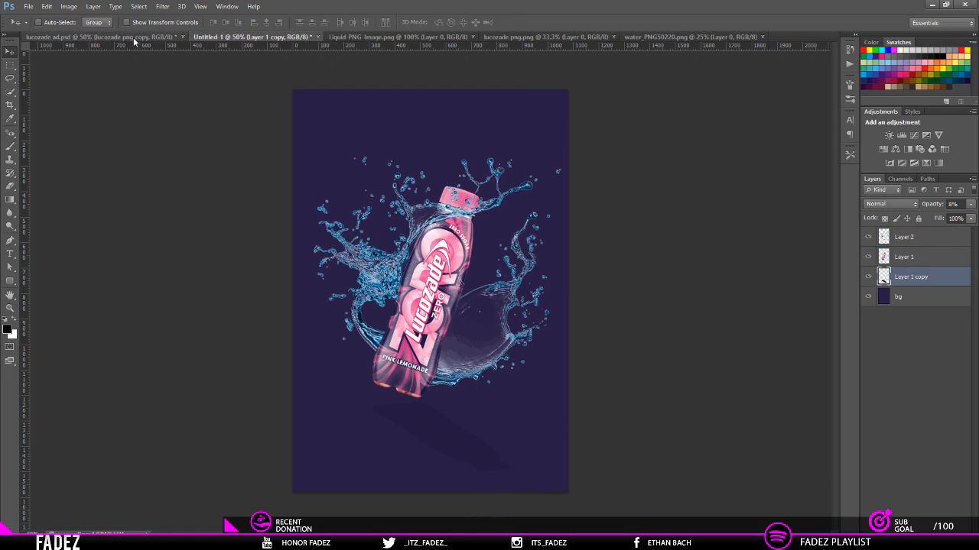
Step: Recolour the splash layer to purple with Hue/Saturation, setting the hue to 95
{"action": "left_click", "coordinate": [907, 236]}
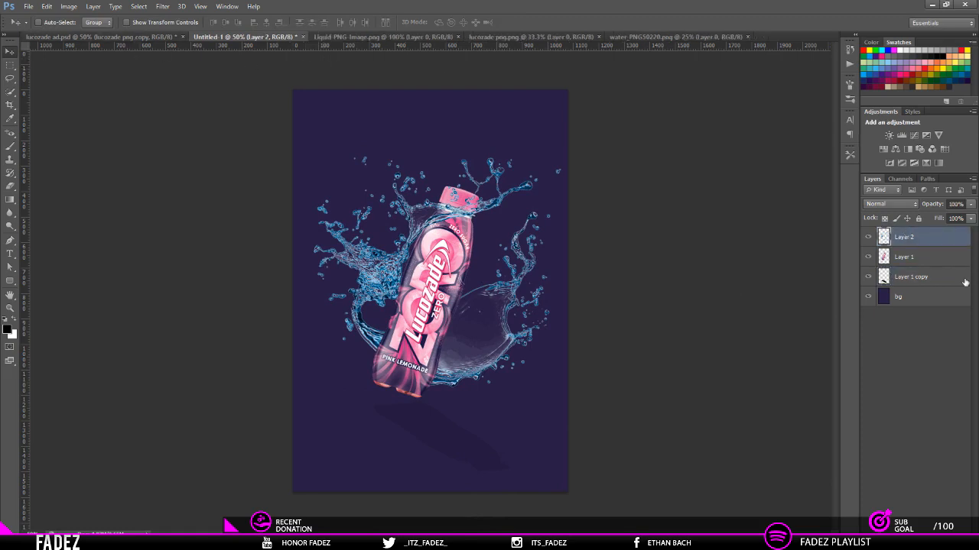
{"action": "key", "text": "ctrl+u"}
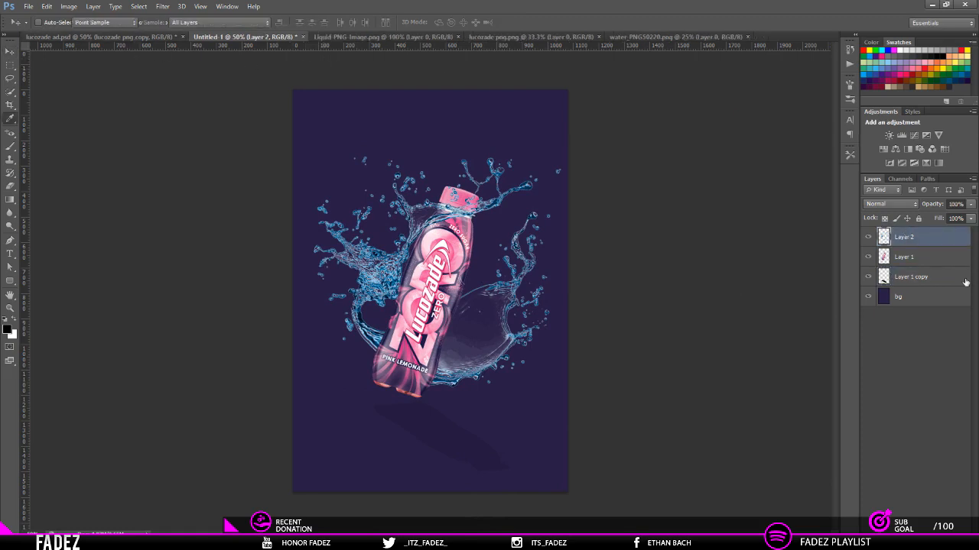
{"action": "left_click_drag", "start_coordinate": [838, 188], "coordinate": [869, 208]}
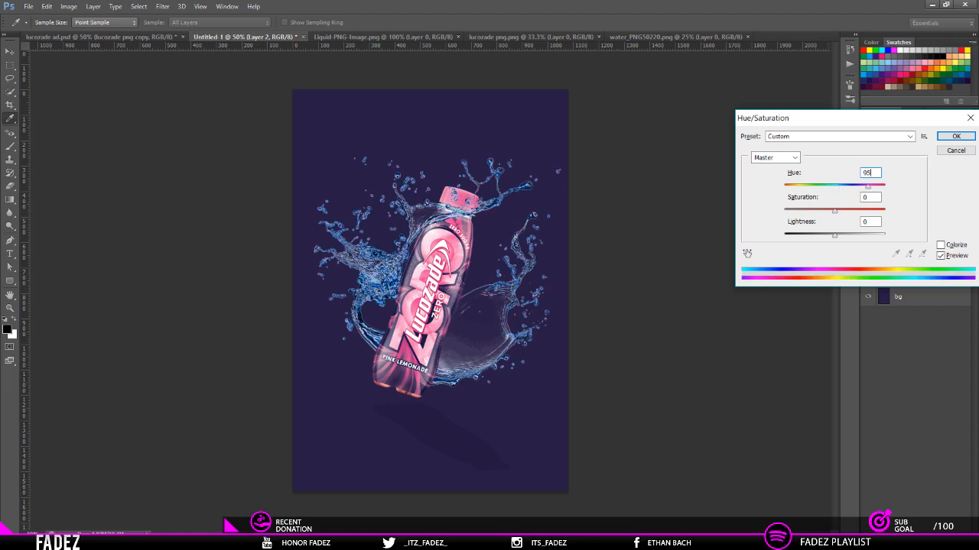
{"action": "key", "text": "Return"}
{"action": "key", "text": "v"}
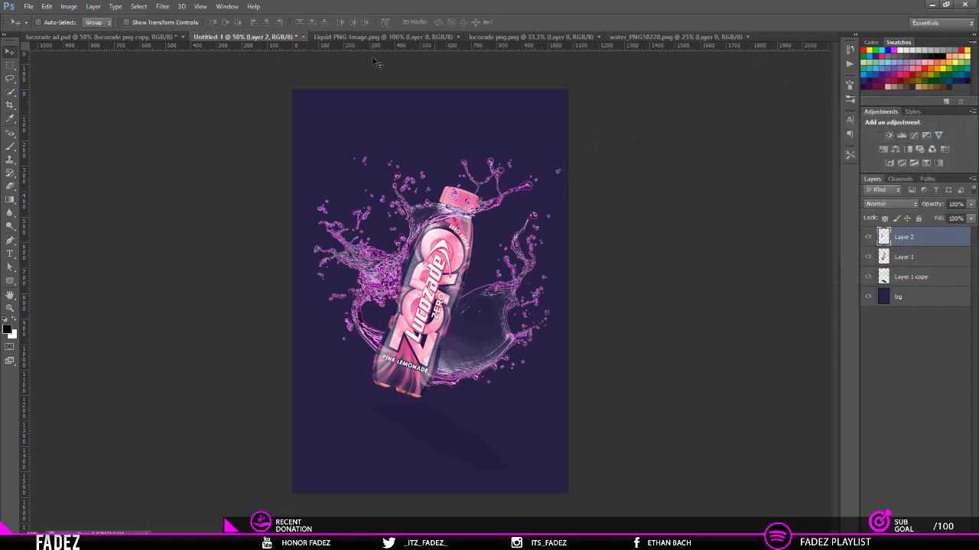
Step: Compare the poster with lucozade ad.psd, then close water_PNG50220.png and lucozade png.png
{"action": "left_click", "coordinate": [131, 38]}
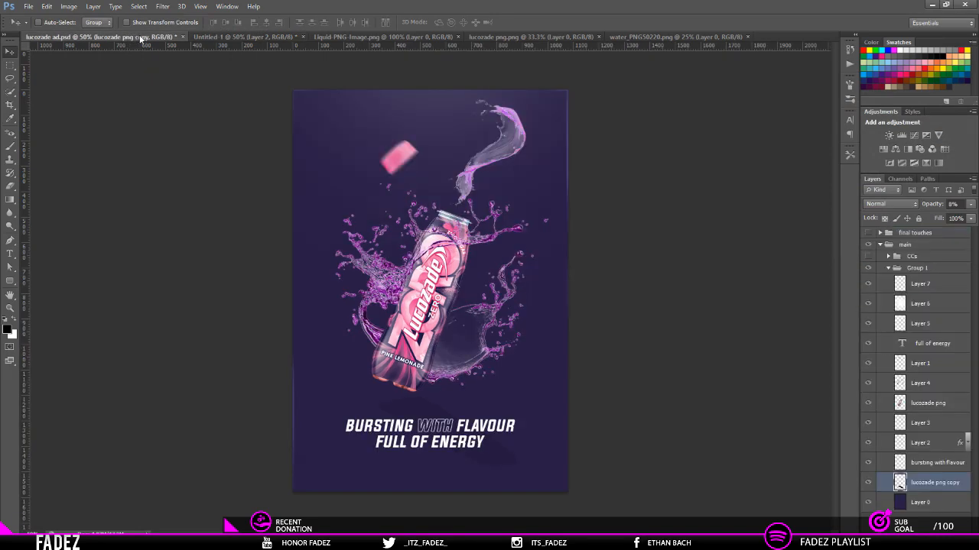
{"action": "left_click", "coordinate": [246, 37]}
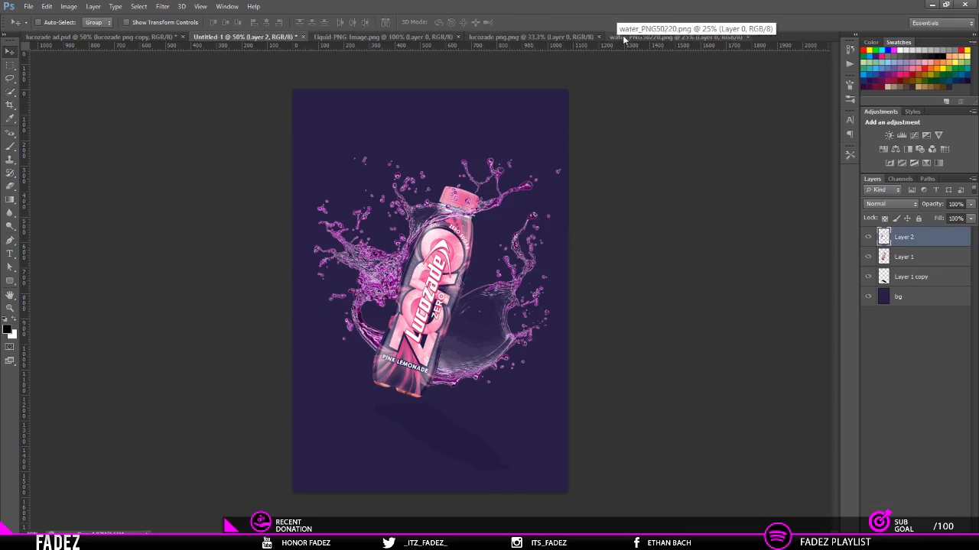
{"action": "left_click", "coordinate": [665, 37]}
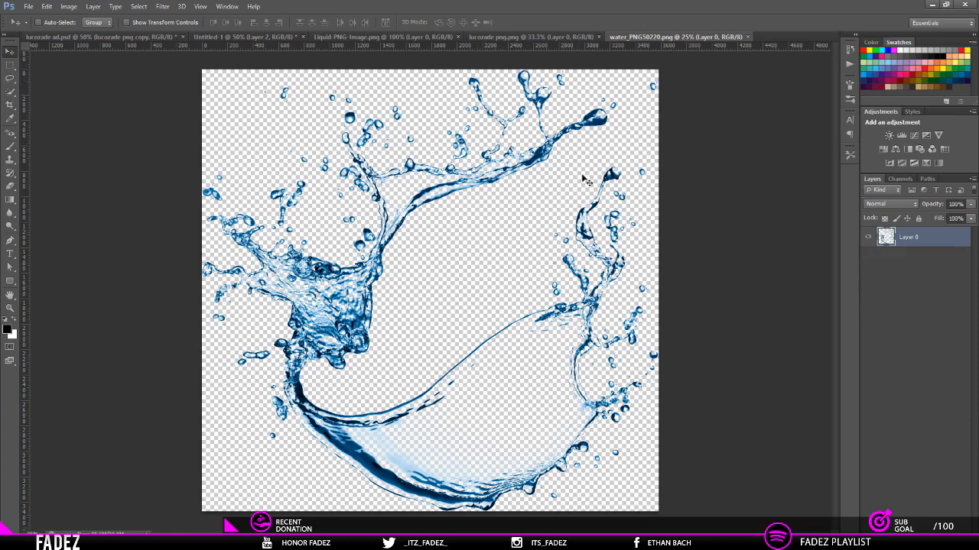
{"action": "middle_click", "coordinate": [620, 36]}
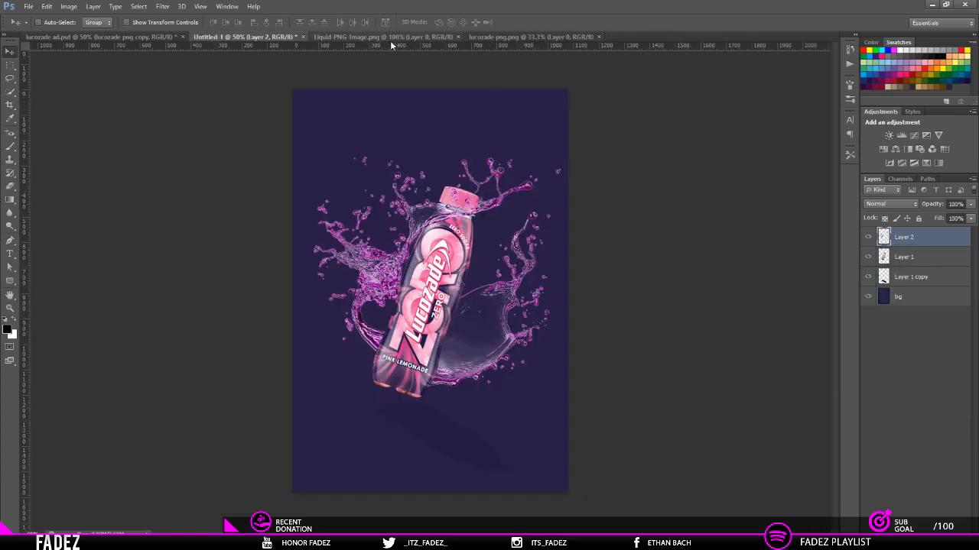
{"action": "left_click", "coordinate": [505, 37]}
{"action": "middle_click", "coordinate": [506, 37]}
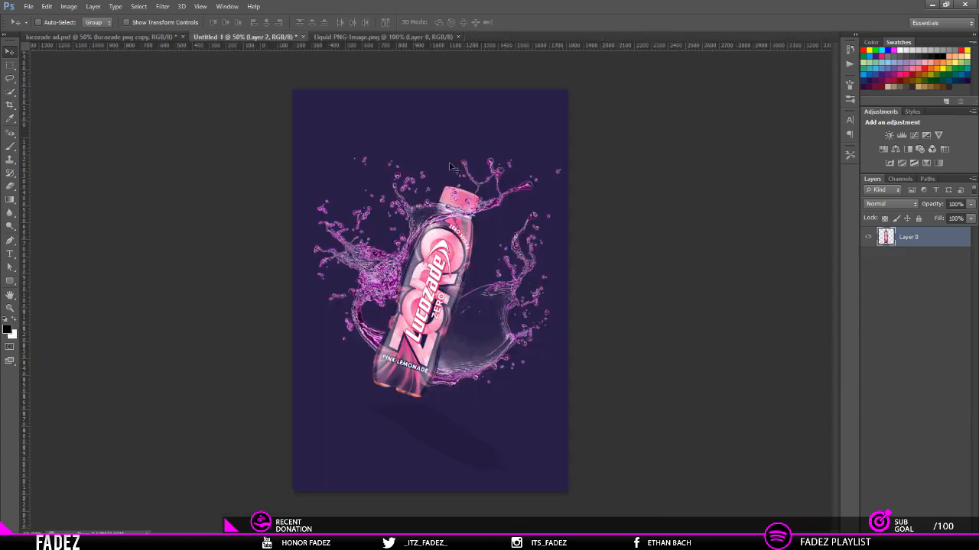
Step: Copy the liquid from Liquid-PNG-Image.png into the Untitled-1 document, placing it above the bottle cap
{"action": "left_click", "coordinate": [403, 36]}
{"action": "left_click_drag", "start_coordinate": [367, 327], "coordinate": [452, 174]}
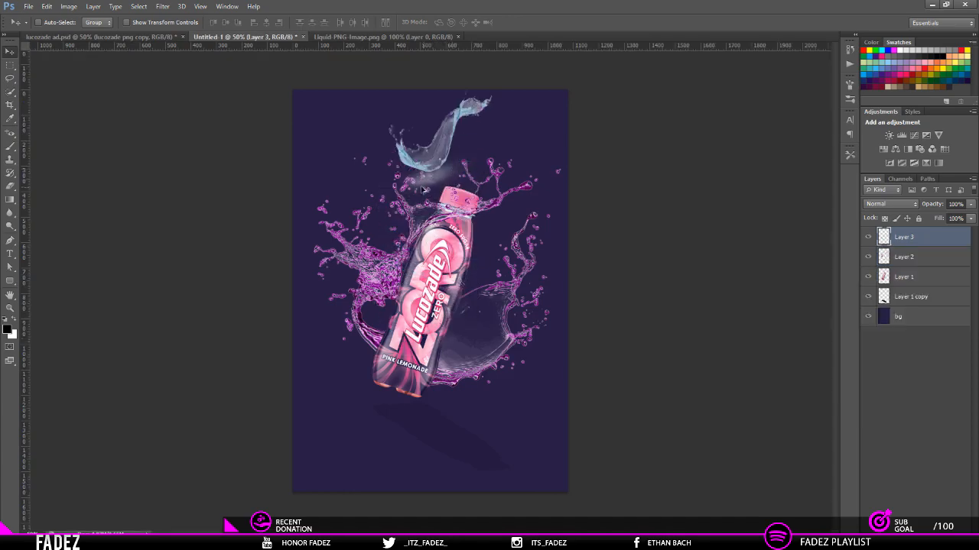
{"action": "scroll", "coordinate": [443, 191], "scroll_direction": "up", "scroll_amount": 4}
{"action": "scroll", "coordinate": [448, 137], "scroll_direction": "up", "scroll_amount": 4}
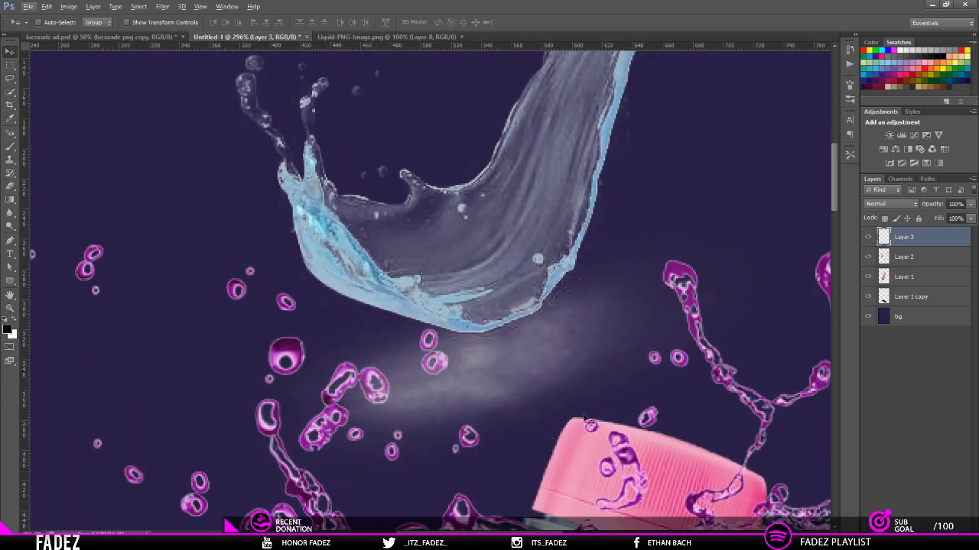
Step: Erase the pale grey haze beneath and around the lower edge of the liquid on Layer 3 with the Eraser
{"action": "key", "text": "p"}
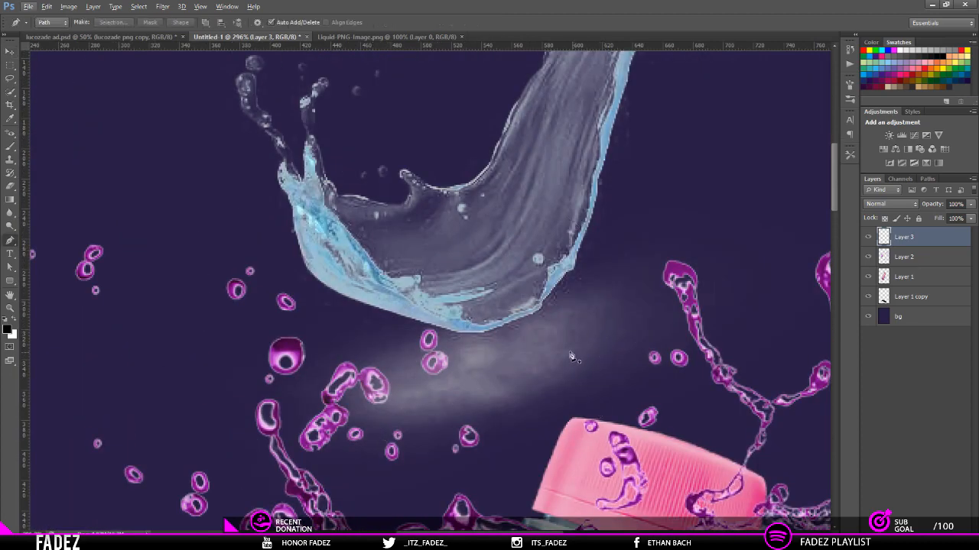
{"action": "key", "text": "e"}
{"action": "key", "text": "alt+e"}
{"action": "left_click", "coordinate": [602, 382]}
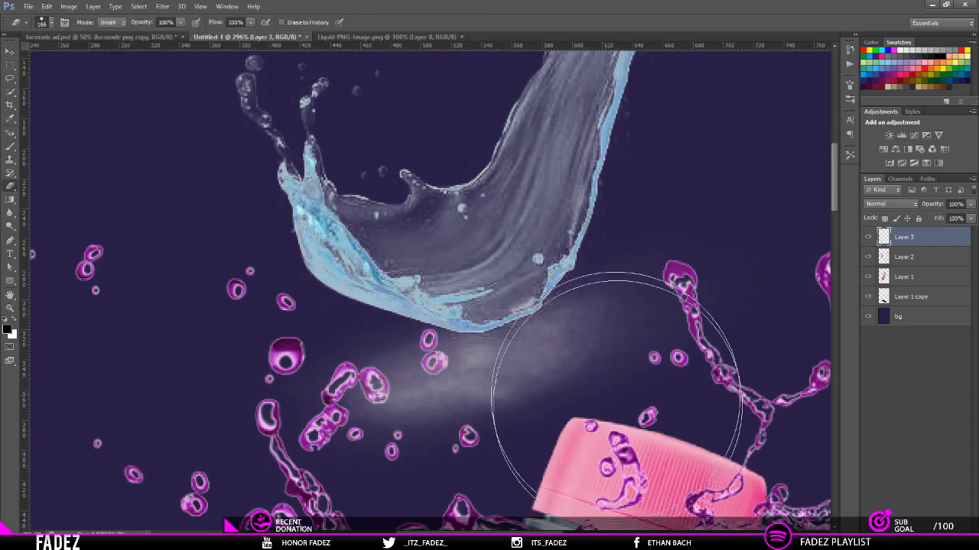
{"action": "mouse_move", "coordinate": [613, 322]}
{"action": "left_mouse_down"}
{"action": "mouse_move", "coordinate": [494, 333]}
{"action": "mouse_move", "coordinate": [514, 335]}
{"action": "left_mouse_up"}
{"action": "mouse_move", "coordinate": [357, 393]}
{"action": "left_mouse_down"}
{"action": "mouse_move", "coordinate": [497, 435]}
{"action": "mouse_move", "coordinate": [325, 397]}
{"action": "mouse_move", "coordinate": [494, 429]}
{"action": "mouse_move", "coordinate": [389, 429]}
{"action": "mouse_move", "coordinate": [636, 329]}
{"action": "mouse_move", "coordinate": [670, 403]}
{"action": "left_mouse_up"}
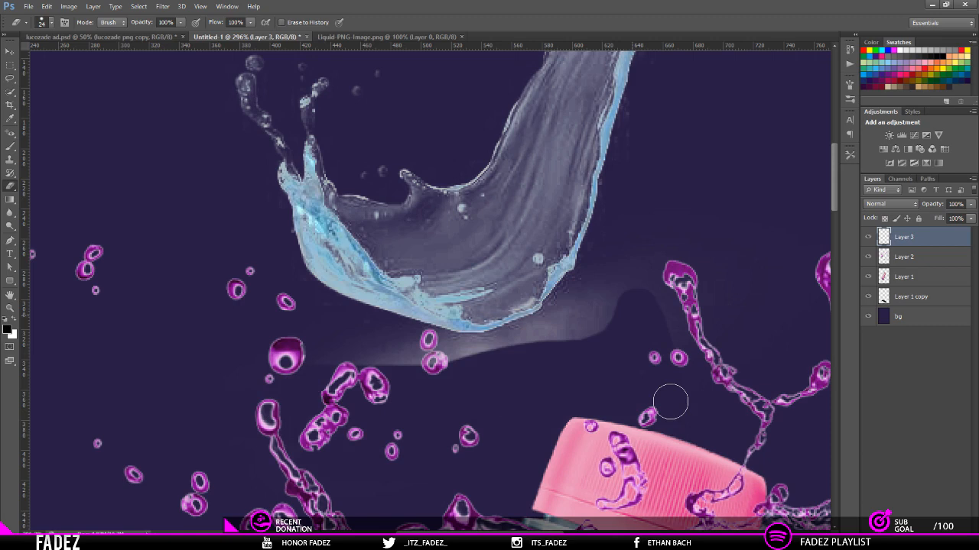
{"action": "left_click_drag", "start_coordinate": [671, 403], "coordinate": [658, 302]}
{"action": "scroll", "coordinate": [322, 385], "scroll_direction": "up", "scroll_amount": 1}
{"action": "mouse_move", "coordinate": [322, 385]}
{"action": "left_mouse_down"}
{"action": "mouse_move", "coordinate": [631, 351]}
{"action": "mouse_move", "coordinate": [666, 297]}
{"action": "left_mouse_up"}
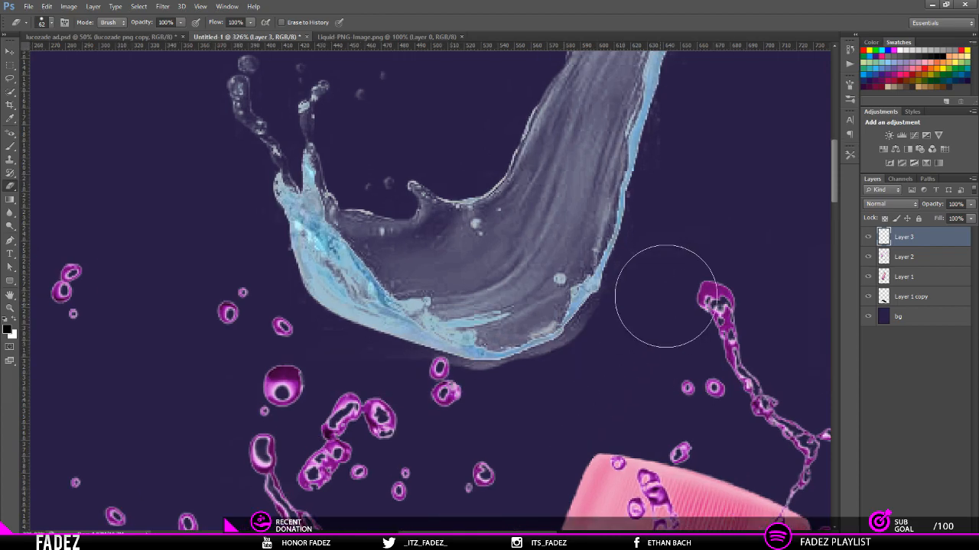
{"action": "mouse_move", "coordinate": [665, 295]}
{"action": "left_mouse_down"}
{"action": "mouse_move", "coordinate": [596, 376]}
{"action": "mouse_move", "coordinate": [524, 408]}
{"action": "mouse_move", "coordinate": [452, 410]}
{"action": "left_mouse_up"}
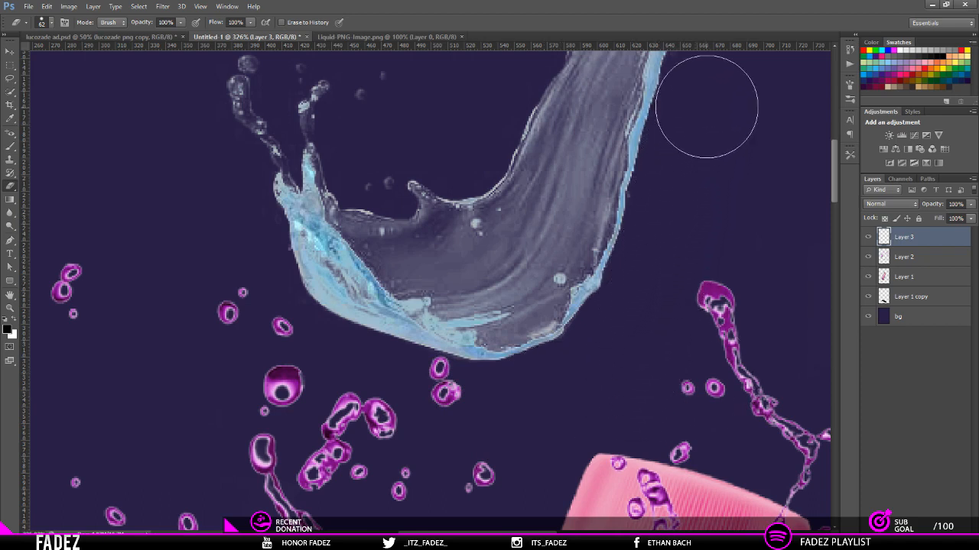
Step: Free-transform the liquid layer, flipping it vertically and moving it up and to the right above the bottle cap
{"action": "scroll", "coordinate": [655, 256], "scroll_direction": "down", "scroll_amount": 3}
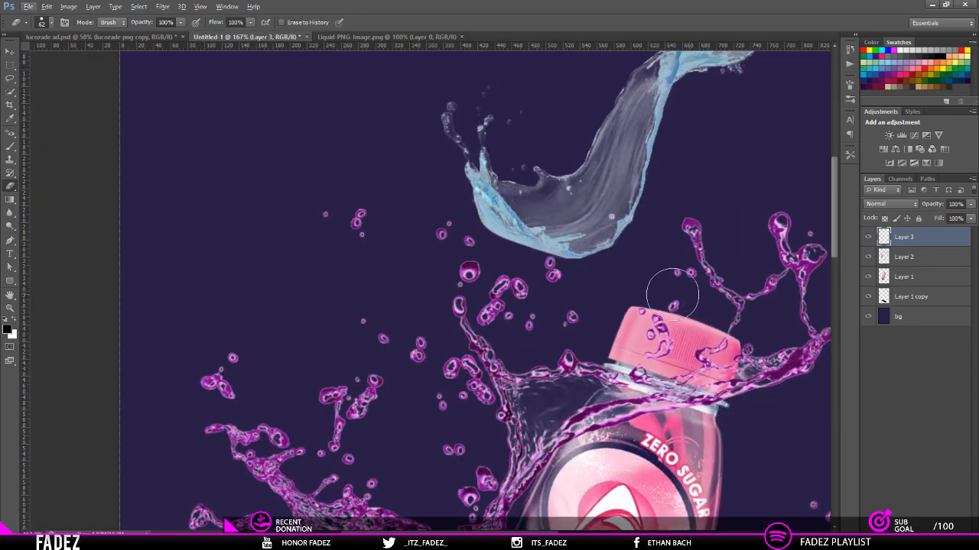
{"action": "scroll", "coordinate": [664, 294], "scroll_direction": "down", "scroll_amount": 2}
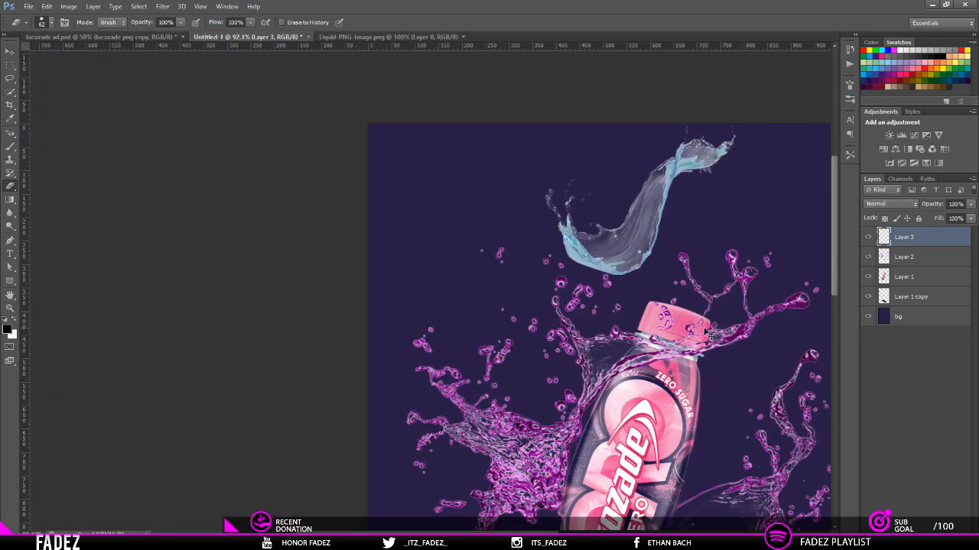
{"action": "key", "text": "ctrl+0"}
{"action": "scroll", "coordinate": [703, 329], "scroll_direction": "down", "scroll_amount": 1}
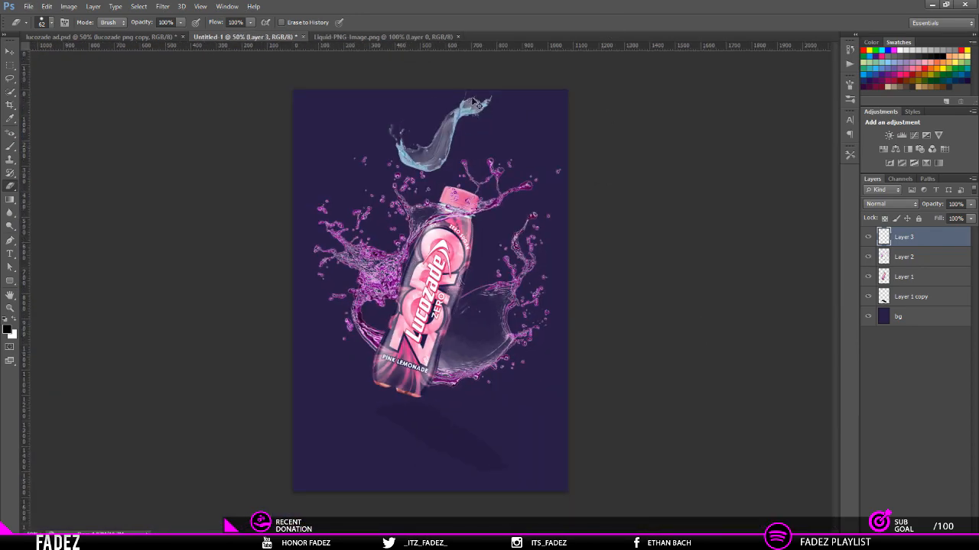
{"action": "key", "text": "ctrl+t"}
{"action": "right_click", "coordinate": [452, 170]}
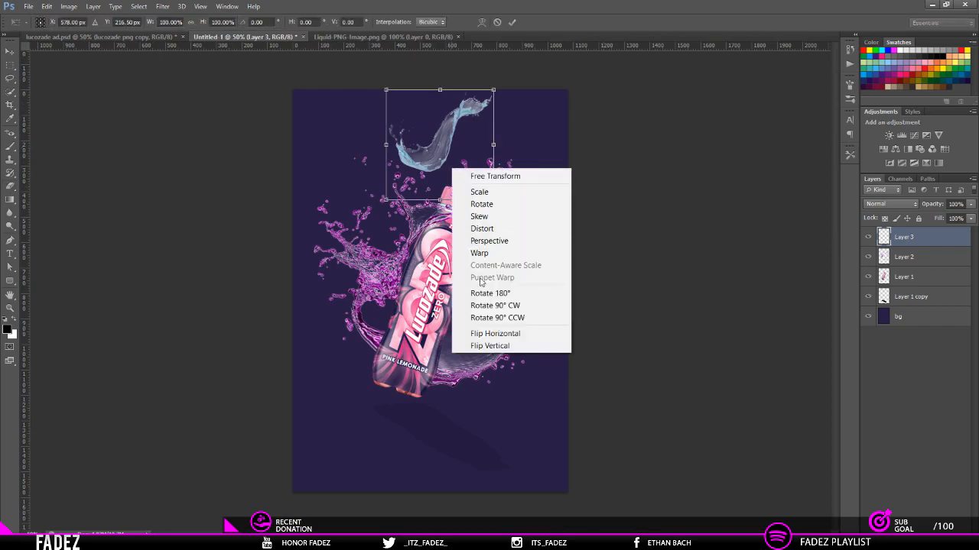
{"action": "left_click", "coordinate": [497, 332]}
{"action": "right_click", "coordinate": [456, 175]}
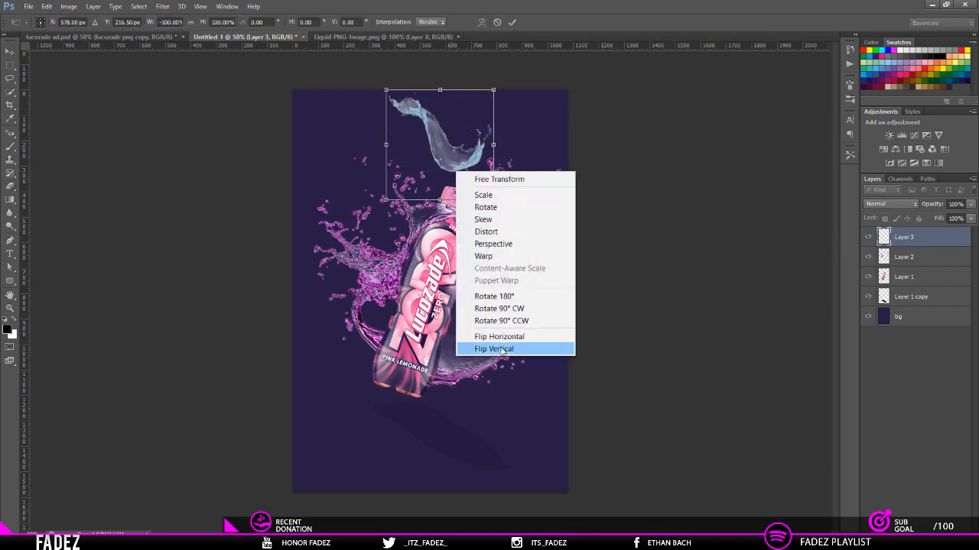
{"action": "left_click", "coordinate": [497, 351]}
{"action": "left_click_drag", "start_coordinate": [477, 179], "coordinate": [527, 165]}
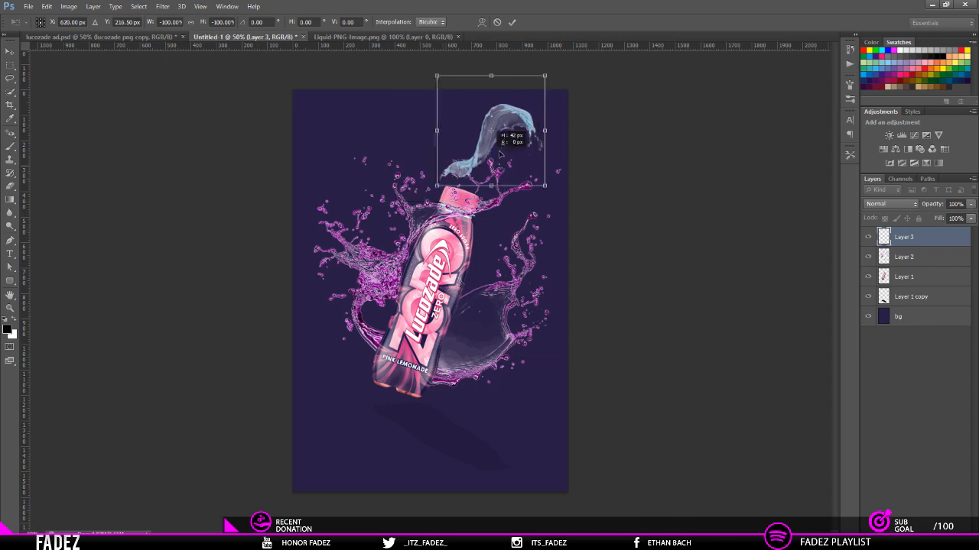
{"action": "right_click", "coordinate": [500, 151]}
{"action": "left_click", "coordinate": [561, 318]}
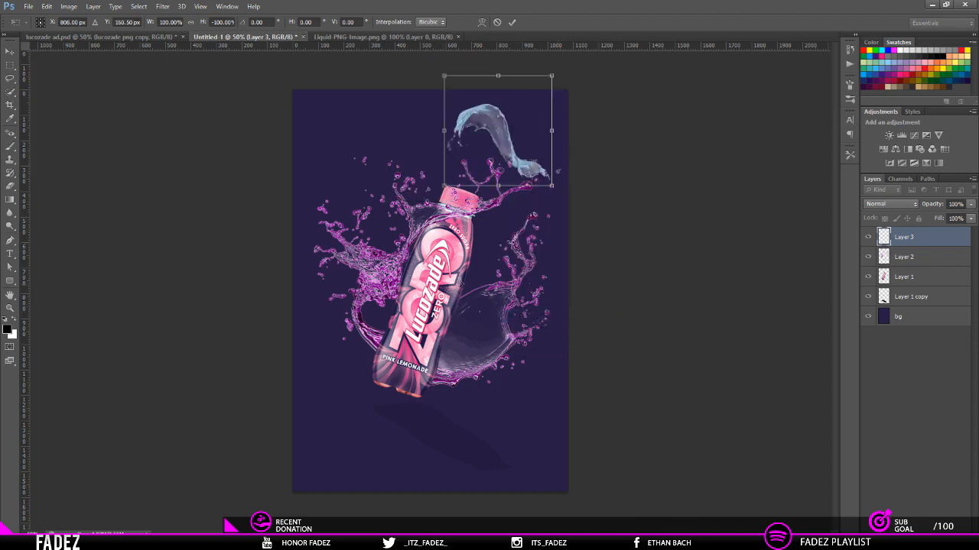
Step: Rotate the flipped liquid to about -92° and place its narrow end directly over the bottle cap
{"action": "left_click_drag", "start_coordinate": [573, 123], "coordinate": [497, 275]}
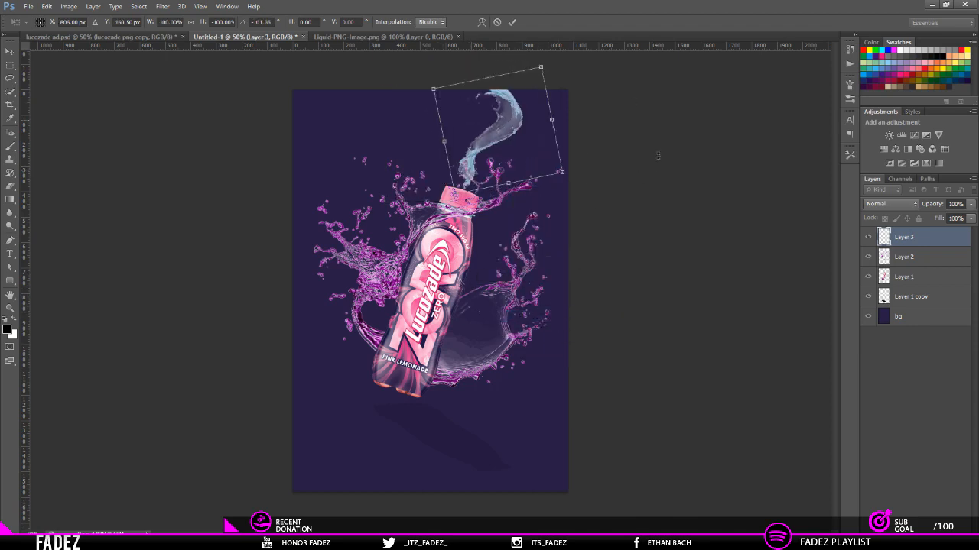
{"action": "left_click_drag", "start_coordinate": [529, 162], "coordinate": [536, 174]}
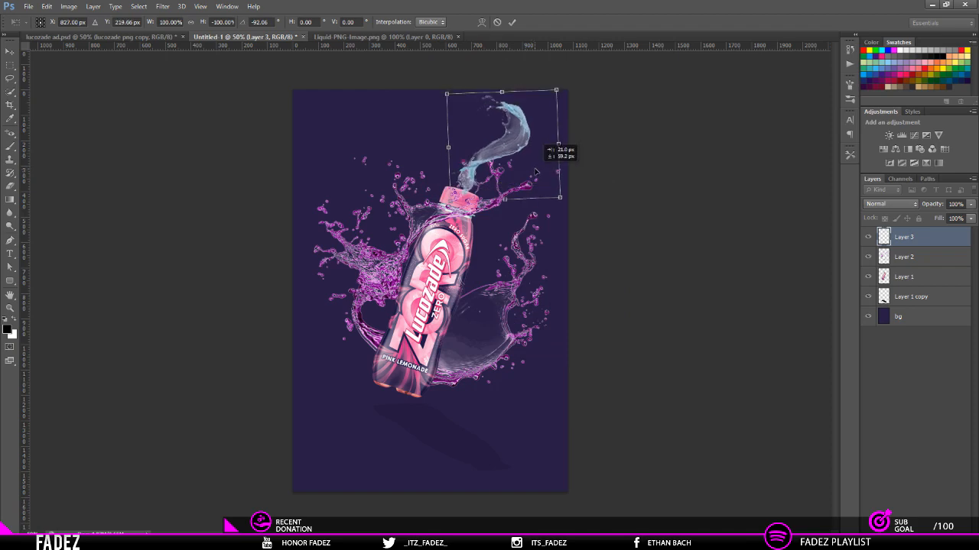
{"action": "left_click", "coordinate": [512, 21]}
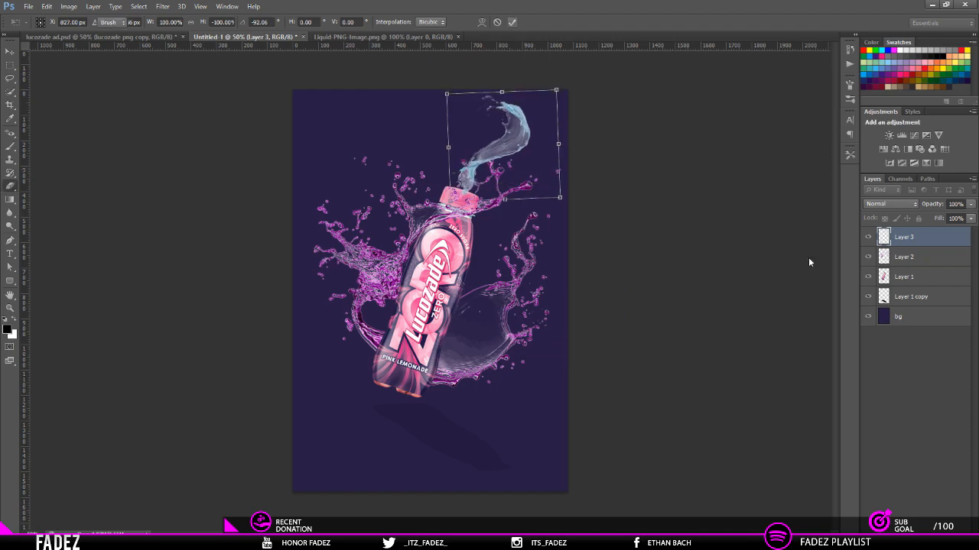
Step: Scale the bottle and splash layers together to about 83% and move them slightly down
{"action": "left_click", "coordinate": [906, 258]}
{"action": "left_click", "coordinate": [905, 277], "text": "shift"}
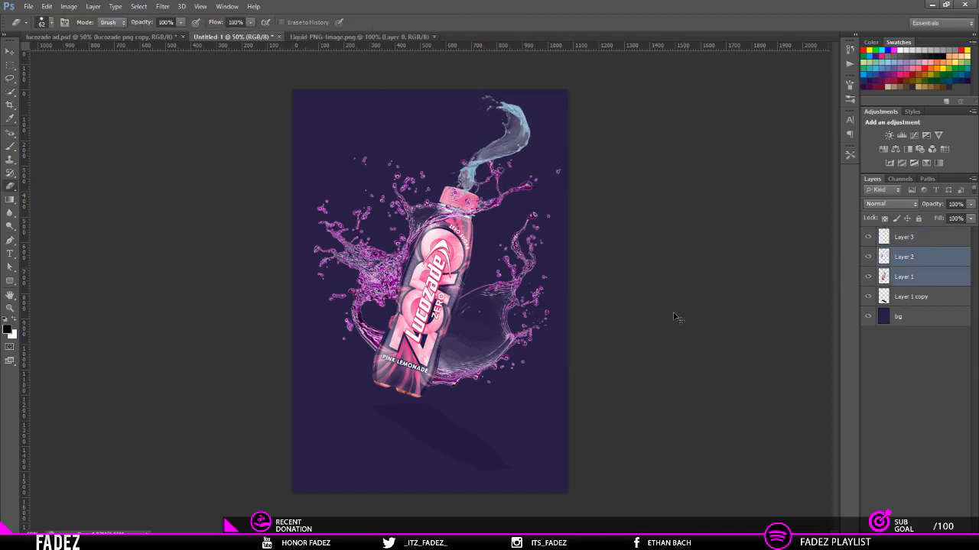
{"action": "key", "text": "ctrl+t"}
{"action": "left_click_drag", "start_coordinate": [561, 403], "coordinate": [539, 380]}
{"action": "left_click_drag", "start_coordinate": [480, 316], "coordinate": [478, 323]}
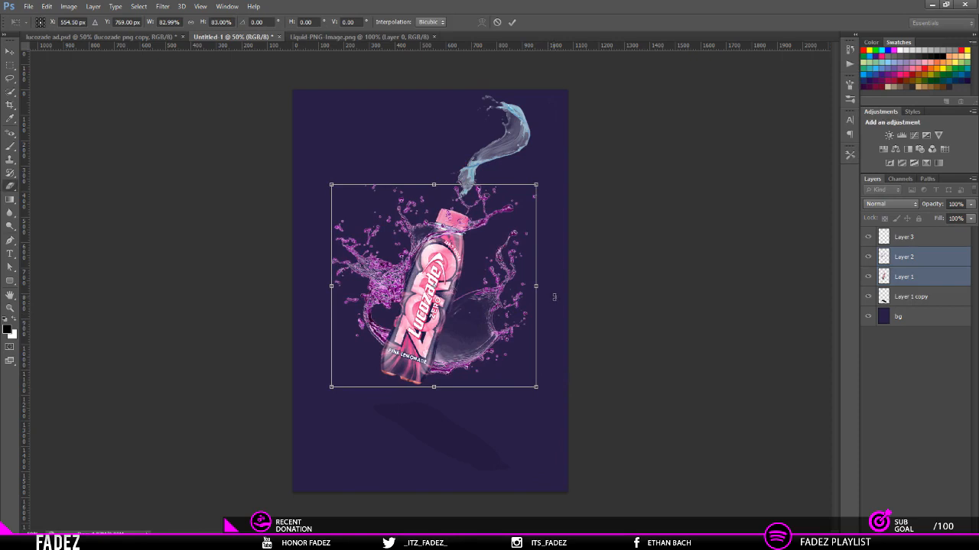
{"action": "key", "text": "Return"}
Step: Move the bottle and splash layers together slightly to the right
{"action": "key", "text": "ctrl+a"}
{"action": "key", "text": "p"}
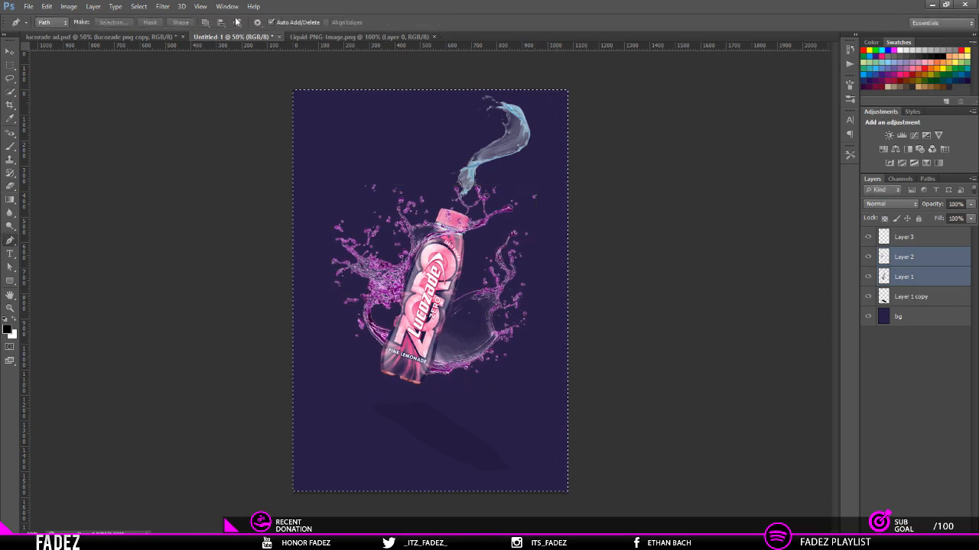
{"action": "key", "text": "ctrl+d"}
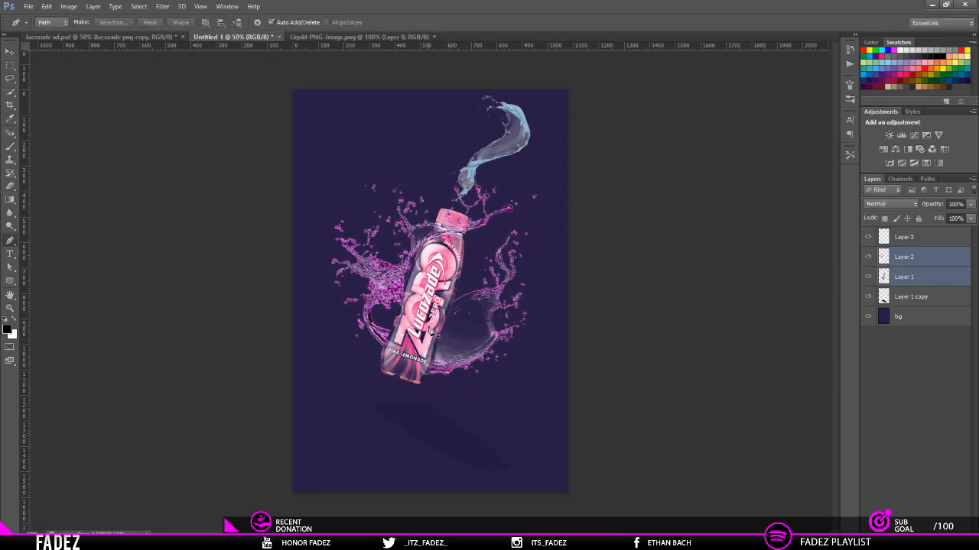
{"action": "key", "text": "v"}
{"action": "left_click_drag", "start_coordinate": [432, 331], "coordinate": [462, 321]}
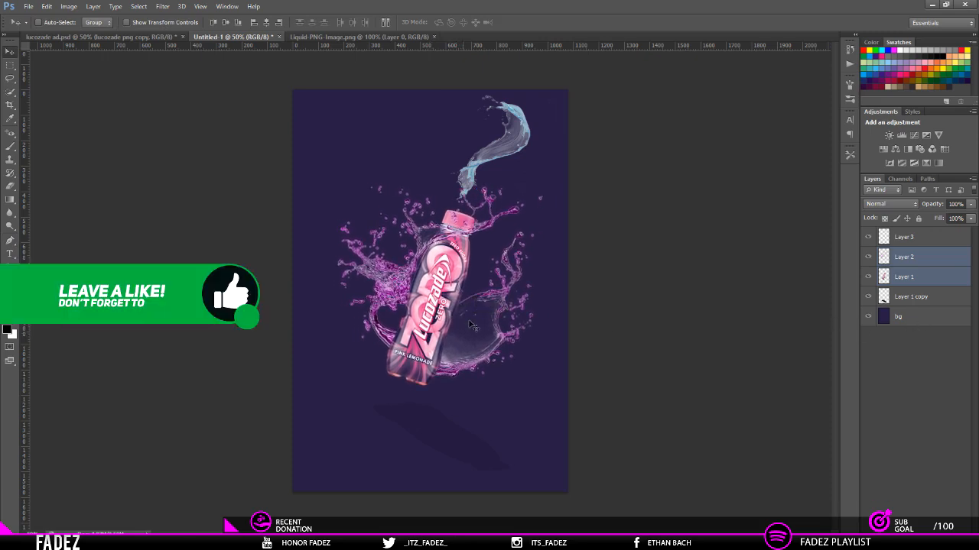
Step: Move the liquid on Layer 3 slightly down so its lower end meets the bottle cap
{"action": "left_click", "coordinate": [914, 237]}
{"action": "scroll", "coordinate": [435, 252], "scroll_direction": "up", "scroll_amount": 3}
{"action": "left_click_drag", "start_coordinate": [464, 156], "coordinate": [476, 171]}
{"action": "scroll", "coordinate": [478, 173], "scroll_direction": "down", "scroll_amount": 3}
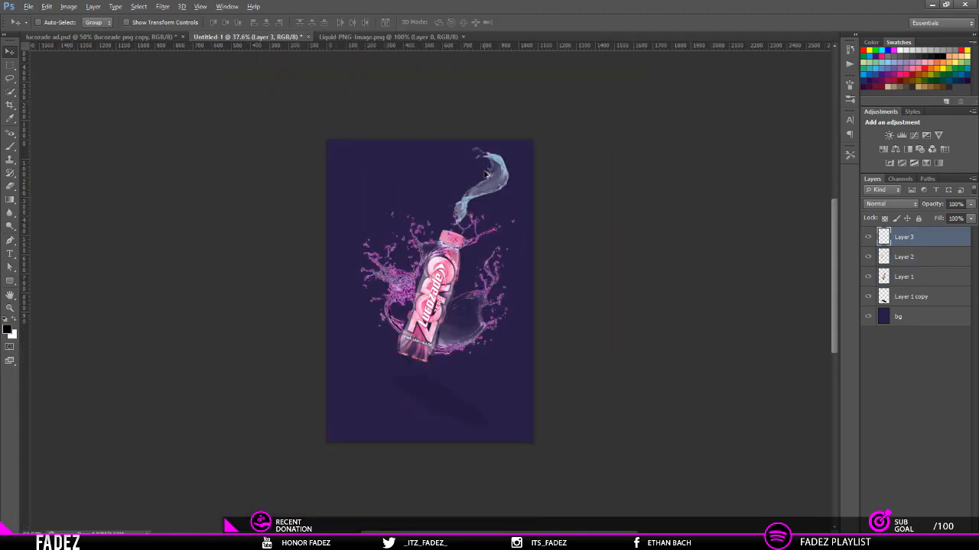
{"action": "left_click_drag", "start_coordinate": [480, 205], "coordinate": [477, 208]}
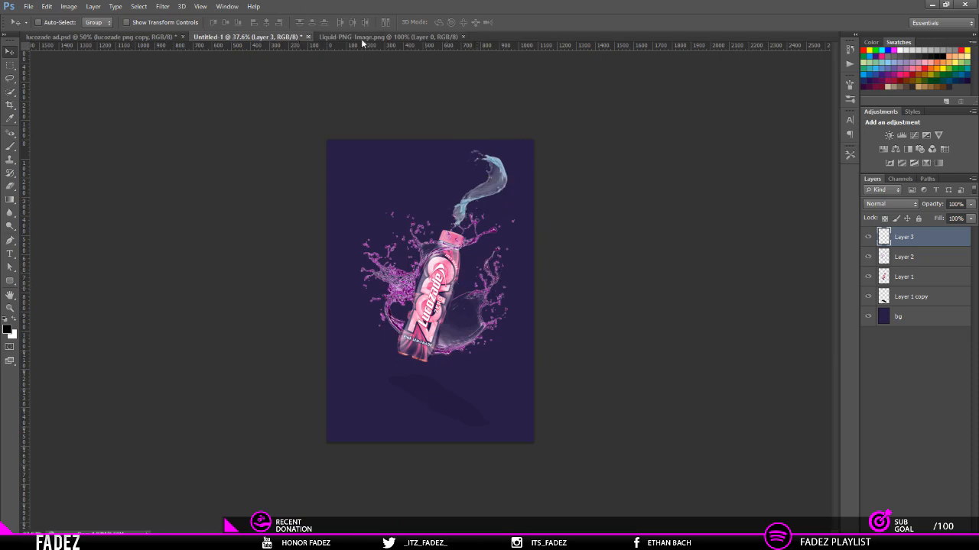
Step: Recolour the liquid on Layer 3 to purple with Hue/Saturation, setting the hue to +81
{"action": "key", "text": "ctrl+u"}
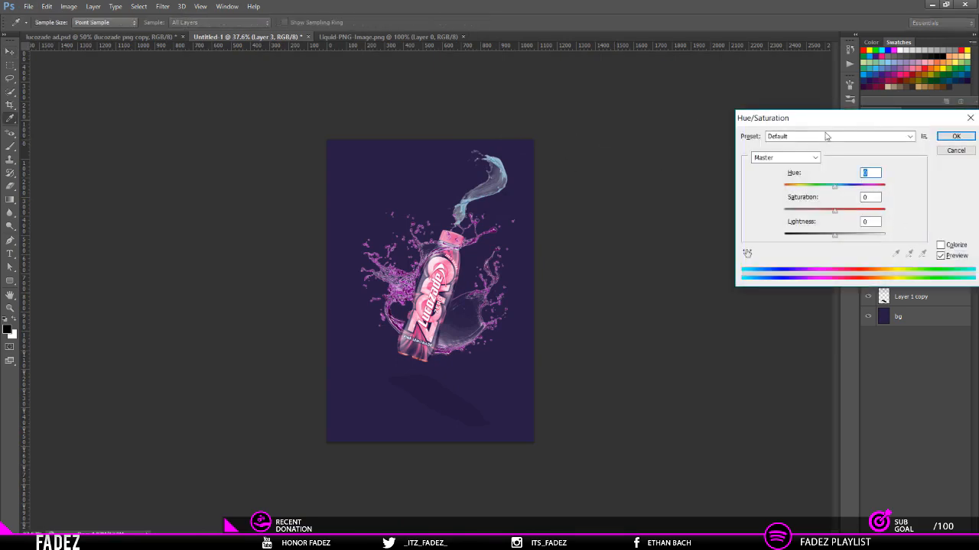
{"action": "type", "text": "95"}
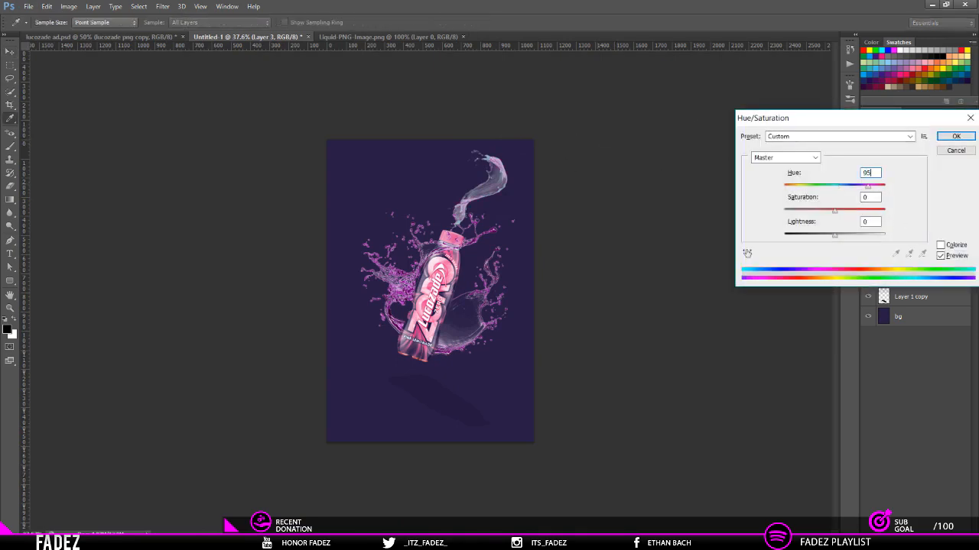
{"action": "key", "text": "BackSpace"}
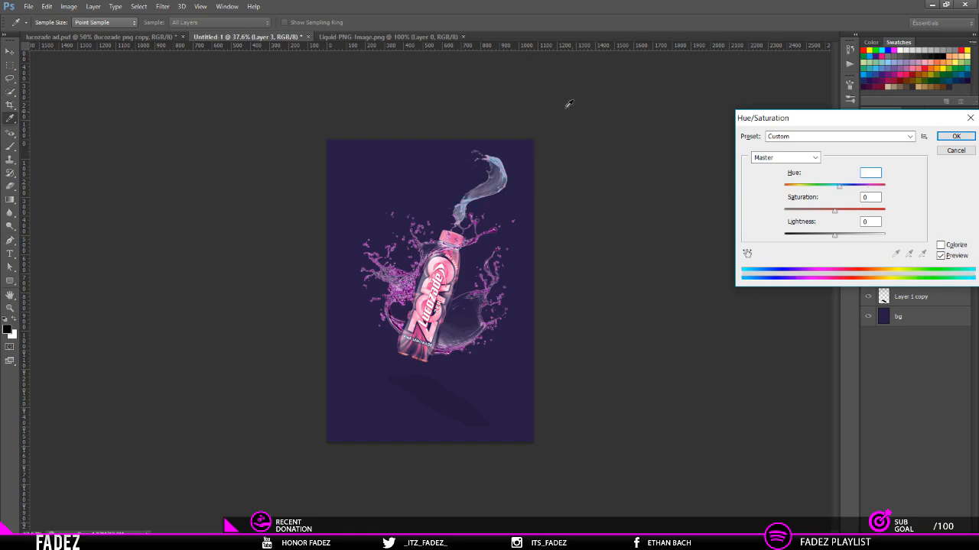
{"action": "mouse_move", "coordinate": [847, 191]}
{"action": "left_mouse_down"}
{"action": "mouse_move", "coordinate": [877, 197]}
{"action": "mouse_move", "coordinate": [865, 197]}
{"action": "left_mouse_up"}
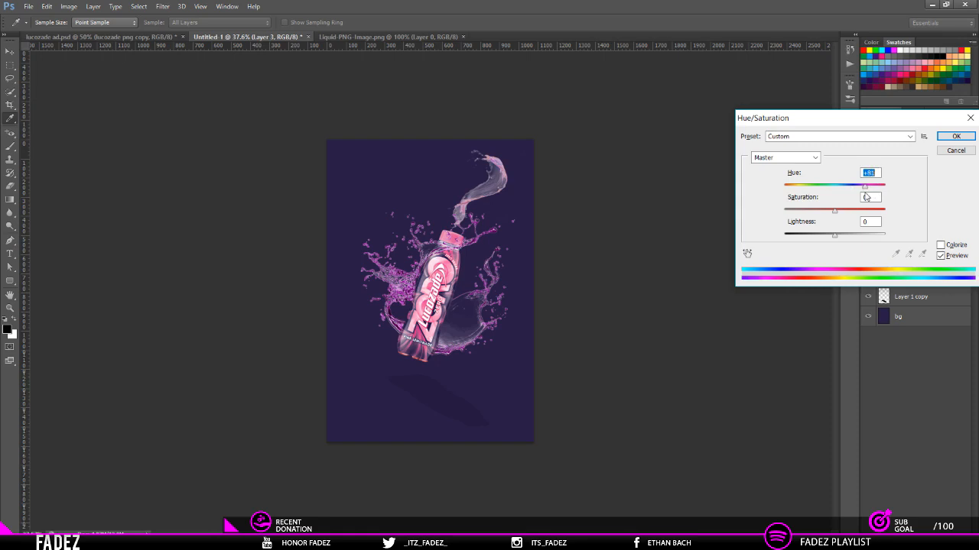
{"action": "left_click", "coordinate": [961, 136]}
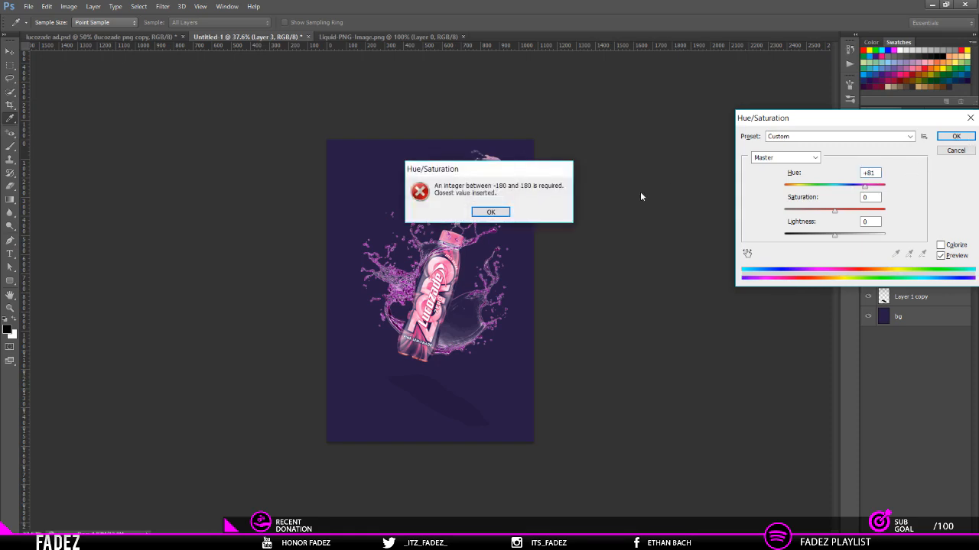
{"action": "left_click", "coordinate": [507, 213]}
{"action": "left_click", "coordinate": [956, 136]}
{"action": "key", "text": "v"}
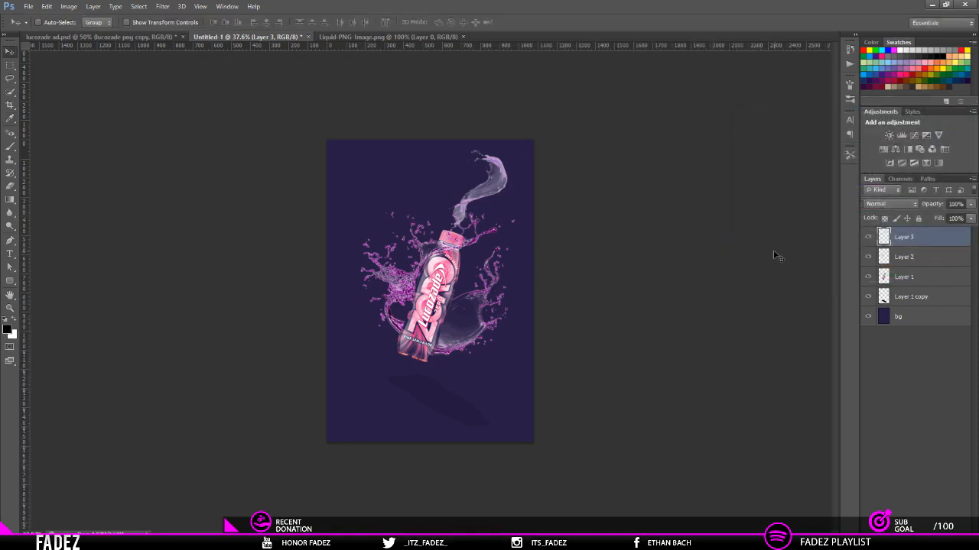
Step: Darken the liquid layer with a Curves adjustment, placing a point at input 71 and output 37
{"action": "key", "text": "ctrl+m"}
{"action": "left_click_drag", "start_coordinate": [680, 234], "coordinate": [689, 245]}
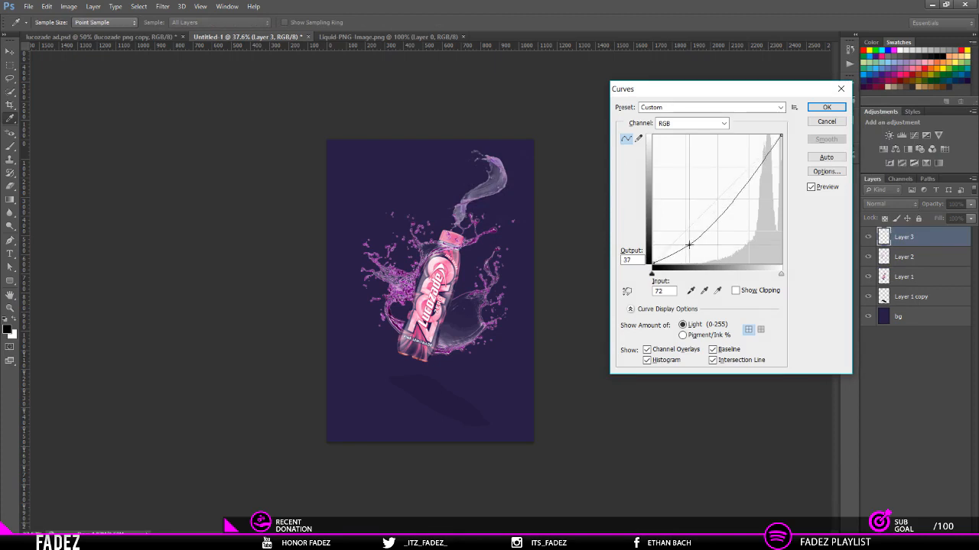
{"action": "left_click", "coordinate": [634, 260]}
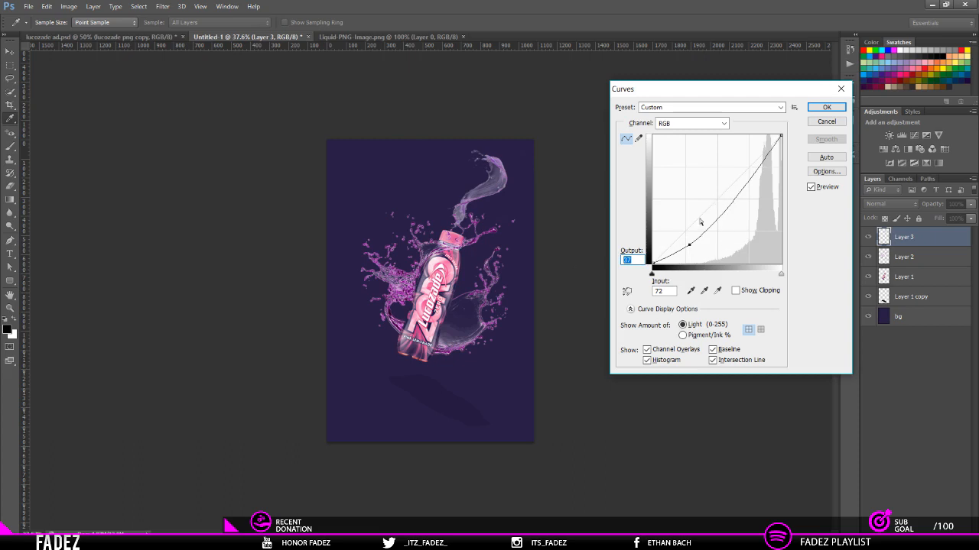
{"action": "left_click_drag", "start_coordinate": [689, 247], "coordinate": [689, 248]}
{"action": "left_click", "coordinate": [635, 260]}
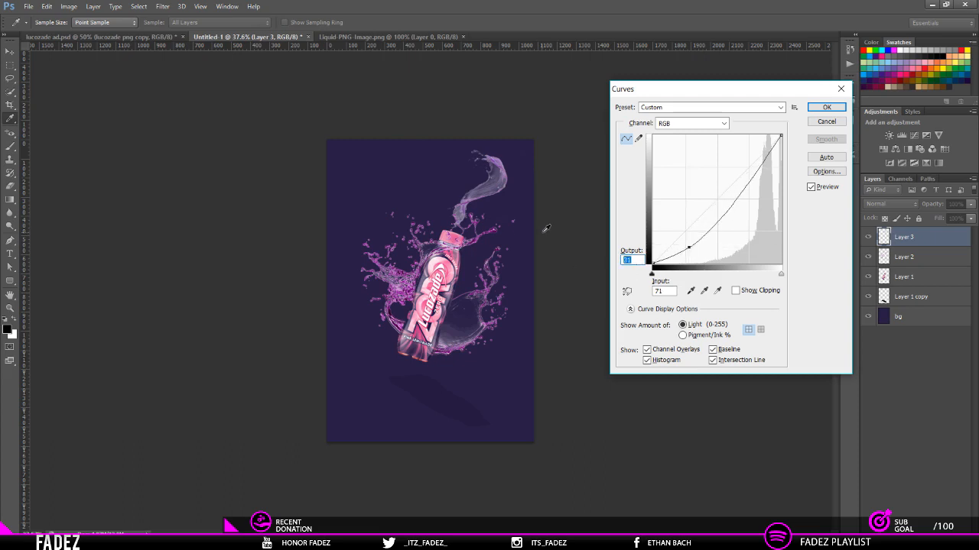
{"action": "type", "text": "37"}
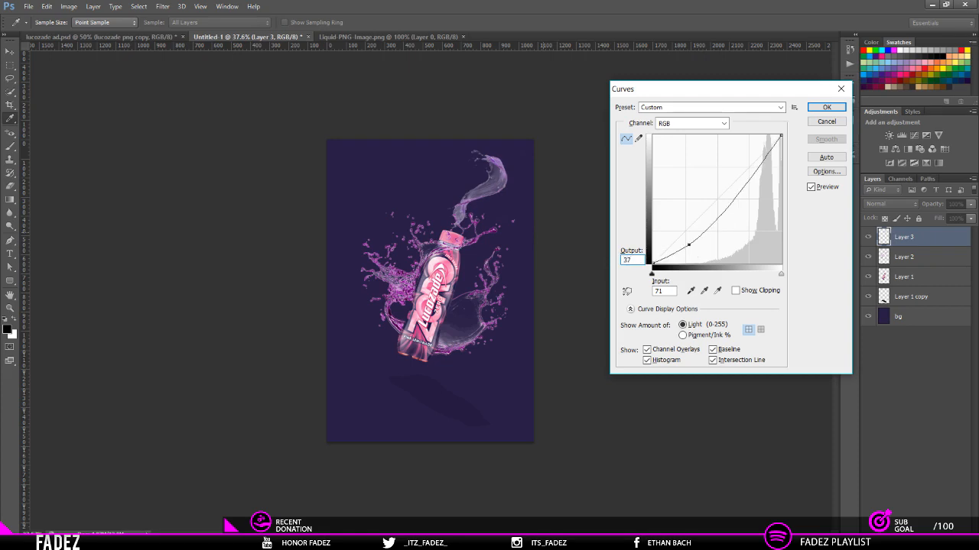
{"action": "key", "text": "Return"}
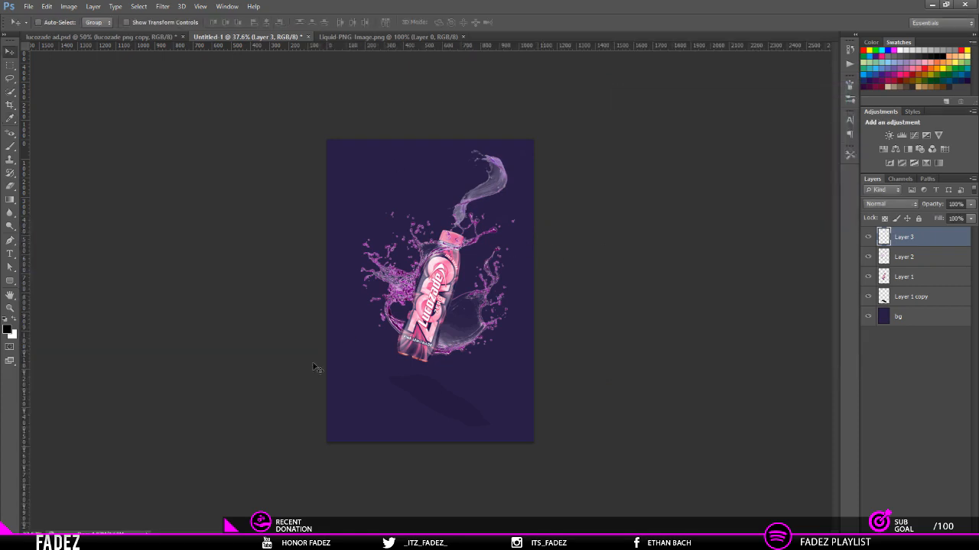
Step: Group Layer 1, Layer 2 and Layer 3 into a single layer group
{"action": "key", "text": "ctrl+plus"}
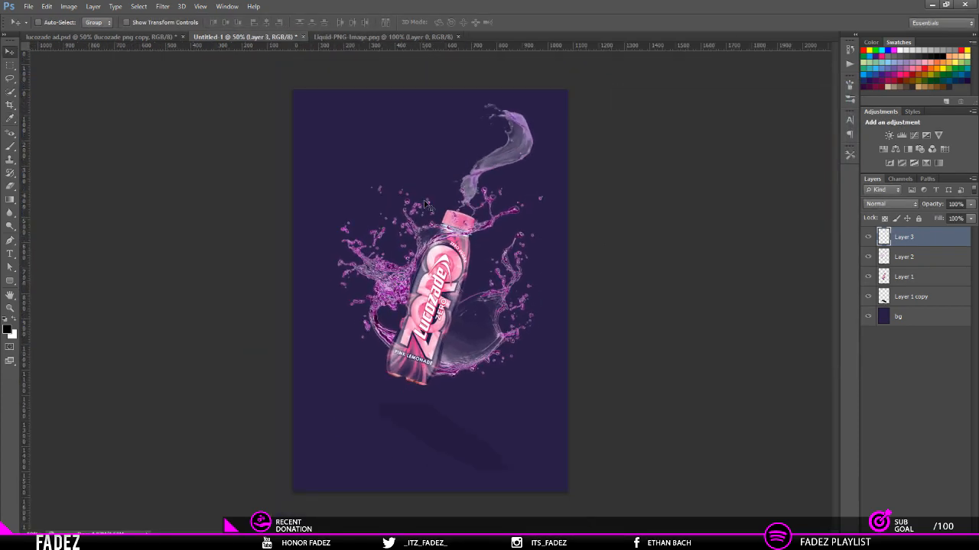
{"action": "left_click", "coordinate": [919, 275]}
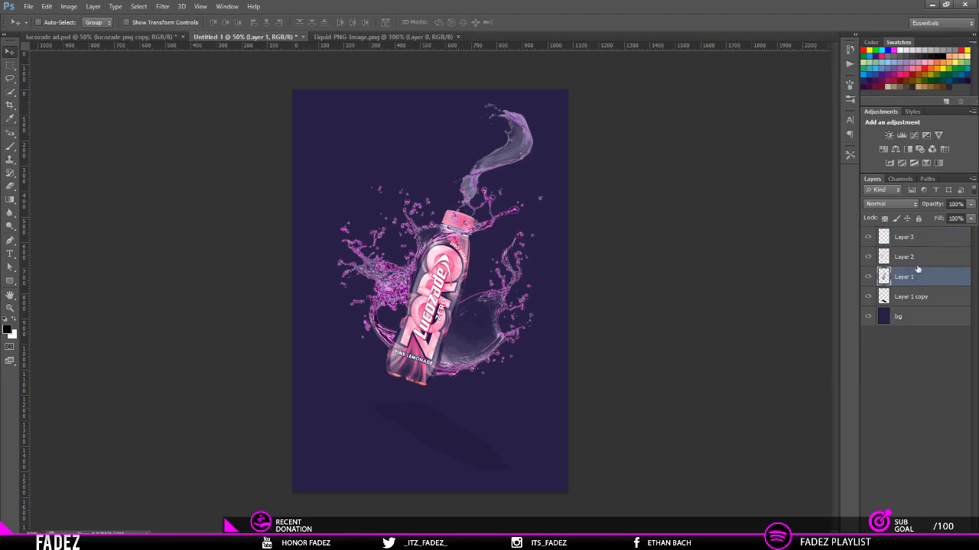
{"action": "left_click", "coordinate": [917, 239], "text": "shift"}
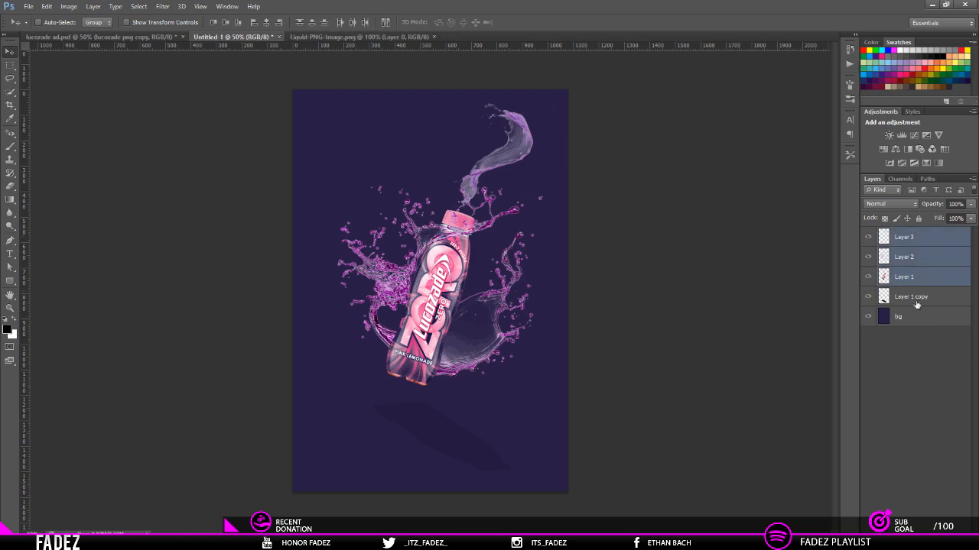
{"action": "key", "text": "ctrl+g"}
Step: Centre the group horizontally on the whole canvas, and undo the attempted vertical centring
{"action": "key", "text": "ctrl+a"}
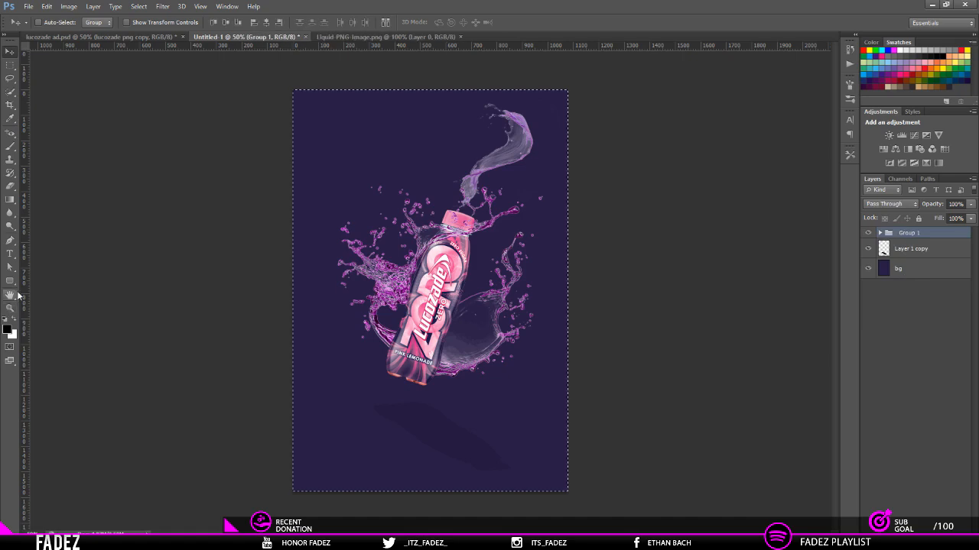
{"action": "left_click", "coordinate": [266, 22]}
{"action": "left_click", "coordinate": [225, 25]}
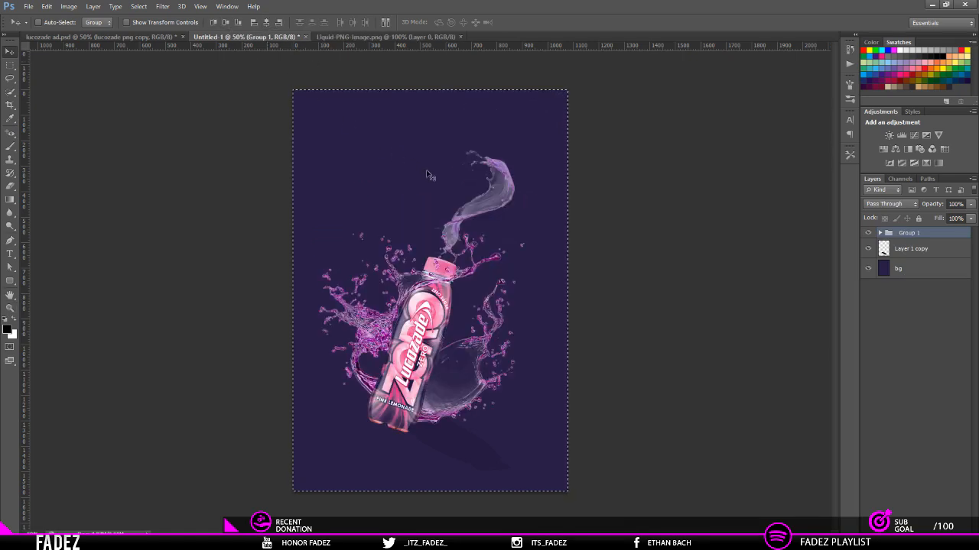
{"action": "key", "text": "ctrl+z"}
{"action": "key", "text": "ctrl+d"}
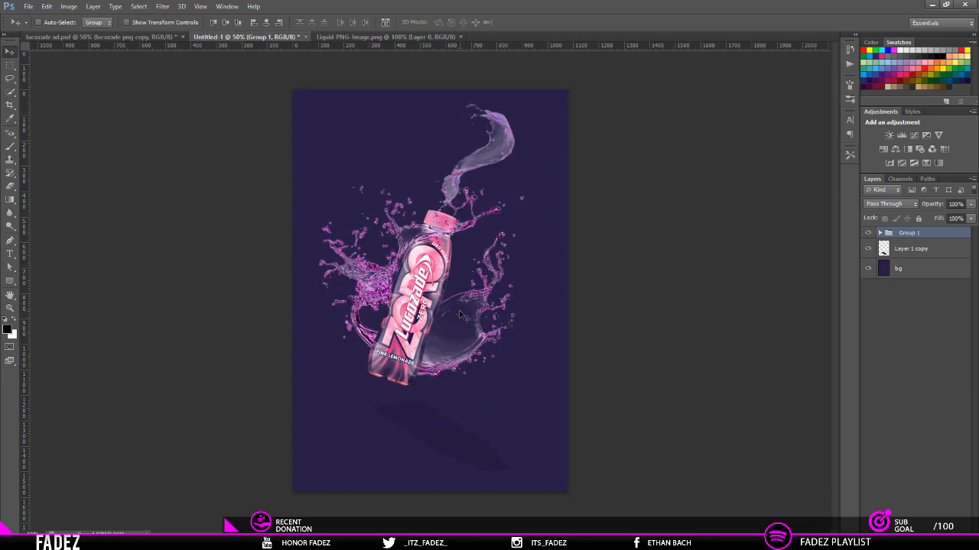
Step: Add a vertical and a horizontal guide near the canvas centre and position the group so the bottle sits across their crossing
{"action": "left_click_drag", "start_coordinate": [398, 314], "coordinate": [416, 308]}
{"action": "left_click_drag", "start_coordinate": [23, 229], "coordinate": [437, 316]}
{"action": "left_click_drag", "start_coordinate": [516, 45], "coordinate": [520, 292]}
{"action": "left_click_drag", "start_coordinate": [460, 344], "coordinate": [453, 346]}
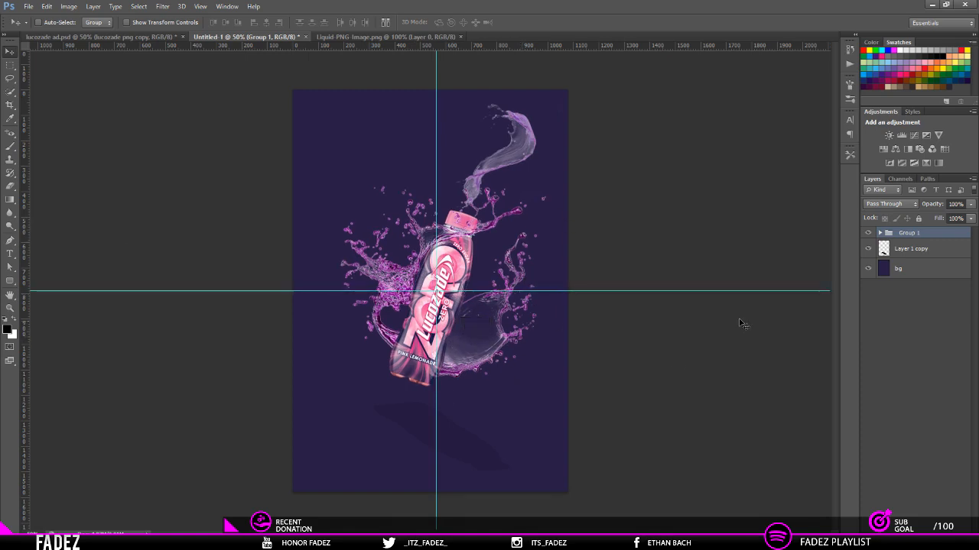
Step: Move the shadow on Layer 1 copy slightly right and up beneath the bottle
{"action": "left_click", "coordinate": [911, 249]}
{"action": "left_click_drag", "start_coordinate": [466, 471], "coordinate": [484, 465]}
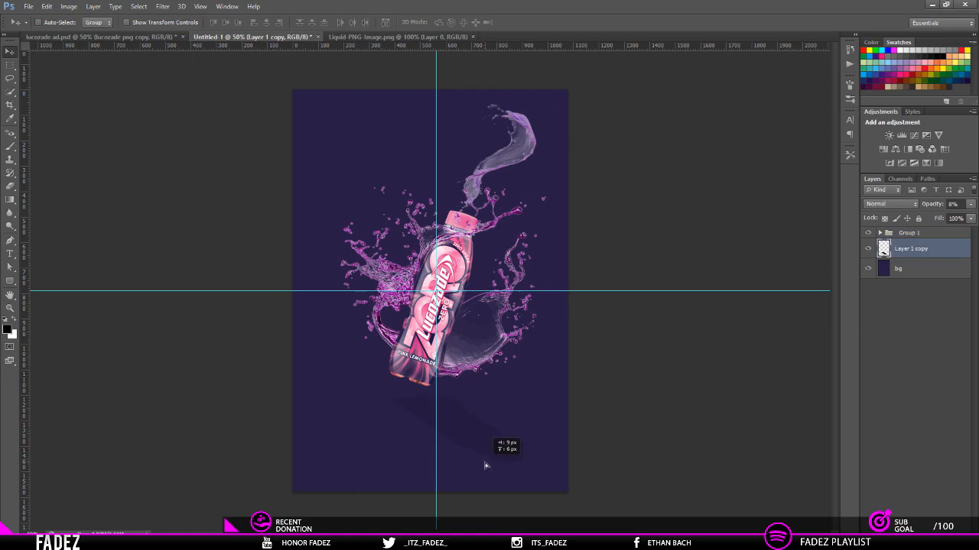
{"action": "scroll", "coordinate": [735, 316], "scroll_direction": "up", "scroll_amount": 1}
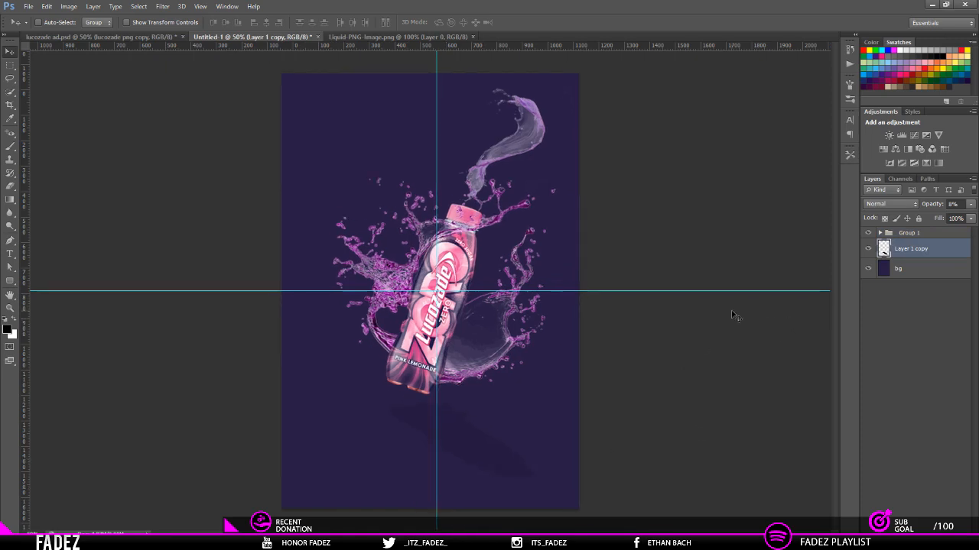
{"action": "scroll", "coordinate": [735, 317], "scroll_direction": "down", "scroll_amount": 1}
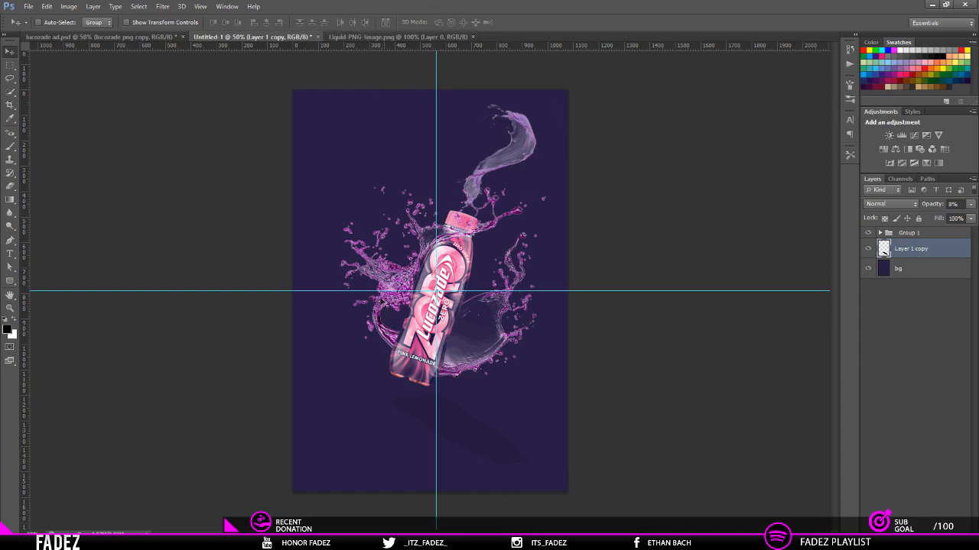
Step: Expand Group 1, hide Layer 3 and Layer 2, and make Layer 1 with the bottle active
{"action": "left_click", "coordinate": [880, 234]}
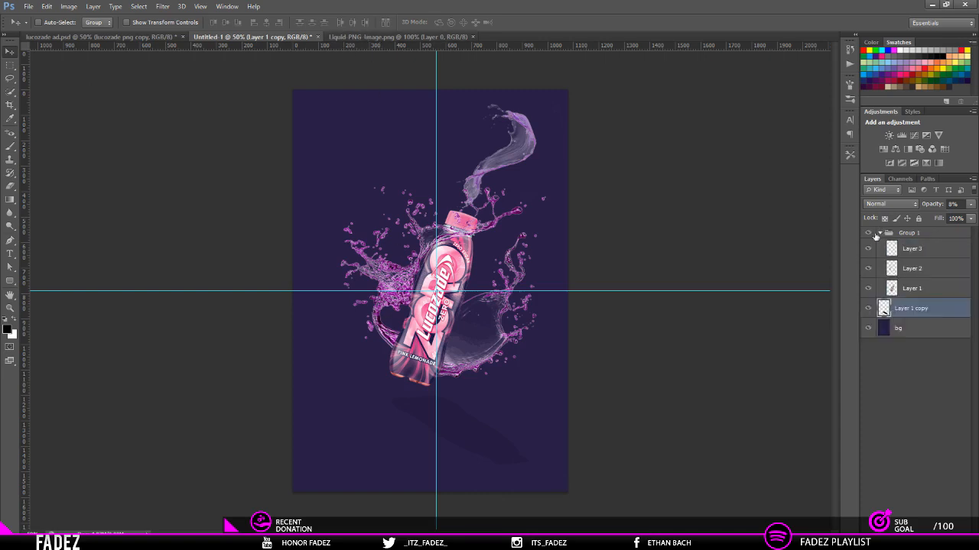
{"action": "left_click_drag", "start_coordinate": [867, 249], "coordinate": [868, 280]}
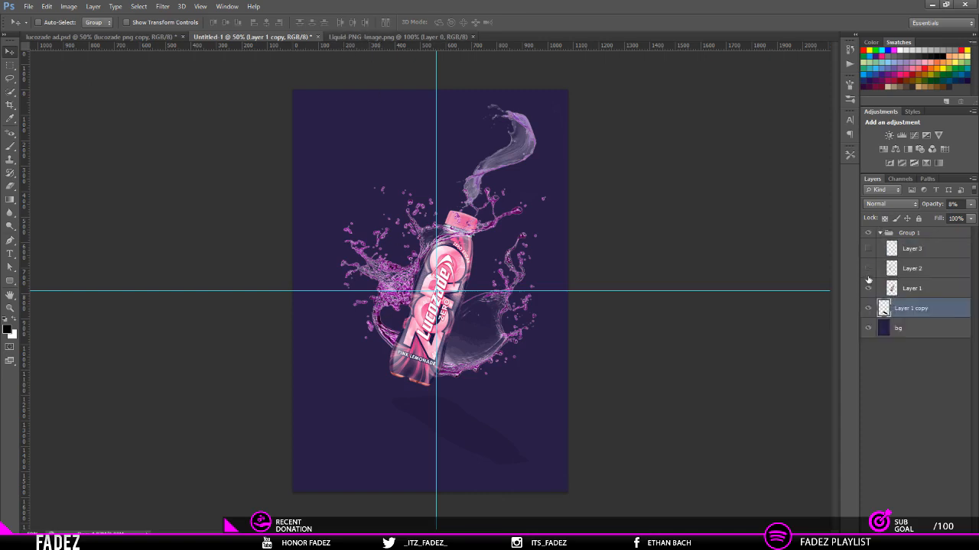
{"action": "left_click", "coordinate": [948, 291]}
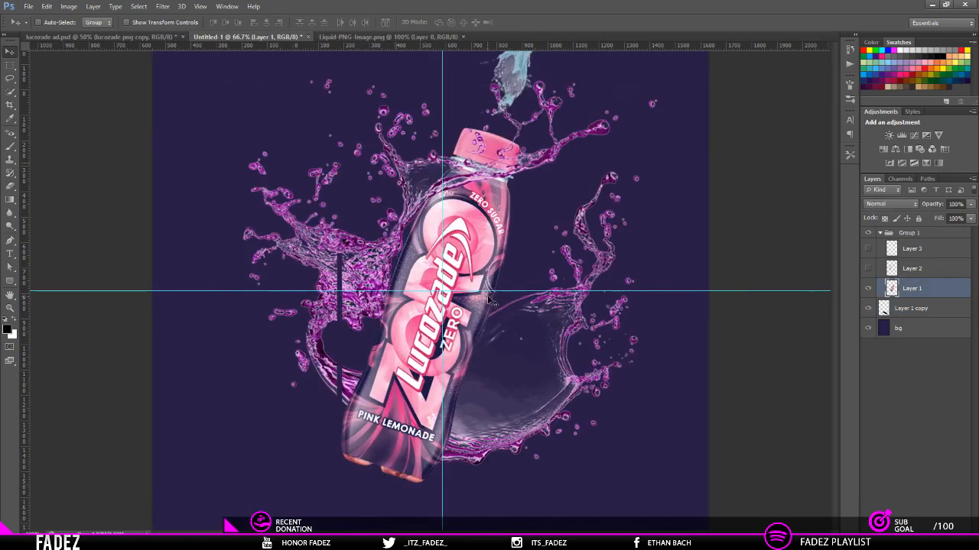
Step: Draw a closed Pen path around the bottle cap, following its lower edge closely and passing loosely around its sides and top
{"action": "scroll", "coordinate": [492, 302], "scroll_direction": "up", "scroll_amount": 5}
{"action": "key", "text": "p"}
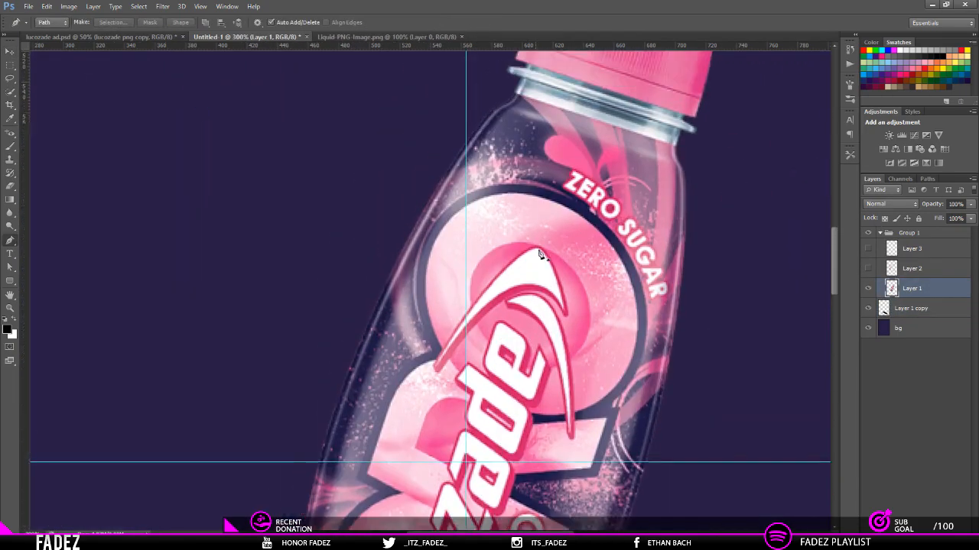
{"action": "scroll", "coordinate": [592, 183], "scroll_direction": "up", "scroll_amount": 4}
{"action": "left_click", "coordinate": [476, 109]}
{"action": "left_click", "coordinate": [486, 147]}
{"action": "scroll", "coordinate": [699, 251], "scroll_direction": "down", "scroll_amount": 5}
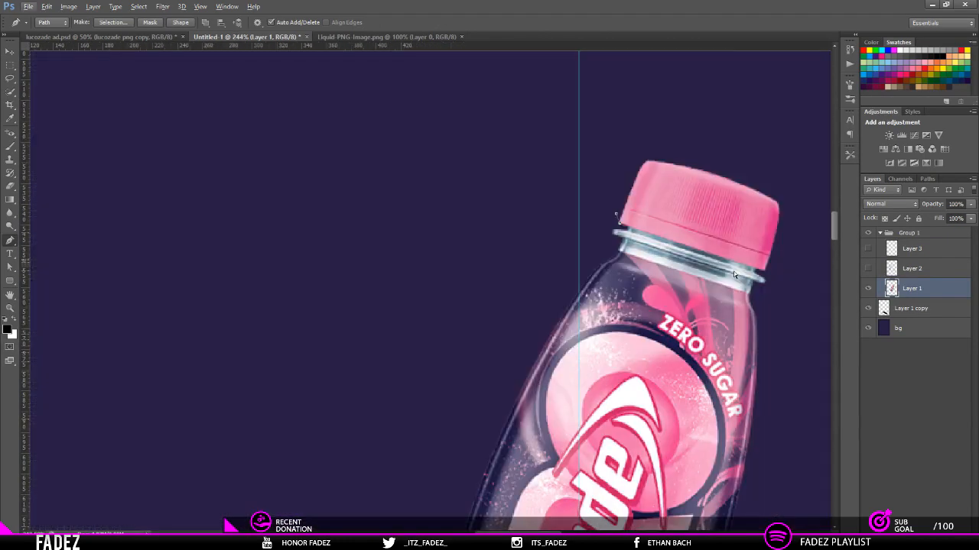
{"action": "left_click", "coordinate": [739, 273]}
{"action": "left_click_drag", "start_coordinate": [740, 273], "coordinate": [737, 282]}
{"action": "scroll", "coordinate": [700, 260], "scroll_direction": "up", "scroll_amount": 5}
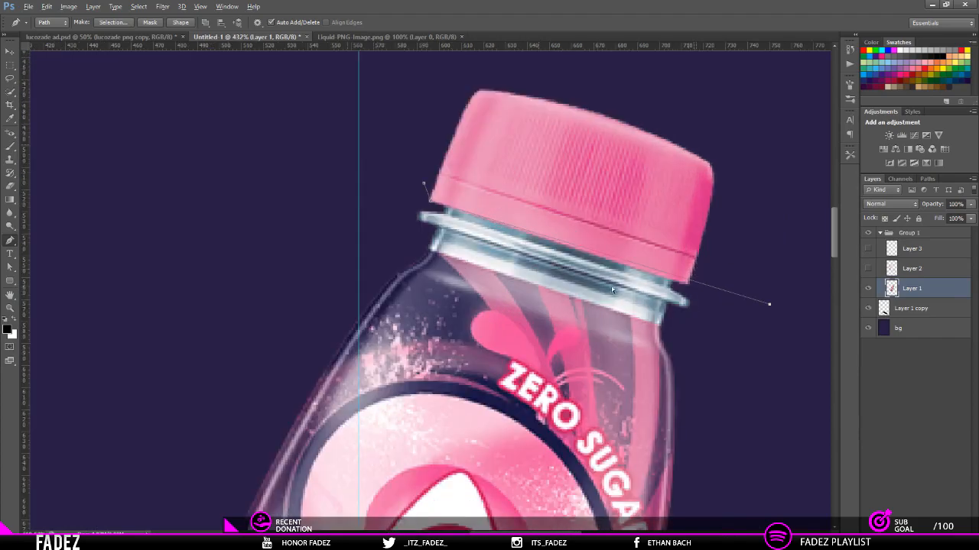
{"action": "left_click_drag", "start_coordinate": [602, 283], "coordinate": [596, 284]}
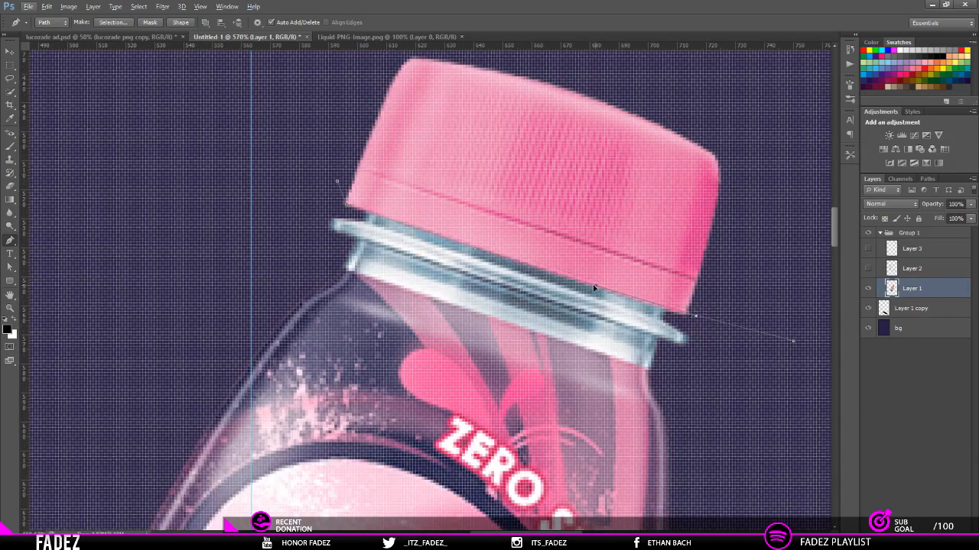
{"action": "scroll", "coordinate": [688, 321], "scroll_direction": "down", "scroll_amount": 4}
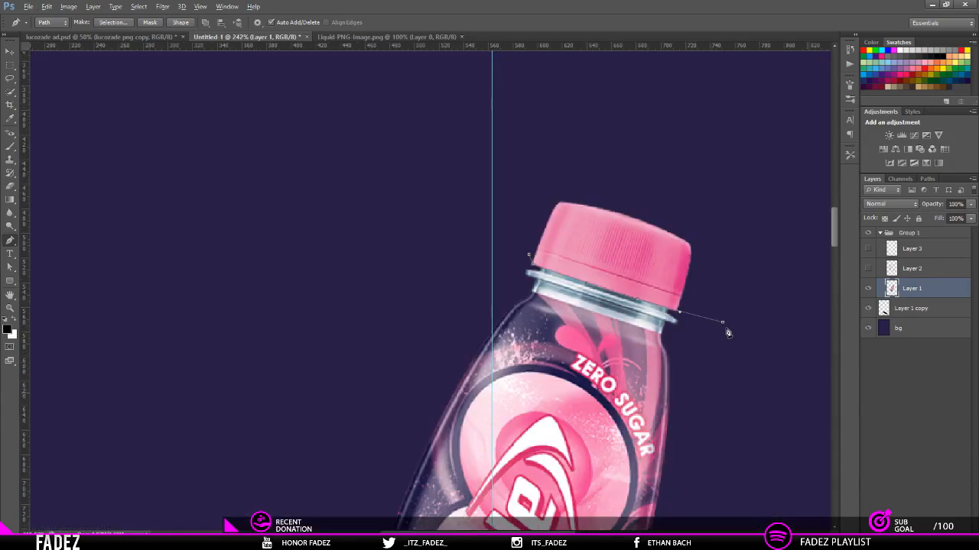
{"action": "left_click_drag", "start_coordinate": [725, 213], "coordinate": [711, 199]}
{"action": "left_click_drag", "start_coordinate": [646, 163], "coordinate": [553, 155]}
{"action": "left_click", "coordinate": [546, 221]}
Step: Cut the cap enclosed by the path onto its own layer and move it up and left, away from the bottle neck
{"action": "right_click", "coordinate": [578, 220]}
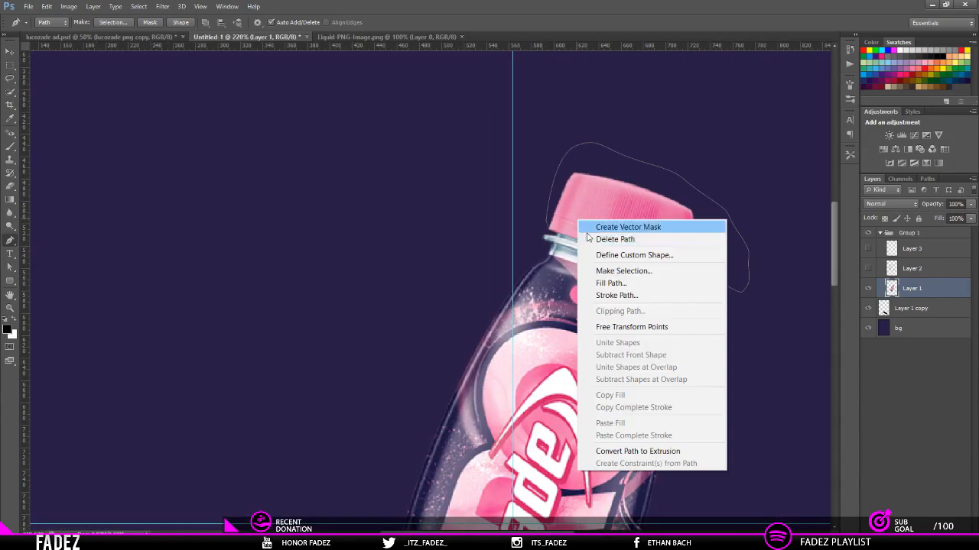
{"action": "left_click", "coordinate": [623, 270]}
{"action": "key", "text": "Return"}
{"action": "key", "text": "m"}
{"action": "right_click", "coordinate": [637, 234]}
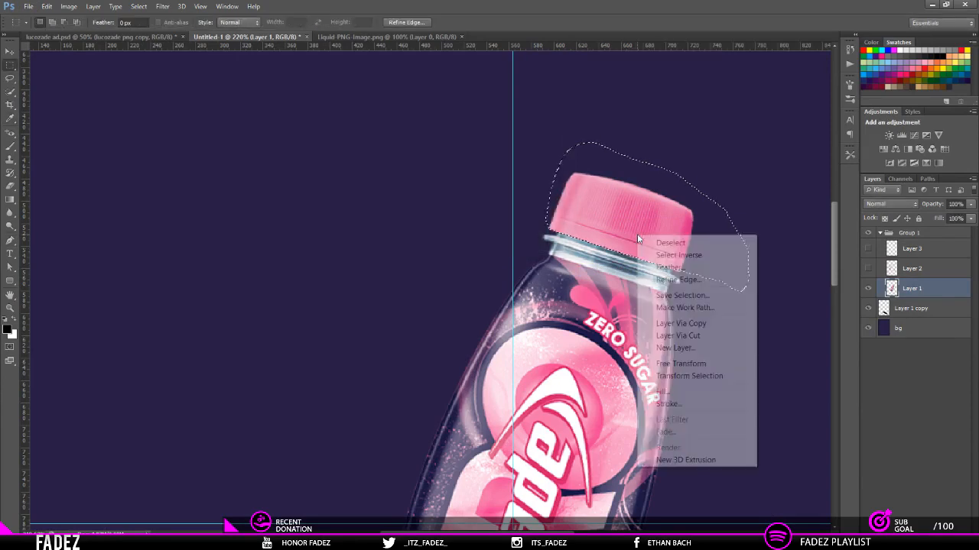
{"action": "left_click", "coordinate": [680, 336]}
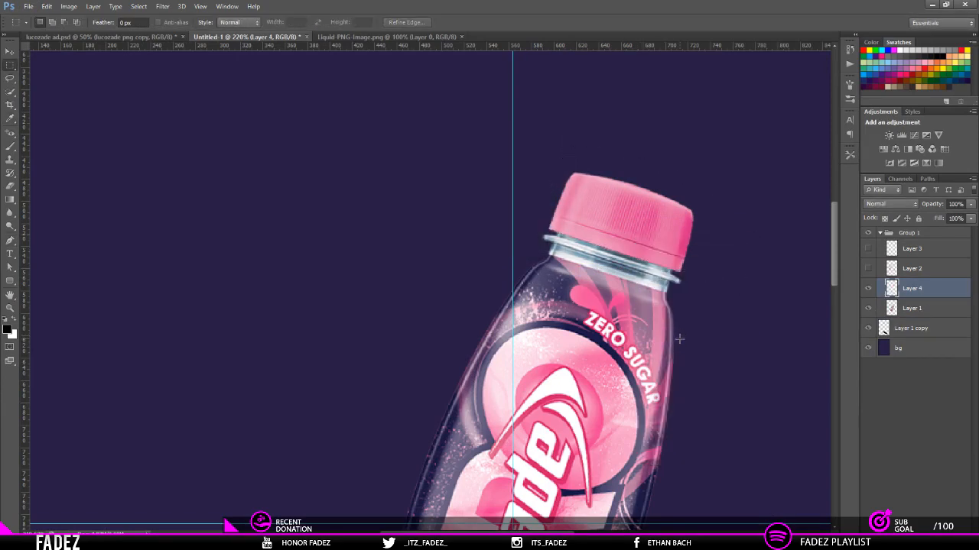
{"action": "key", "text": "v"}
{"action": "left_click_drag", "start_coordinate": [634, 229], "coordinate": [423, 186]}
Step: Erase the leftover pink cap pixels at the right end of the bottle rim on Layer 1
{"action": "scroll", "coordinate": [741, 294], "scroll_direction": "up", "scroll_amount": 10}
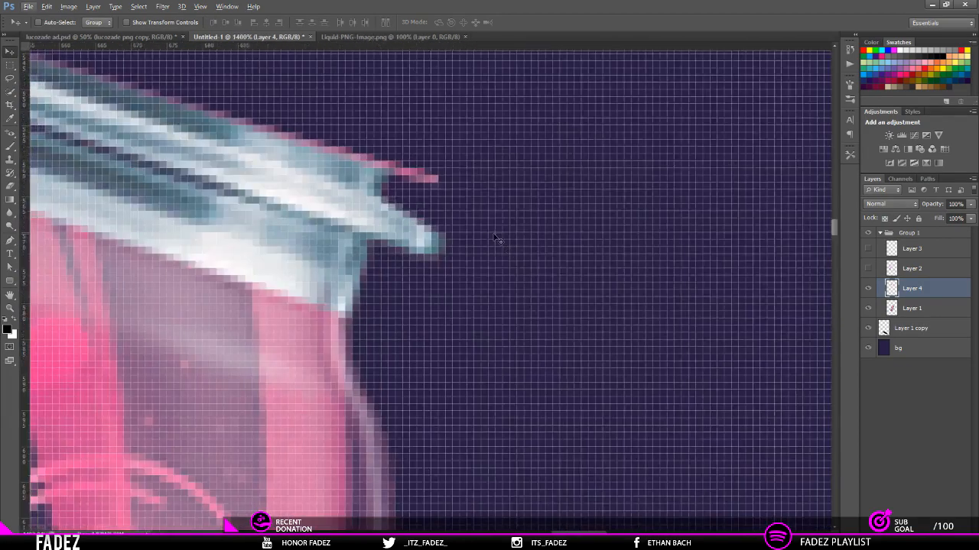
{"action": "scroll", "coordinate": [495, 236], "scroll_direction": "left", "scroll_amount": 1}
{"action": "key", "text": "e"}
{"action": "key", "text": "alt+e"}
{"action": "key", "text": "Escape"}
{"action": "left_click_drag", "start_coordinate": [586, 225], "coordinate": [336, 232]}
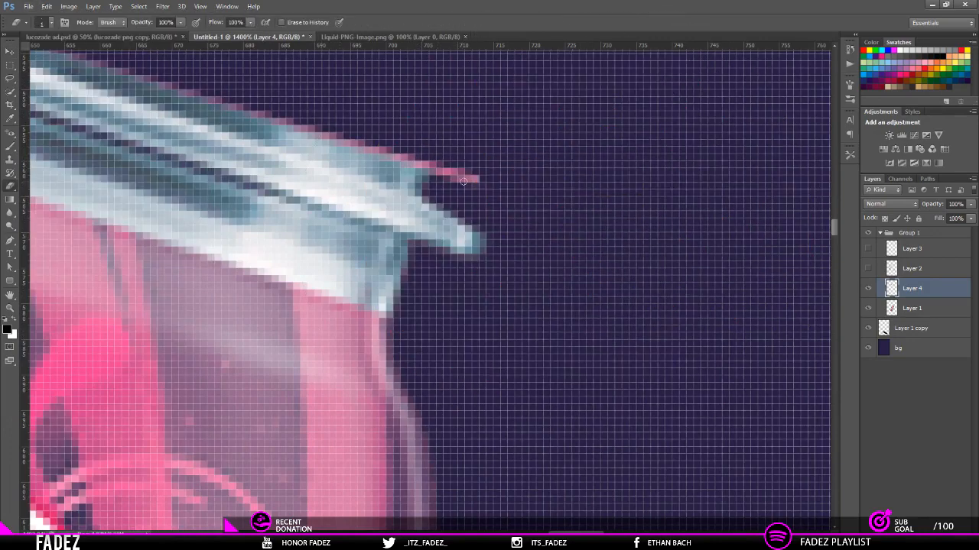
{"action": "left_click", "coordinate": [928, 307]}
{"action": "mouse_move", "coordinate": [480, 182]}
{"action": "left_mouse_down"}
{"action": "mouse_move", "coordinate": [424, 160]}
{"action": "mouse_move", "coordinate": [435, 164]}
{"action": "left_mouse_up"}
{"action": "scroll", "coordinate": [394, 153], "scroll_direction": "left", "scroll_amount": 3}
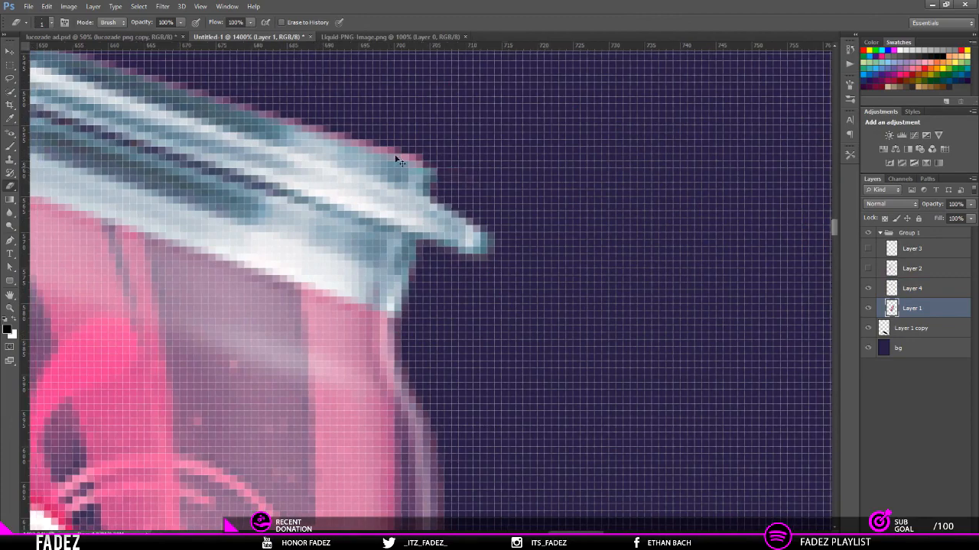
Step: Erase the pink fringe along the upper edge of the bottle rim, starting from its left end
{"action": "scroll", "coordinate": [337, 149], "scroll_direction": "down", "scroll_amount": 6}
{"action": "scroll", "coordinate": [341, 155], "scroll_direction": "up", "scroll_amount": 5}
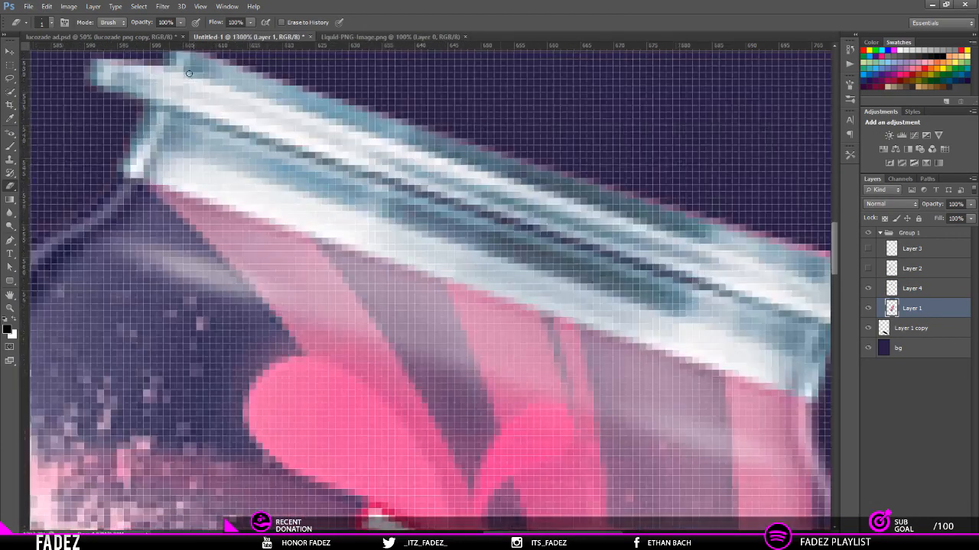
{"action": "scroll", "coordinate": [245, 199], "scroll_direction": "up", "scroll_amount": 3}
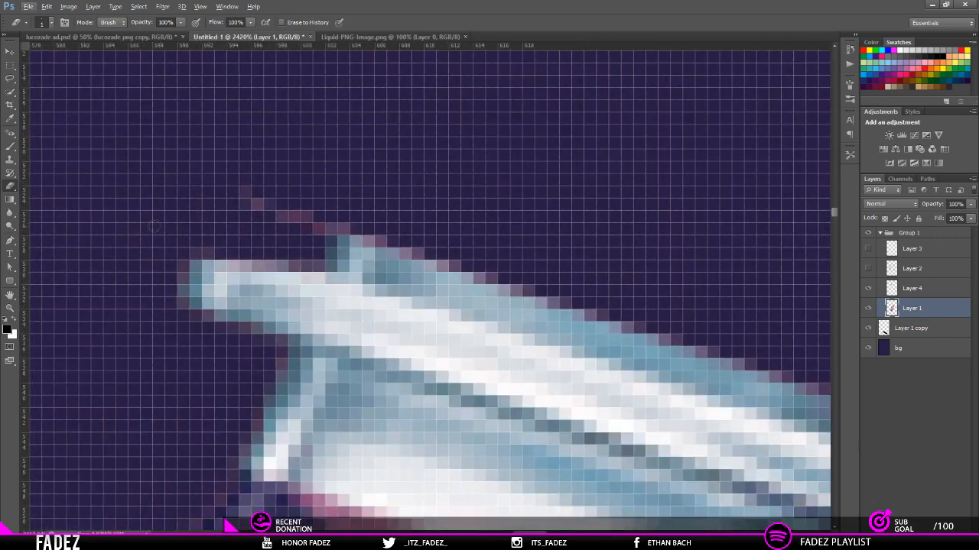
{"action": "mouse_move", "coordinate": [239, 206]}
{"action": "left_mouse_down"}
{"action": "mouse_move", "coordinate": [374, 234]}
{"action": "mouse_move", "coordinate": [777, 378]}
{"action": "left_mouse_up"}
{"action": "scroll", "coordinate": [777, 378], "scroll_direction": "right", "scroll_amount": 5}
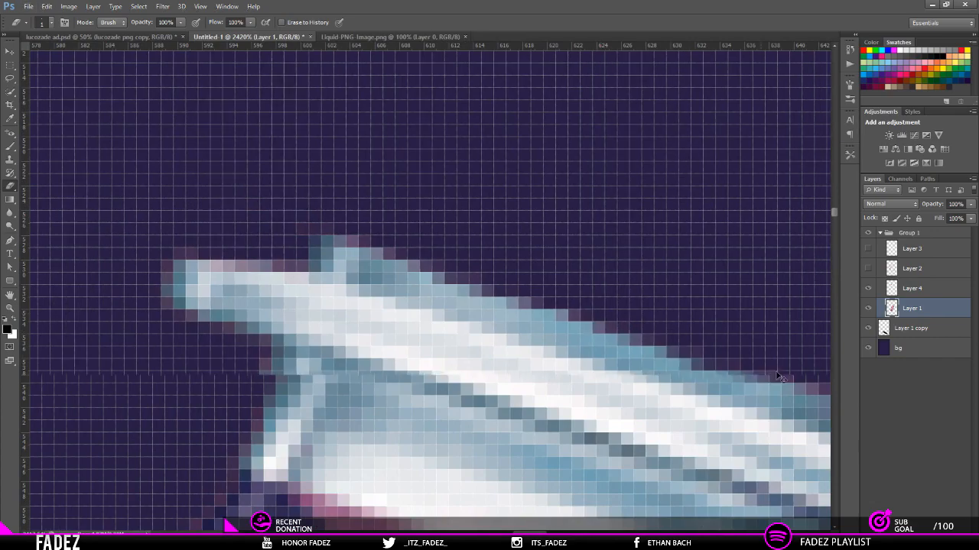
Step: Erase the remaining pink fringe along the middle and right part of the rim's upper edge
{"action": "scroll", "coordinate": [699, 377], "scroll_direction": "down", "scroll_amount": 3}
{"action": "scroll", "coordinate": [699, 377], "scroll_direction": "down", "scroll_amount": 3}
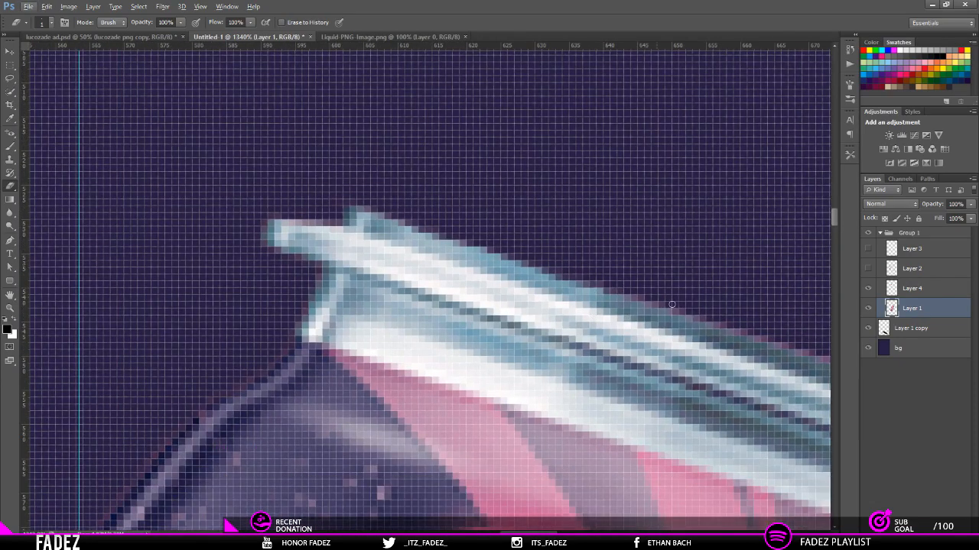
{"action": "left_click_drag", "start_coordinate": [673, 306], "coordinate": [791, 346]}
{"action": "left_click_drag", "start_coordinate": [680, 310], "coordinate": [640, 292]}
{"action": "scroll", "coordinate": [642, 293], "scroll_direction": "right", "scroll_amount": 5}
{"action": "scroll", "coordinate": [611, 282], "scroll_direction": "down", "scroll_amount": 3}
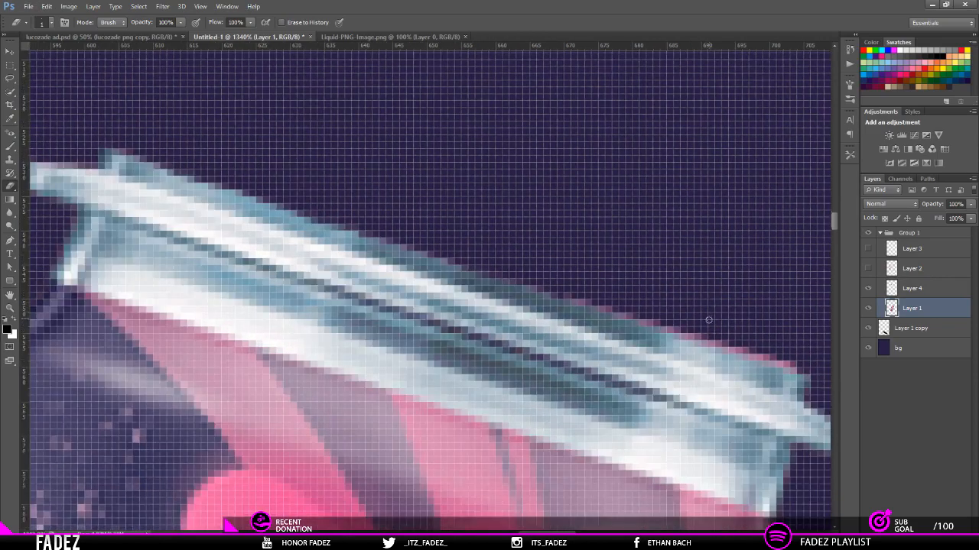
{"action": "mouse_move", "coordinate": [597, 241]}
{"action": "left_mouse_down"}
{"action": "mouse_move", "coordinate": [815, 309]}
{"action": "mouse_move", "coordinate": [578, 233]}
{"action": "left_mouse_up"}
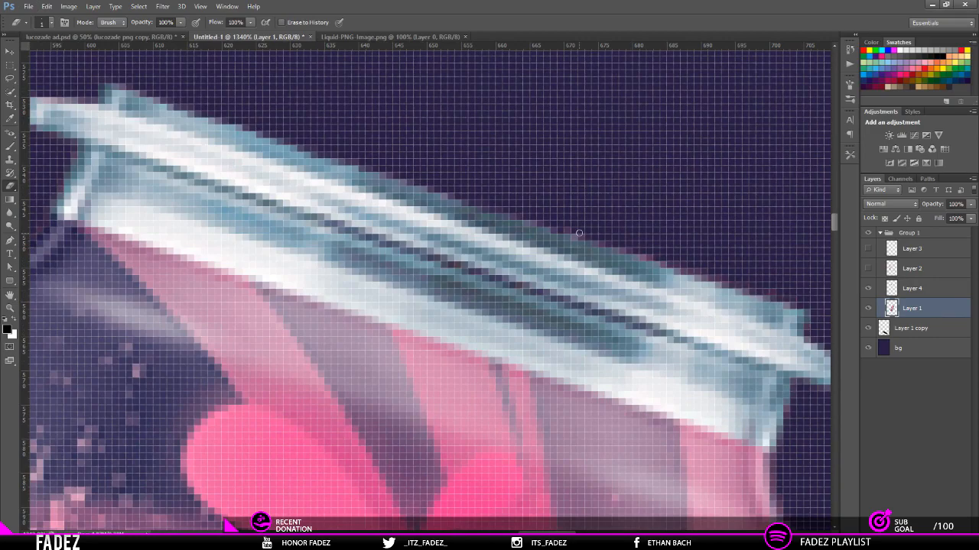
Step: Show the liquid on Layer 3 and the splash on Layer 2 again
{"action": "scroll", "coordinate": [579, 234], "scroll_direction": "down", "scroll_amount": 10}
{"action": "scroll", "coordinate": [698, 283], "scroll_direction": "down", "scroll_amount": 5}
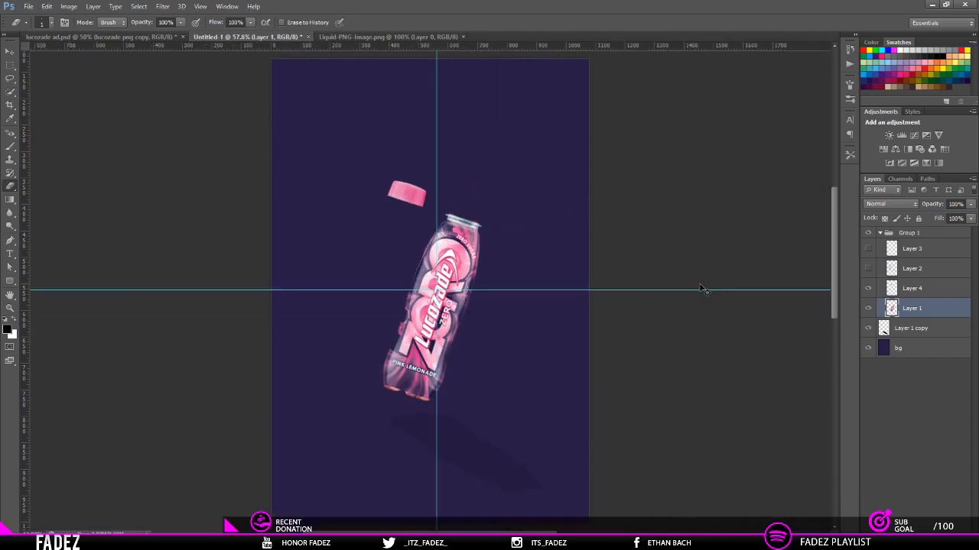
{"action": "scroll", "coordinate": [701, 288], "scroll_direction": "down", "scroll_amount": 1}
{"action": "key", "text": "v"}
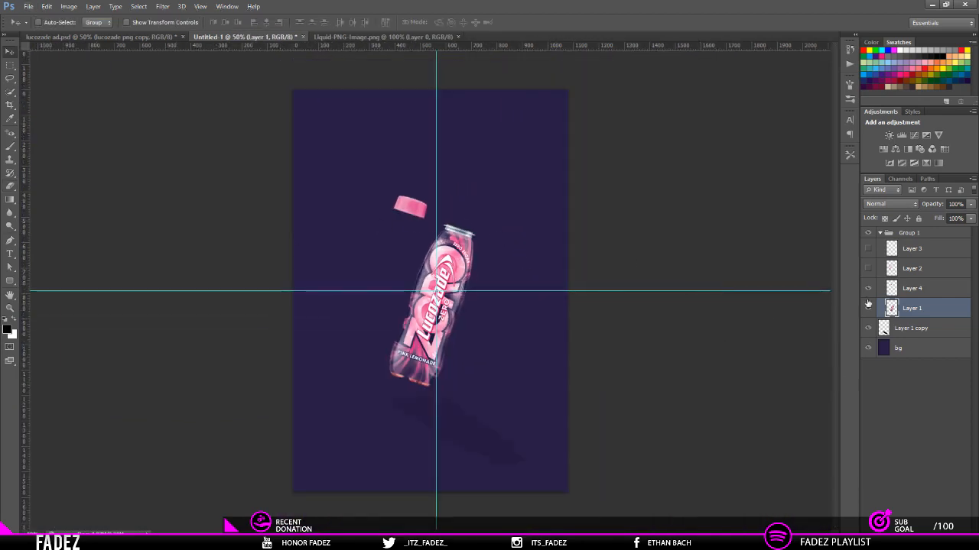
{"action": "left_click", "coordinate": [868, 248]}
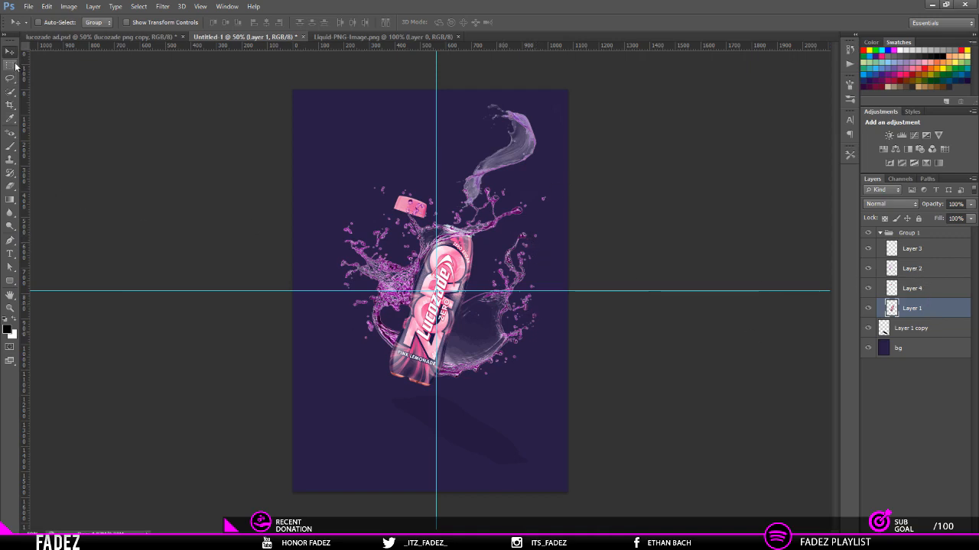
Step: Move the cap on Layer 4 above the splash, rotate it by -61.24°, and place it up and left of the bottle's opening
{"action": "left_click", "coordinate": [910, 289]}
{"action": "left_click_drag", "start_coordinate": [435, 223], "coordinate": [426, 131]}
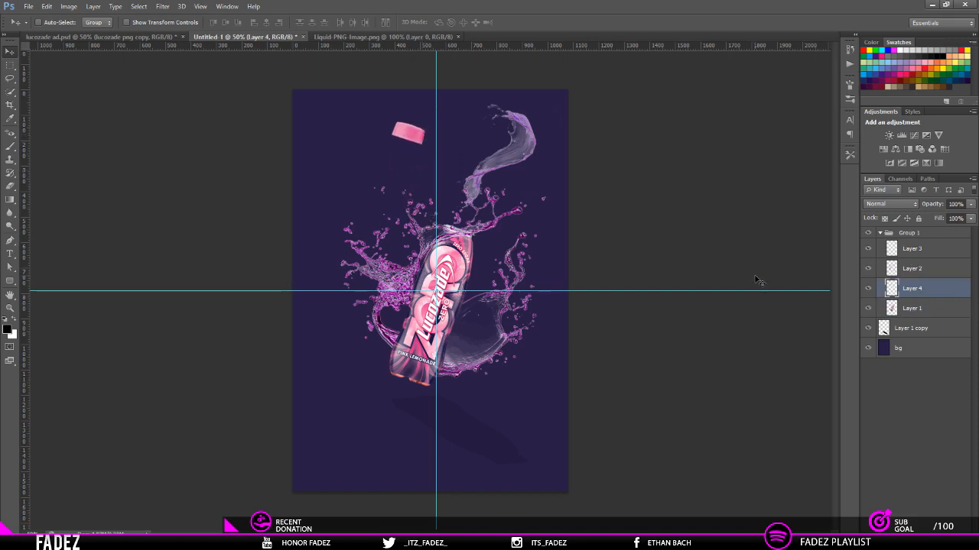
{"action": "key", "text": "ctrl+t"}
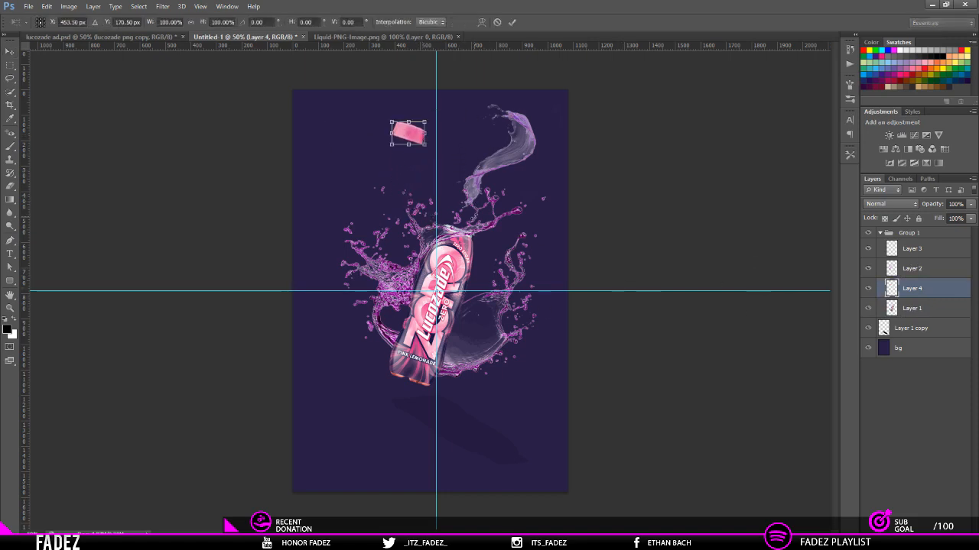
{"action": "left_click_drag", "start_coordinate": [494, 200], "coordinate": [480, 121]}
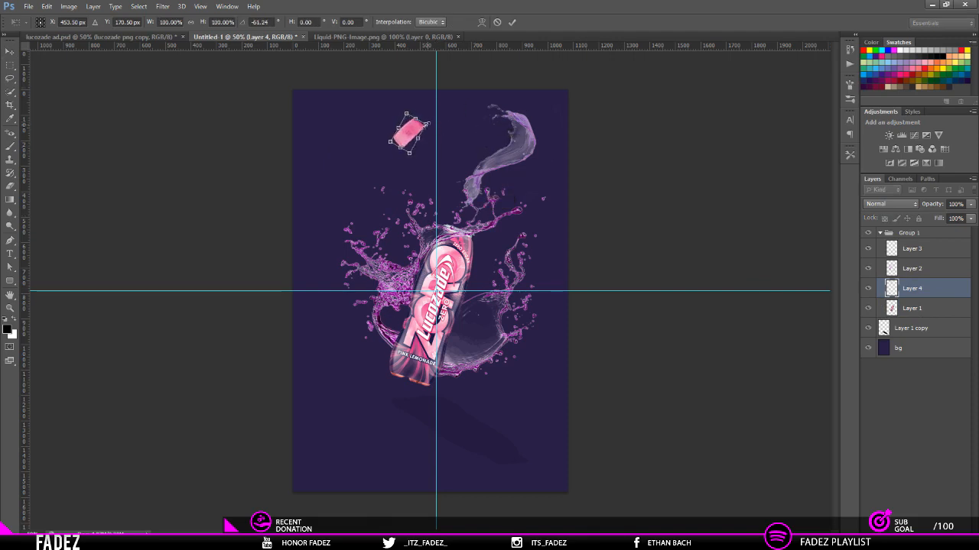
{"action": "key", "text": "Return"}
{"action": "left_click_drag", "start_coordinate": [433, 133], "coordinate": [419, 167]}
Step: Start a Motion Blur on the cap with a distance of 20 pixels
{"action": "left_click", "coordinate": [163, 6]}
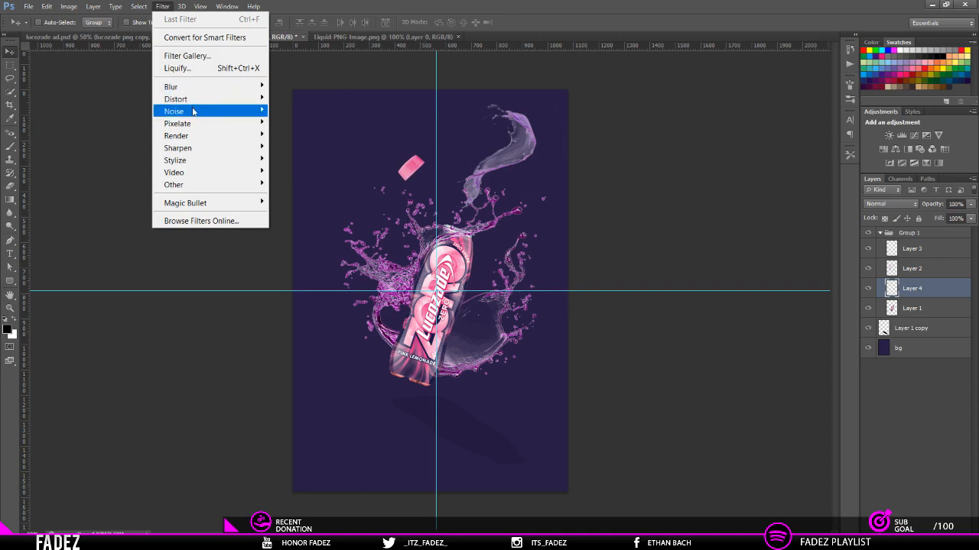
{"action": "mouse_move", "coordinate": [193, 88]}
{"action": "left_click", "coordinate": [320, 179]}
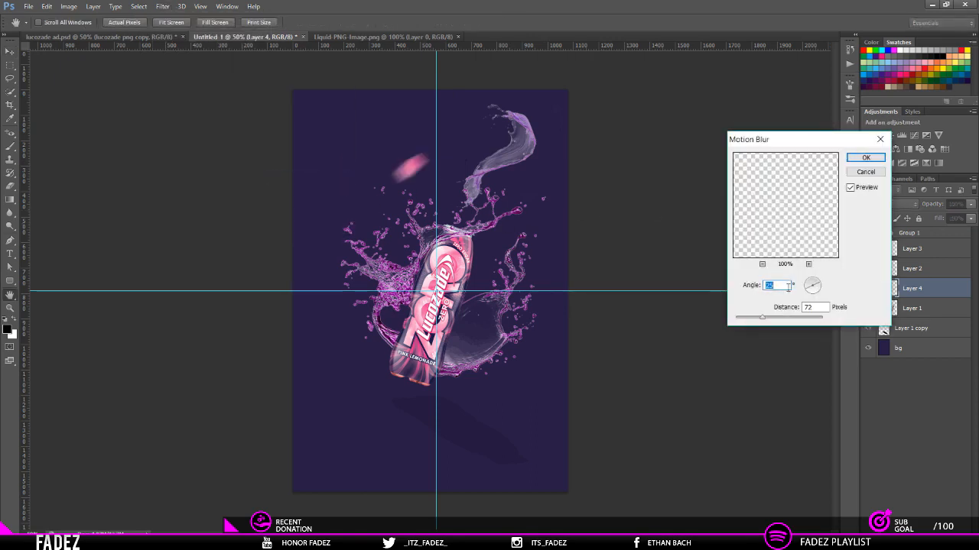
{"action": "left_click_drag", "start_coordinate": [810, 293], "coordinate": [821, 295]}
{"action": "left_click_drag", "start_coordinate": [762, 320], "coordinate": [748, 322]}
{"action": "left_click_drag", "start_coordinate": [749, 322], "coordinate": [745, 323]}
{"action": "type", "text": "18"}
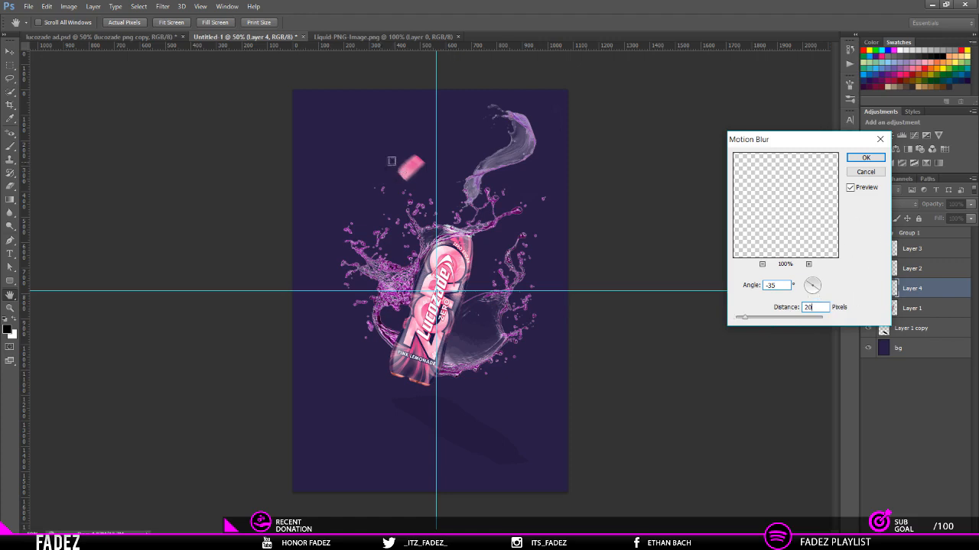
Step: Set the cap's motion blur angle to 35° and apply the filter
{"action": "key", "text": "Tab"}
{"action": "mouse_move", "coordinate": [820, 299]}
{"action": "left_mouse_down"}
{"action": "mouse_move", "coordinate": [803, 296]}
{"action": "mouse_move", "coordinate": [824, 303]}
{"action": "left_mouse_up"}
{"action": "double_click", "coordinate": [781, 285]}
{"action": "type", "text": "35"}
{"action": "left_click", "coordinate": [865, 157]}
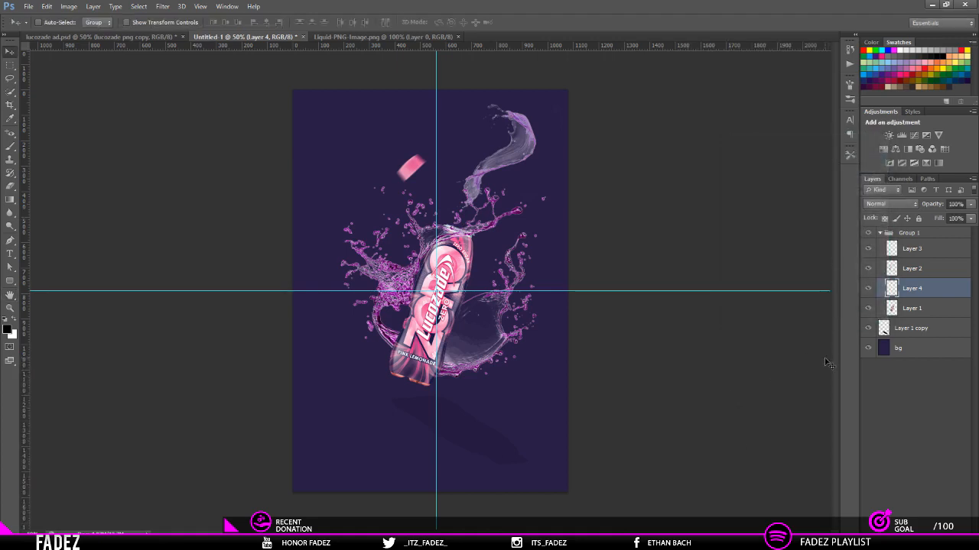
Step: Check the finished reference poster and enlarge the bottle on Layer 1 to about 124% proportionally from its centre
{"action": "left_click", "coordinate": [125, 37]}
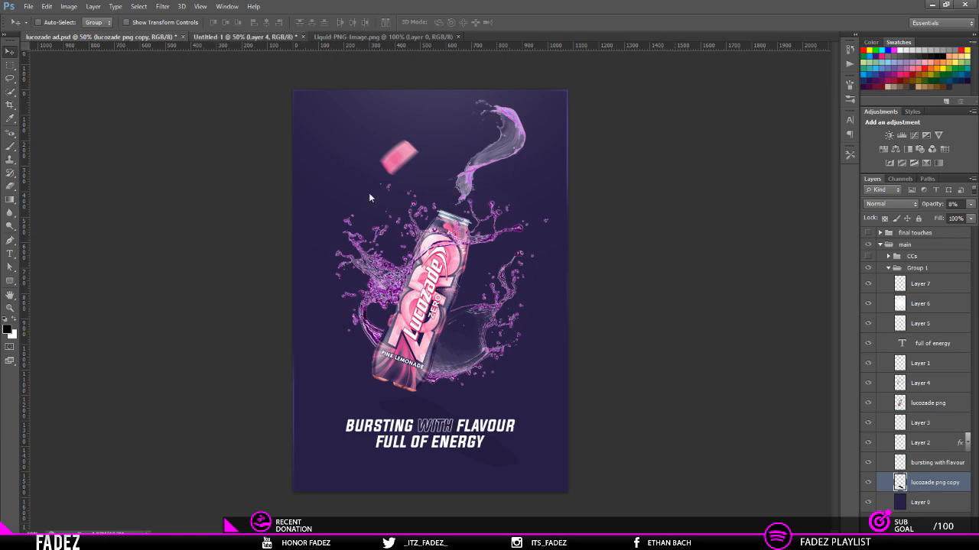
{"action": "left_click", "coordinate": [247, 37]}
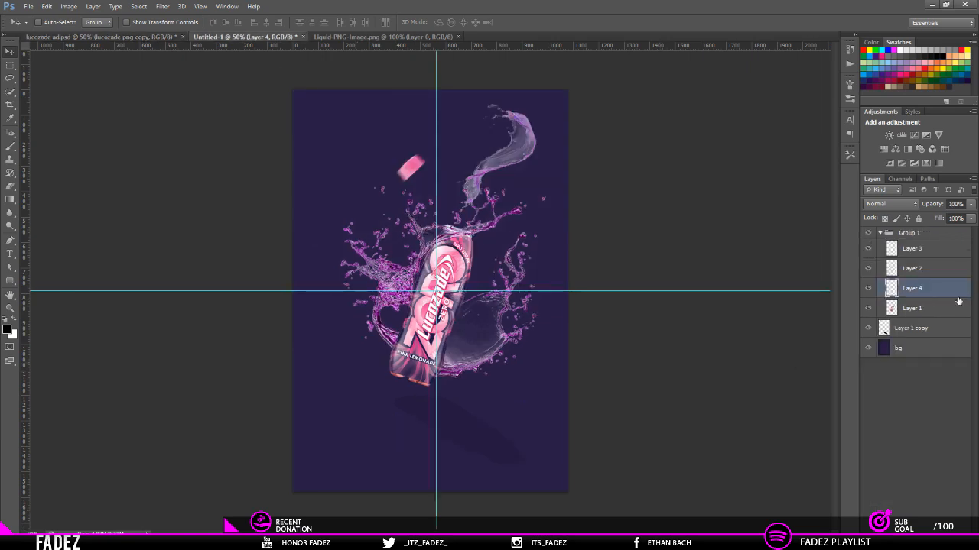
{"action": "left_click", "coordinate": [927, 311]}
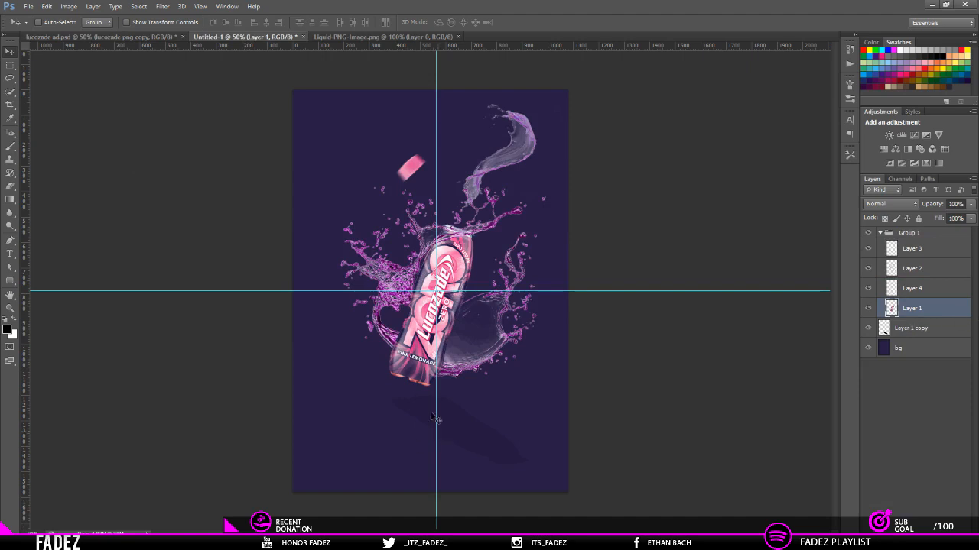
{"action": "key", "text": "ctrl+t"}
{"action": "left_click_drag", "start_coordinate": [474, 392], "coordinate": [490, 409]}
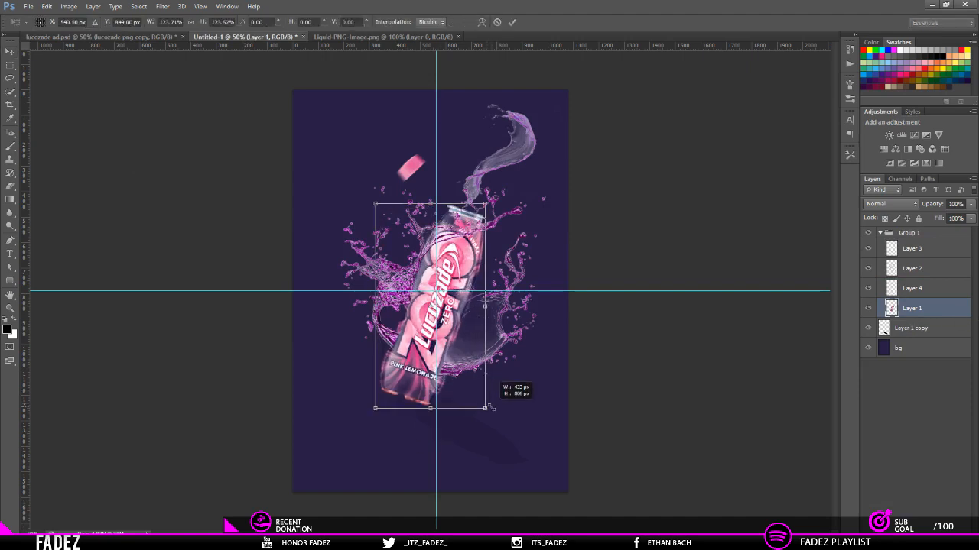
{"action": "key", "text": "Return"}
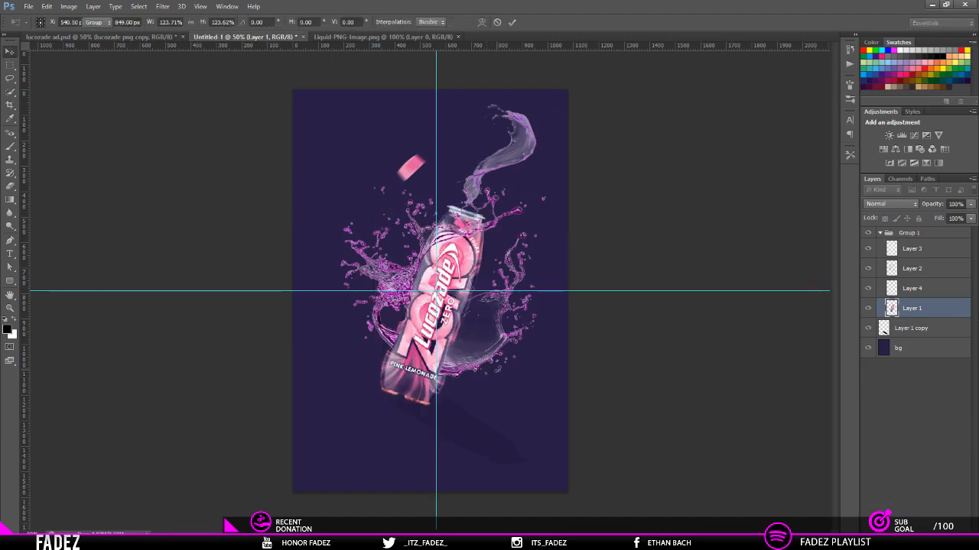
Step: Erase the Layer 2 splash where it overlaps the bottle's lower sides, using the bottle's outline as a selection, and deselect
{"action": "left_click", "coordinate": [910, 269]}
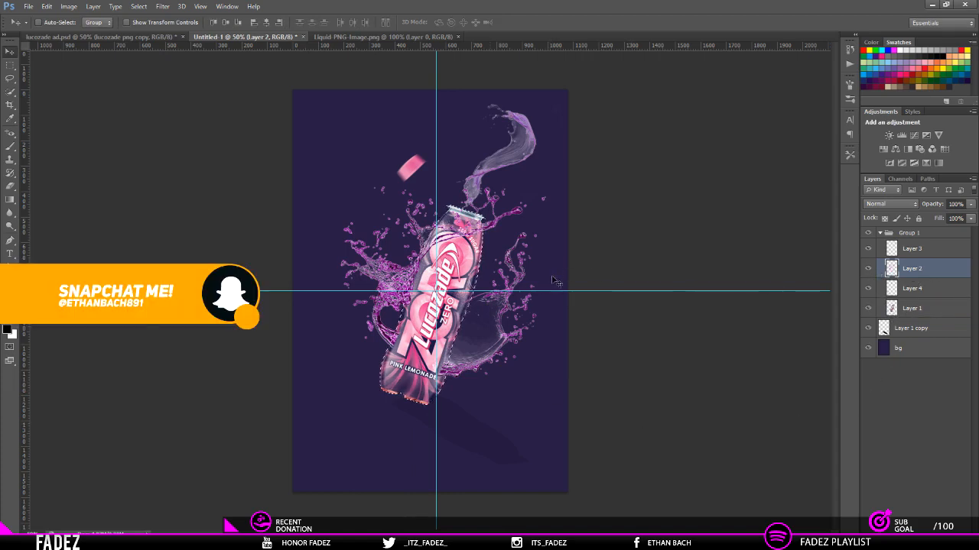
{"action": "scroll", "coordinate": [305, 304], "scroll_direction": "up", "scroll_amount": 3}
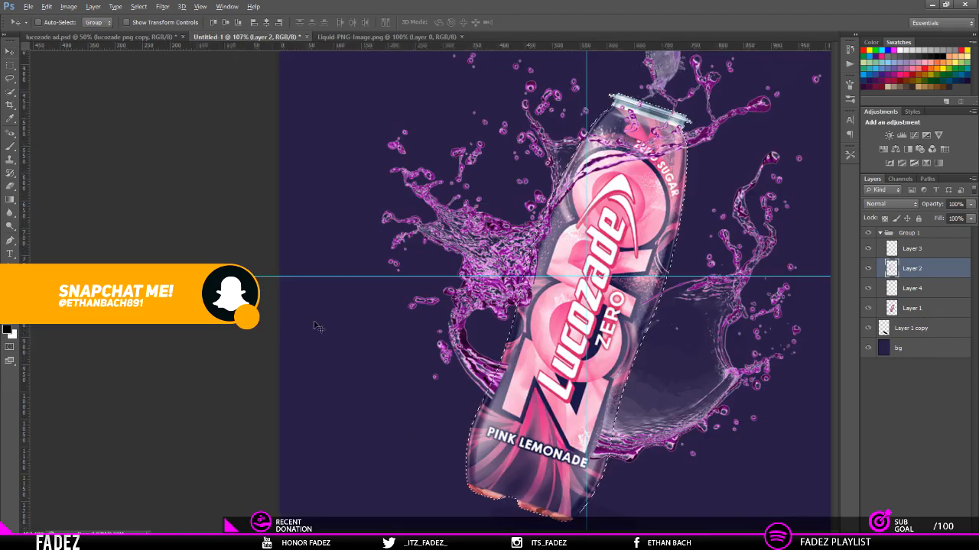
{"action": "key", "text": "e"}
{"action": "key", "text": "alt+e"}
{"action": "key", "text": "Escape"}
{"action": "key", "text": "Escape"}
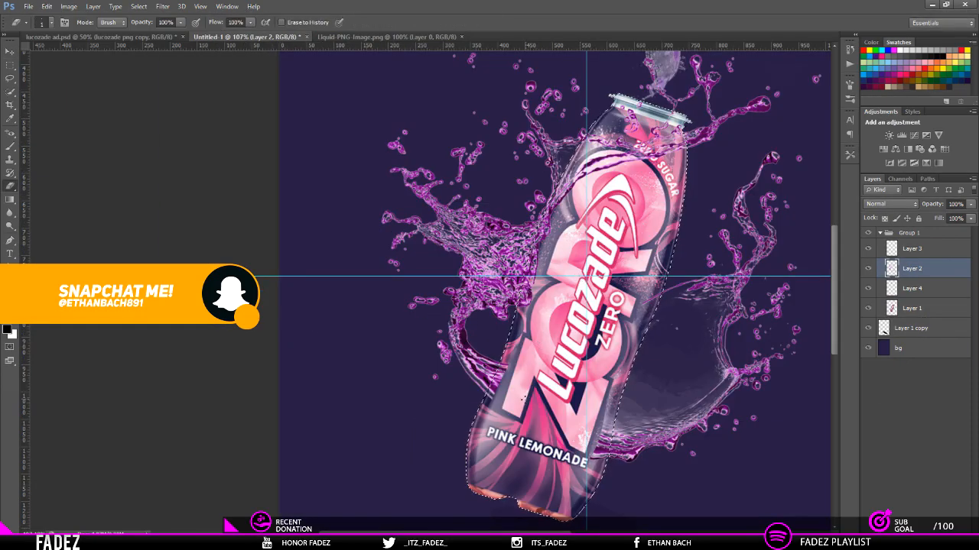
{"action": "key", "text": "v"}
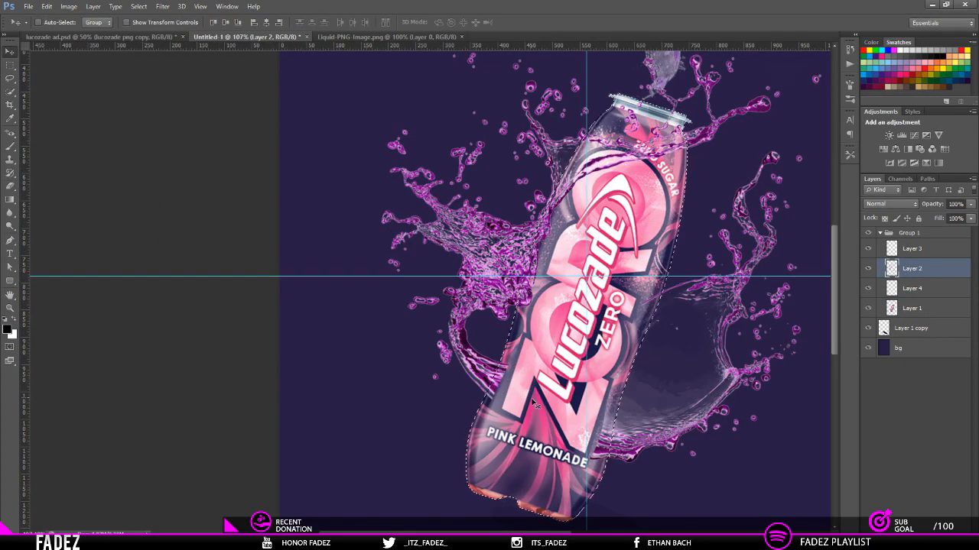
{"action": "key", "text": "e"}
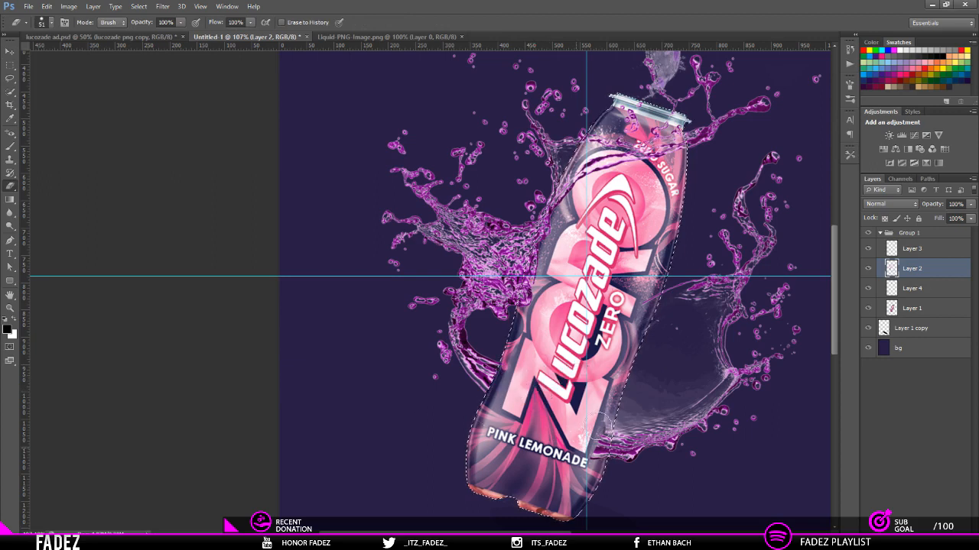
{"action": "mouse_move", "coordinate": [598, 427]}
{"action": "left_mouse_down"}
{"action": "mouse_move", "coordinate": [647, 424]}
{"action": "mouse_move", "coordinate": [680, 259]}
{"action": "left_mouse_up"}
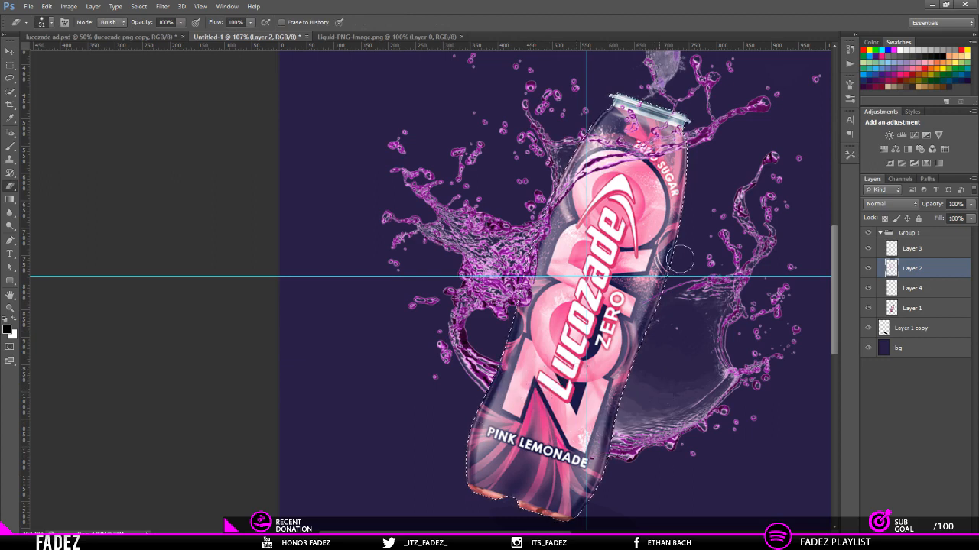
{"action": "key", "text": "ctrl+d"}
Step: Erase the splash strands and droplets on Layer 2 that rise just above the bottle's rim
{"action": "scroll", "coordinate": [262, 305], "scroll_direction": "down", "scroll_amount": 3}
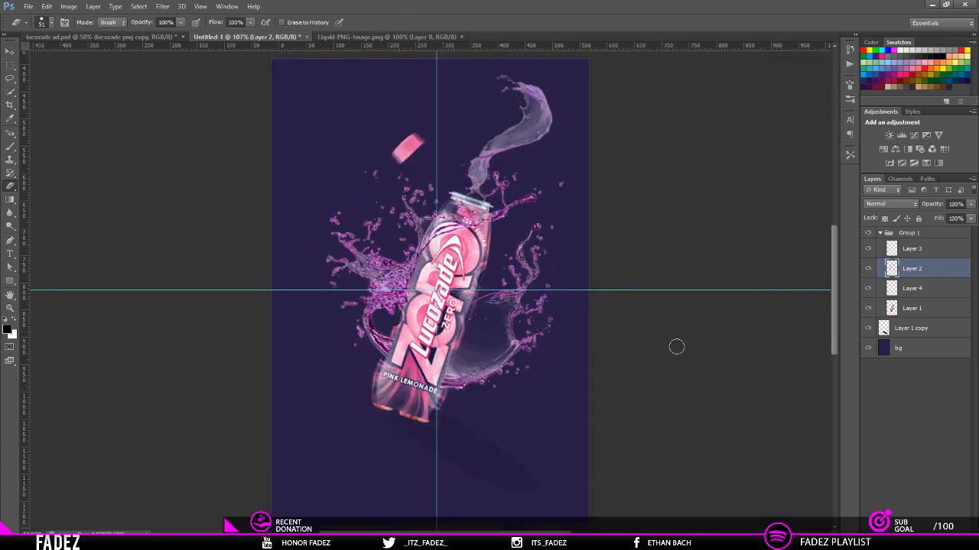
{"action": "scroll", "coordinate": [468, 190], "scroll_direction": "up", "scroll_amount": 4}
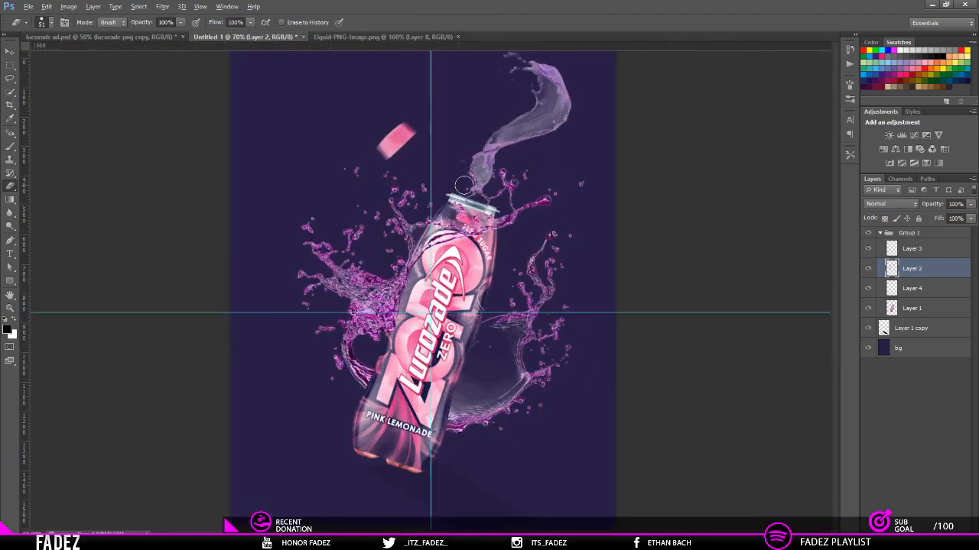
{"action": "scroll", "coordinate": [469, 185], "scroll_direction": "up", "scroll_amount": 1}
{"action": "mouse_move", "coordinate": [468, 182]}
{"action": "left_mouse_down"}
{"action": "mouse_move", "coordinate": [489, 192]}
{"action": "mouse_move", "coordinate": [493, 222]}
{"action": "mouse_move", "coordinate": [480, 222]}
{"action": "mouse_move", "coordinate": [528, 217]}
{"action": "mouse_move", "coordinate": [547, 235]}
{"action": "mouse_move", "coordinate": [587, 195]}
{"action": "mouse_move", "coordinate": [608, 150]}
{"action": "mouse_move", "coordinate": [634, 220]}
{"action": "mouse_move", "coordinate": [622, 247]}
{"action": "left_mouse_up"}
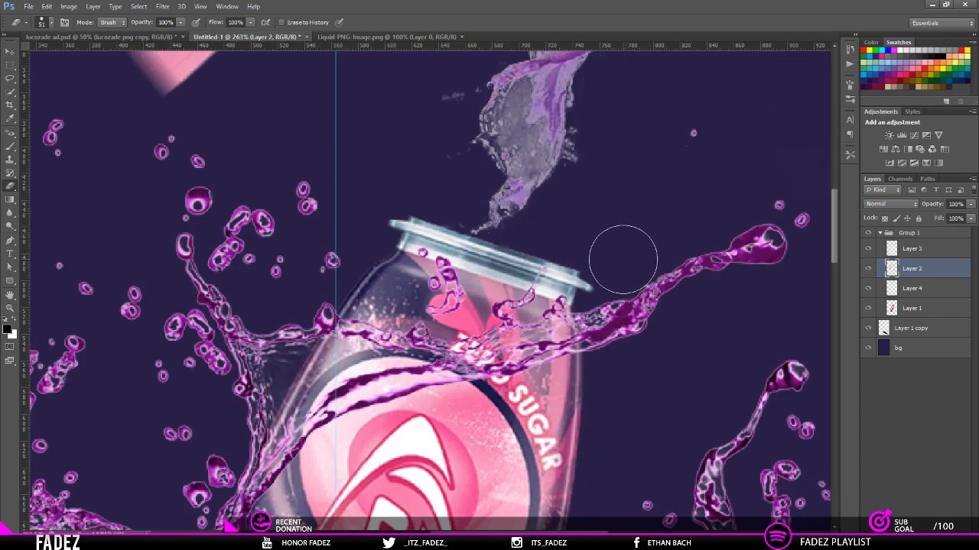
{"action": "scroll", "coordinate": [650, 179], "scroll_direction": "down", "scroll_amount": 8}
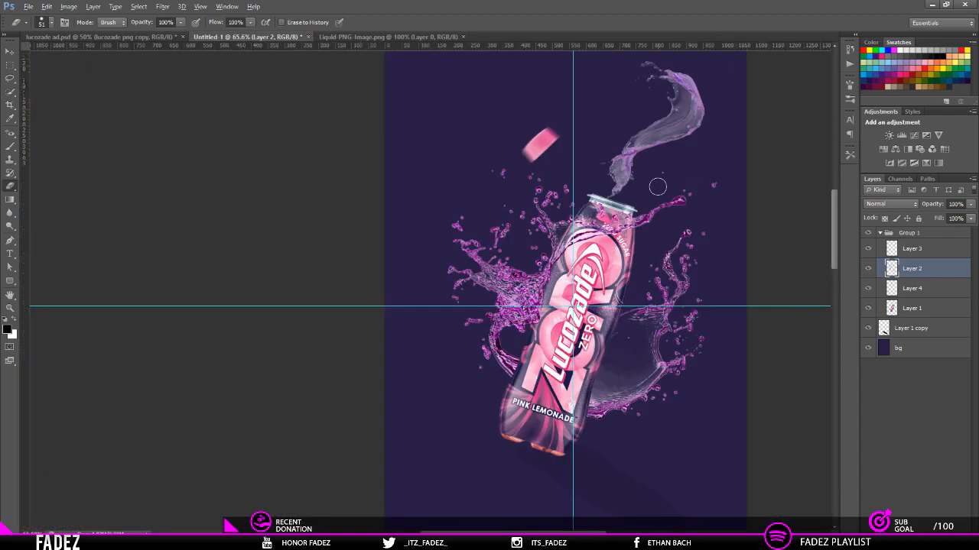
{"action": "scroll", "coordinate": [528, 218], "scroll_direction": "down", "scroll_amount": 1}
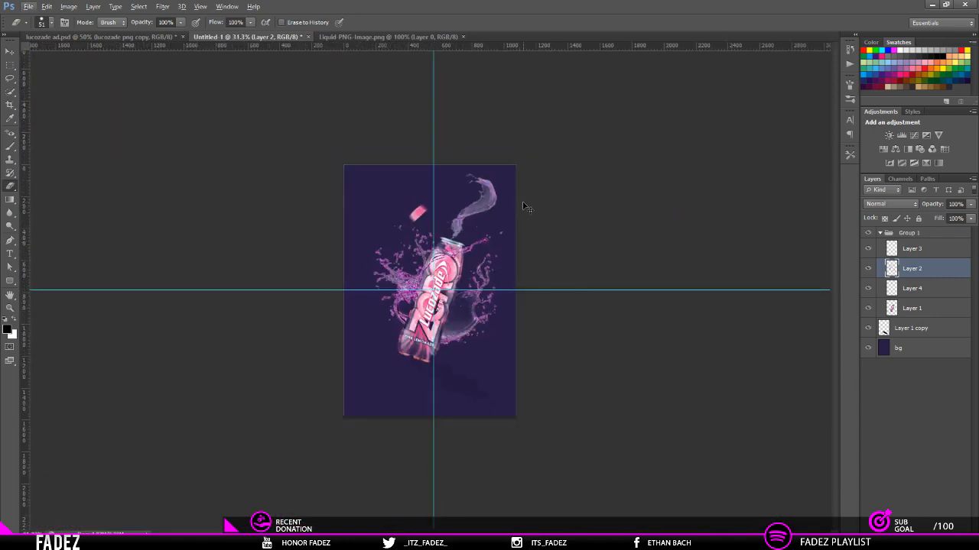
{"action": "scroll", "coordinate": [525, 212], "scroll_direction": "down", "scroll_amount": 1}
{"action": "scroll", "coordinate": [524, 207], "scroll_direction": "up", "scroll_amount": 4}
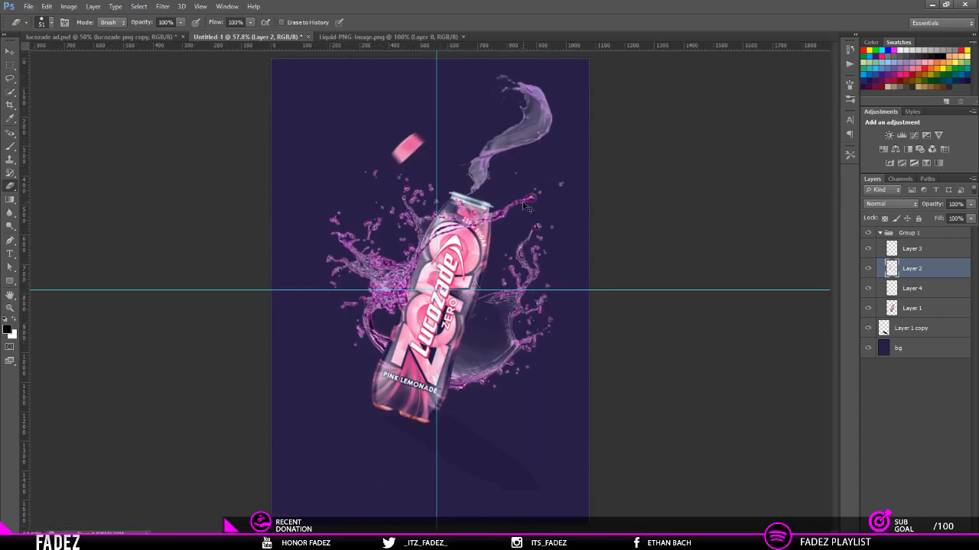
{"action": "scroll", "coordinate": [523, 202], "scroll_direction": "down", "scroll_amount": 1}
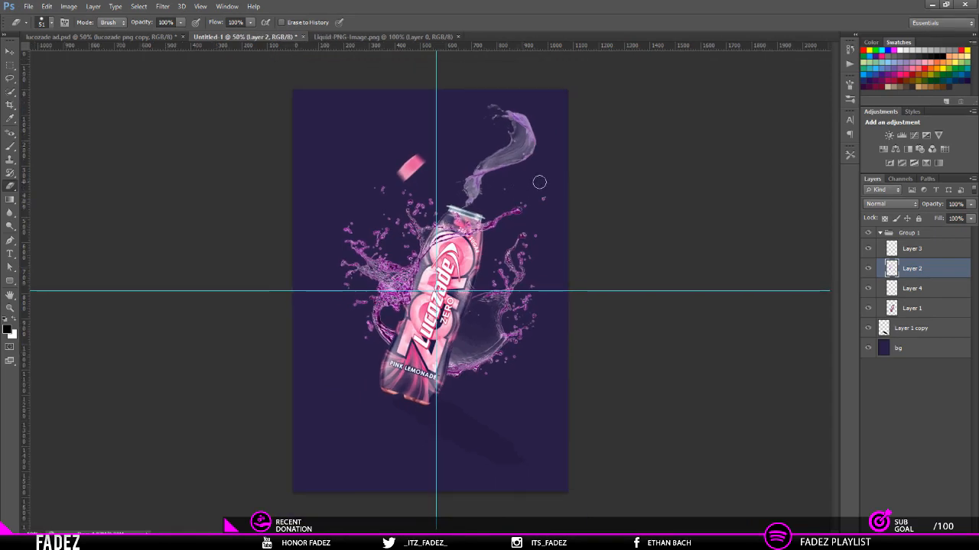
Step: Collapse Group 1 and take over the Evogria Italic, 60 pt, white type settings from the reference poster's FULL OF ENERGY line
{"action": "left_click", "coordinate": [878, 234]}
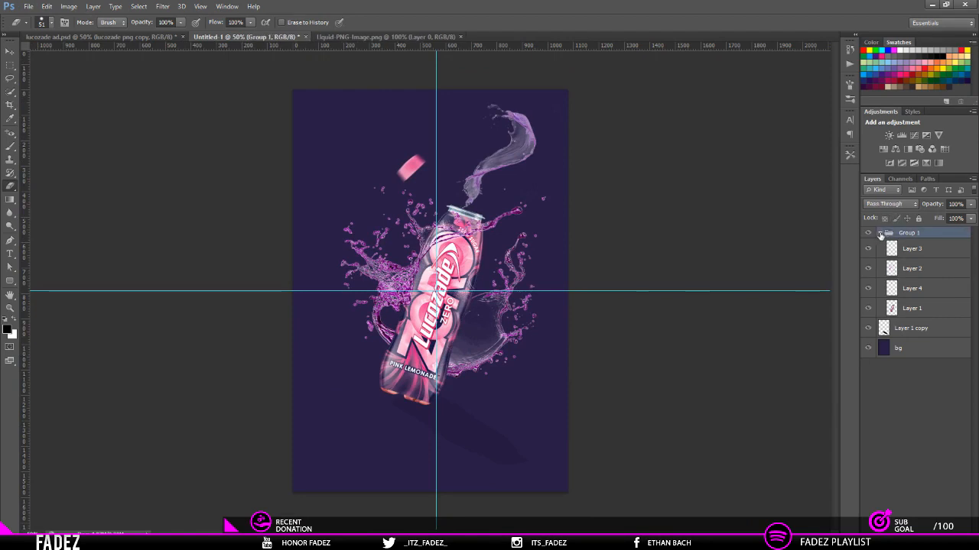
{"action": "left_click", "coordinate": [879, 232]}
{"action": "key", "text": "t"}
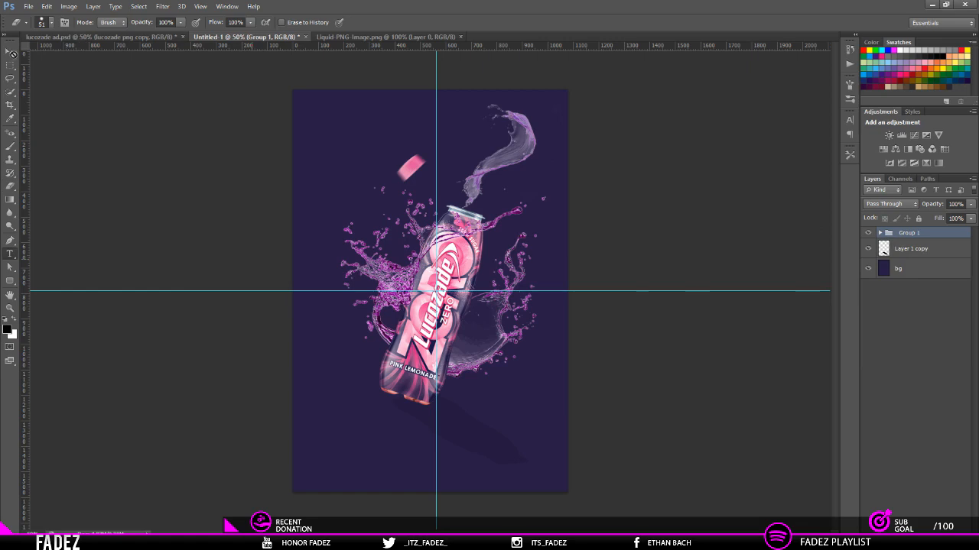
{"action": "left_click", "coordinate": [120, 37]}
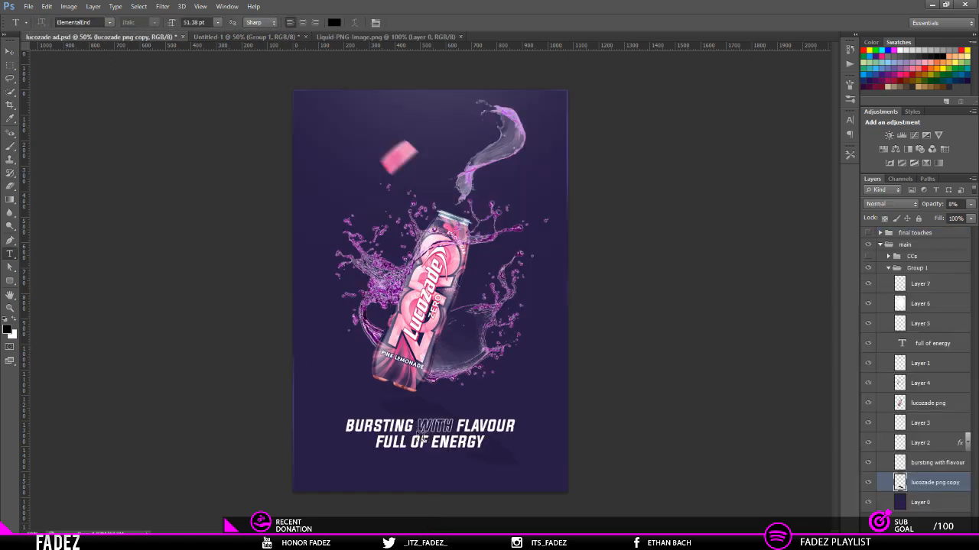
{"action": "left_click", "coordinate": [446, 447]}
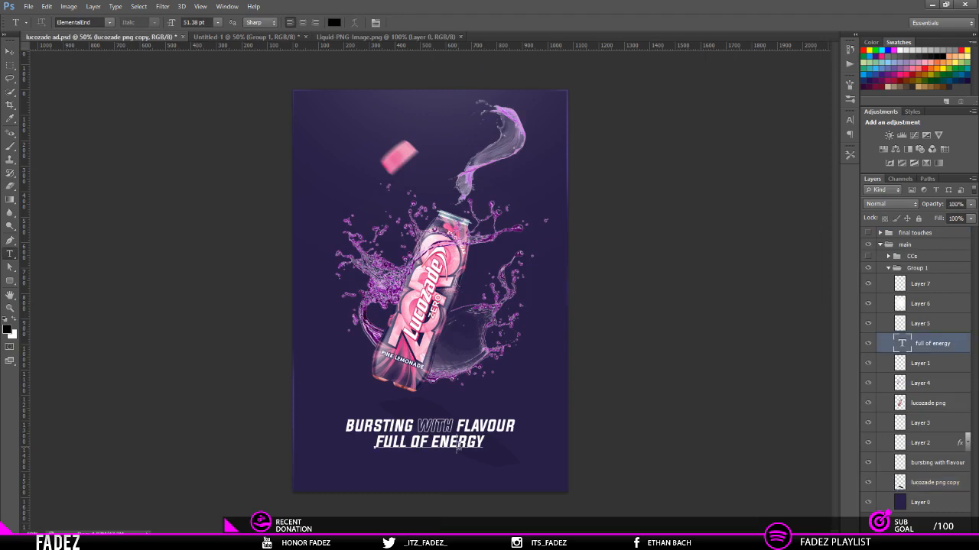
{"action": "left_click", "coordinate": [69, 22]}
{"action": "left_click", "coordinate": [429, 24]}
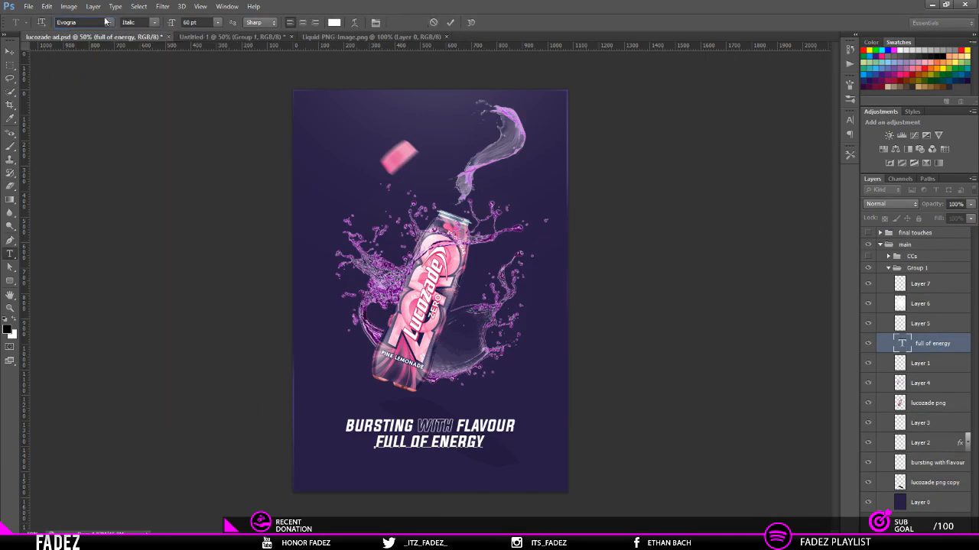
{"action": "left_click", "coordinate": [215, 36]}
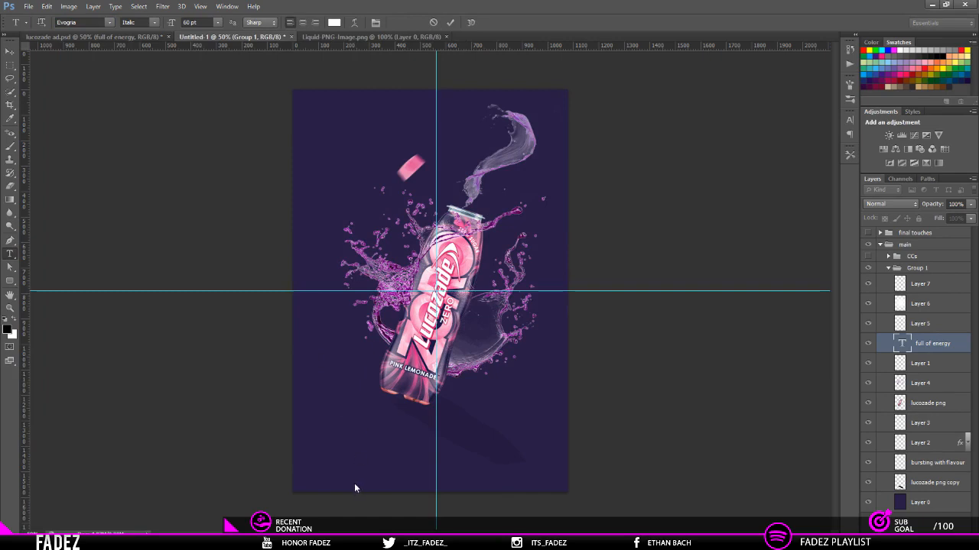
Step: Add the headline text "BURSTING WITH FLAVOUR" below the bottle, checking its wording against the reference poster
{"action": "left_click", "coordinate": [366, 453]}
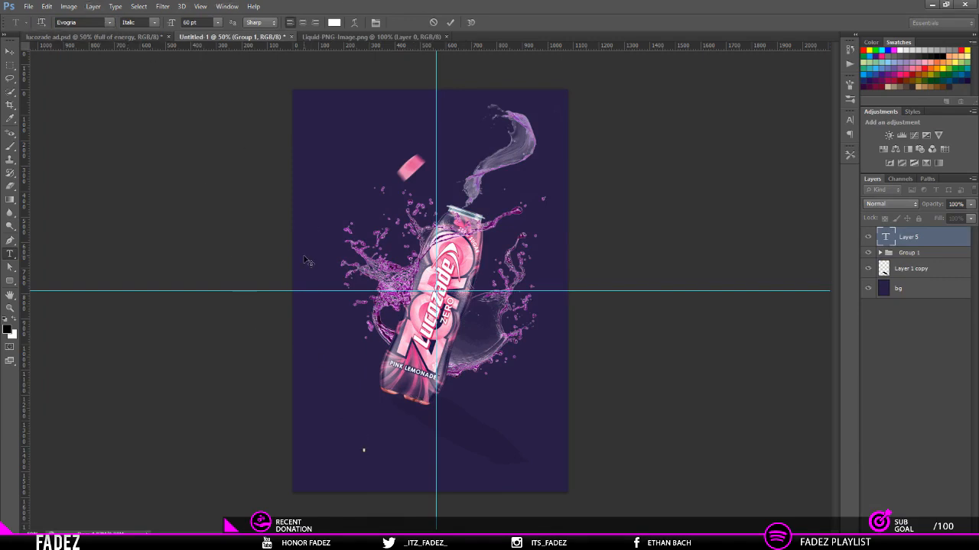
{"action": "type", "text": "BURSTING WITH"}
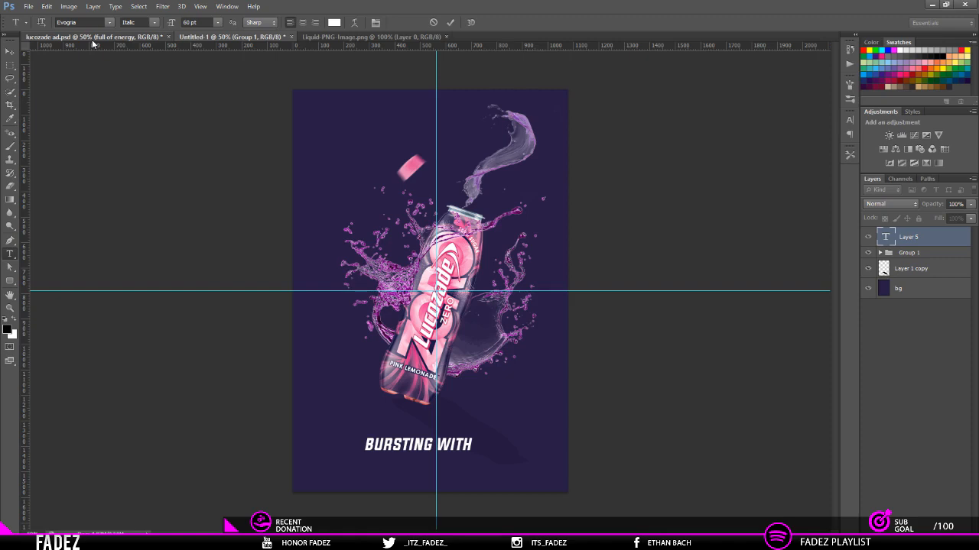
{"action": "left_click", "coordinate": [91, 39]}
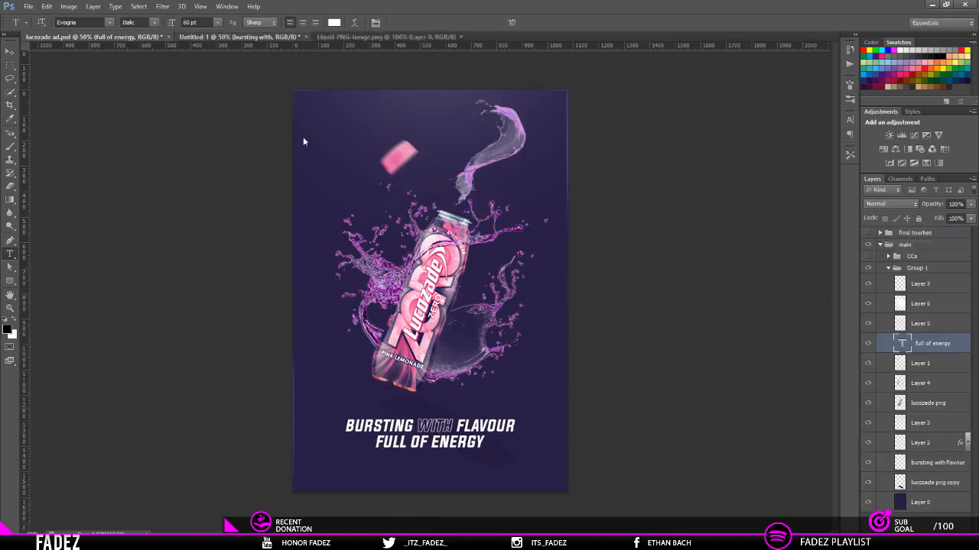
{"action": "left_click", "coordinate": [240, 38]}
{"action": "left_click", "coordinate": [471, 446]}
{"action": "type", "text": "FLAVOUR"}
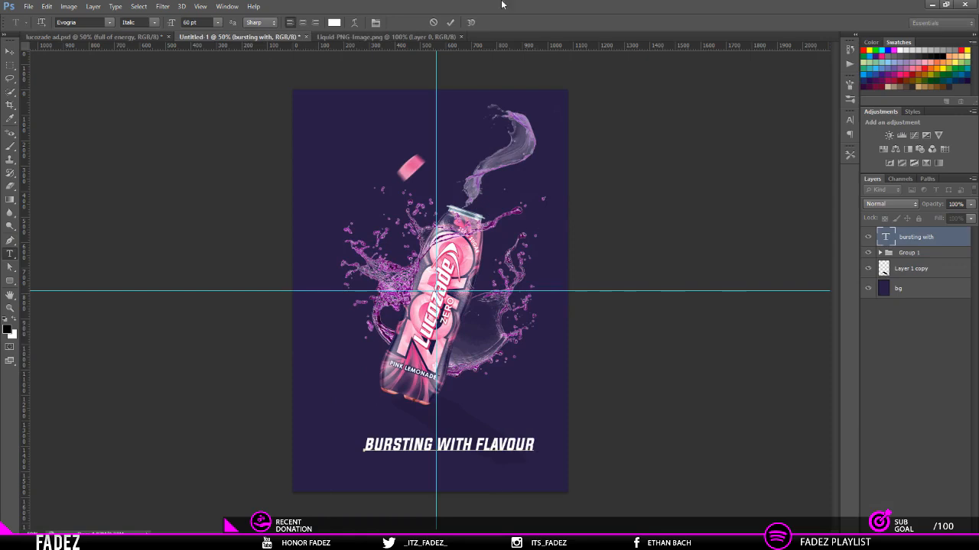
{"action": "left_click", "coordinate": [449, 22]}
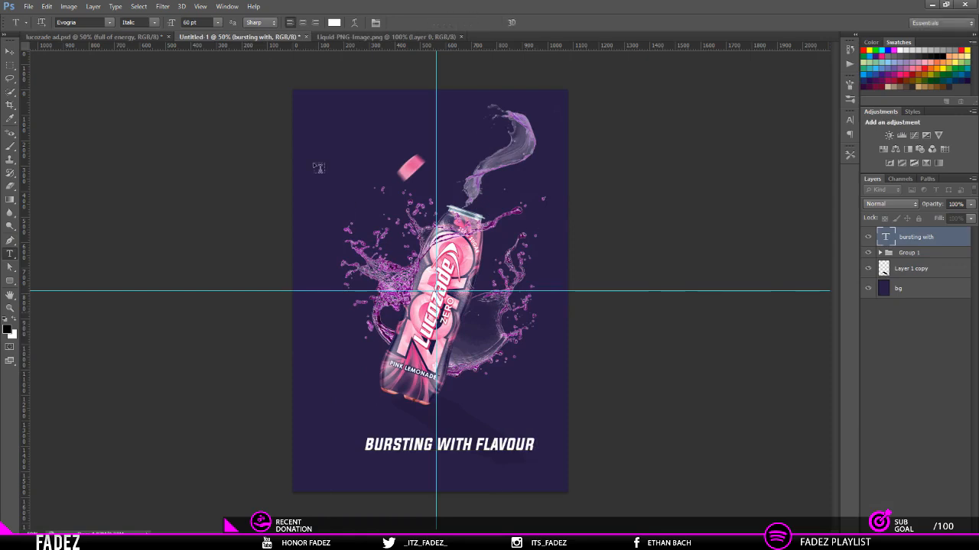
Step: Centre the BURSTING WITH FLAVOUR headline horizontally on the canvas, remove the selection, and undo the small downward move of the text
{"action": "key", "text": "v"}
{"action": "key", "text": "ctrl+a"}
{"action": "left_click", "coordinate": [266, 23]}
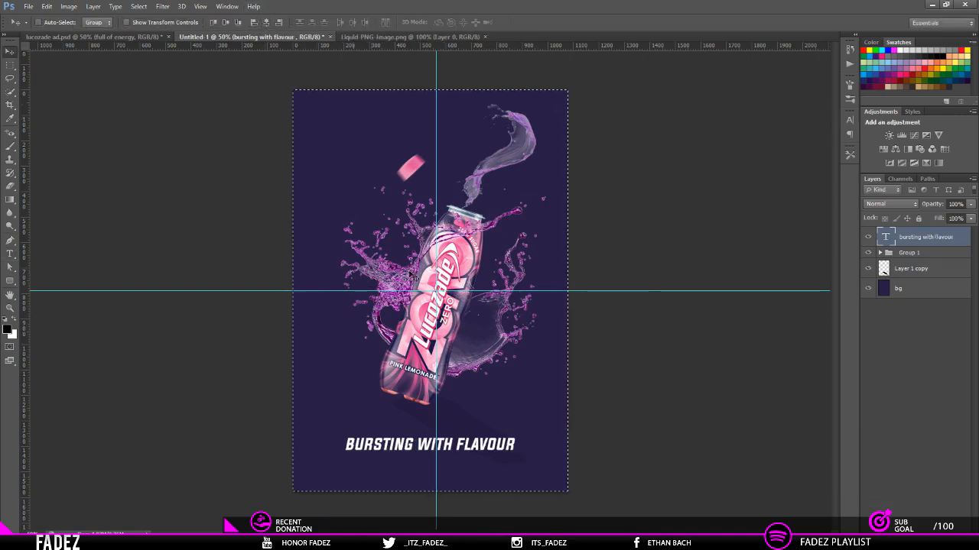
{"action": "key", "text": "ctrl+d"}
{"action": "left_click_drag", "start_coordinate": [489, 443], "coordinate": [487, 449]}
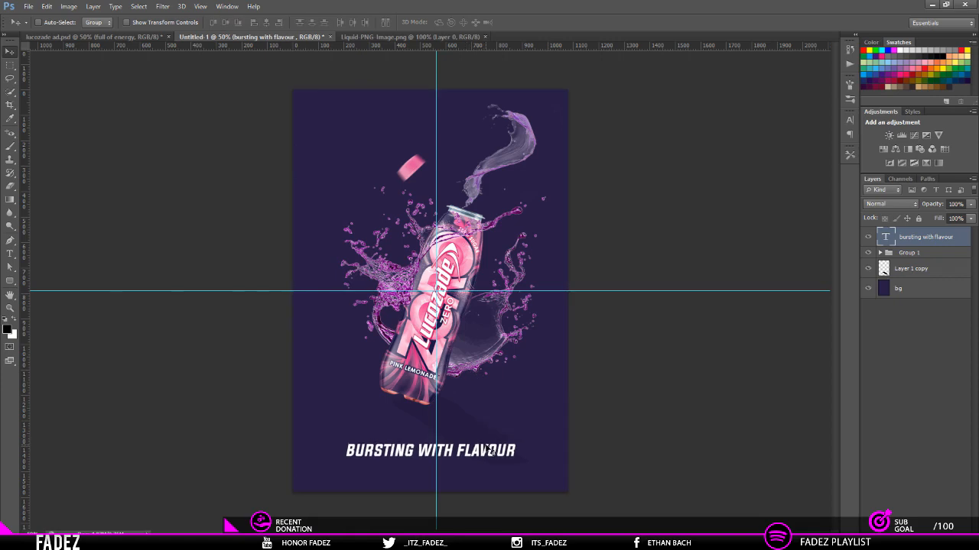
{"action": "key", "text": "ctrl+z"}
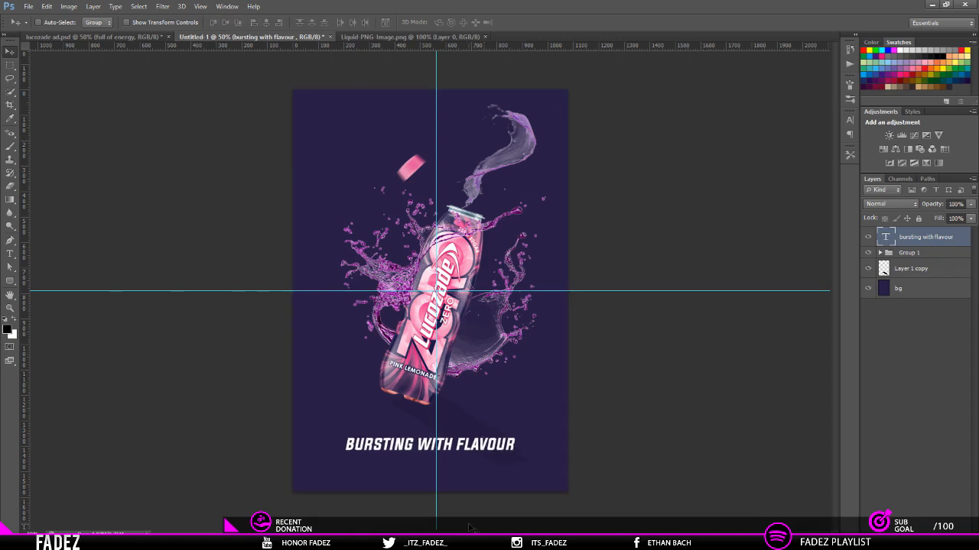
Step: Duplicate the headline directly beneath itself and replace the copy's wording with "FULL OF ENERGY"
{"action": "left_click_drag", "start_coordinate": [472, 460], "coordinate": [263, 470]}
{"action": "key", "text": "t"}
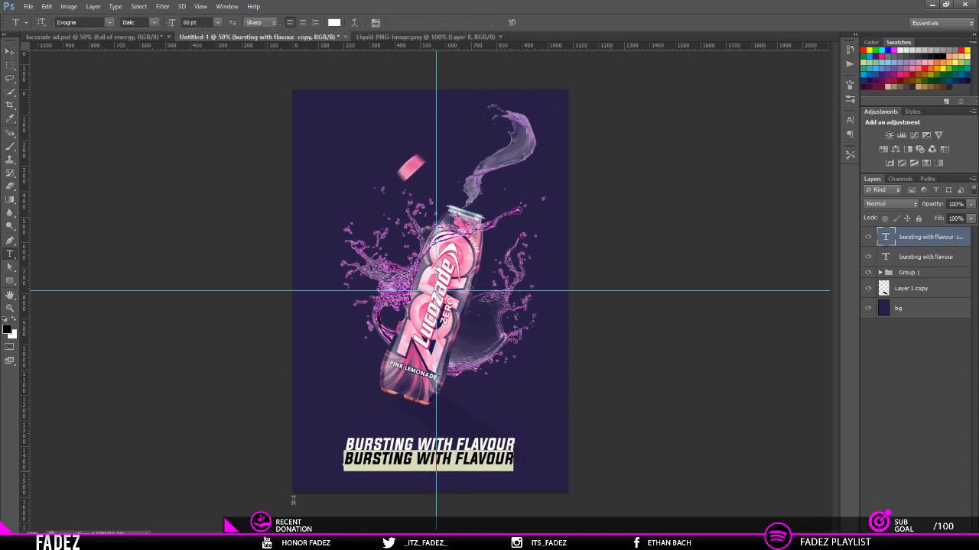
{"action": "type", "text": "FULL OF ENERGU"}
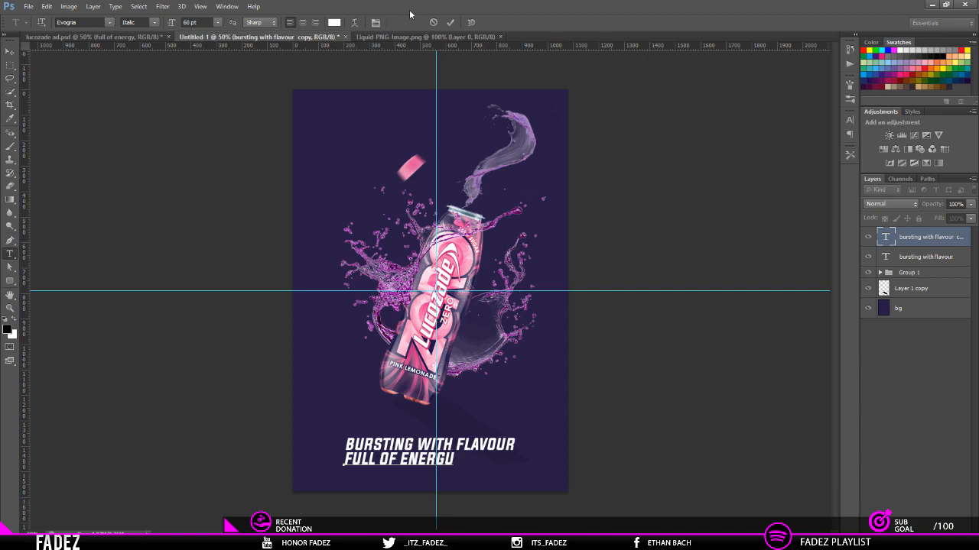
{"action": "key", "text": "BackSpace"}
{"action": "type", "text": "Y"}
{"action": "left_click", "coordinate": [449, 22]}
Step: Centre the FULL OF ENERGY line horizontally on the canvas and remove the selection
{"action": "key", "text": "v"}
{"action": "key", "text": "ctrl+a"}
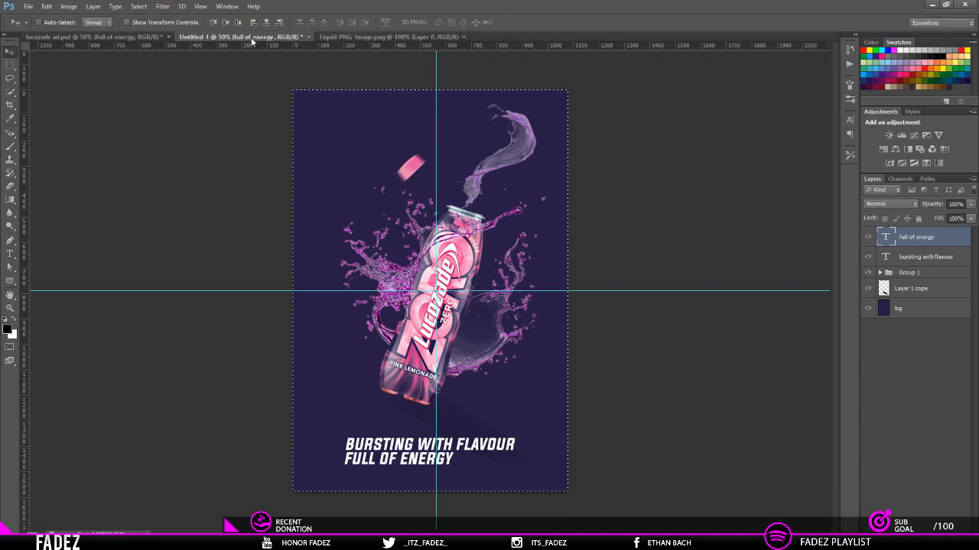
{"action": "left_click", "coordinate": [266, 22]}
{"action": "key", "text": "ctrl+d"}
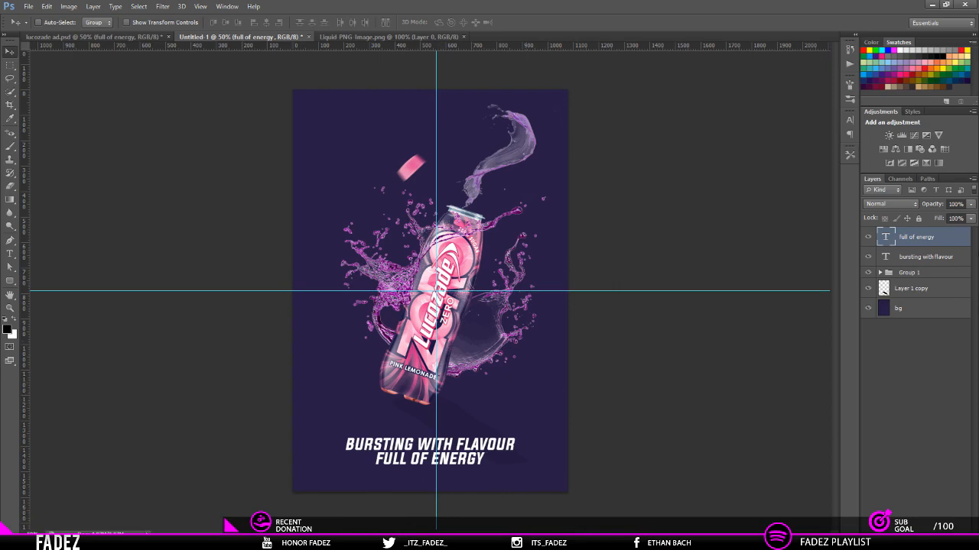
Step: Rasterize the BURSTING WITH FLAVOUR text layer and select the word WITH by outlining it with a Pen path
{"action": "right_click", "coordinate": [930, 258]}
{"action": "left_click", "coordinate": [826, 216]}
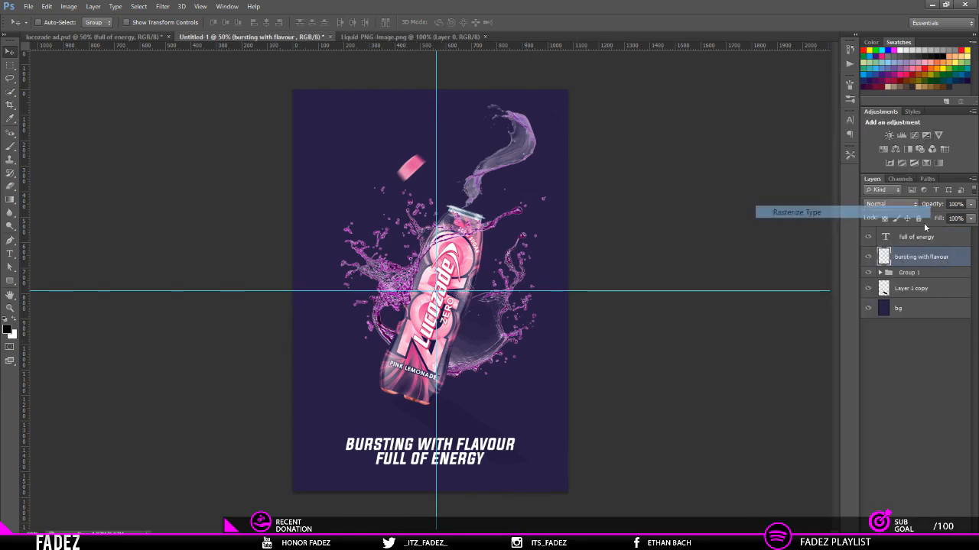
{"action": "scroll", "coordinate": [429, 455], "scroll_direction": "up", "scroll_amount": 5}
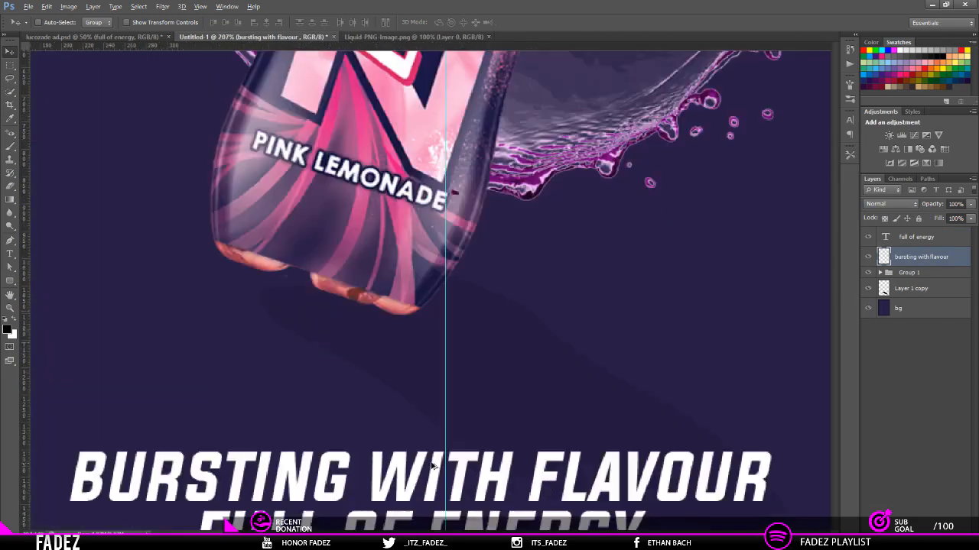
{"action": "scroll", "coordinate": [429, 455], "scroll_direction": "down", "scroll_amount": 3}
{"action": "scroll", "coordinate": [420, 436], "scroll_direction": "up", "scroll_amount": 3}
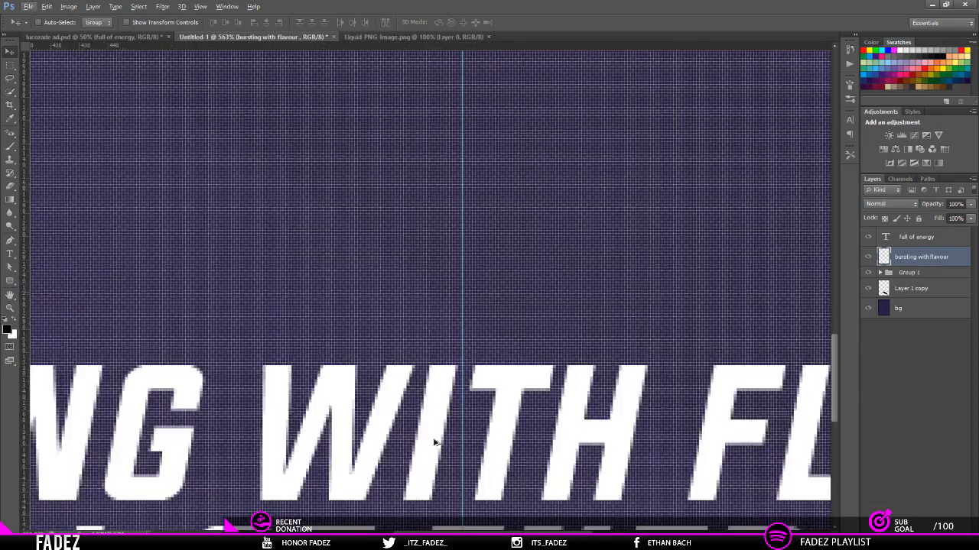
{"action": "scroll", "coordinate": [419, 437], "scroll_direction": "down", "scroll_amount": 3}
{"action": "key", "text": "p"}
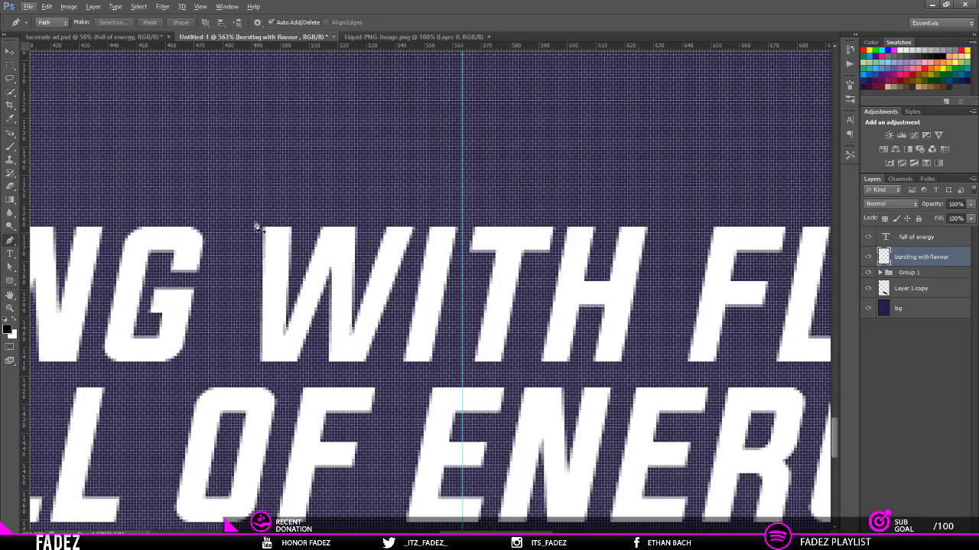
{"action": "left_click", "coordinate": [248, 212]}
{"action": "left_click", "coordinate": [245, 373]}
{"action": "left_click", "coordinate": [650, 373]}
{"action": "left_click", "coordinate": [665, 181]}
{"action": "left_click", "coordinate": [248, 214]}
{"action": "right_click", "coordinate": [344, 266]}
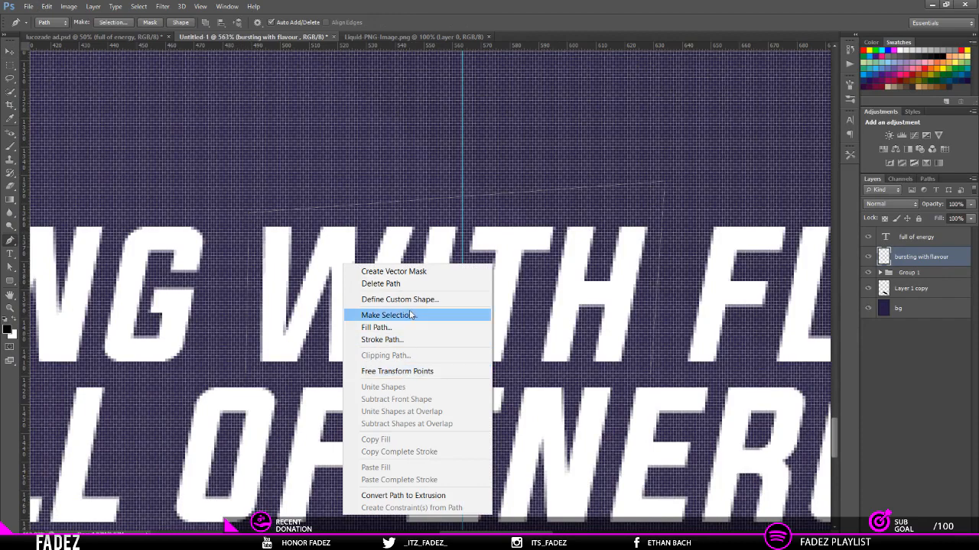
{"action": "left_click", "coordinate": [411, 316]}
{"action": "key", "text": "Return"}
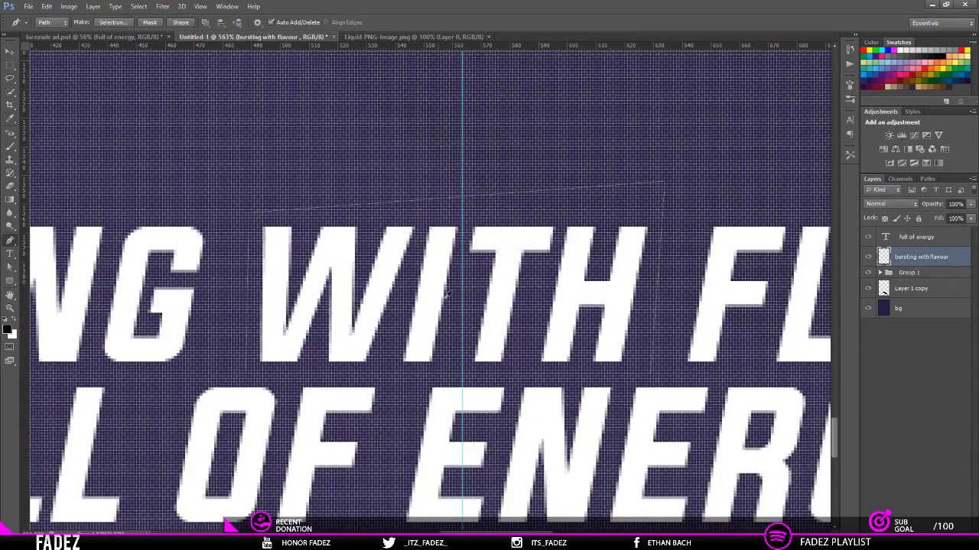
Step: Cut the selected word WITH onto its own layer and name that layer "with"
{"action": "key", "text": "m"}
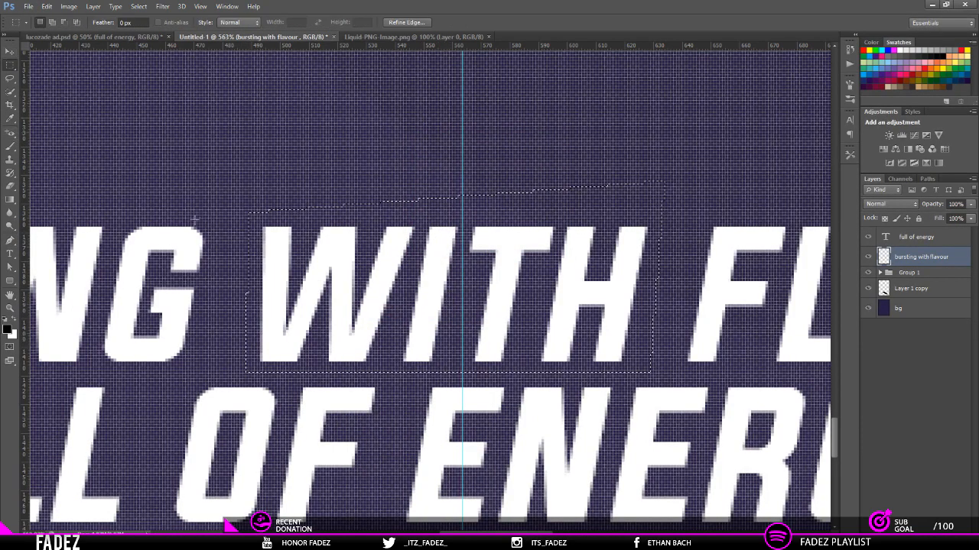
{"action": "right_click", "coordinate": [428, 309]}
{"action": "left_click", "coordinate": [501, 407]}
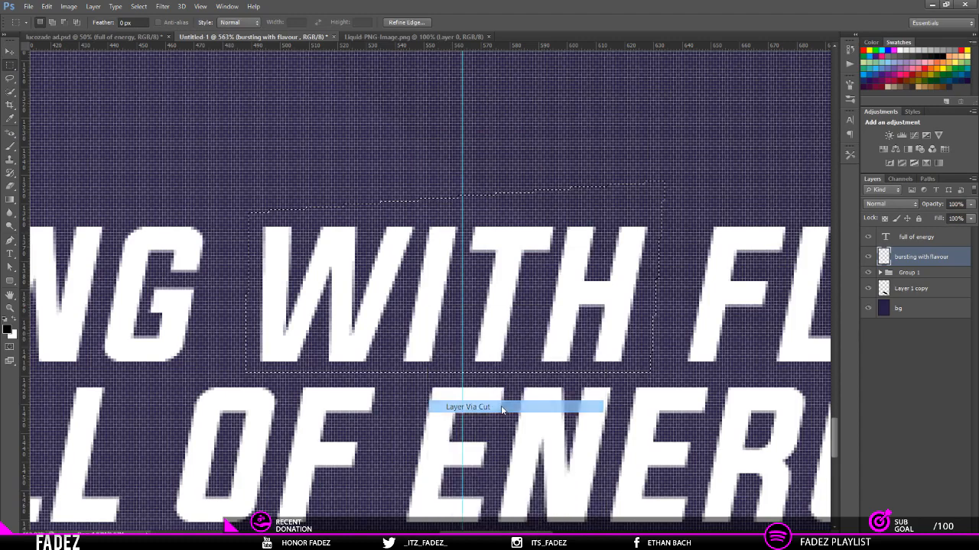
{"action": "double_click", "coordinate": [904, 257]}
{"action": "type", "text": "we"}
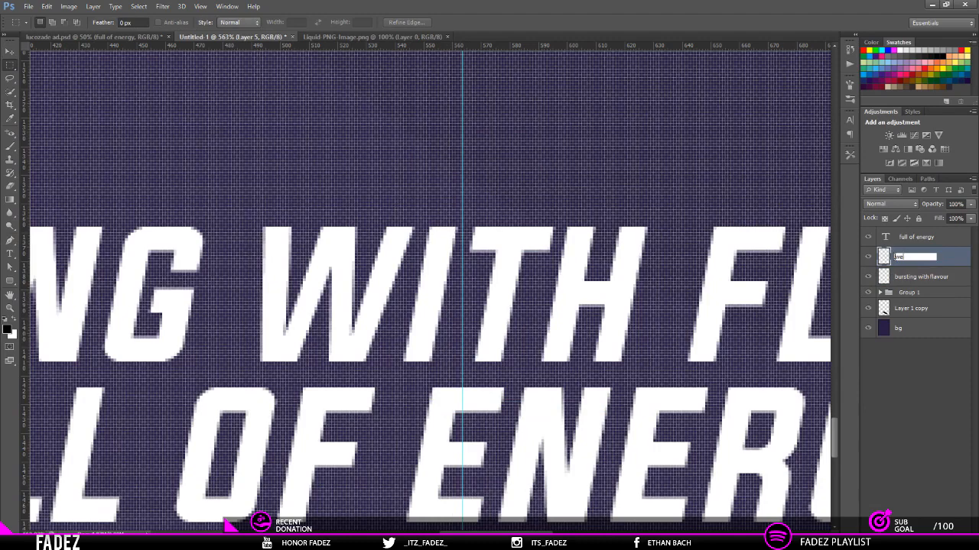
{"action": "type", "text": "ith"}
{"action": "key", "text": "Return"}
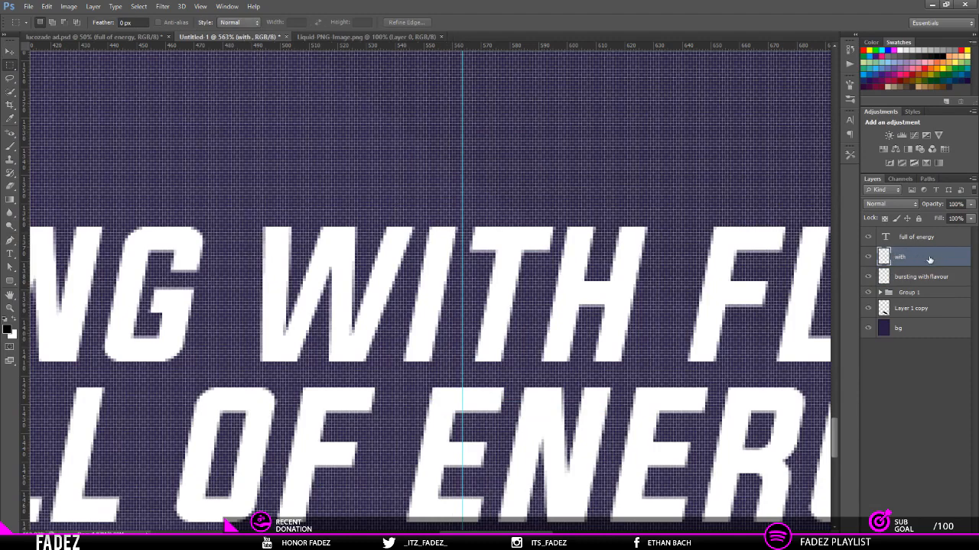
Step: Give the with layer a 2 px white inside stroke and set its fill to 0%
{"action": "key", "text": "h"}
{"action": "double_click", "coordinate": [925, 258]}
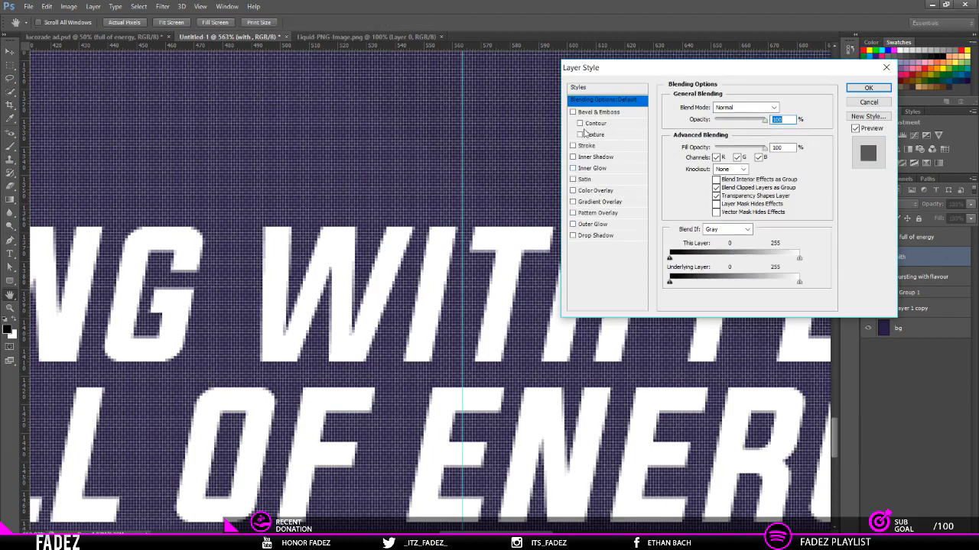
{"action": "left_click", "coordinate": [586, 146]}
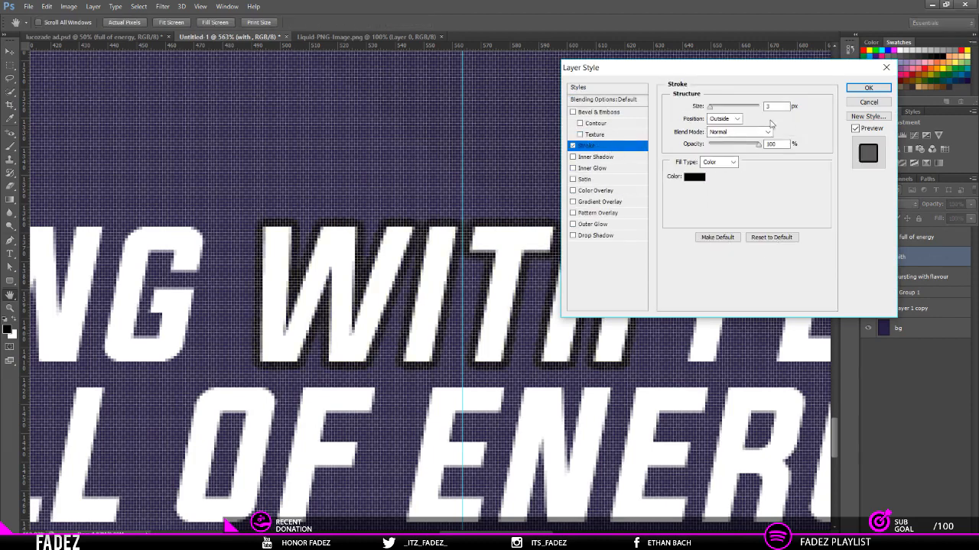
{"action": "left_click", "coordinate": [737, 121]}
{"action": "left_click", "coordinate": [727, 141]}
{"action": "left_click_drag", "start_coordinate": [781, 107], "coordinate": [418, 129]}
{"action": "type", "text": "2"}
{"action": "left_click", "coordinate": [694, 176]}
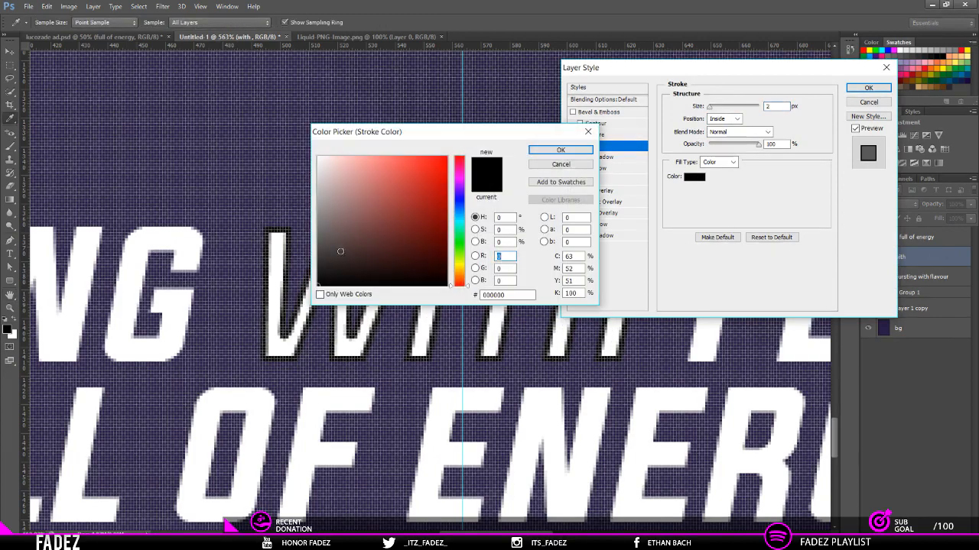
{"action": "left_click", "coordinate": [560, 150]}
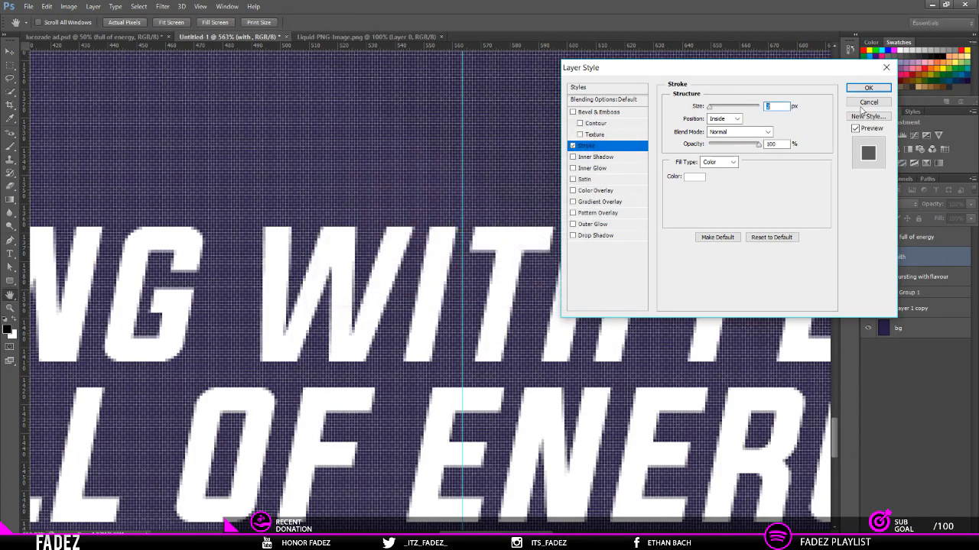
{"action": "left_click", "coordinate": [869, 89]}
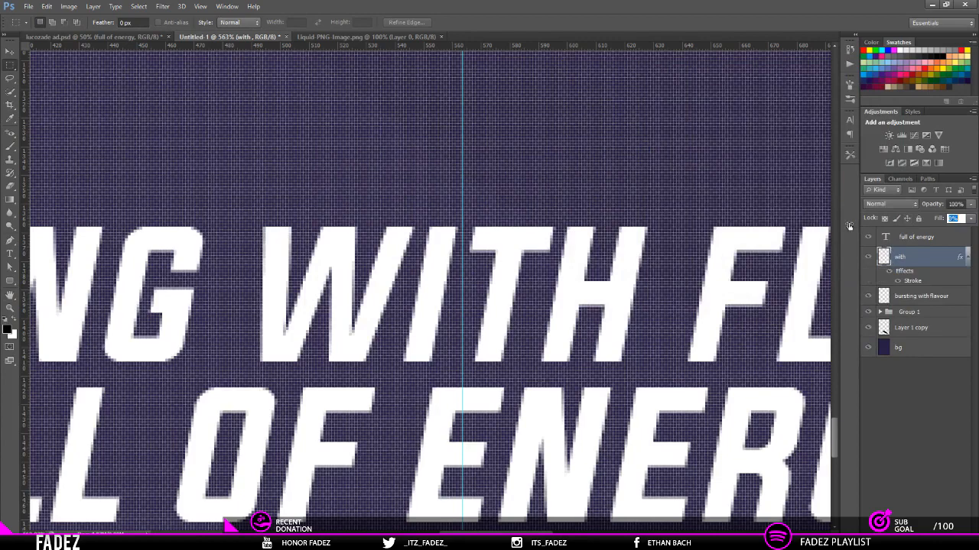
{"action": "left_click_drag", "start_coordinate": [697, 227], "coordinate": [692, 227]}
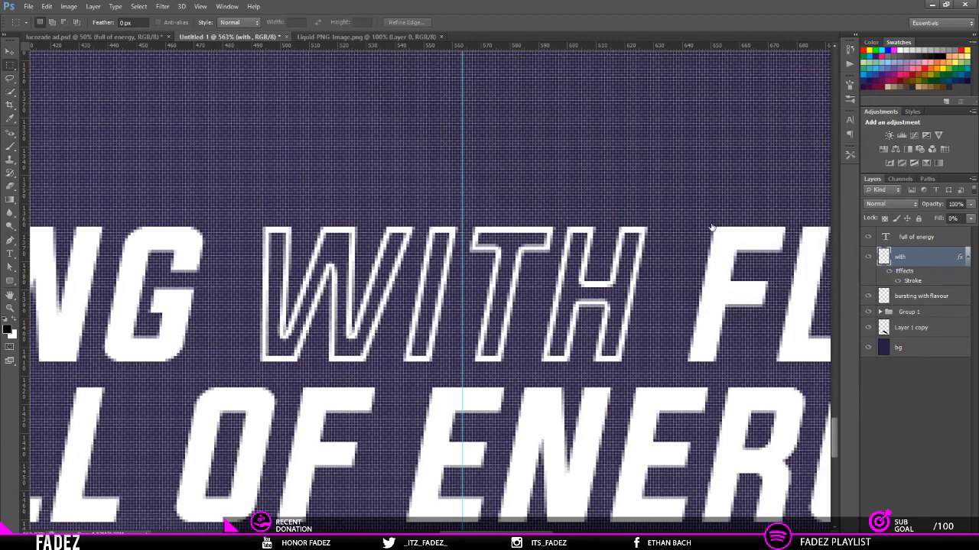
Step: Set the with layer's inside stroke size to 1 px
{"action": "double_click", "coordinate": [945, 260]}
{"action": "left_click", "coordinate": [587, 146]}
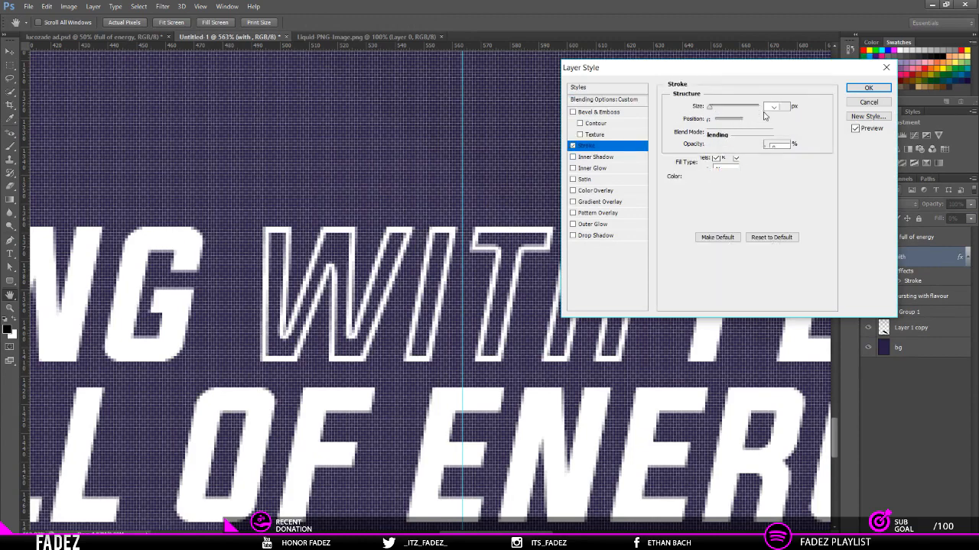
{"action": "type", "text": "1"}
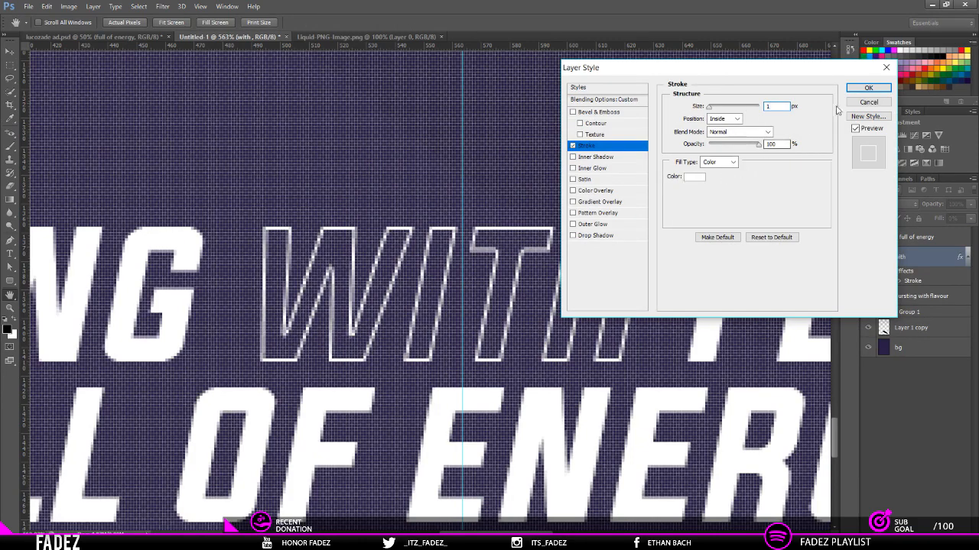
{"action": "left_click", "coordinate": [868, 87]}
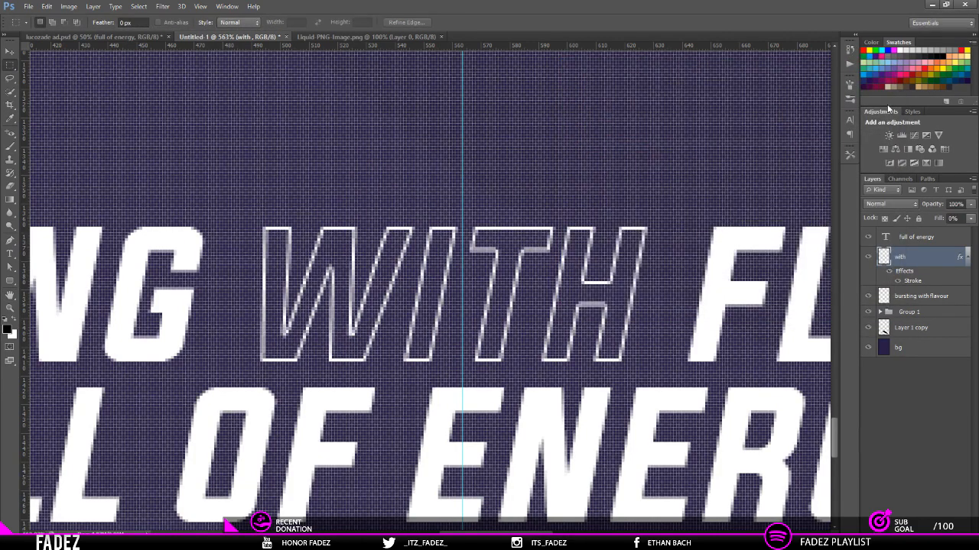
Step: Set the with layer's stroke to 2 px, trying the Center and Inside positions before choosing Outside
{"action": "key", "text": "ctrl+0"}
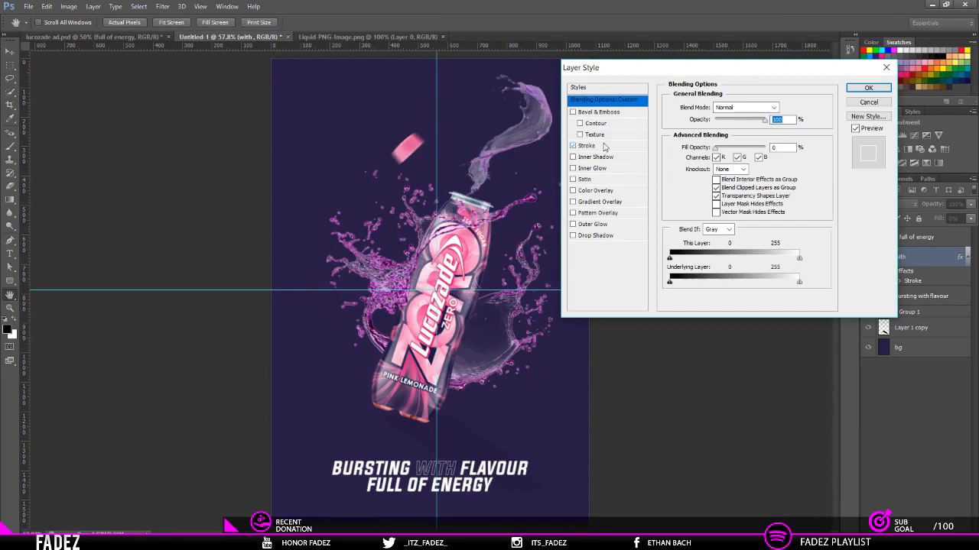
{"action": "left_click", "coordinate": [604, 146]}
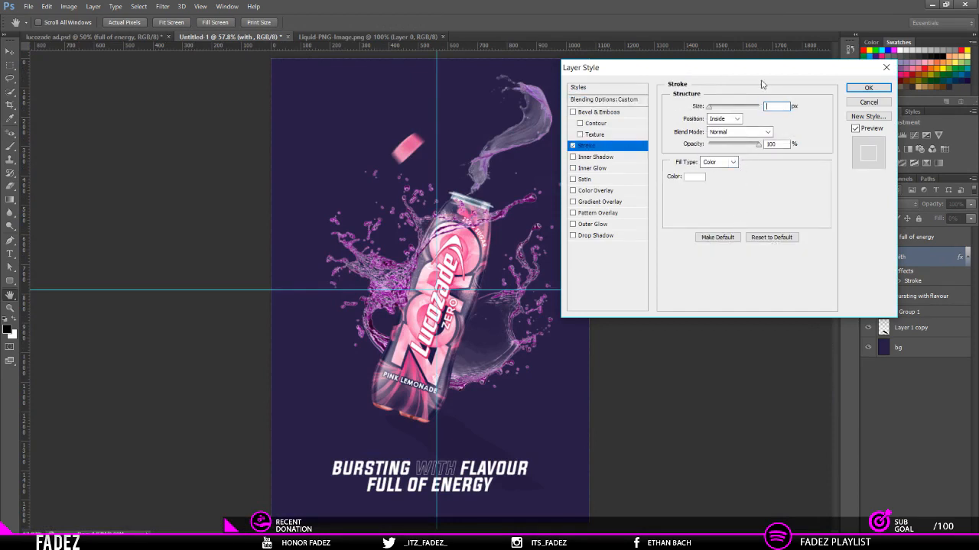
{"action": "type", "text": "2"}
{"action": "left_click", "coordinate": [722, 119]}
{"action": "left_click", "coordinate": [723, 136]}
{"action": "left_click", "coordinate": [722, 120]}
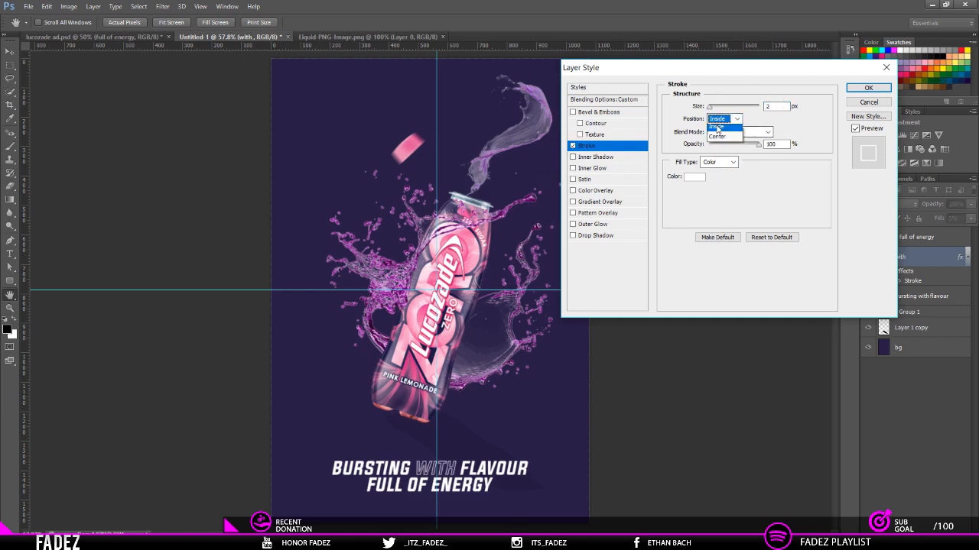
{"action": "left_click", "coordinate": [720, 127]}
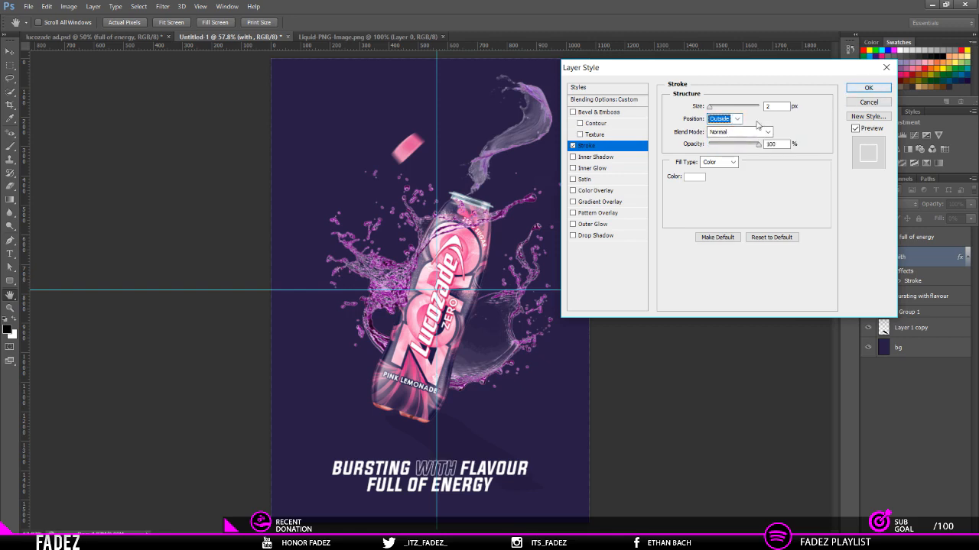
{"action": "left_click", "coordinate": [868, 88]}
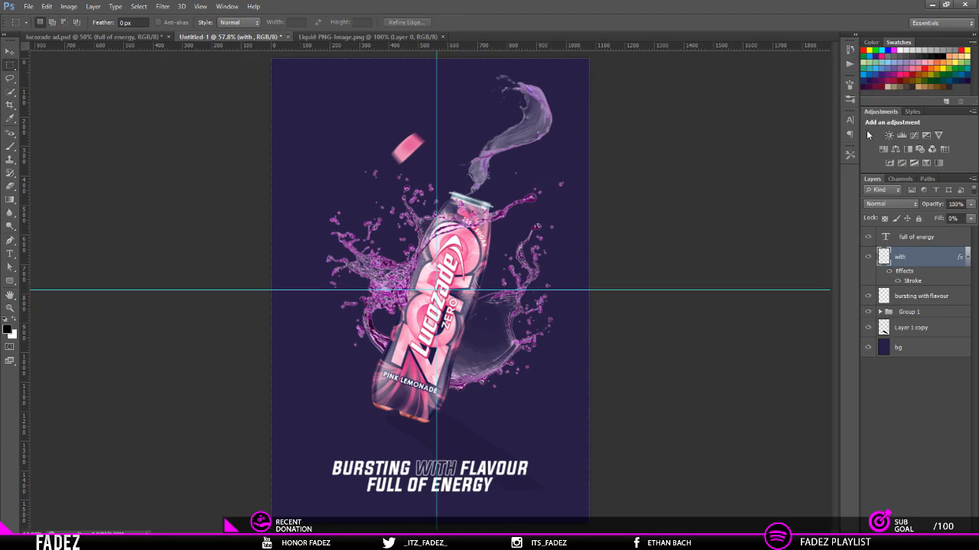
Step: Create a new blank layer and place it above the full of energy text layer
{"action": "key", "text": "ctrl+minus"}
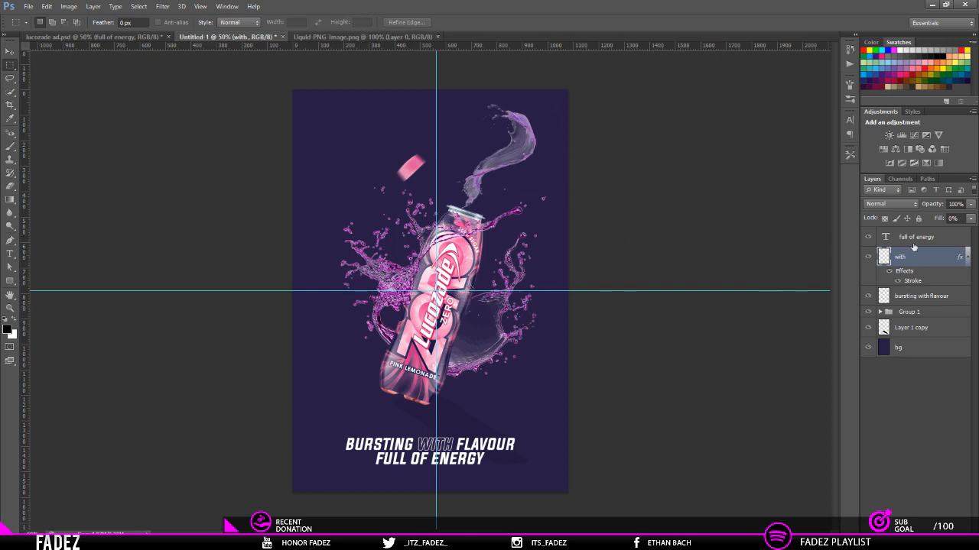
{"action": "left_click", "coordinate": [10, 239]}
{"action": "key", "text": "ctrl+shift+n"}
{"action": "key", "text": "Return"}
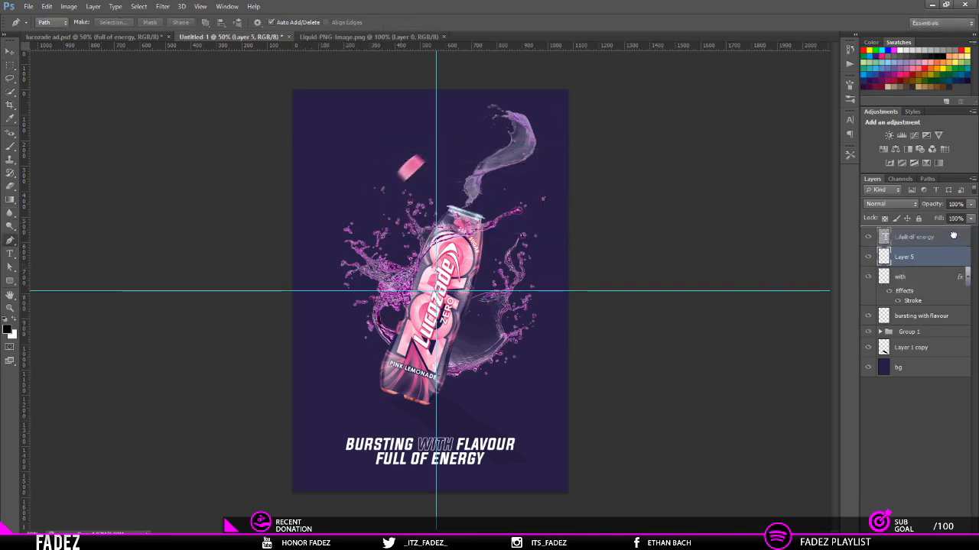
Step: Draw an open L-shaped Pen path about 24 px wide and 22 px tall around the upper-left corner of BURSTING
{"action": "scroll", "coordinate": [280, 456], "scroll_direction": "up", "scroll_amount": 7}
{"action": "scroll", "coordinate": [367, 437], "scroll_direction": "down", "scroll_amount": 1}
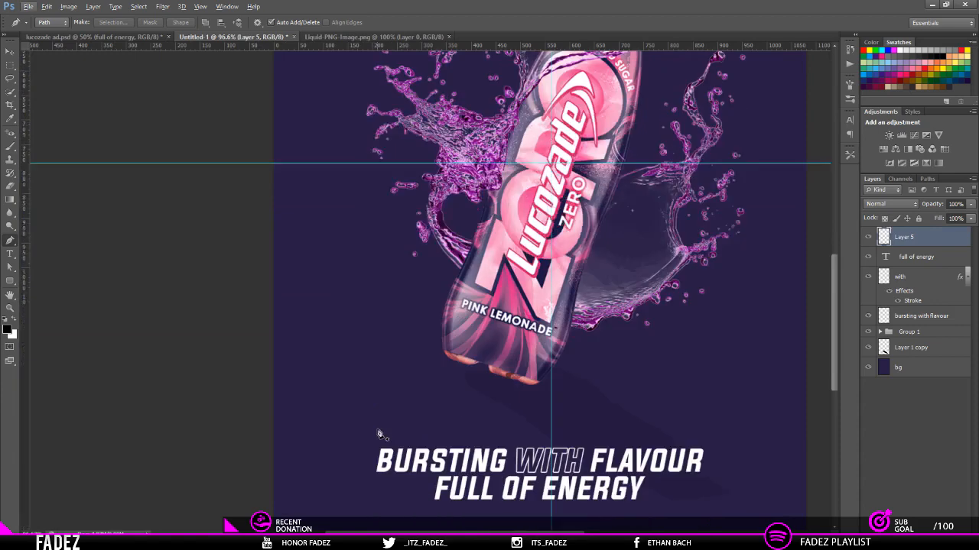
{"action": "scroll", "coordinate": [398, 429], "scroll_direction": "up", "scroll_amount": 5}
{"action": "scroll", "coordinate": [398, 429], "scroll_direction": "up", "scroll_amount": 15}
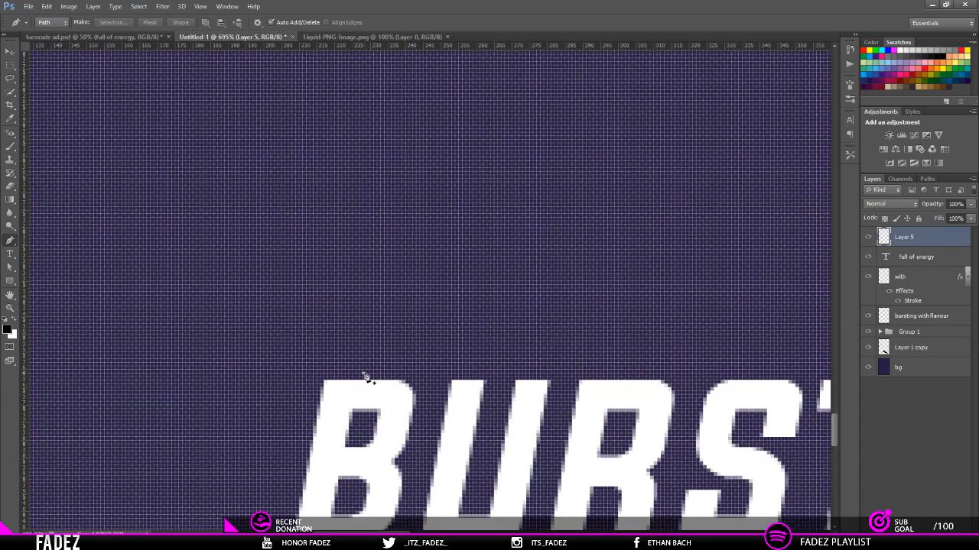
{"action": "left_click", "coordinate": [364, 373]}
{"action": "left_click", "coordinate": [278, 374]}
{"action": "left_click", "coordinate": [279, 451]}
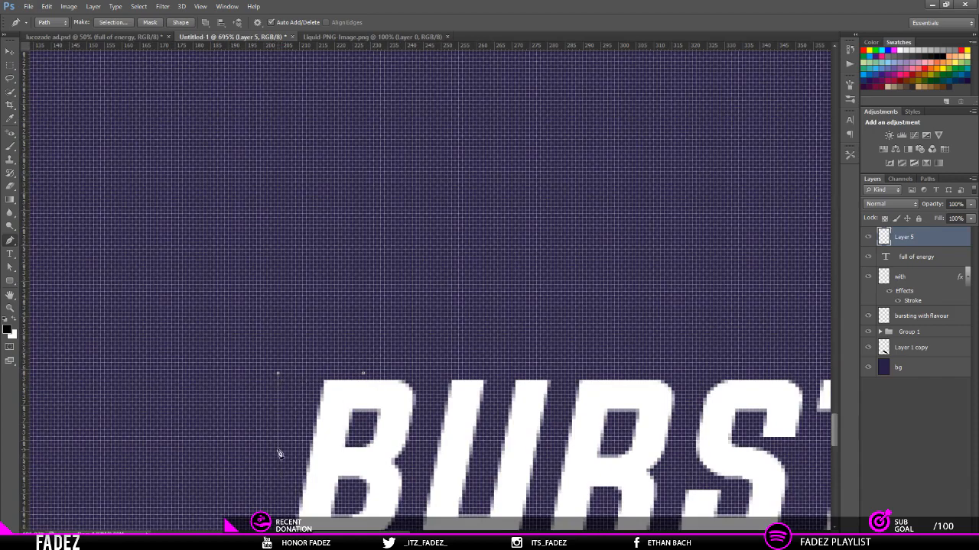
Step: Stroke the corner path on the new layer with a 1 px black Pencil, with Simulate Pressure off
{"action": "right_click", "coordinate": [403, 344]}
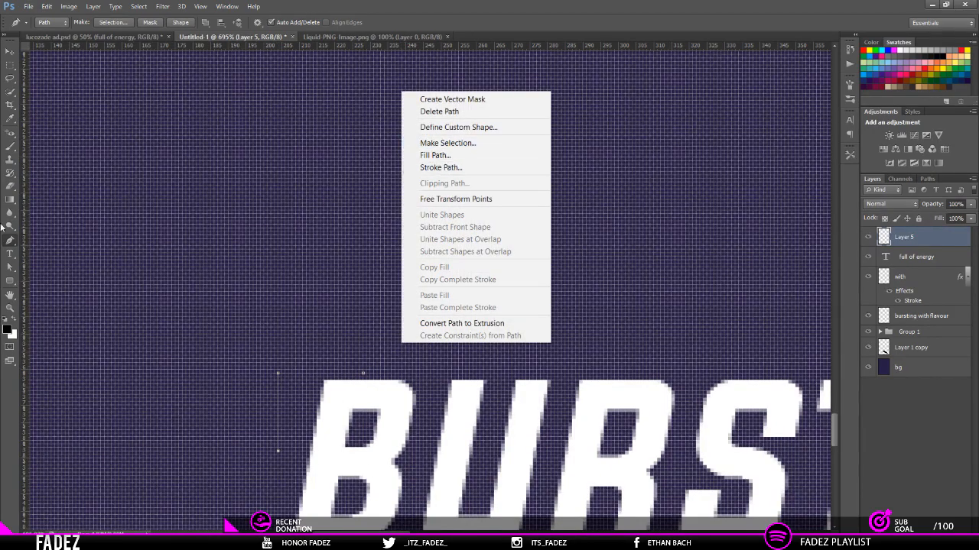
{"action": "left_click", "coordinate": [11, 149]}
{"action": "left_click", "coordinate": [11, 147]}
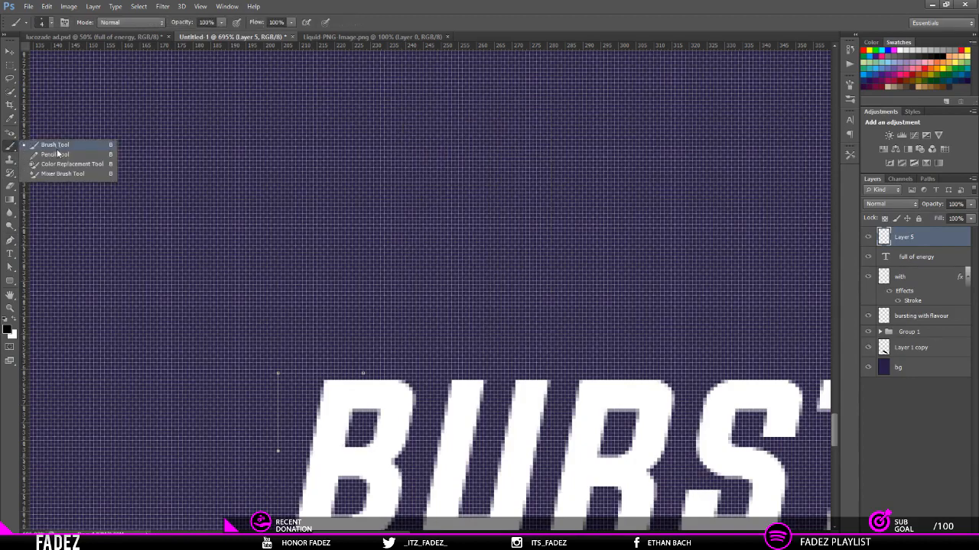
{"action": "left_click", "coordinate": [59, 155]}
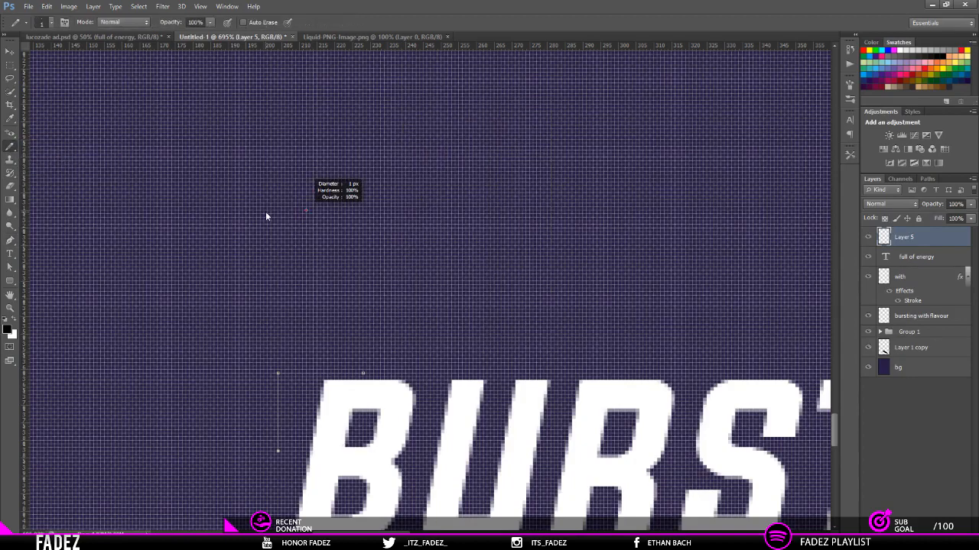
{"action": "key", "text": "p"}
{"action": "right_click", "coordinate": [405, 281]}
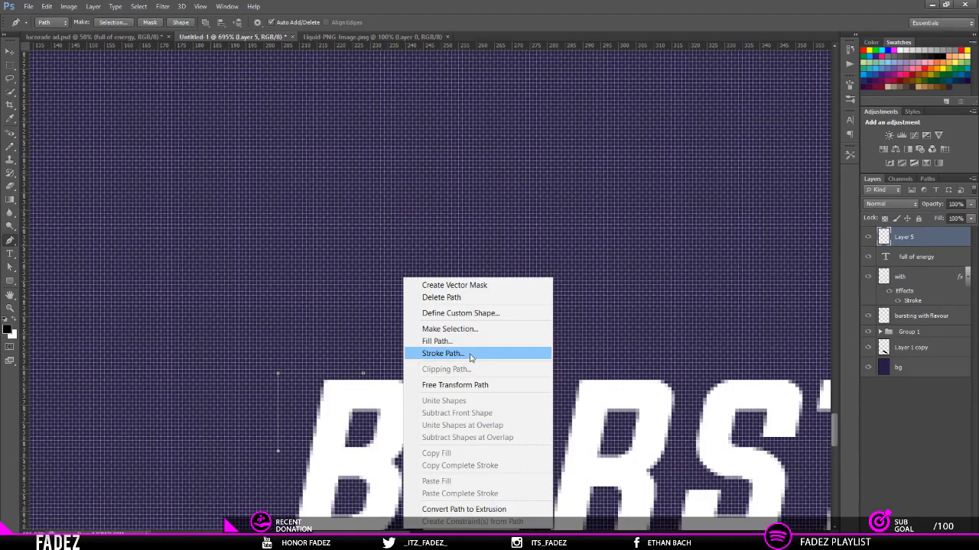
{"action": "left_click", "coordinate": [448, 357]}
{"action": "left_click", "coordinate": [522, 187]}
{"action": "left_click", "coordinate": [459, 206]}
{"action": "left_click", "coordinate": [464, 185]}
{"action": "left_click", "coordinate": [447, 197]}
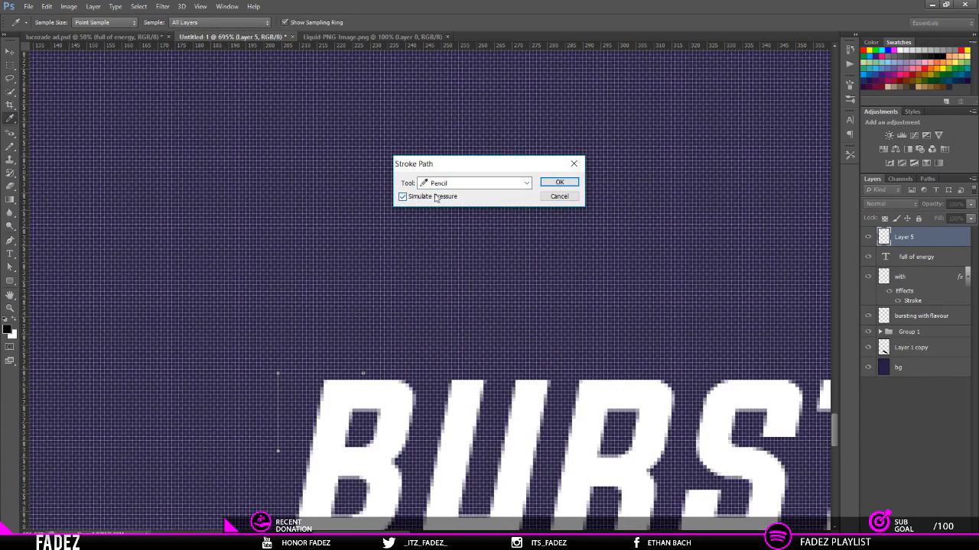
{"action": "left_click", "coordinate": [562, 184]}
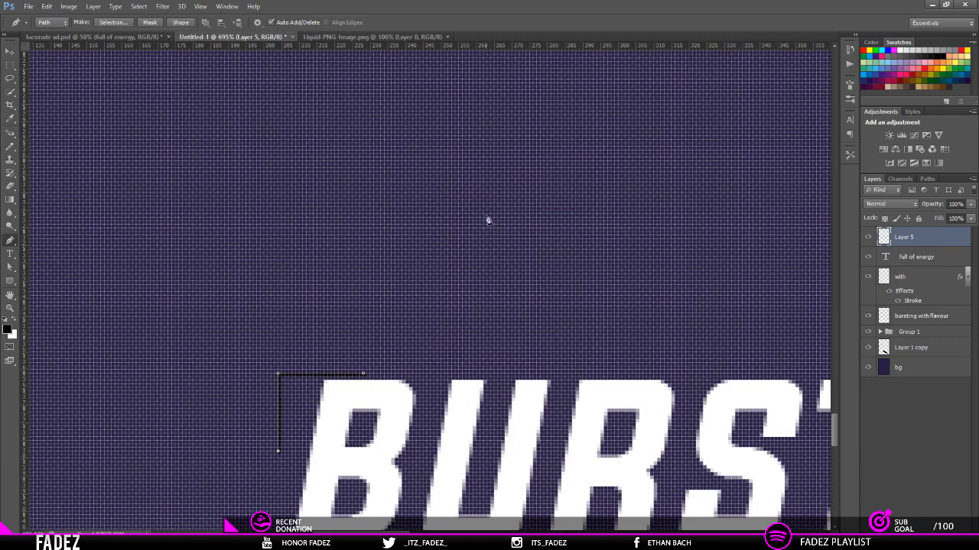
Step: Set the foreground colour to white and stroke the corner path with the Pencil, with Simulate Pressure off
{"action": "left_click", "coordinate": [13, 325]}
{"action": "right_click", "coordinate": [427, 285]}
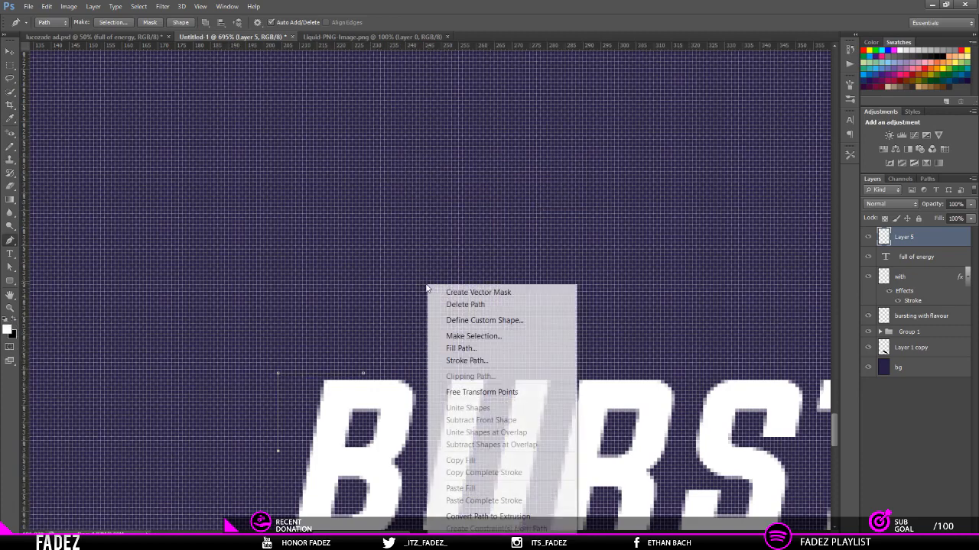
{"action": "left_click", "coordinate": [481, 360]}
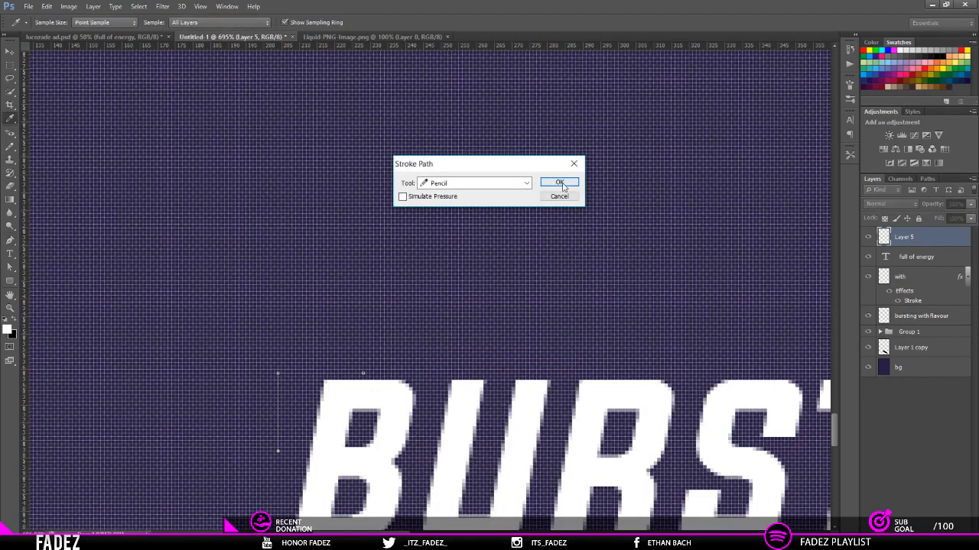
{"action": "left_click", "coordinate": [558, 183]}
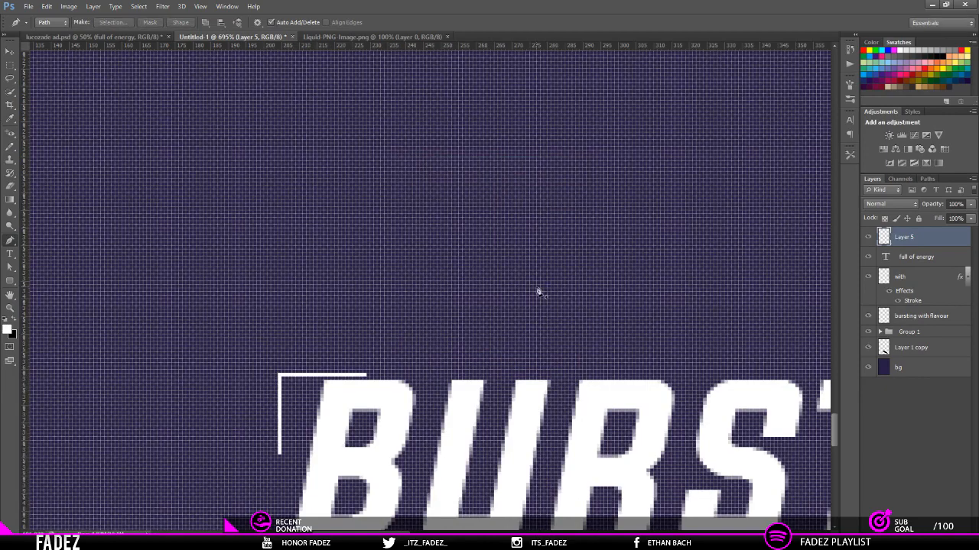
Step: Shift the white corner mark slightly farther from the upper-left of BURSTING and delete its layer
{"action": "key", "text": "v"}
{"action": "mouse_move", "coordinate": [377, 386]}
{"action": "left_mouse_down"}
{"action": "mouse_move", "coordinate": [371, 330]}
{"action": "mouse_move", "coordinate": [368, 345]}
{"action": "left_mouse_up"}
{"action": "scroll", "coordinate": [368, 345], "scroll_direction": "down", "scroll_amount": 10}
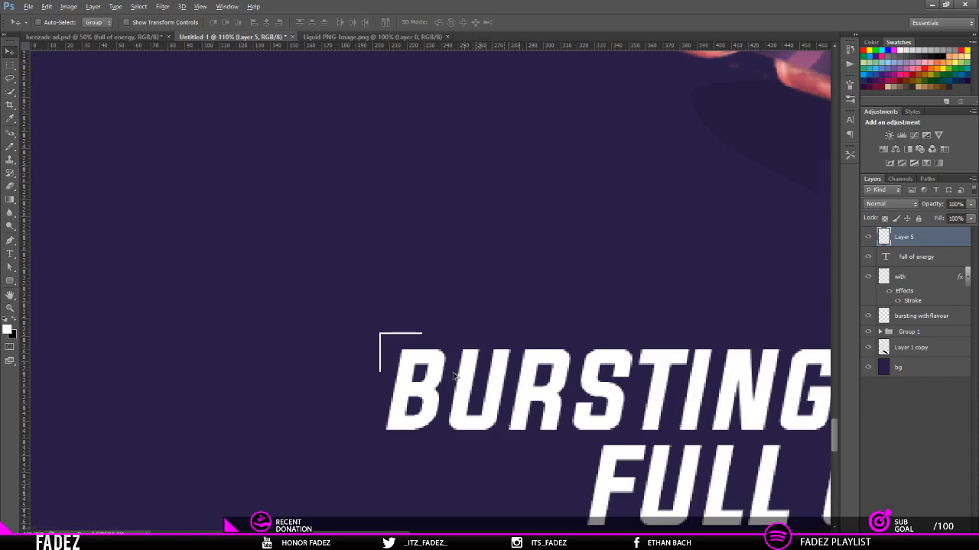
{"action": "scroll", "coordinate": [461, 433], "scroll_direction": "down", "scroll_amount": 2}
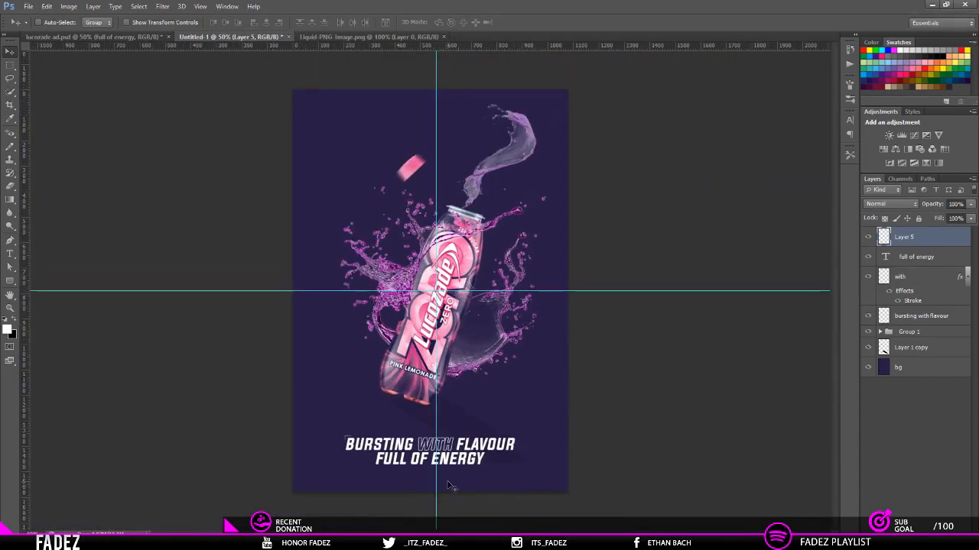
{"action": "key", "text": "Delete"}
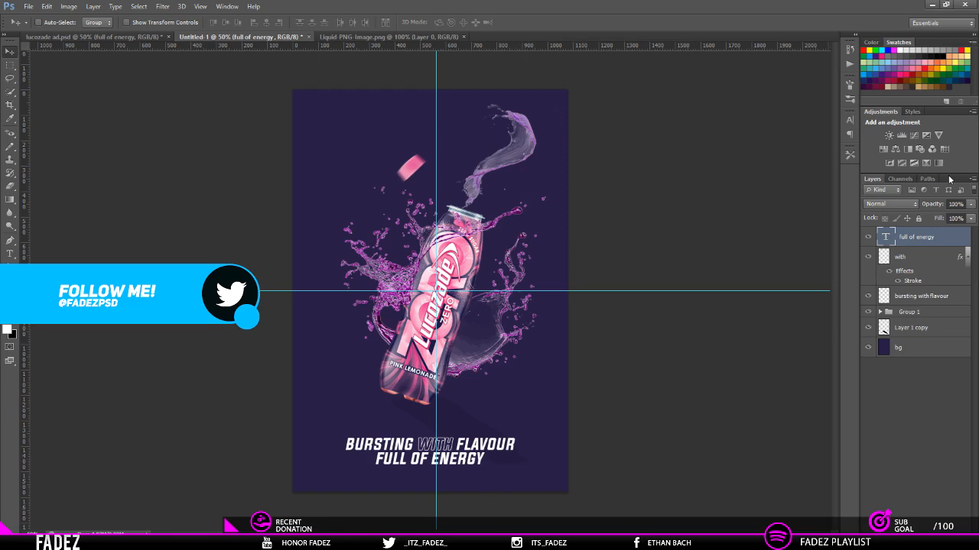
Step: On a new layer, start a Pen path curving from outside the poster's left edge through the bottle base to beyond its lower-right corner
{"action": "key", "text": "ctrl+shift+n"}
{"action": "key", "text": "Return"}
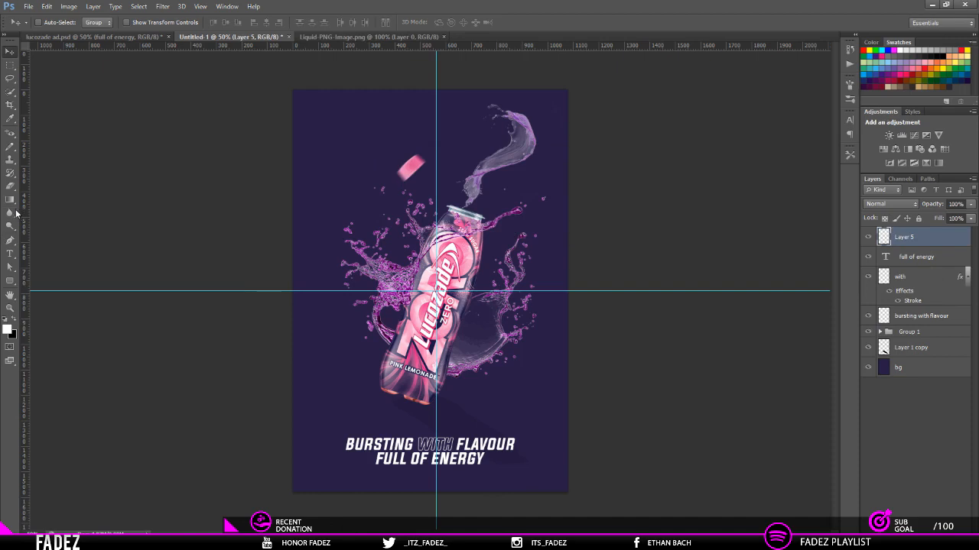
{"action": "left_click", "coordinate": [9, 241]}
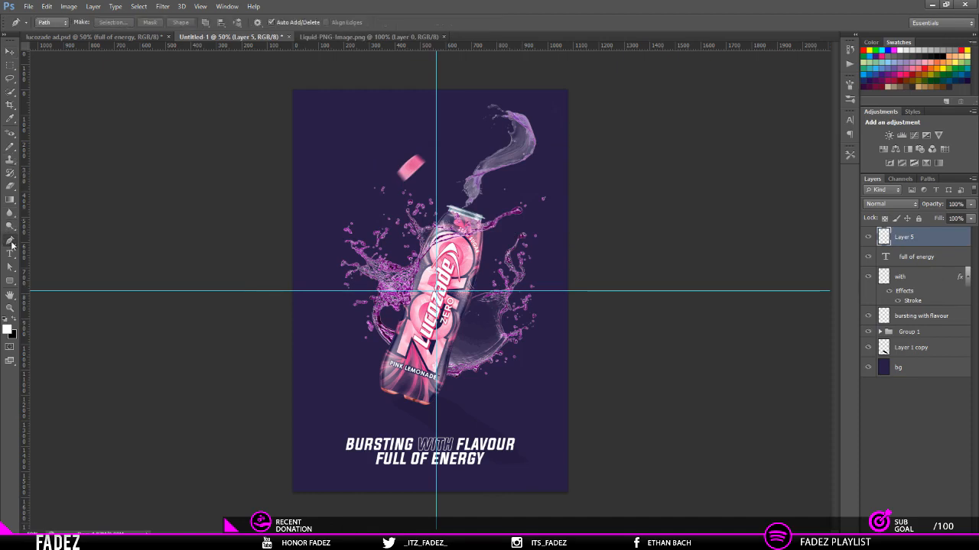
{"action": "left_click", "coordinate": [227, 291]}
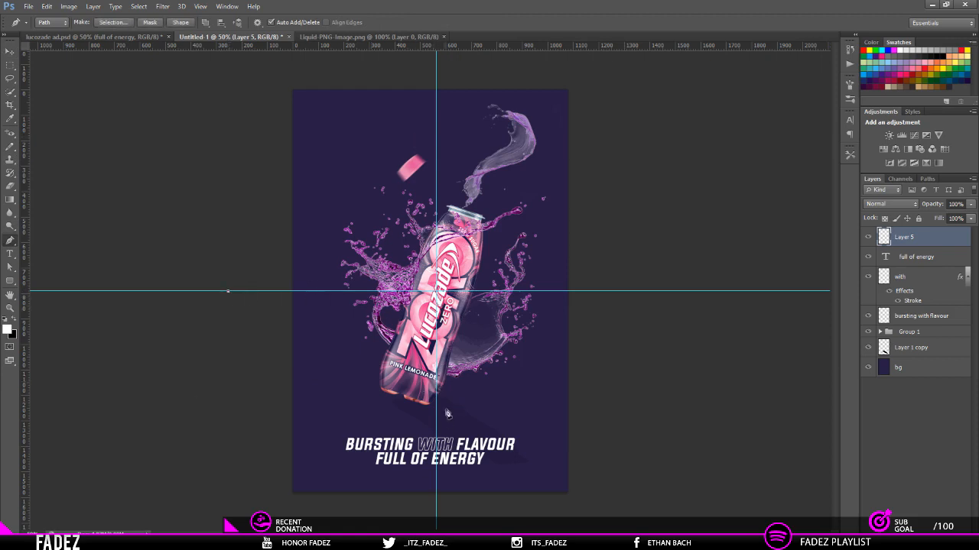
{"action": "left_click_drag", "start_coordinate": [435, 399], "coordinate": [513, 500]}
{"action": "left_click_drag", "start_coordinate": [512, 500], "coordinate": [452, 425]}
{"action": "left_click_drag", "start_coordinate": [674, 492], "coordinate": [794, 477]}
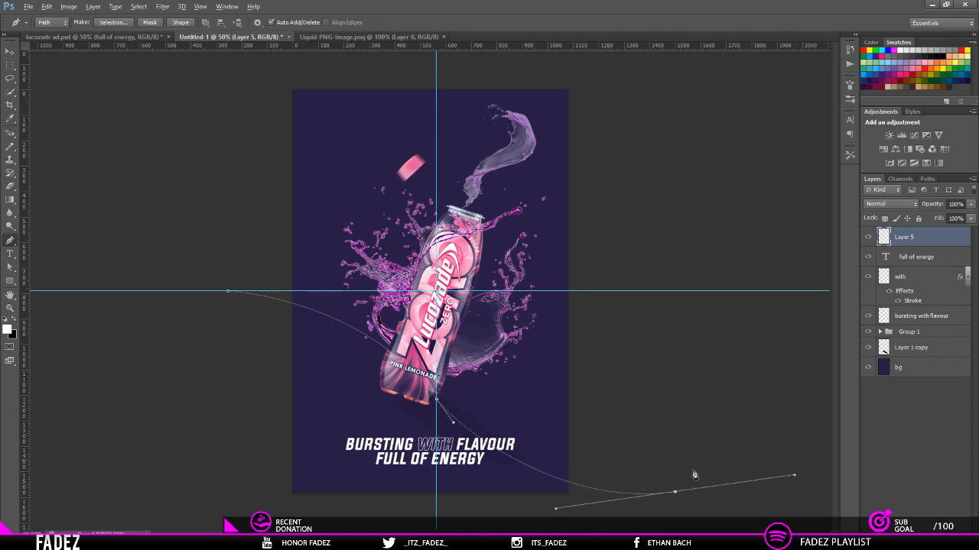
Step: Continue the Pen path around the area below the poster and close it at its starting point beyond the left edge
{"action": "scroll", "coordinate": [686, 470], "scroll_direction": "down", "scroll_amount": 5}
{"action": "left_click", "coordinate": [637, 499]}
{"action": "left_click_drag", "start_coordinate": [479, 508], "coordinate": [450, 494]}
{"action": "left_click_drag", "start_coordinate": [395, 475], "coordinate": [387, 470]}
{"action": "left_click_drag", "start_coordinate": [357, 445], "coordinate": [341, 413]}
{"action": "left_click", "coordinate": [351, 295]}
Step: Start a Fill Path with a custom colour and sample the dark poster background, #281d45, as its basis
{"action": "right_click", "coordinate": [443, 348]}
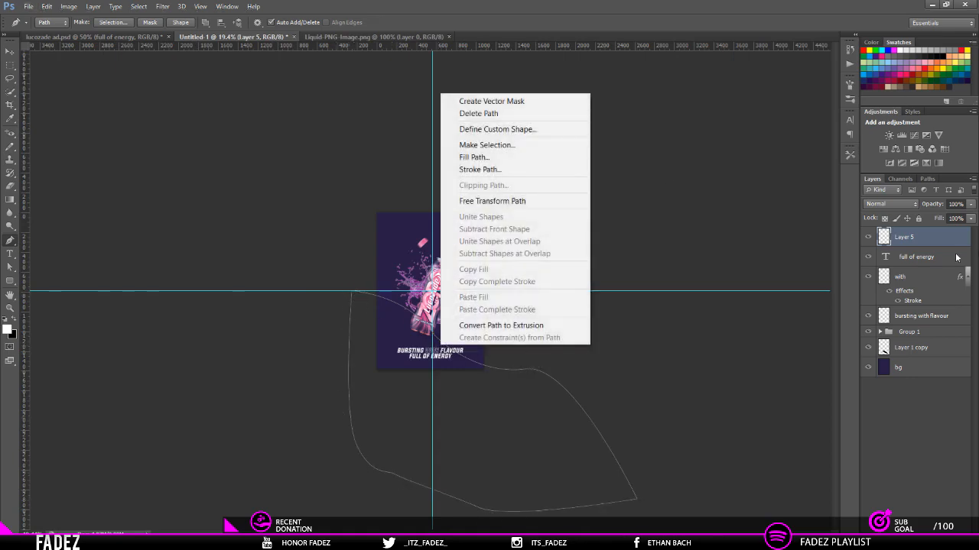
{"action": "left_click", "coordinate": [483, 156]}
{"action": "left_click", "coordinate": [636, 146]}
{"action": "left_click", "coordinate": [642, 178]}
{"action": "left_click_drag", "start_coordinate": [454, 133], "coordinate": [824, 138]}
{"action": "left_click", "coordinate": [411, 217]}
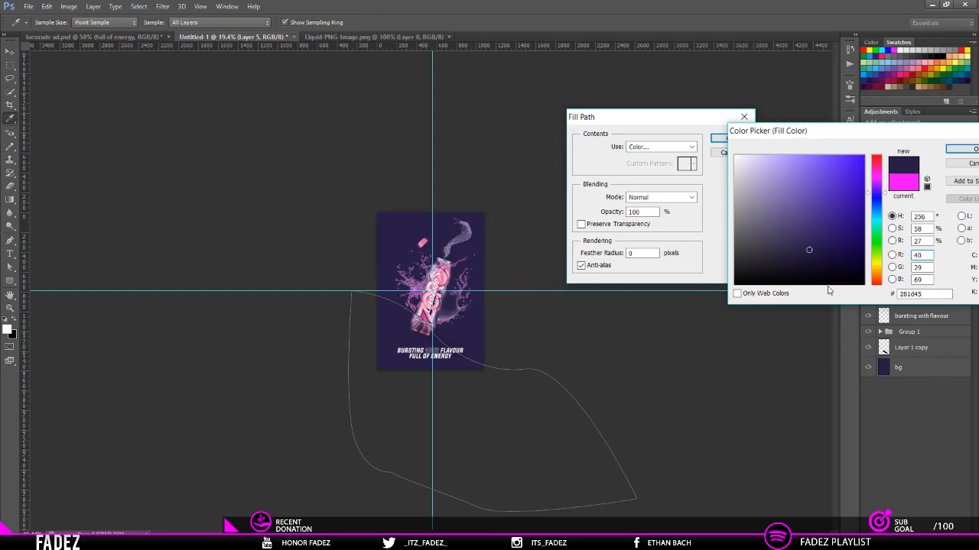
Step: Try a purple at hue 299°, settle on a lighter blue-violet around hue 254°, and fill the path with it at 100% opacity
{"action": "left_click_drag", "start_coordinate": [885, 195], "coordinate": [876, 182]}
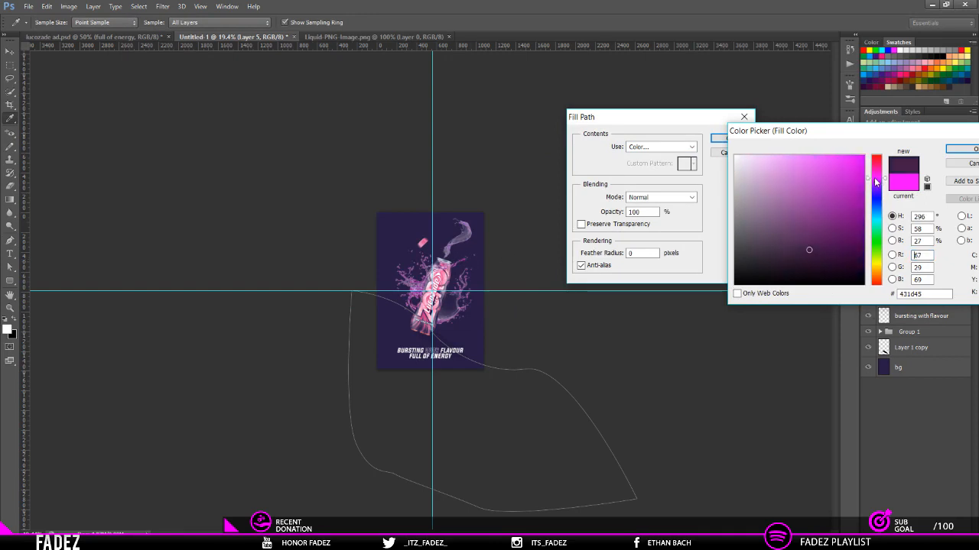
{"action": "left_click_drag", "start_coordinate": [813, 259], "coordinate": [809, 232]}
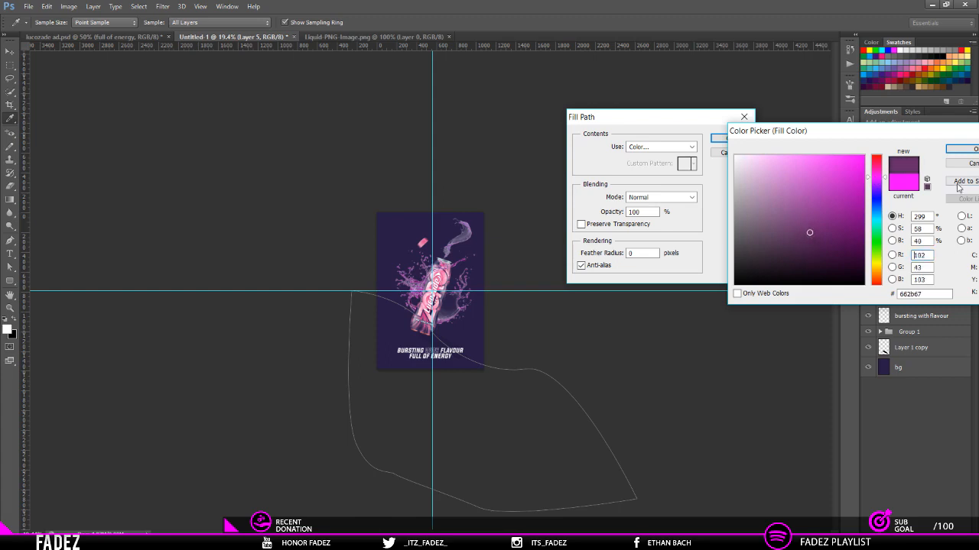
{"action": "key", "text": "Tab"}
{"action": "left_click", "coordinate": [875, 193]}
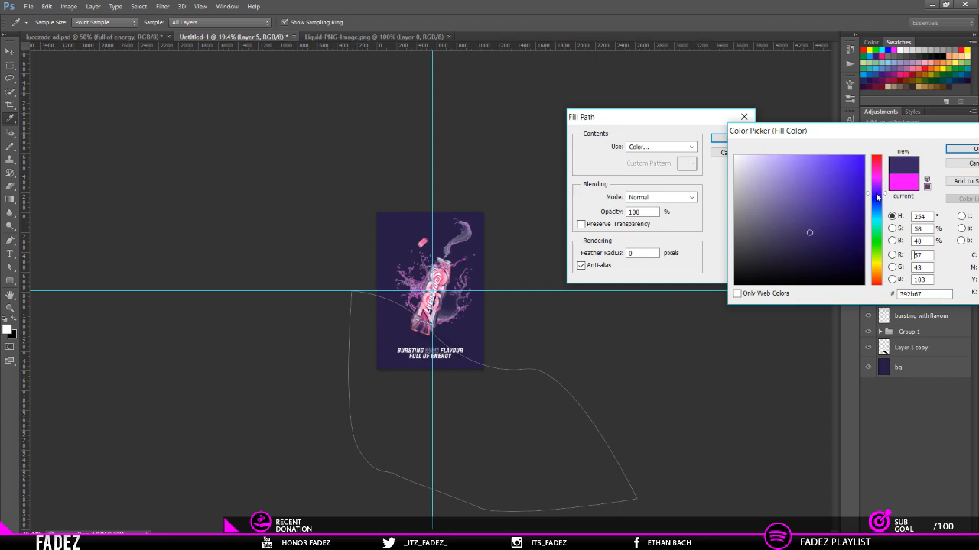
{"action": "left_click_drag", "start_coordinate": [808, 238], "coordinate": [811, 226]}
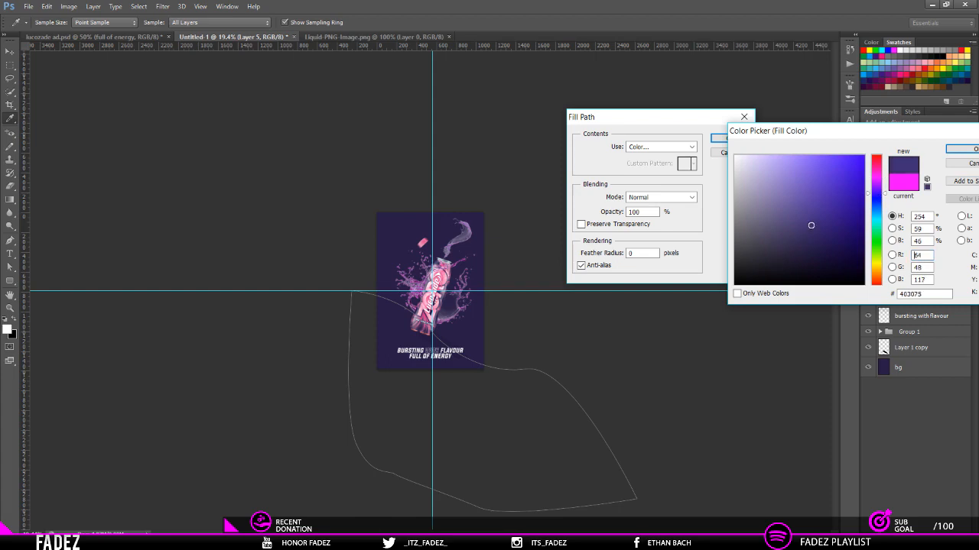
{"action": "left_click", "coordinate": [965, 149]}
{"action": "left_click", "coordinate": [732, 139]}
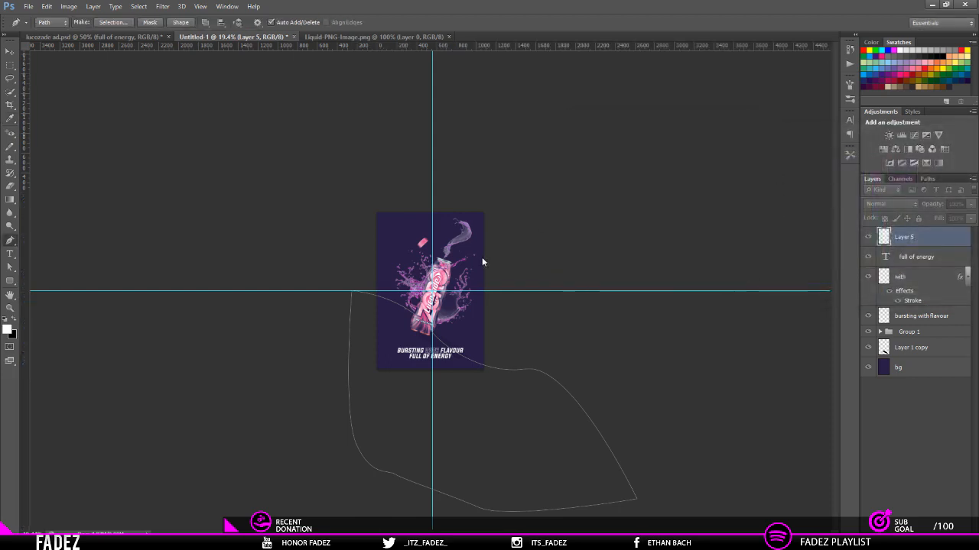
{"action": "key", "text": "Return"}
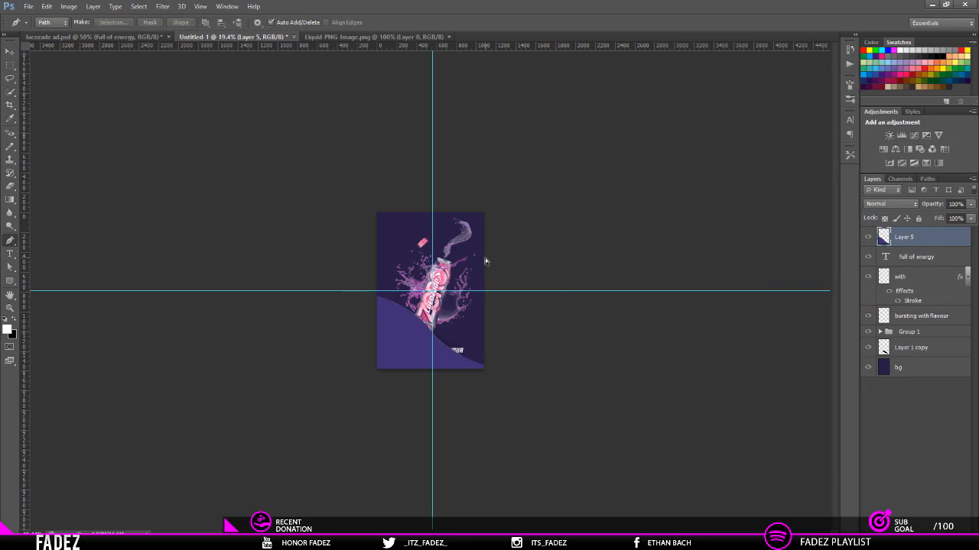
Step: Move the violet shape's layer below Layer 1 copy so that it sits directly above bg
{"action": "key", "text": "ctrl+plus"}
{"action": "key", "text": "ctrl+plus"}
{"action": "key", "text": "ctrl+plus"}
{"action": "key", "text": "ctrl+bracketleft"}
{"action": "key", "text": "ctrl+bracketleft"}
{"action": "key", "text": "ctrl+bracketleft"}
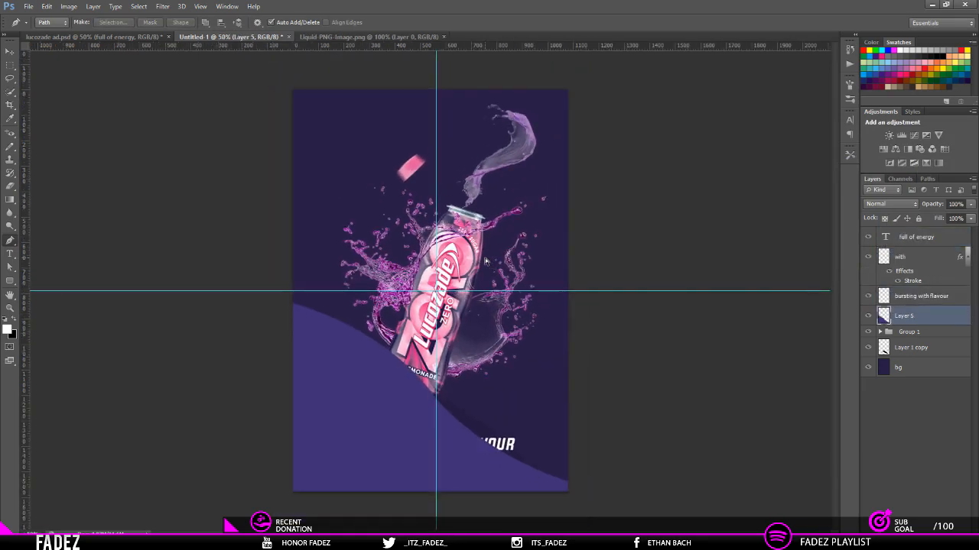
{"action": "key", "text": "ctrl+bracketleft"}
{"action": "key", "text": "ctrl+bracketleft"}
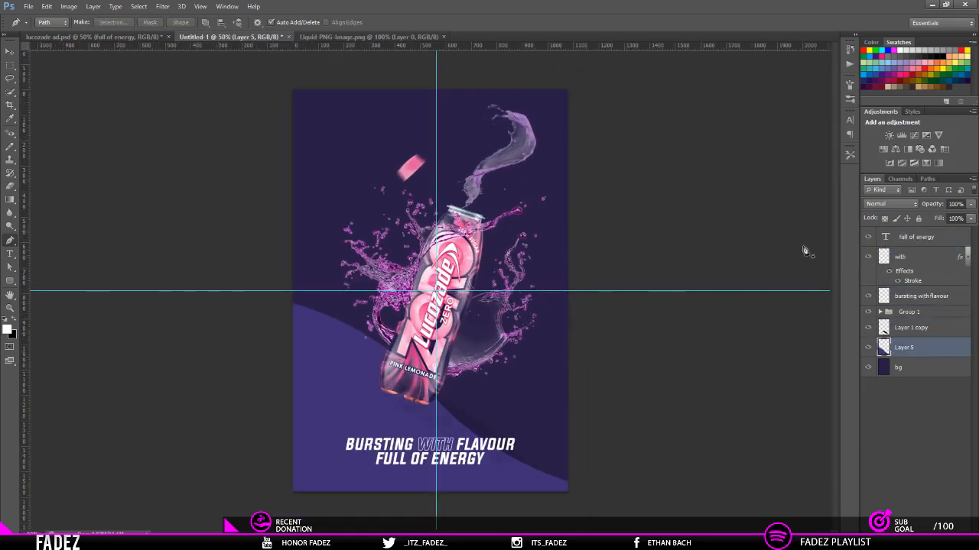
Step: Try a much lower opacity on the violet shape's layer and set it back to 100%
{"action": "left_click_drag", "start_coordinate": [956, 205], "coordinate": [849, 207]}
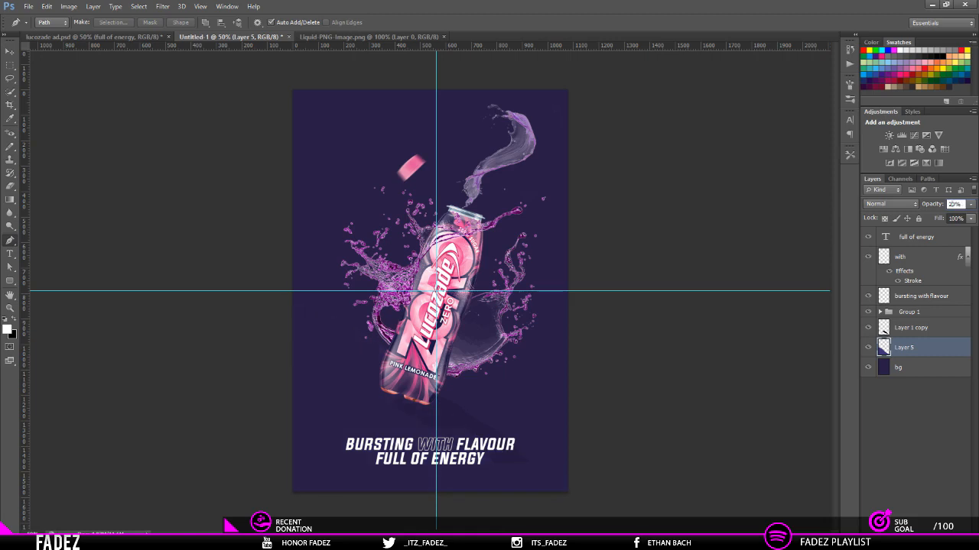
{"action": "left_click_drag", "start_coordinate": [948, 204], "coordinate": [975, 215]}
{"action": "key", "text": "Return"}
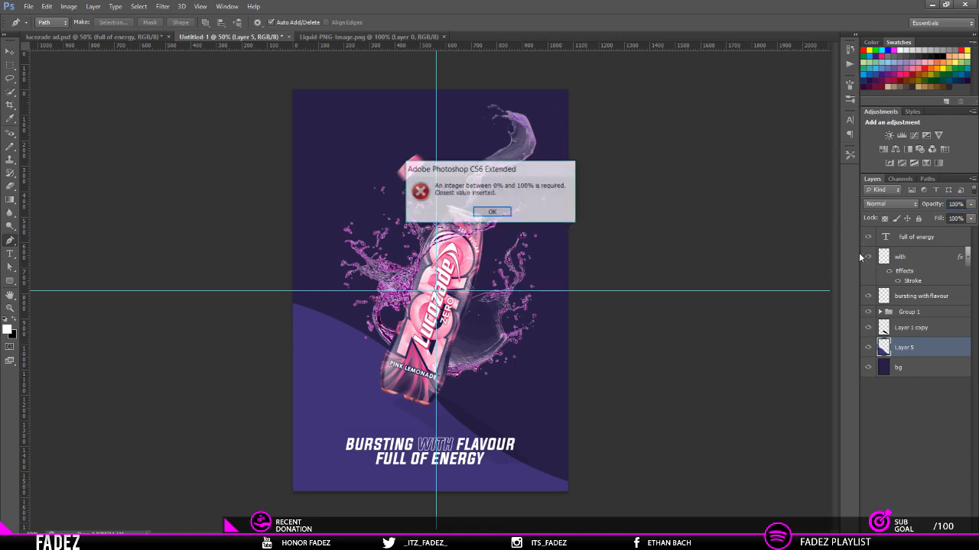
{"action": "left_click", "coordinate": [493, 213]}
Step: Try blend modes such as Lighten, Soft Light, Difference and Hue on the violet shape's layer and return it to Normal
{"action": "left_click", "coordinate": [889, 204]}
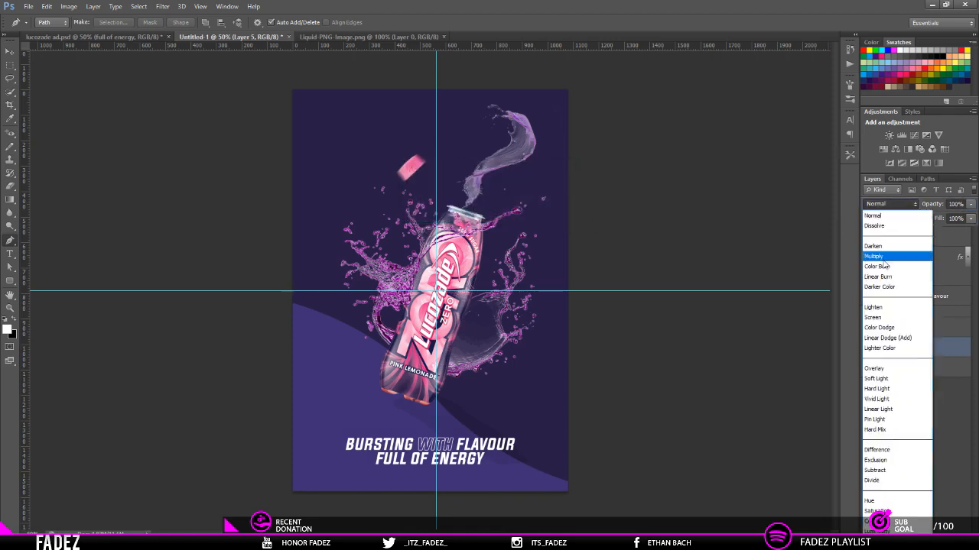
{"action": "left_click", "coordinate": [880, 309]}
{"action": "key", "text": "Down"}
{"action": "key", "text": "Down"}
{"action": "key", "text": "Down"}
{"action": "key", "text": "Down"}
{"action": "key", "text": "Down"}
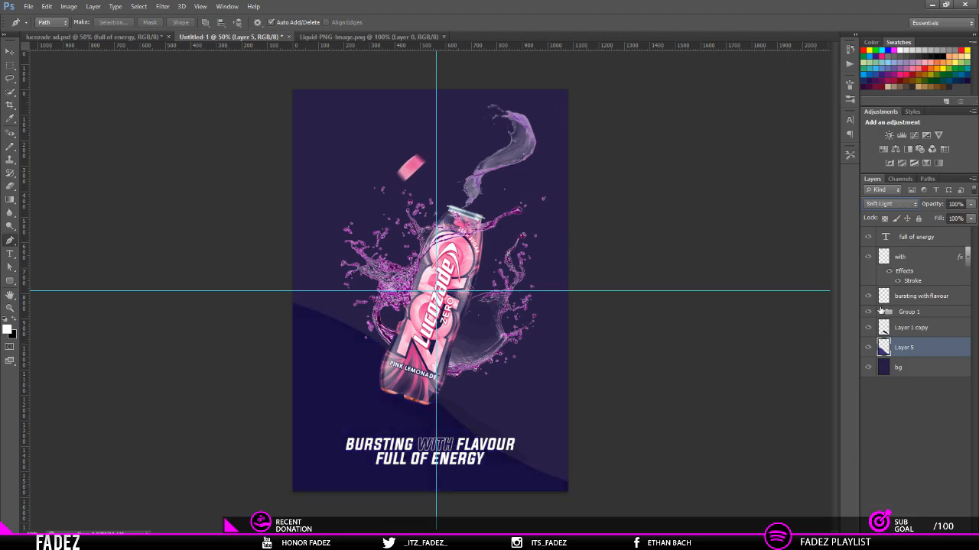
{"action": "key", "text": "Up"}
{"action": "key", "text": "Up"}
{"action": "key", "text": "Down"}
{"action": "key", "text": "Down"}
{"action": "key", "text": "Down"}
{"action": "key", "text": "Down"}
{"action": "key", "text": "Down"}
{"action": "key", "text": "Down"}
{"action": "key", "text": "Down"}
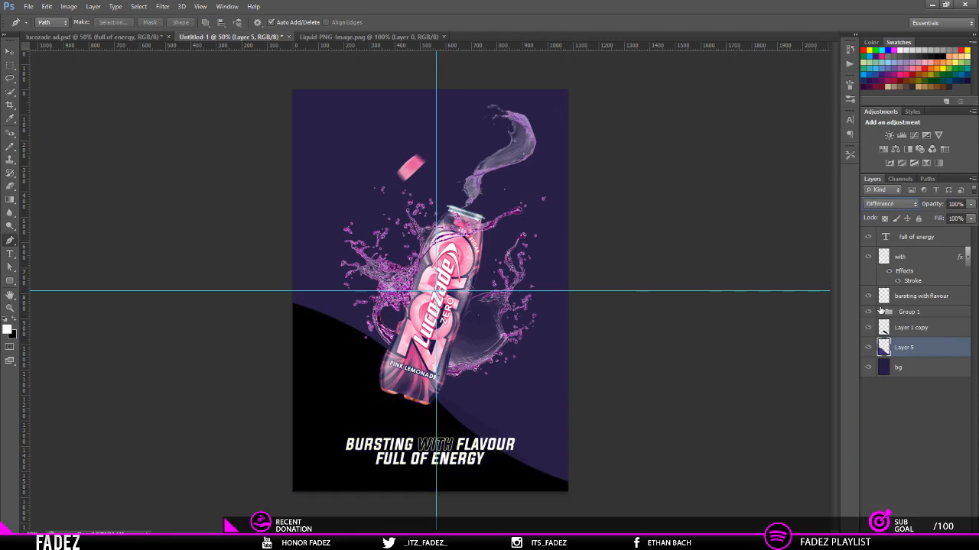
{"action": "key", "text": "Down"}
{"action": "key", "text": "Down"}
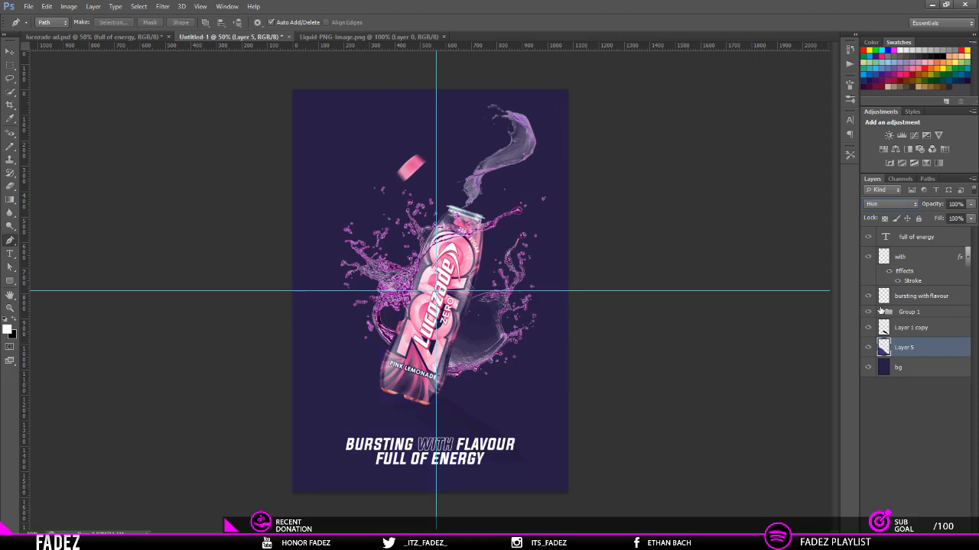
{"action": "key", "text": "Down"}
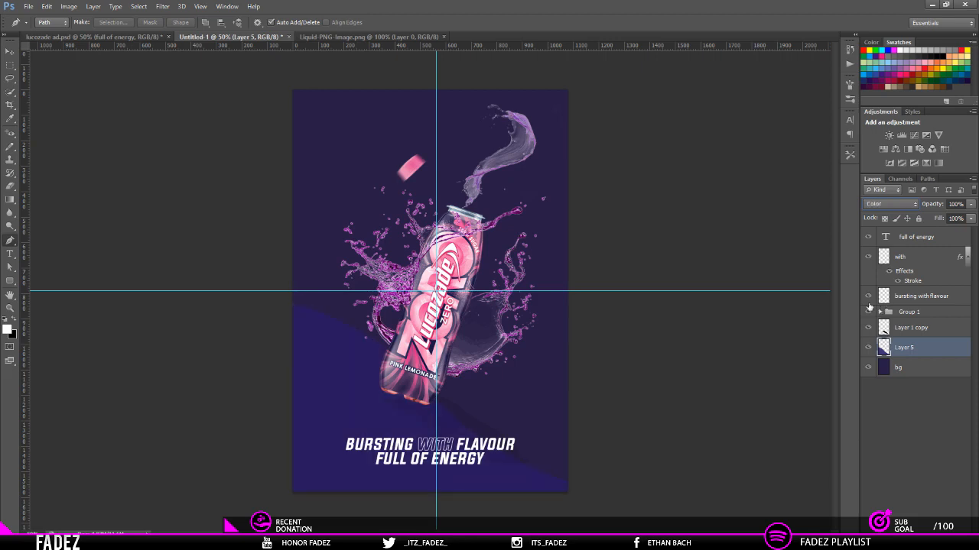
{"action": "left_click", "coordinate": [893, 206]}
{"action": "left_click", "coordinate": [887, 215]}
Step: Set the violet shape layer's opacity to 10%
{"action": "left_click_drag", "start_coordinate": [957, 204], "coordinate": [945, 203]}
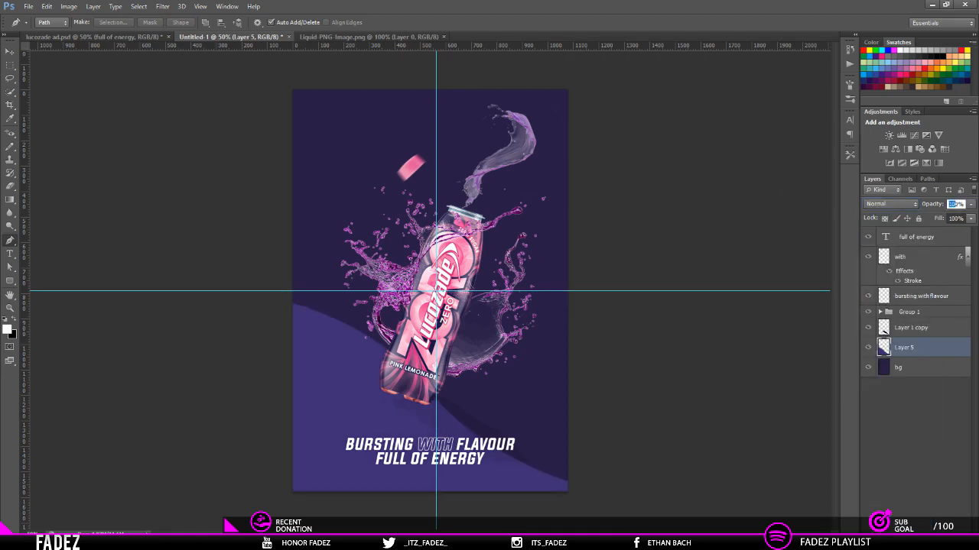
{"action": "type", "text": "1"}
{"action": "key", "text": "Return"}
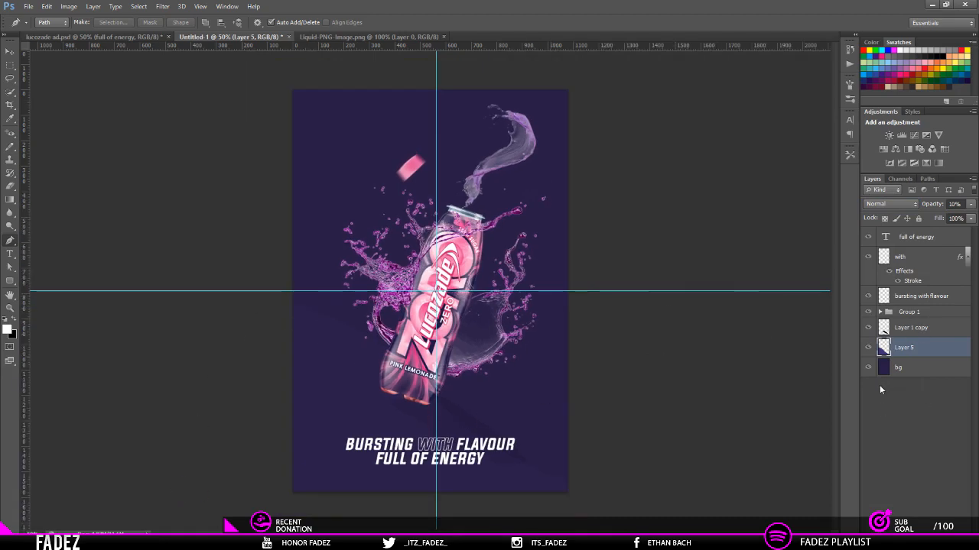
Step: Create a new blank layer and place it between Layer 1 copy and the violet shape's layer
{"action": "left_click", "coordinate": [914, 240]}
{"action": "key", "text": "ctrl+shift+n"}
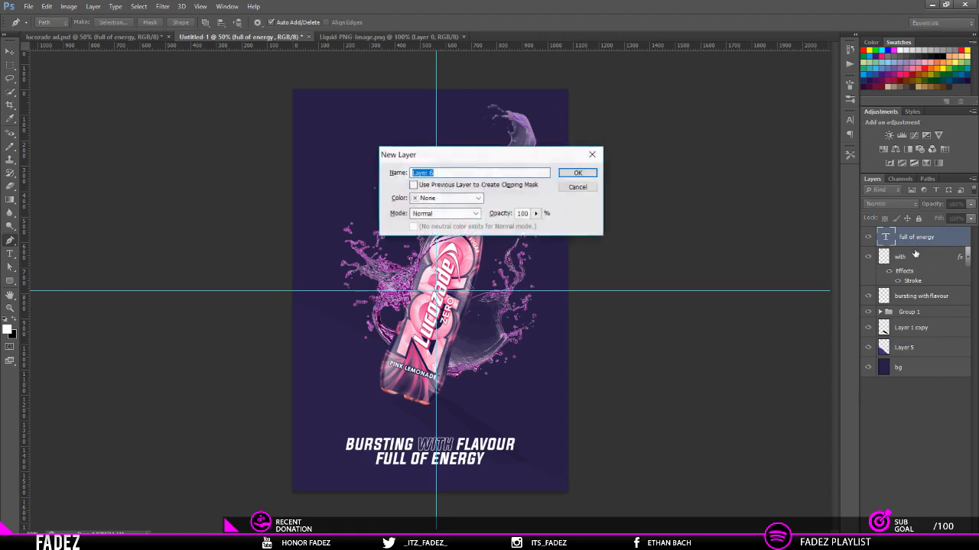
{"action": "key", "text": "Return"}
{"action": "key", "text": "ctrl+bracketleft"}
{"action": "key", "text": "ctrl+bracketleft"}
{"action": "key", "text": "ctrl+bracketleft"}
{"action": "key", "text": "ctrl+bracketleft"}
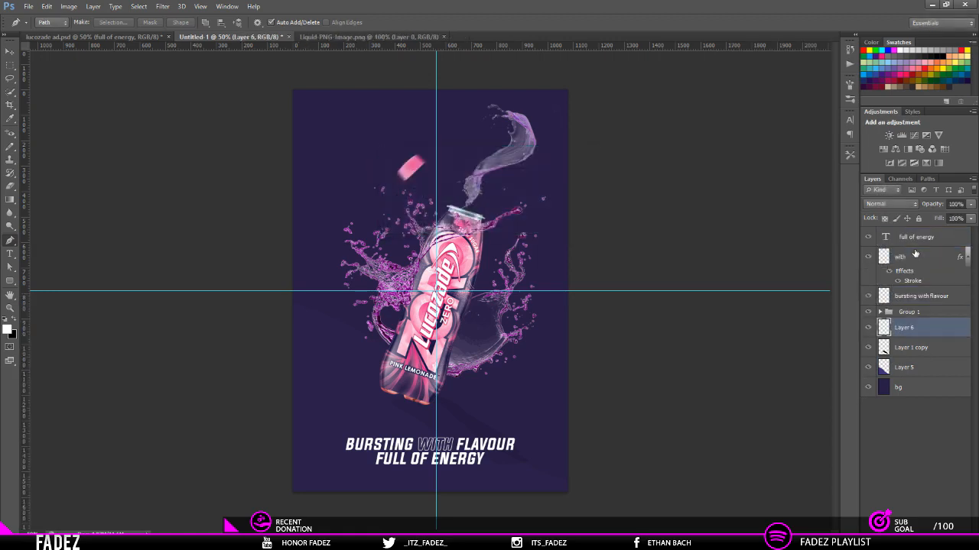
{"action": "key", "text": "ctrl+bracketleft"}
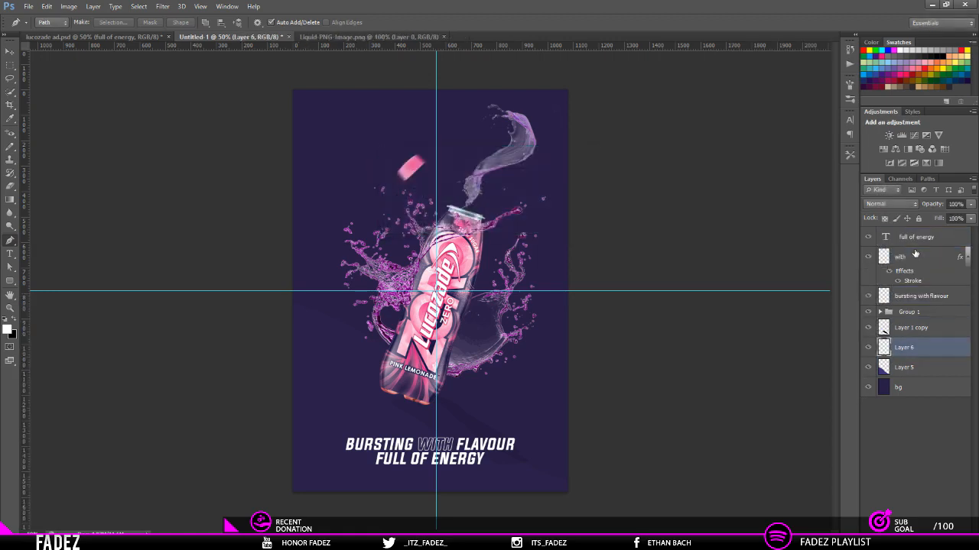
Step: Paint a soft white glow behind the bottle with a 940 px Brush and lower its layer's opacity to 11%
{"action": "right_click", "coordinate": [10, 146]}
{"action": "left_click", "coordinate": [46, 143]}
{"action": "mouse_move", "coordinate": [396, 281]}
{"action": "left_mouse_down"}
{"action": "mouse_move", "coordinate": [420, 264]}
{"action": "mouse_move", "coordinate": [419, 133]}
{"action": "left_mouse_up"}
{"action": "left_click_drag", "start_coordinate": [424, 299], "coordinate": [474, 299]}
{"action": "left_click", "coordinate": [434, 300]}
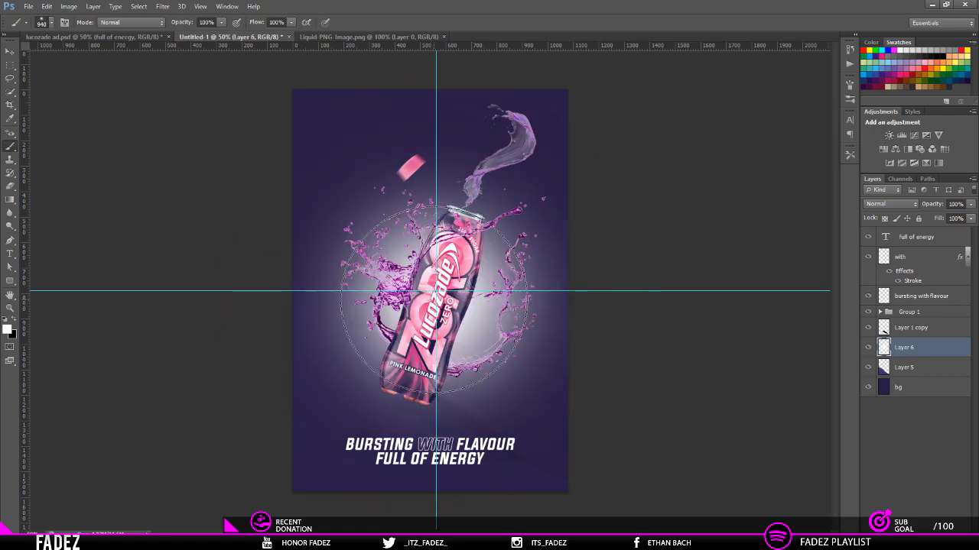
{"action": "left_click_drag", "start_coordinate": [933, 205], "coordinate": [866, 209]}
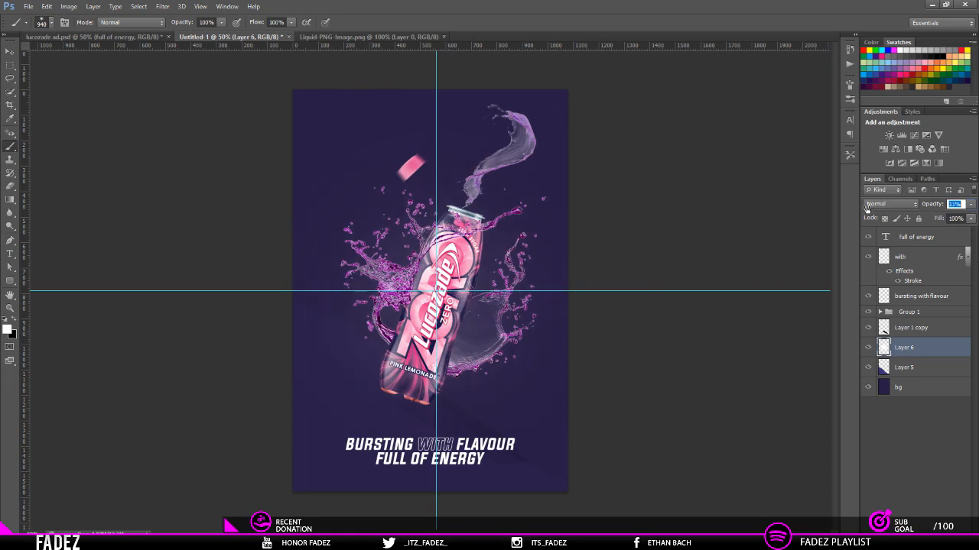
{"action": "left_click", "coordinate": [919, 471]}
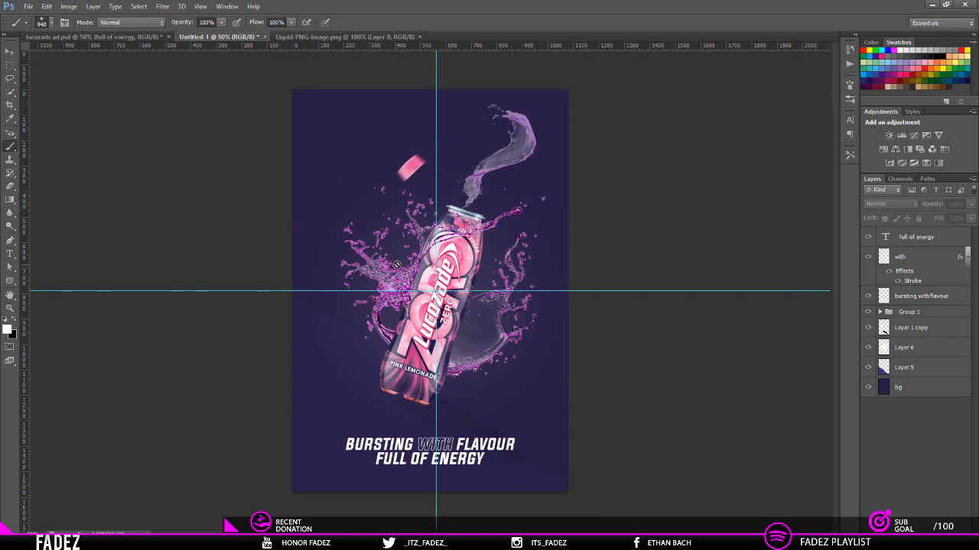
Step: Add a new top layer, paint a soft white glow at the poster's upper edge and lower the layer's opacity to 22%
{"action": "key", "text": "ctrl+shift+n"}
{"action": "key", "text": "Return"}
{"action": "key", "text": "ctrl+plus"}
{"action": "key", "text": "ctrl+minus"}
{"action": "key", "text": "ctrl+minus"}
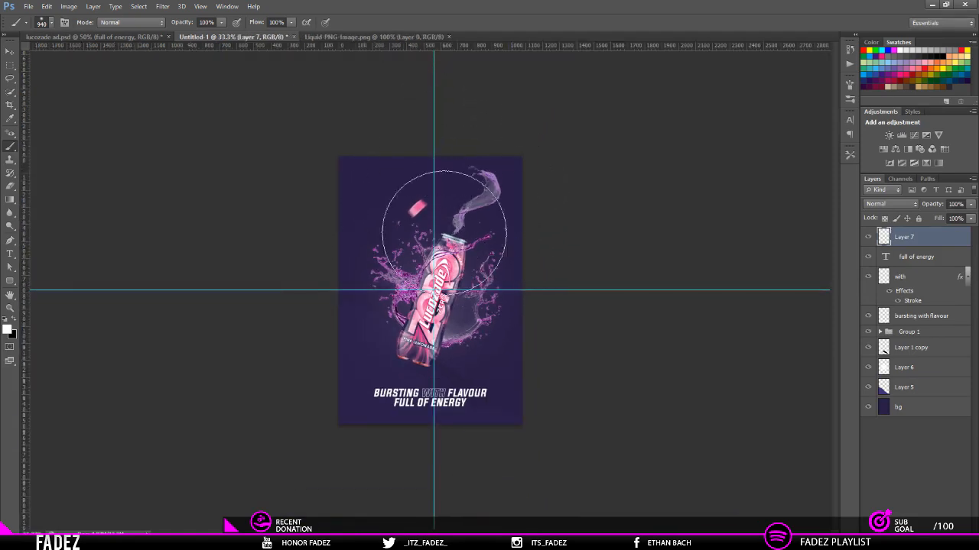
{"action": "left_click_drag", "start_coordinate": [404, 257], "coordinate": [433, 190]}
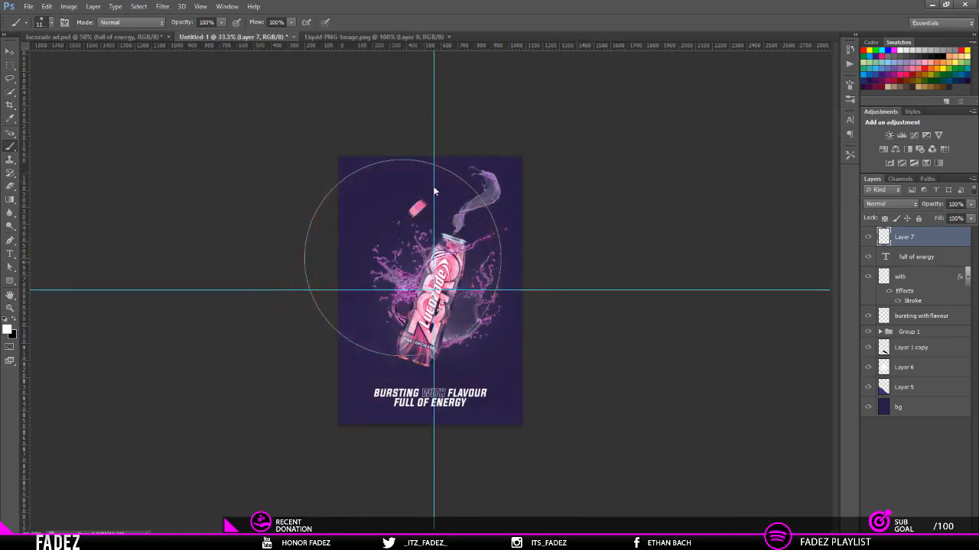
{"action": "left_click", "coordinate": [434, 129]}
{"action": "left_click_drag", "start_coordinate": [929, 205], "coordinate": [891, 206]}
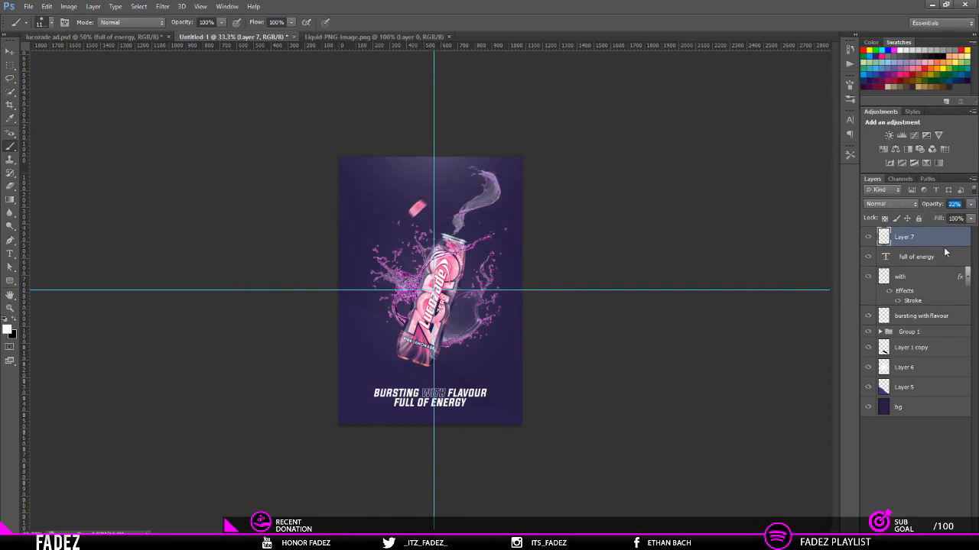
{"action": "left_click", "coordinate": [918, 316]}
{"action": "left_click", "coordinate": [892, 236]}
{"action": "left_click", "coordinate": [870, 236]}
{"action": "left_click", "coordinate": [870, 236]}
Step: Reduce the opacity of Layer 6, the white glow behind the bottle, to 8%
{"action": "left_click", "coordinate": [881, 370]}
{"action": "left_click_drag", "start_coordinate": [936, 205], "coordinate": [929, 208]}
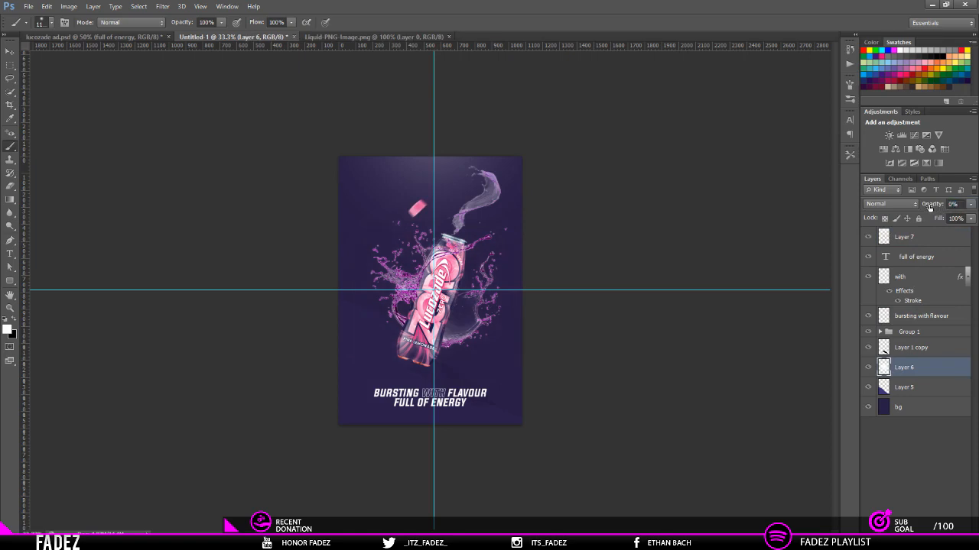
{"action": "left_click_drag", "start_coordinate": [931, 205], "coordinate": [942, 207]}
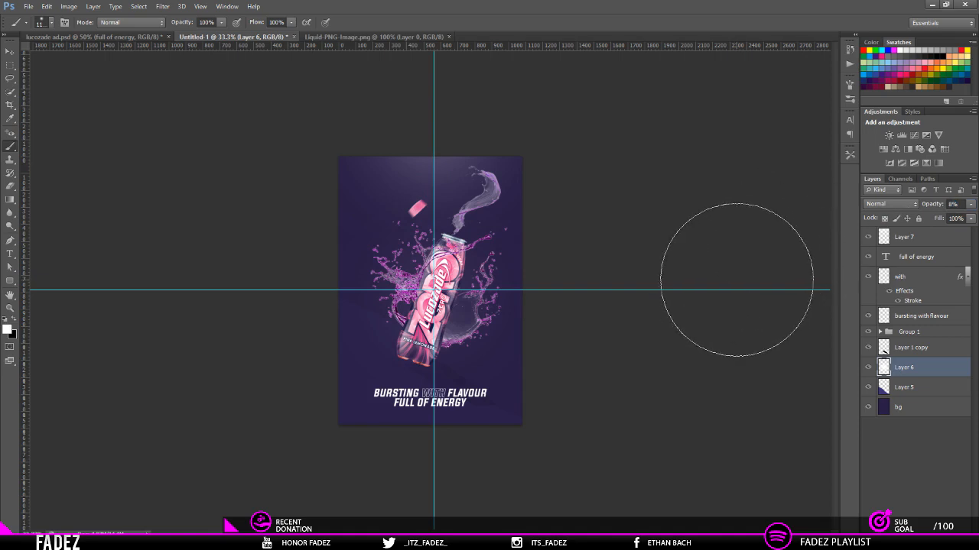
Step: Add a layer directly below Layer 6, paint soft black shading around the poster's edges and set the layer's opacity to 19%
{"action": "key", "text": "ctrl+shift+n"}
{"action": "key", "text": "Return"}
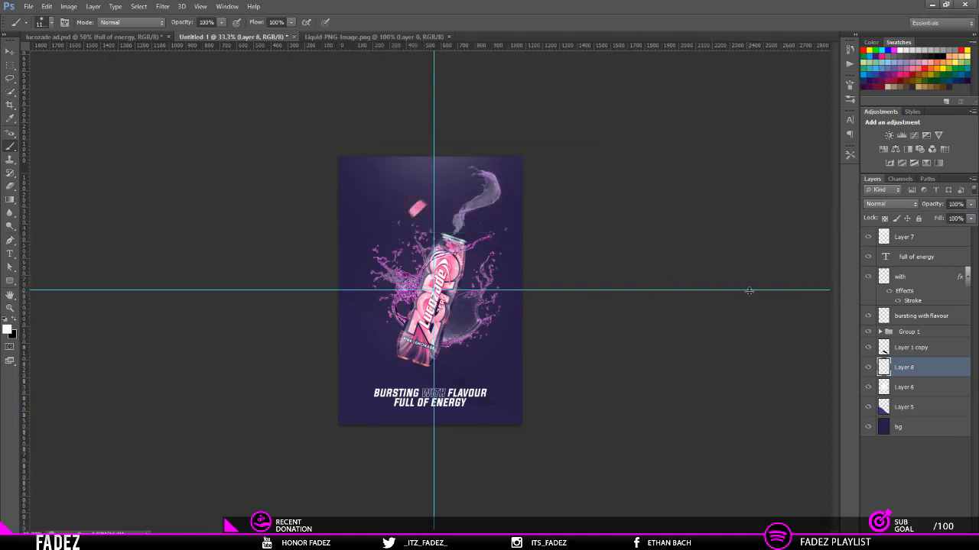
{"action": "key", "text": "ctrl+bracketleft"}
{"action": "left_click", "coordinate": [16, 320]}
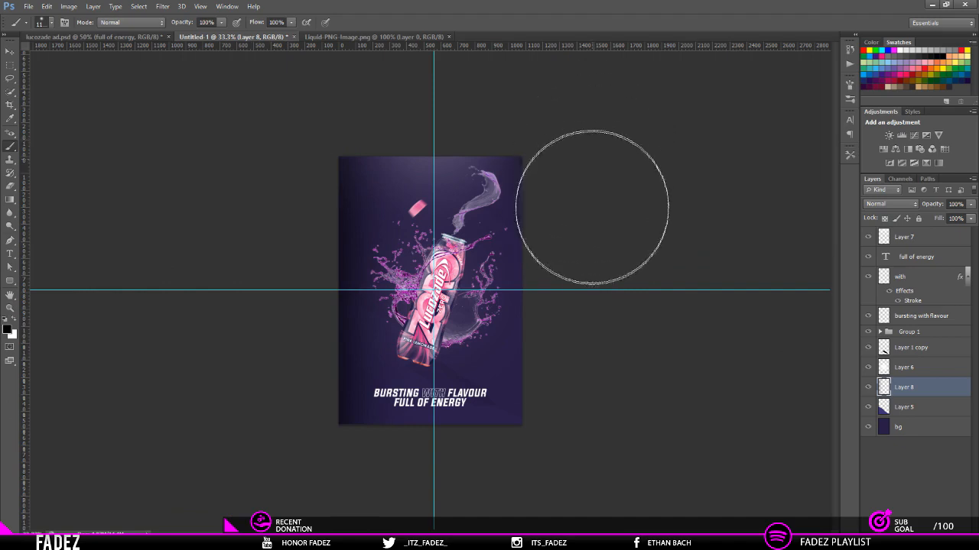
{"action": "left_click_drag", "start_coordinate": [592, 201], "coordinate": [616, 517]}
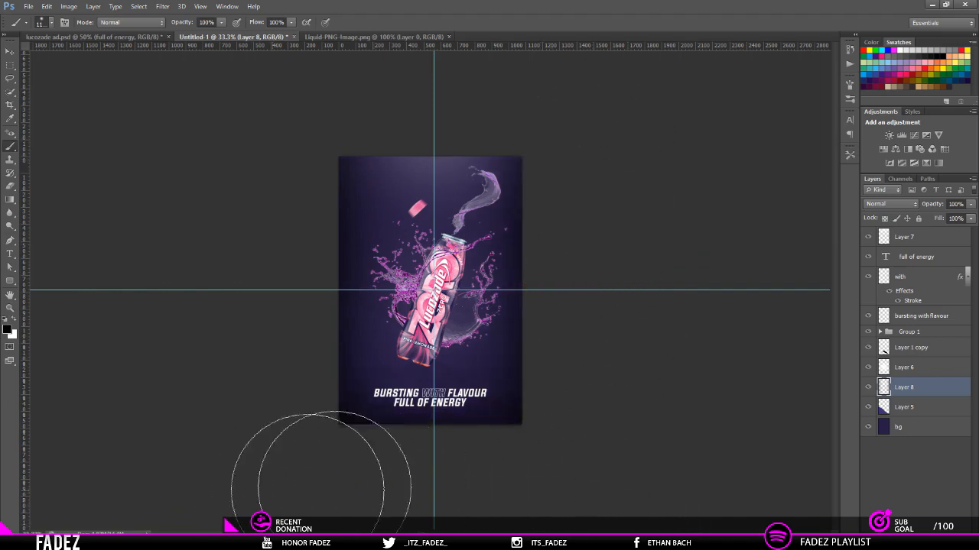
{"action": "left_click_drag", "start_coordinate": [931, 206], "coordinate": [892, 206]}
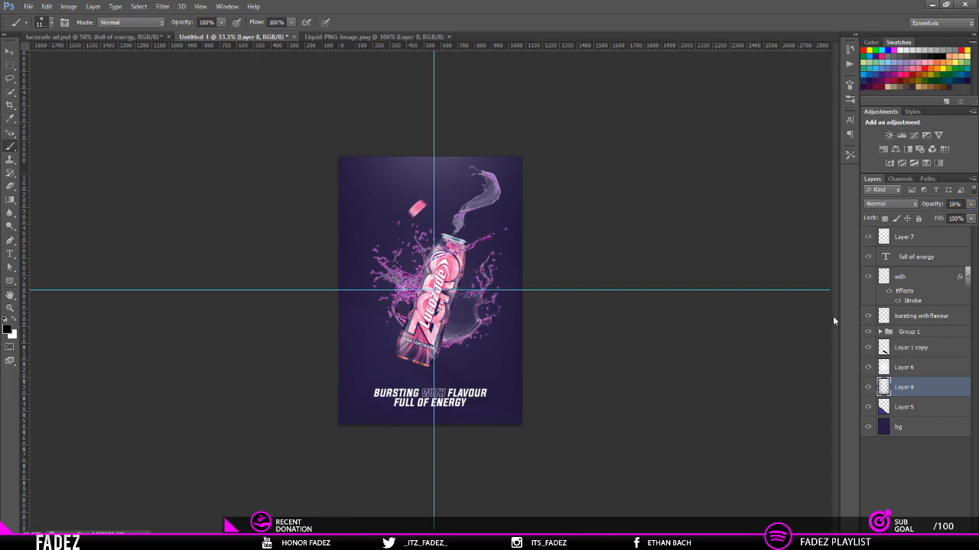
Step: Add a new layer directly below Layer 7 and paint soft white strokes along the bottle with a smaller Brush
{"action": "key", "text": "ctrl+plus"}
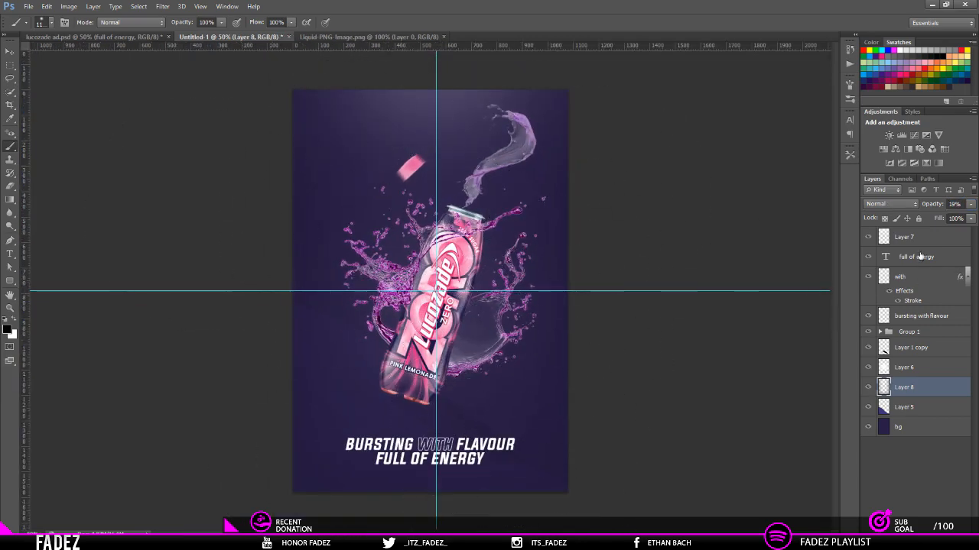
{"action": "left_click", "coordinate": [902, 228]}
{"action": "key", "text": "ctrl+shift+n"}
{"action": "key", "text": "Return"}
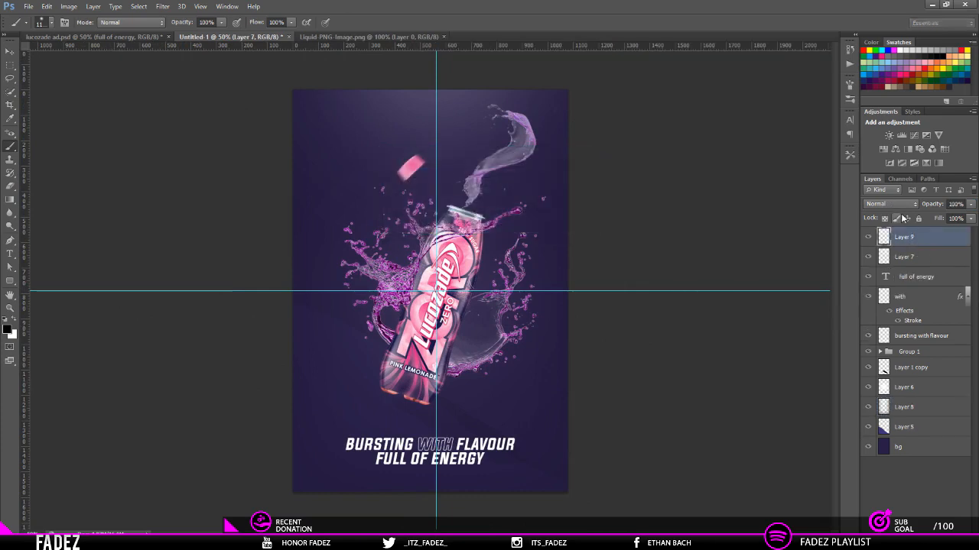
{"action": "key", "text": "ctrl+bracketleft"}
{"action": "key", "text": "x"}
{"action": "mouse_move", "coordinate": [470, 268]}
{"action": "left_mouse_down"}
{"action": "mouse_move", "coordinate": [440, 269]}
{"action": "mouse_move", "coordinate": [361, 265]}
{"action": "left_mouse_up"}
{"action": "left_click_drag", "start_coordinate": [463, 229], "coordinate": [405, 358]}
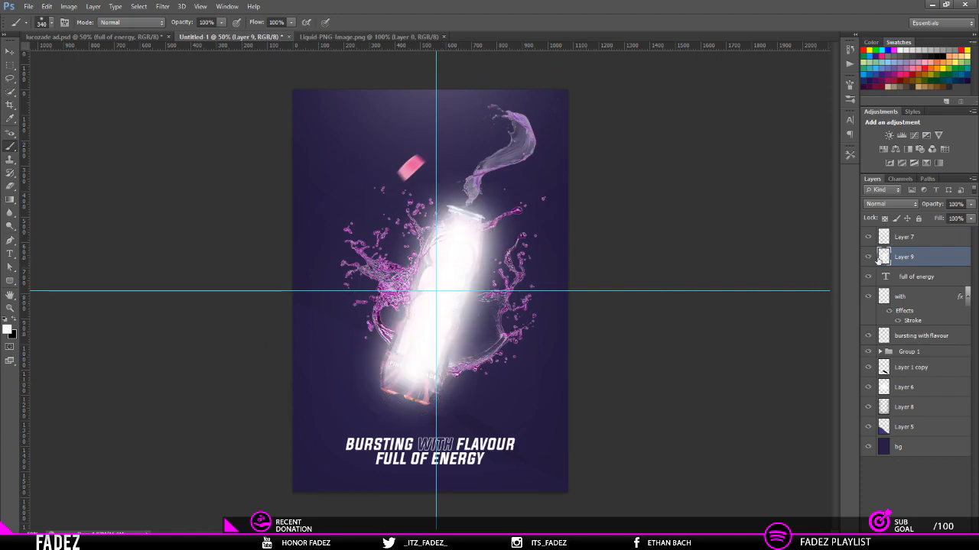
Step: Set the bottle highlight layer to the Overlay blend mode at 12% opacity
{"action": "left_click", "coordinate": [896, 204]}
{"action": "left_click", "coordinate": [881, 376]}
{"action": "mouse_move", "coordinate": [940, 208]}
{"action": "left_mouse_down"}
{"action": "mouse_move", "coordinate": [890, 206]}
{"action": "mouse_move", "coordinate": [900, 212]}
{"action": "left_mouse_up"}
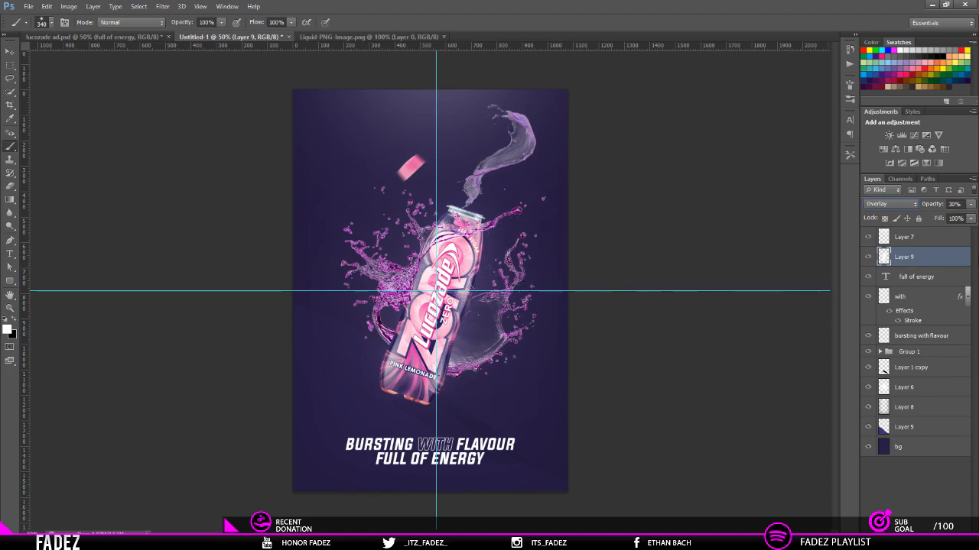
{"action": "left_click_drag", "start_coordinate": [929, 208], "coordinate": [917, 208]}
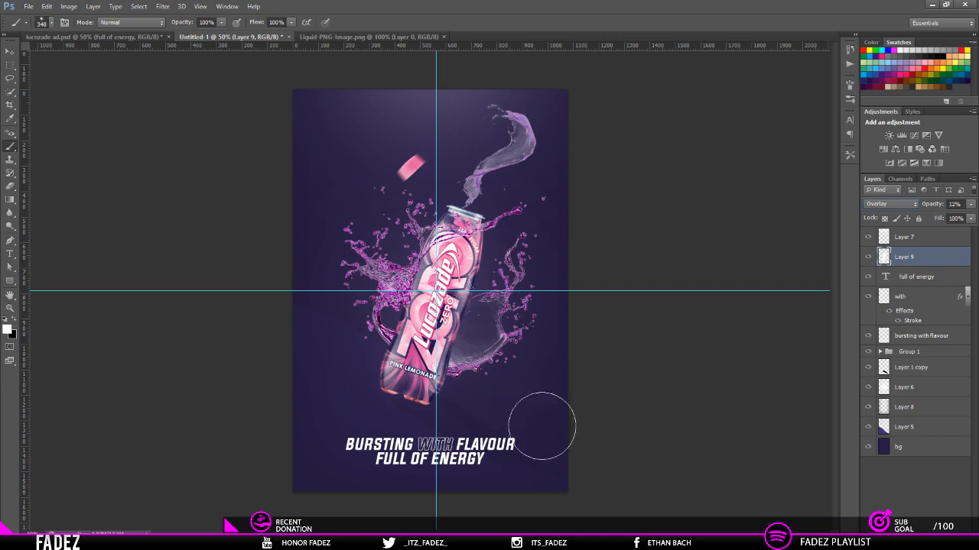
Step: Select Layer 7, switch to the lucozade ad.psd document and expand its CCs group
{"action": "left_click", "coordinate": [918, 239]}
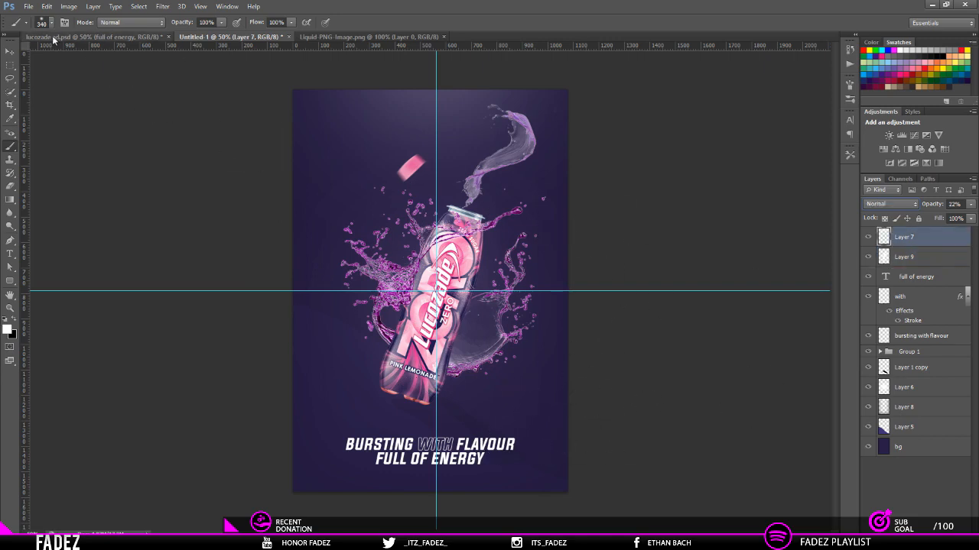
{"action": "left_click", "coordinate": [10, 52]}
{"action": "left_click", "coordinate": [99, 37]}
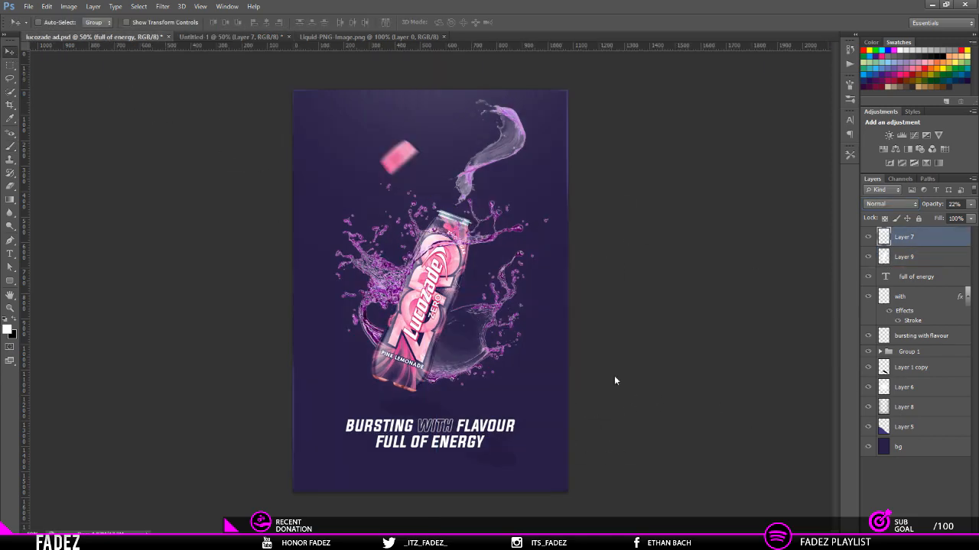
{"action": "left_click", "coordinate": [887, 267]}
{"action": "left_click", "coordinate": [888, 256]}
{"action": "left_click", "coordinate": [888, 257]}
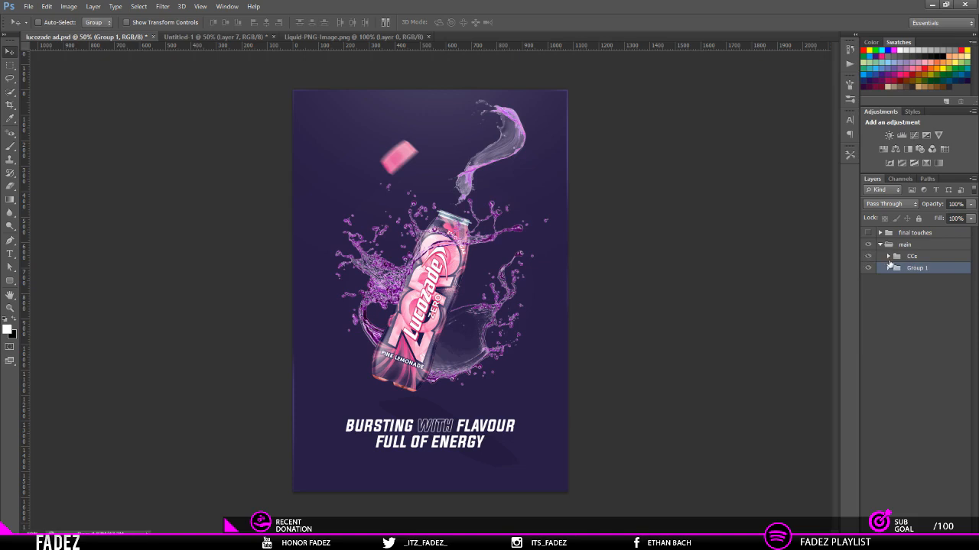
{"action": "left_click", "coordinate": [888, 257]}
Step: Preview the first three hzrd//cc colour groups in CCs, one at a time
{"action": "left_click", "coordinate": [868, 291]}
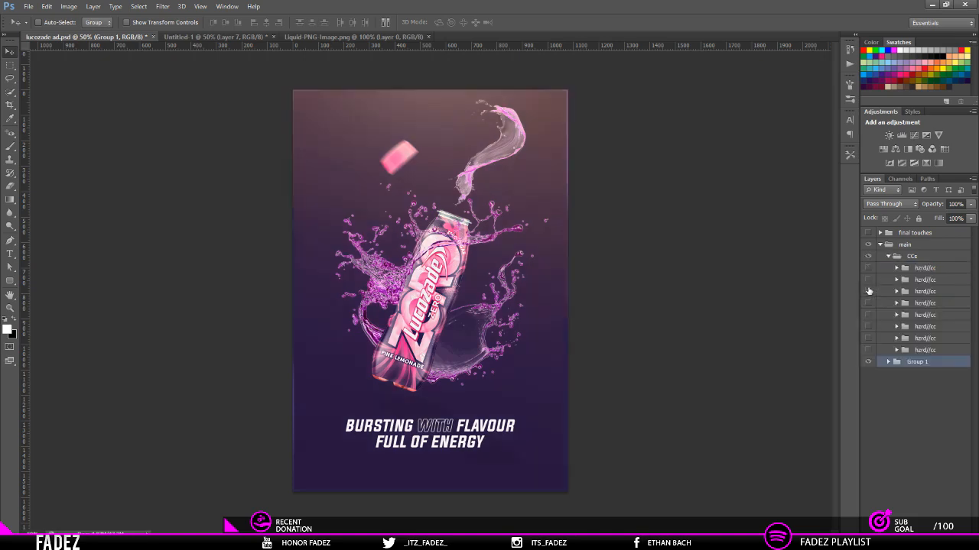
{"action": "left_click", "coordinate": [868, 291]}
{"action": "left_click", "coordinate": [867, 280]}
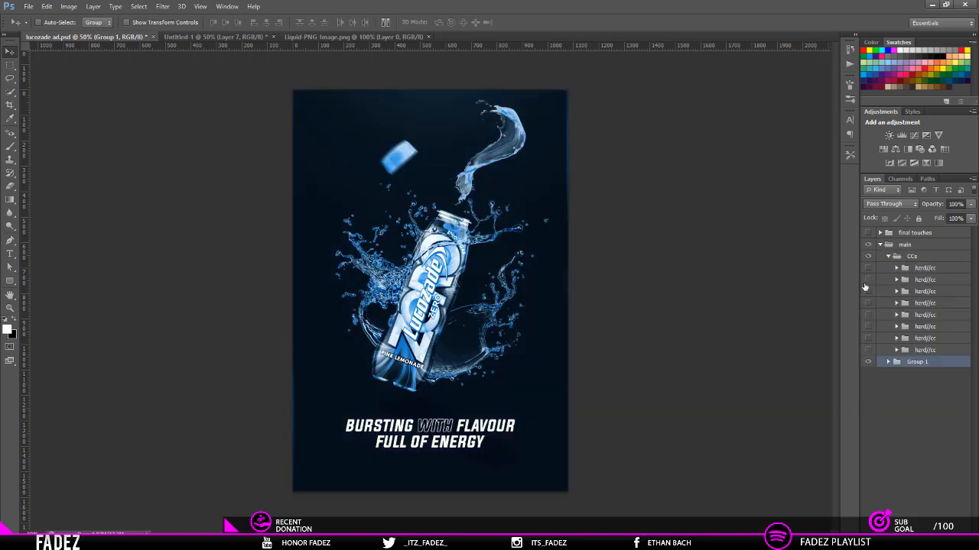
{"action": "left_click", "coordinate": [867, 281]}
{"action": "left_click", "coordinate": [868, 268]}
{"action": "left_click", "coordinate": [867, 268]}
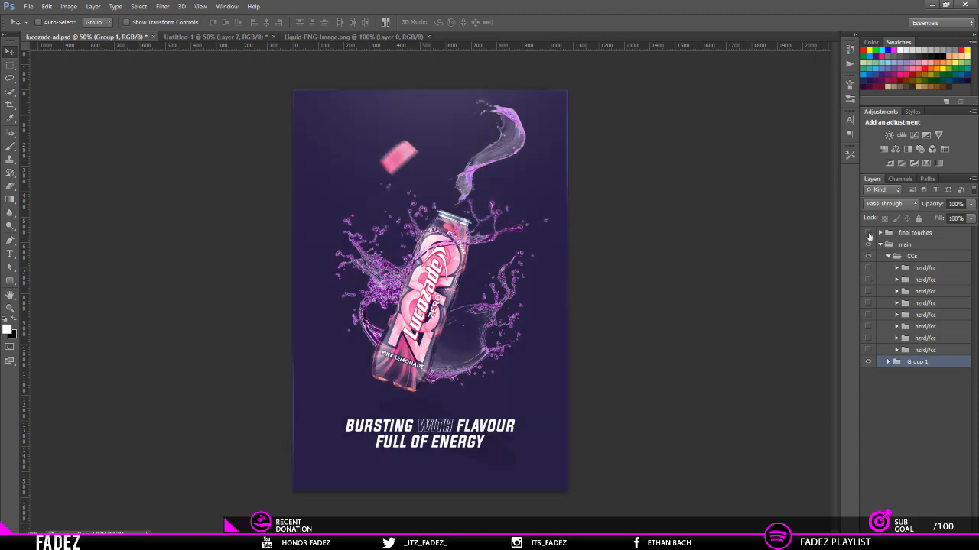
Step: Examine the final touches group and the effect of its layers, then collapse and hide the group
{"action": "left_click", "coordinate": [879, 236]}
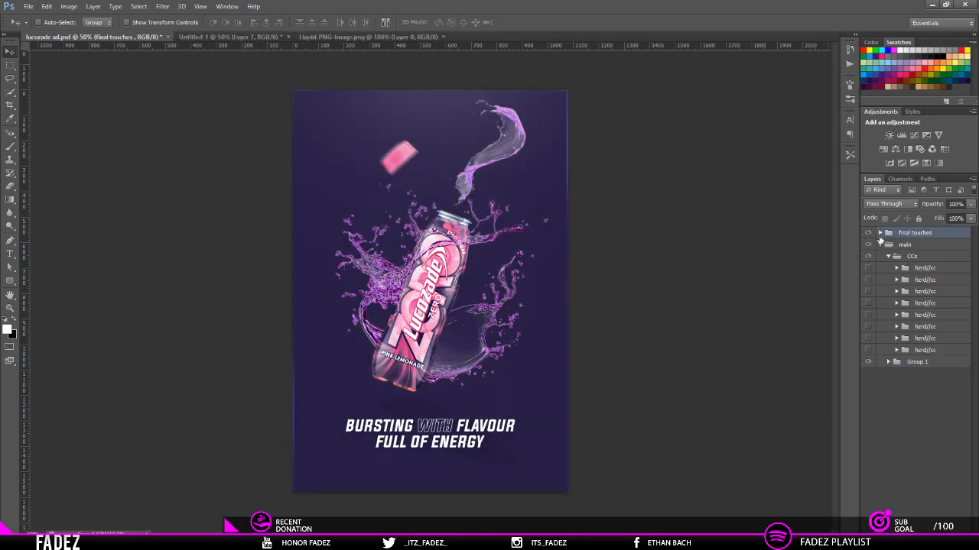
{"action": "left_click", "coordinate": [879, 233]}
{"action": "left_click_drag", "start_coordinate": [867, 260], "coordinate": [868, 295]}
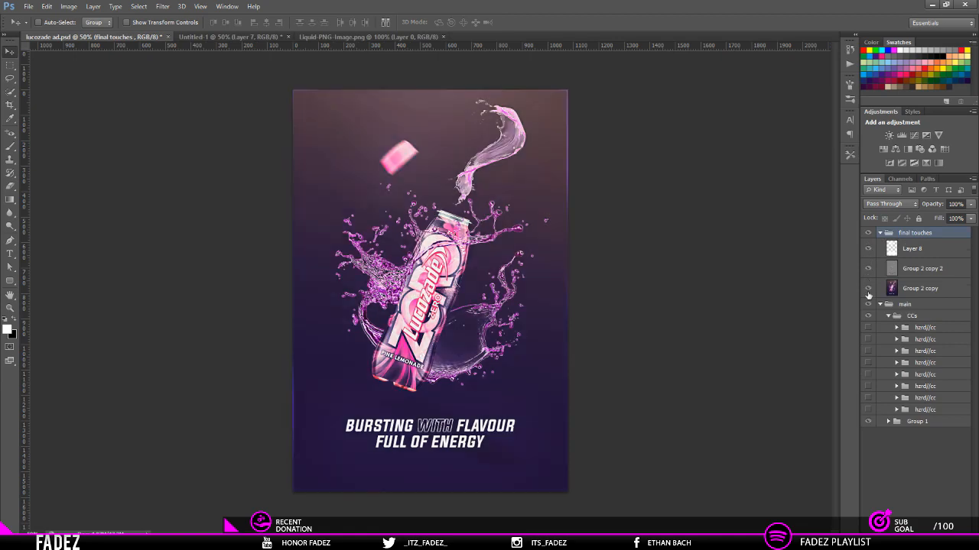
{"action": "left_click", "coordinate": [880, 232]}
{"action": "left_click", "coordinate": [868, 233]}
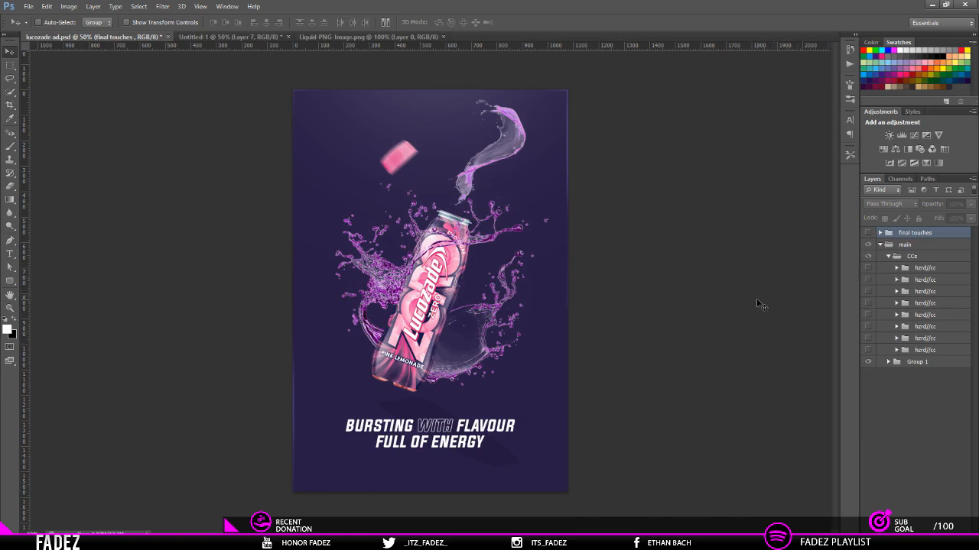
Step: Compare the third, second and first hzrd//cc colour groups again by toggling their visibility
{"action": "left_click", "coordinate": [869, 292]}
{"action": "left_click", "coordinate": [867, 281]}
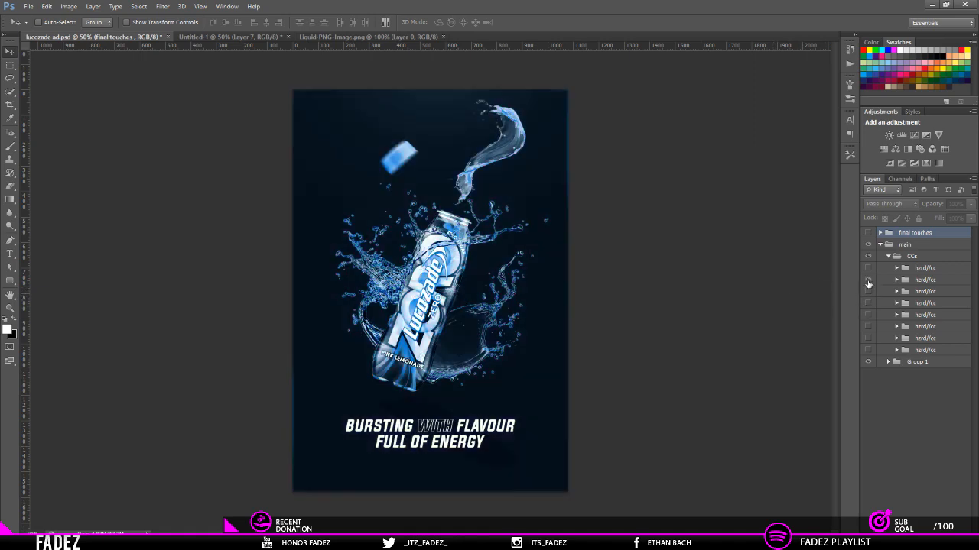
{"action": "left_click", "coordinate": [868, 280]}
{"action": "left_click", "coordinate": [868, 268]}
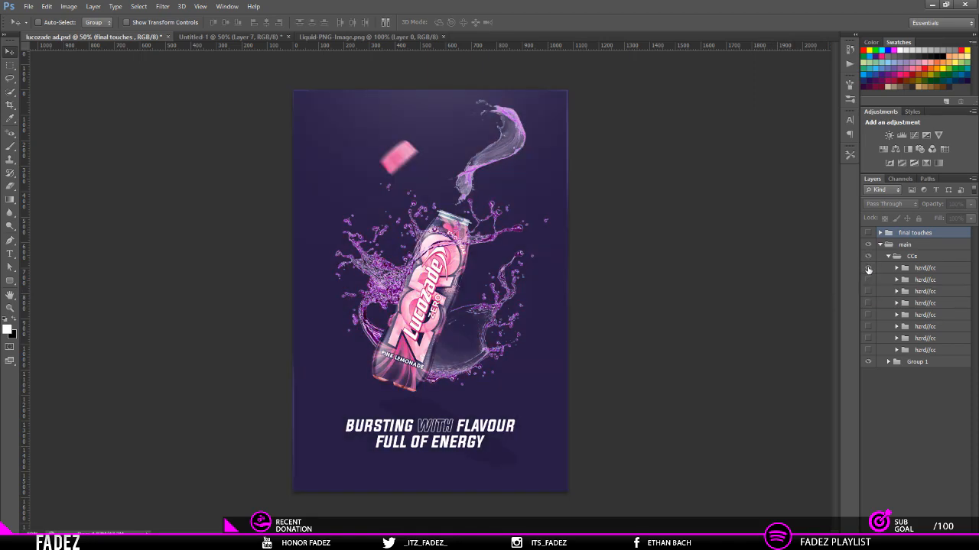
{"action": "left_click", "coordinate": [868, 268]}
{"action": "left_click", "coordinate": [868, 269]}
Step: Preview the remaining five hzrd//cc colour groups in CCs, from the fourth to the eighth
{"action": "left_click", "coordinate": [868, 327]}
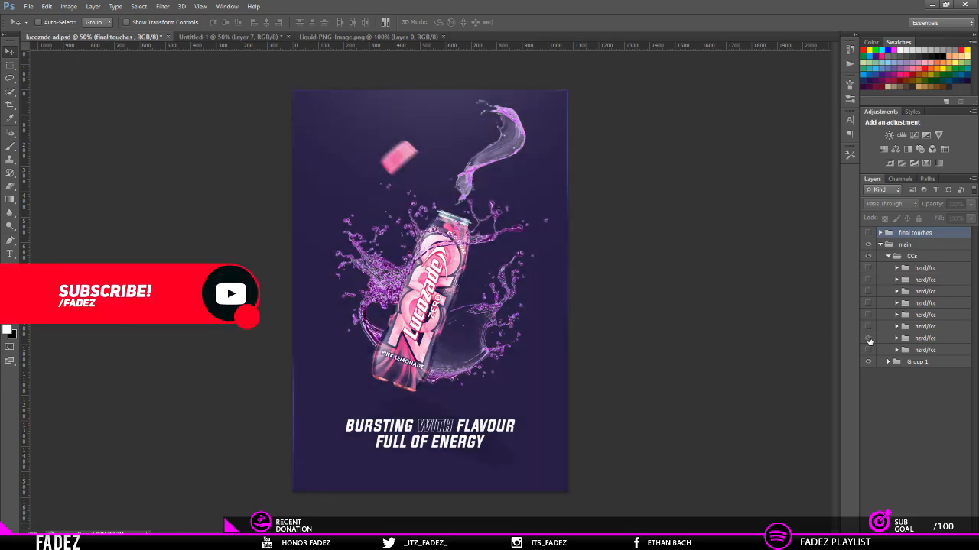
{"action": "left_click", "coordinate": [867, 338]}
{"action": "left_click", "coordinate": [869, 340]}
{"action": "left_click", "coordinate": [869, 350]}
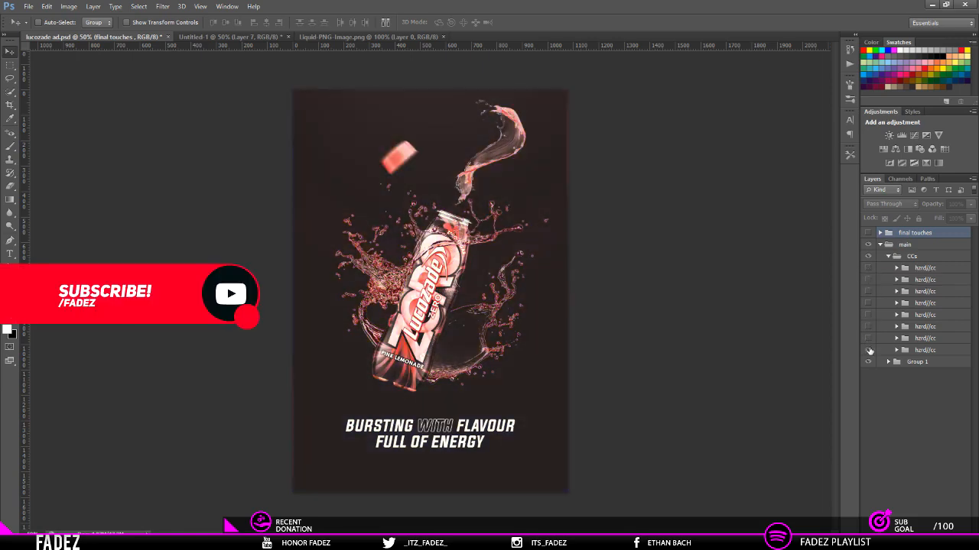
{"action": "left_click", "coordinate": [870, 330]}
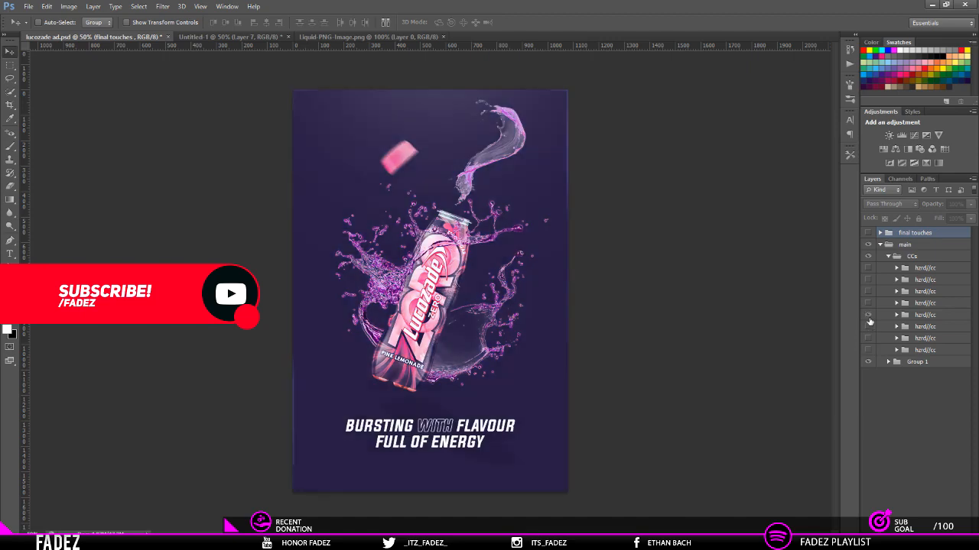
{"action": "left_click", "coordinate": [869, 322]}
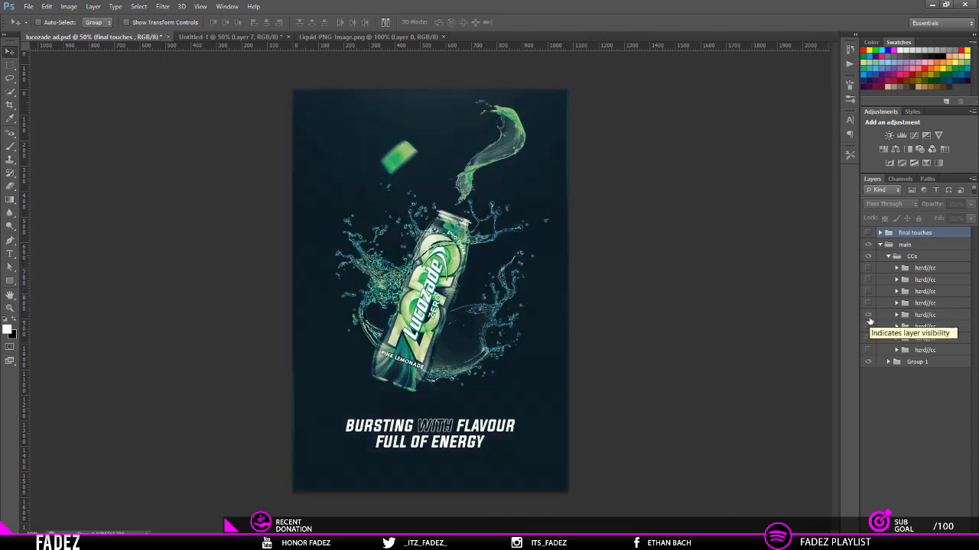
{"action": "left_click", "coordinate": [869, 315]}
{"action": "left_click", "coordinate": [869, 303]}
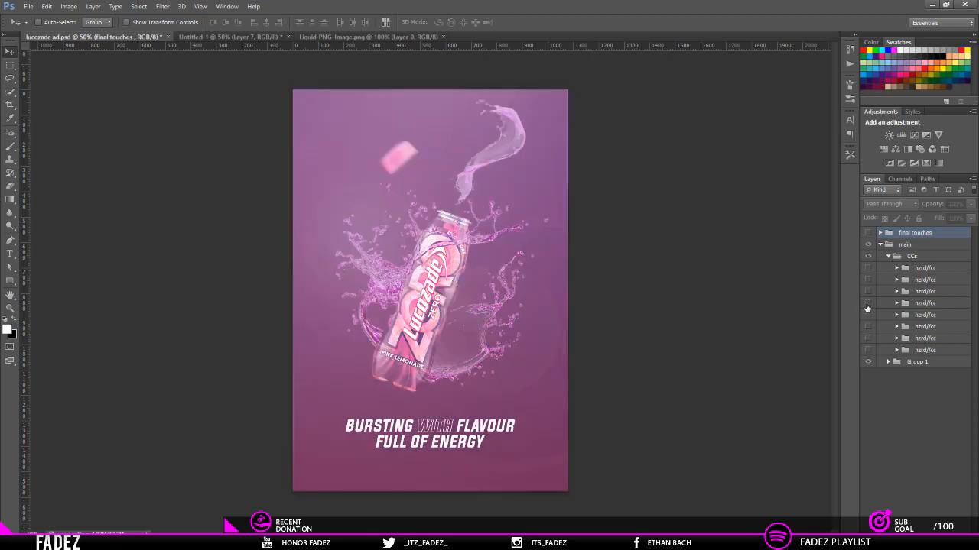
{"action": "left_click", "coordinate": [869, 306]}
Step: Compare the second, third, seventh and eighth hzrd//cc colour groups once more on the reference poster
{"action": "left_click", "coordinate": [869, 294]}
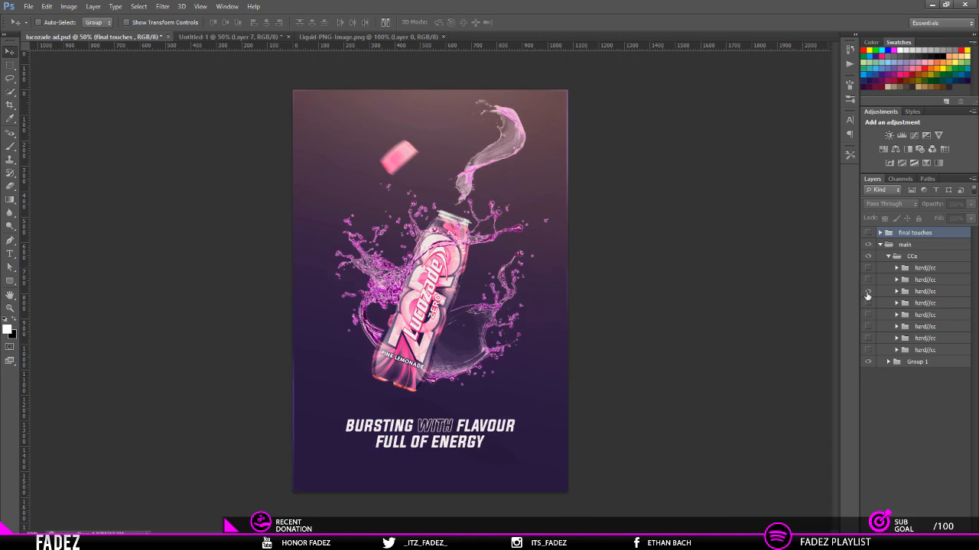
{"action": "left_click", "coordinate": [868, 292]}
{"action": "left_click", "coordinate": [867, 282]}
{"action": "left_click", "coordinate": [868, 281]}
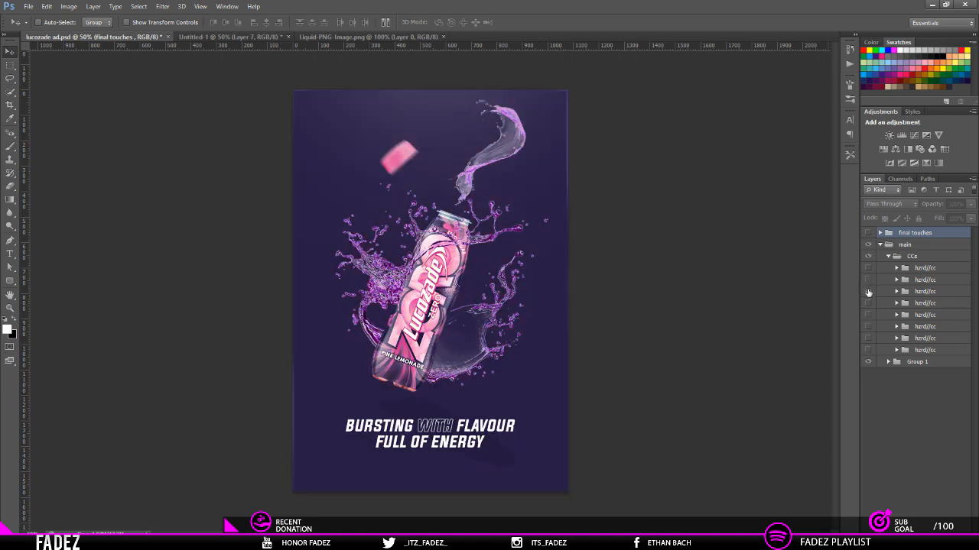
{"action": "left_click", "coordinate": [868, 292]}
{"action": "left_click", "coordinate": [867, 295]}
{"action": "left_click", "coordinate": [869, 350]}
{"action": "left_click", "coordinate": [869, 350]}
{"action": "left_click", "coordinate": [868, 340]}
{"action": "left_click", "coordinate": [868, 339]}
Step: Show the sixth hzrd//cc colour group in CCs and copy it to the top of the Untitled-1 layer stack
{"action": "left_click", "coordinate": [868, 327]}
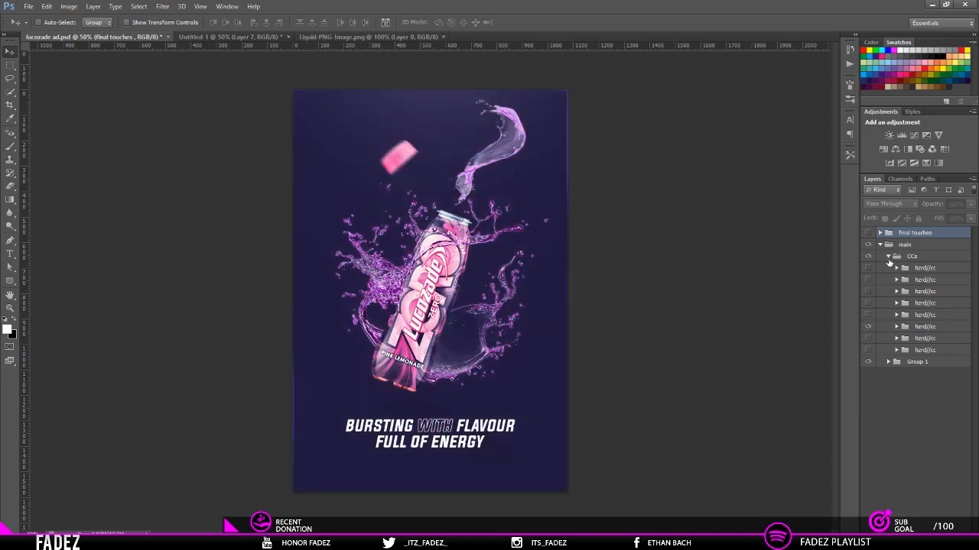
{"action": "left_click", "coordinate": [913, 327]}
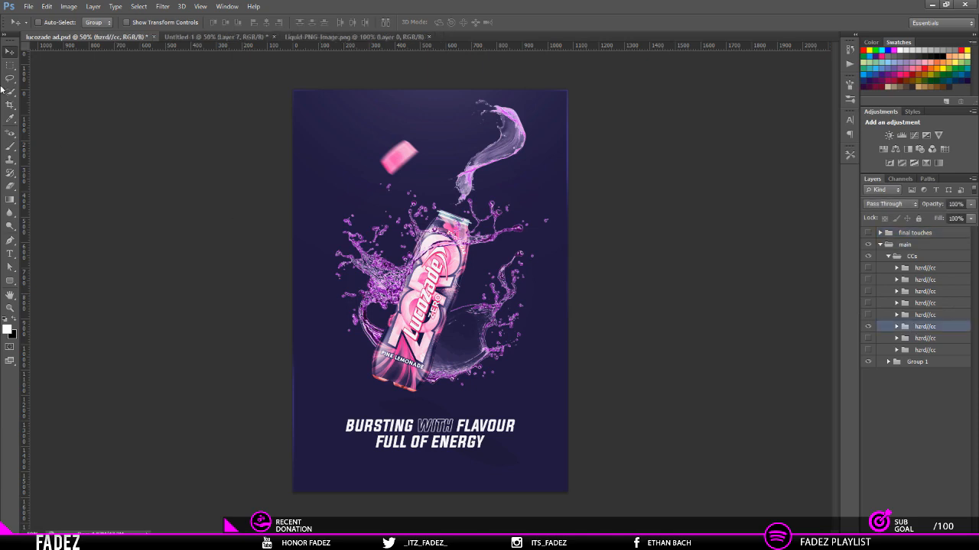
{"action": "left_click", "coordinate": [224, 38]}
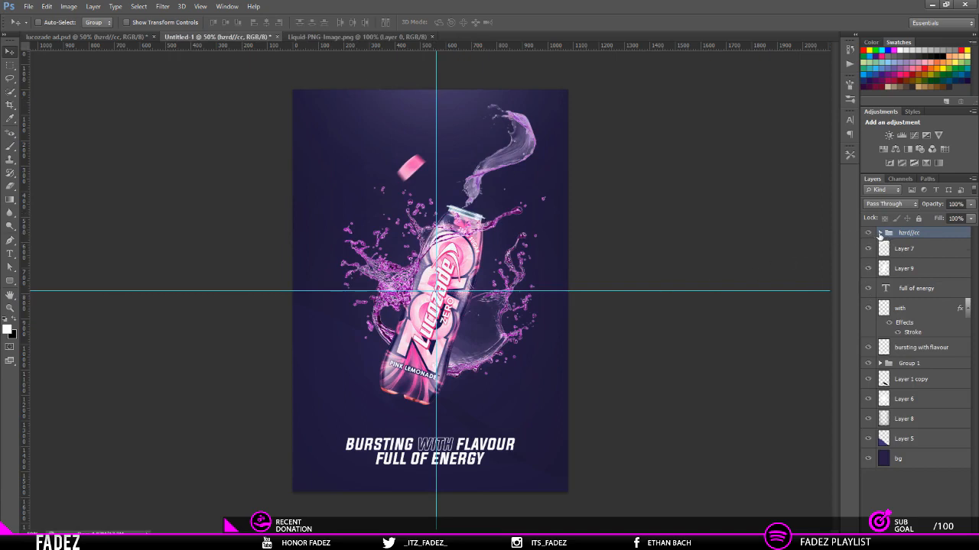
Step: Examine the contents of the hzrd//cc group and its nested CC. groups
{"action": "left_click", "coordinate": [879, 233]}
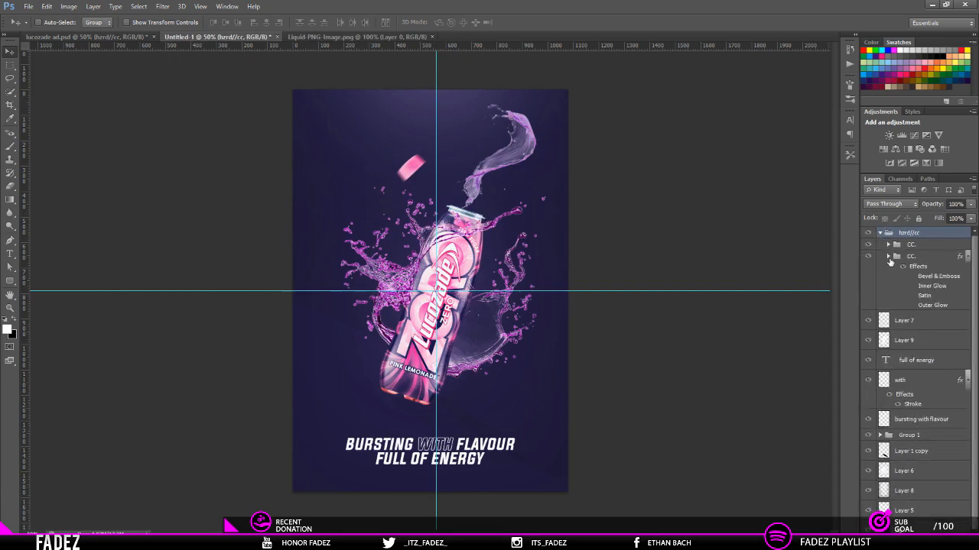
{"action": "left_click", "coordinate": [889, 256]}
{"action": "left_click", "coordinate": [887, 244]}
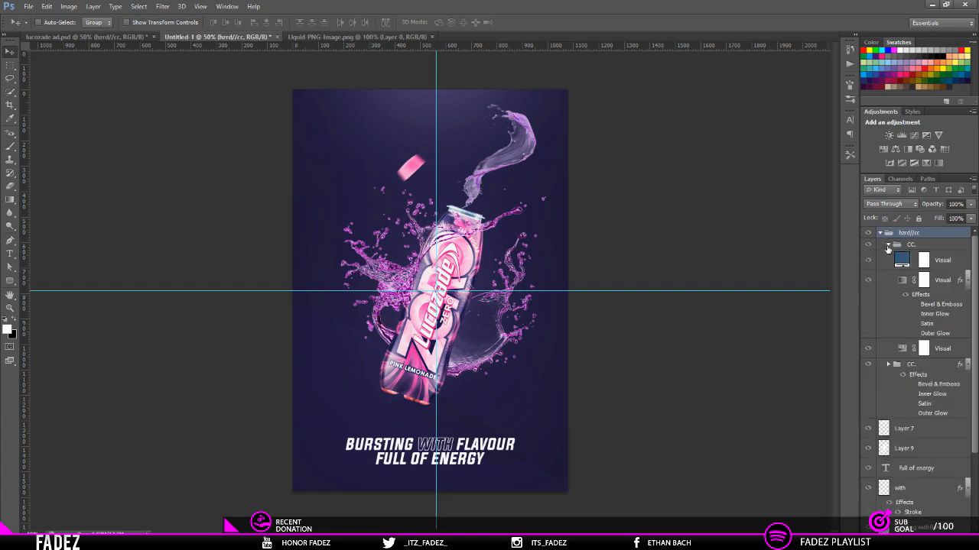
{"action": "left_click", "coordinate": [888, 245]}
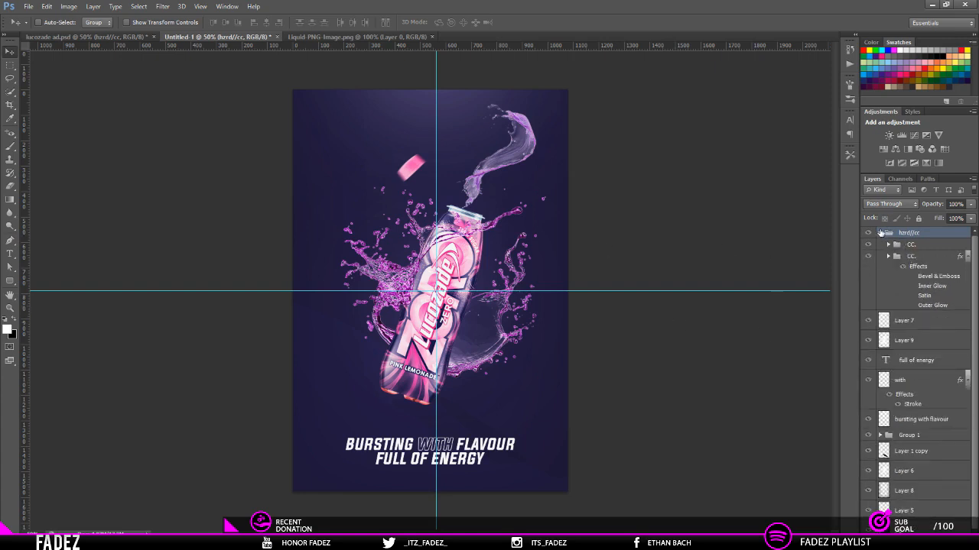
{"action": "left_click", "coordinate": [880, 233]}
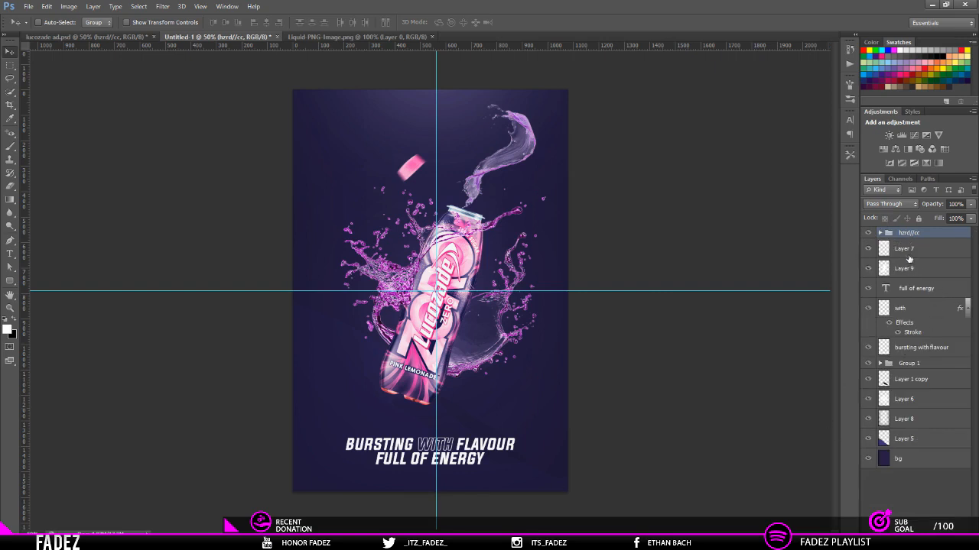
Step: Group the text layers from full of energy down to bursting with flavour and name the group text
{"action": "left_click", "coordinate": [909, 251]}
{"action": "left_click", "coordinate": [897, 269]}
{"action": "left_click", "coordinate": [920, 291]}
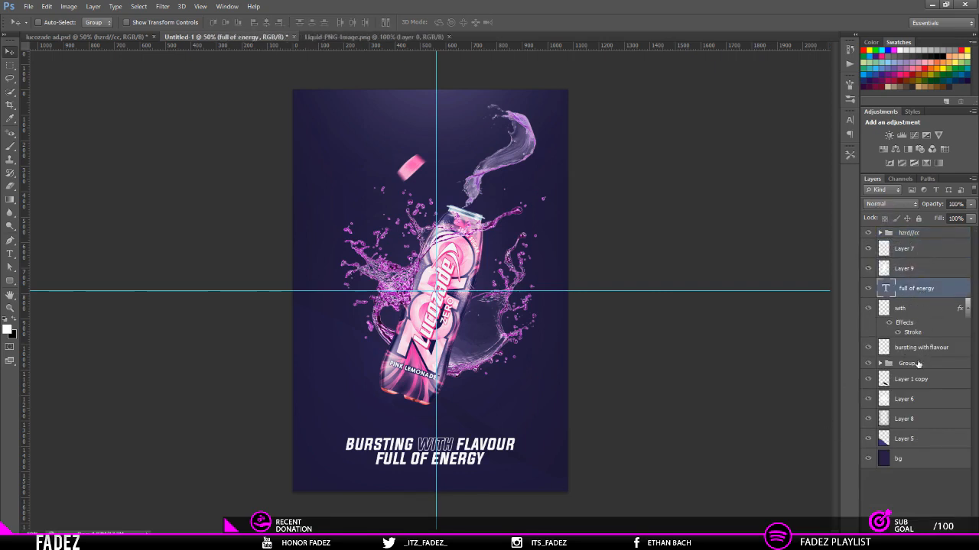
{"action": "left_click", "coordinate": [919, 353], "text": "shift"}
{"action": "key", "text": "ctrl+g"}
{"action": "double_click", "coordinate": [909, 285]}
{"action": "type", "text": "text"}
{"action": "key", "text": "Return"}
Step: Group Layer 1 copy, Layer 6 and Layer 8 and name the group lighting etc
{"action": "left_click", "coordinate": [926, 435]}
{"action": "left_click", "coordinate": [910, 314]}
{"action": "left_click", "coordinate": [907, 355], "text": "shift"}
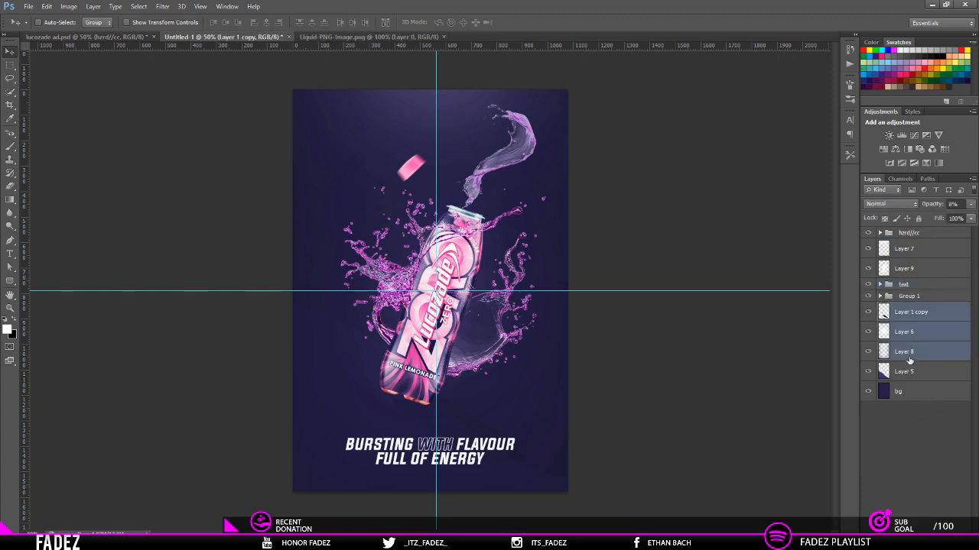
{"action": "key", "text": "ctrl+g"}
{"action": "double_click", "coordinate": [909, 308]}
{"action": "type", "text": "lighting"}
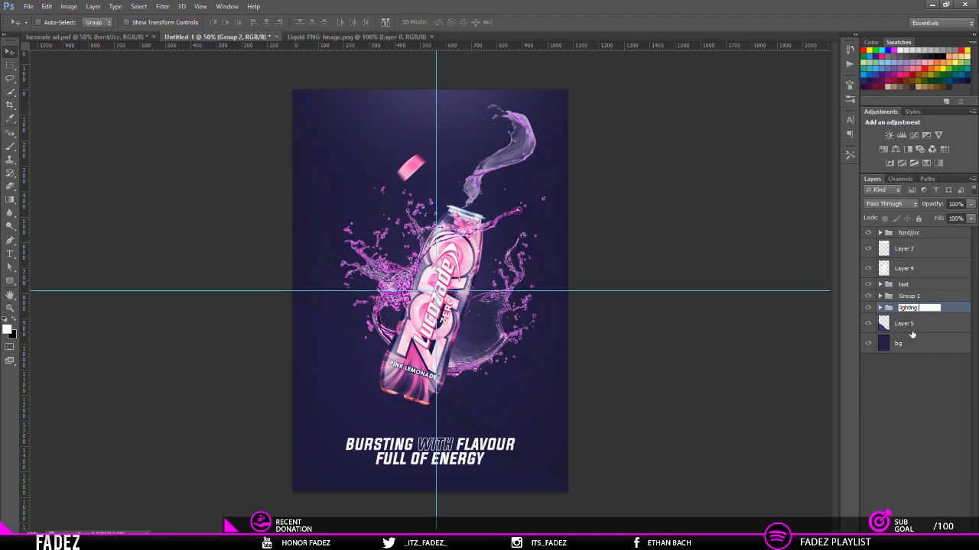
{"action": "key", "text": "Return"}
Step: Group Layer 5 with the bg layer and name the group bg
{"action": "left_click", "coordinate": [910, 325]}
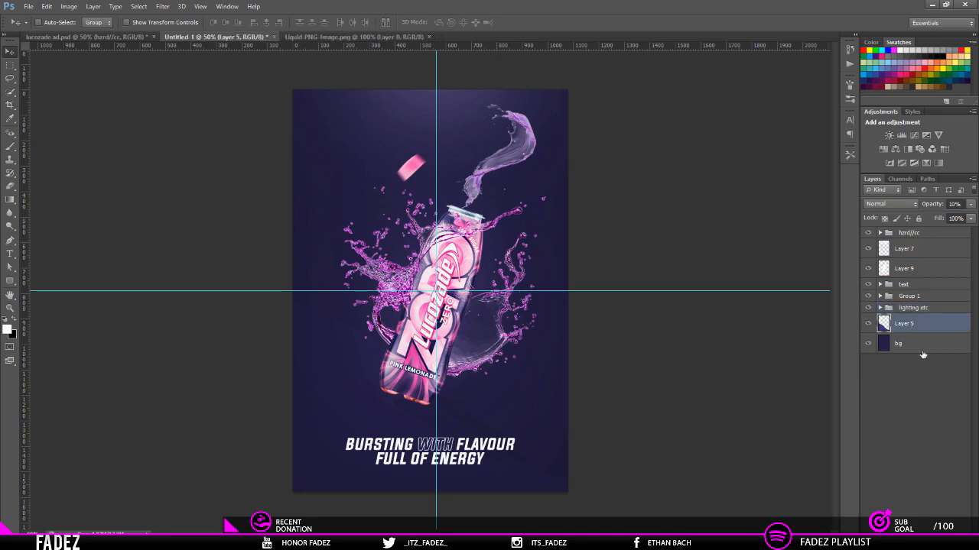
{"action": "left_click", "coordinate": [923, 350], "text": "shift"}
{"action": "key", "text": "ctrl+g"}
{"action": "double_click", "coordinate": [908, 320]}
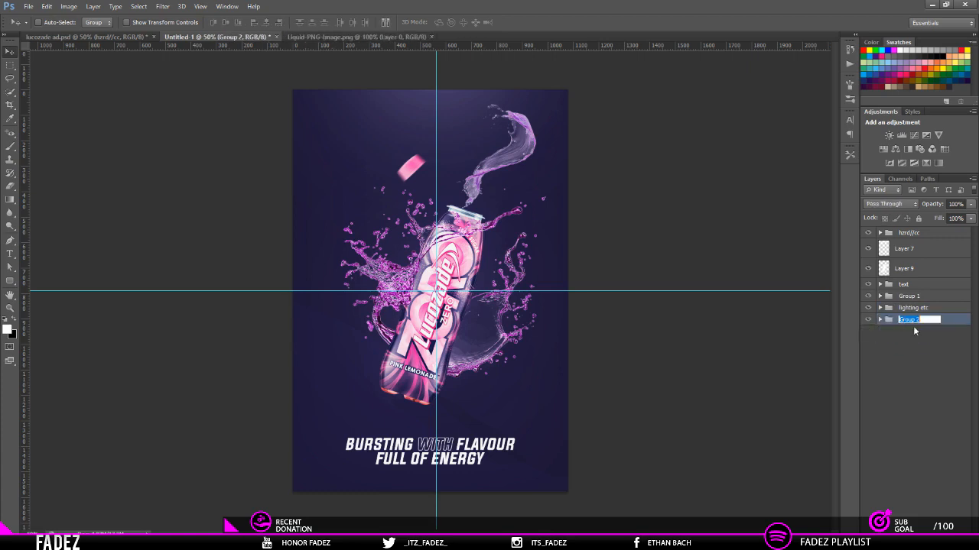
{"action": "type", "text": "bg"}
{"action": "key", "text": "Return"}
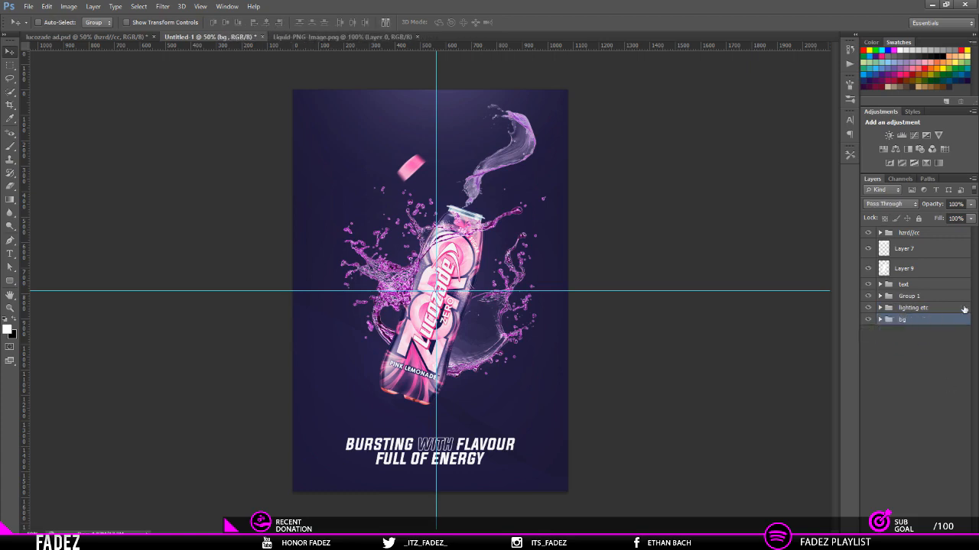
Step: Group Layer 7 and Layer 9 and name the group lights
{"action": "left_click", "coordinate": [905, 270]}
{"action": "left_click", "coordinate": [909, 252], "text": "shift"}
{"action": "key", "text": "ctrl+g"}
{"action": "double_click", "coordinate": [902, 249]}
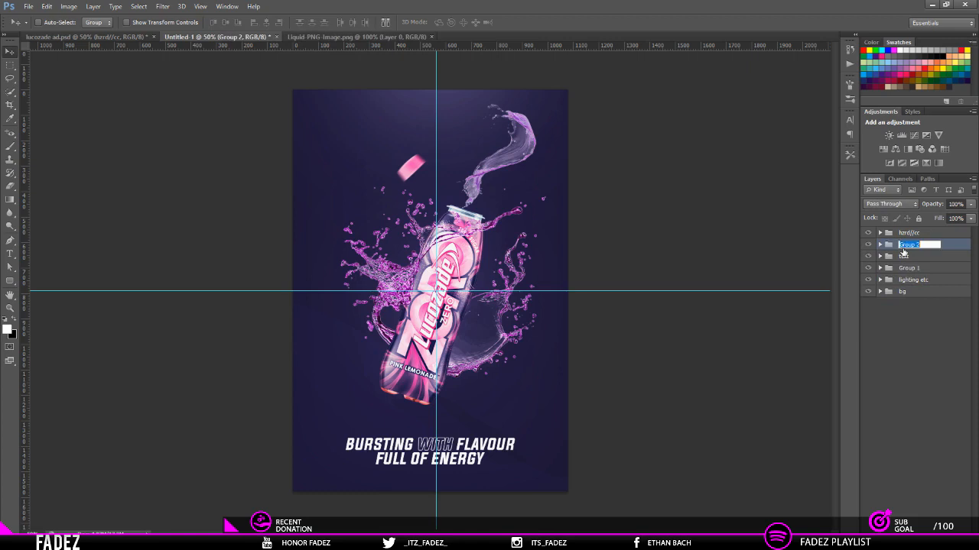
{"action": "type", "text": "lights"}
{"action": "key", "text": "Return"}
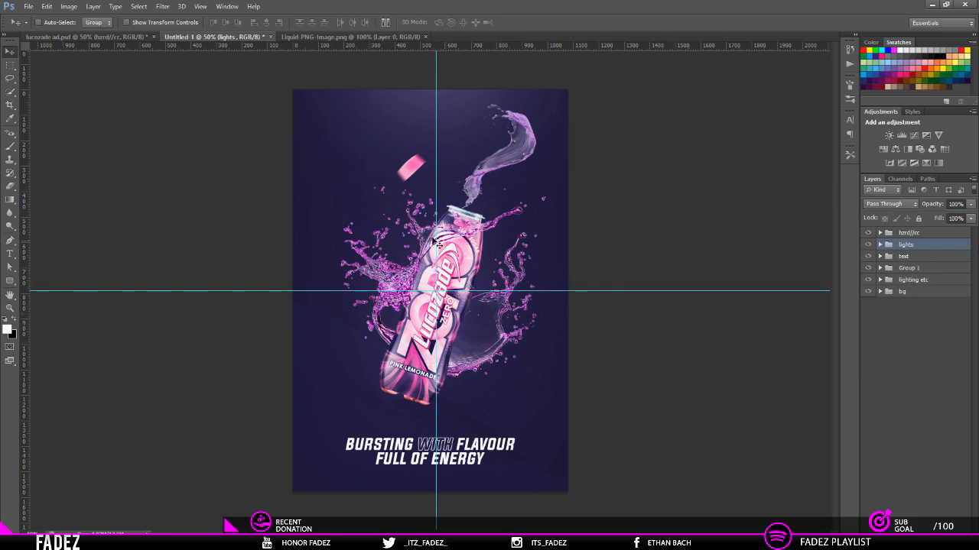
Step: Put all groups from hzrd//cc down to bg into one group and duplicate that group
{"action": "left_click", "coordinate": [929, 234]}
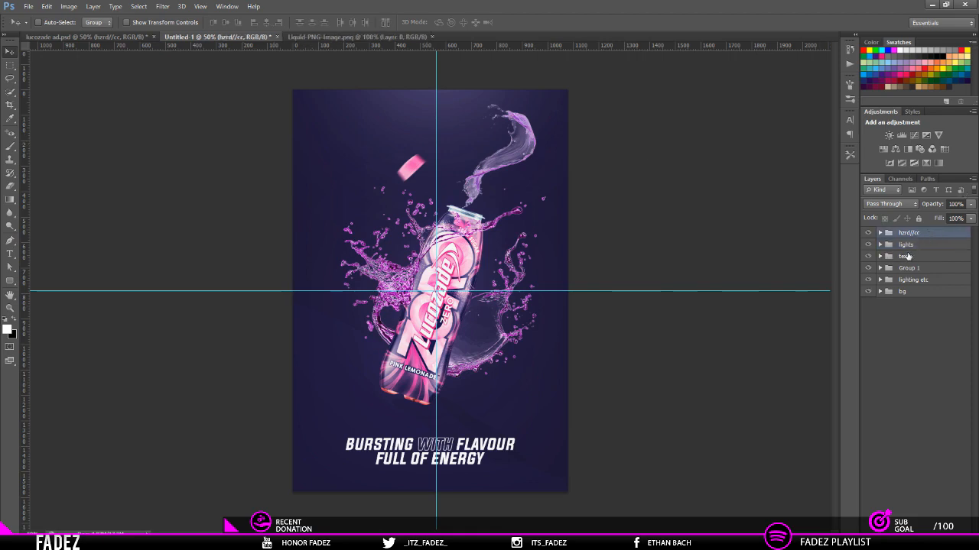
{"action": "left_click", "coordinate": [903, 291], "text": "shift"}
{"action": "key", "text": "ctrl+g"}
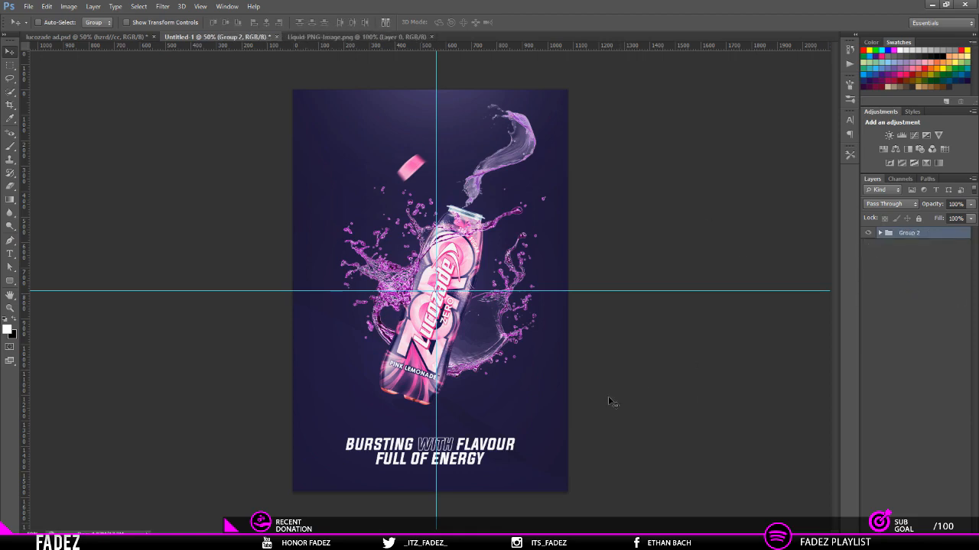
{"action": "key", "text": "ctrl+j"}
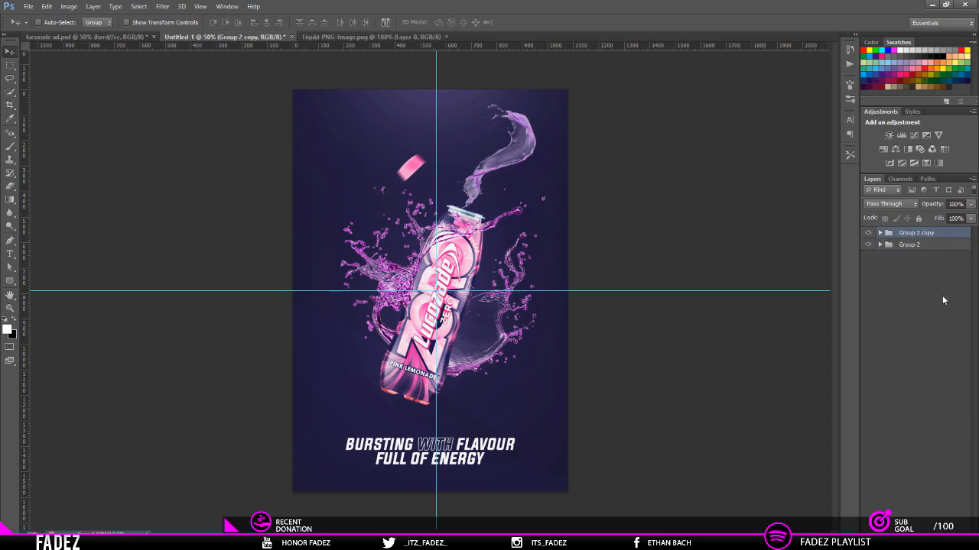
Step: Rename the original Group 2 as backup
{"action": "left_click", "coordinate": [921, 249]}
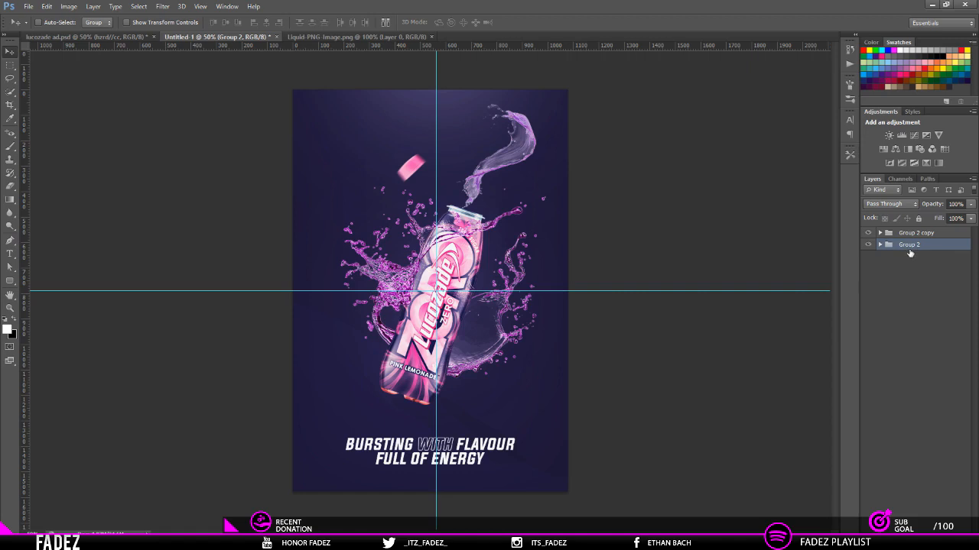
{"action": "double_click", "coordinate": [908, 245]}
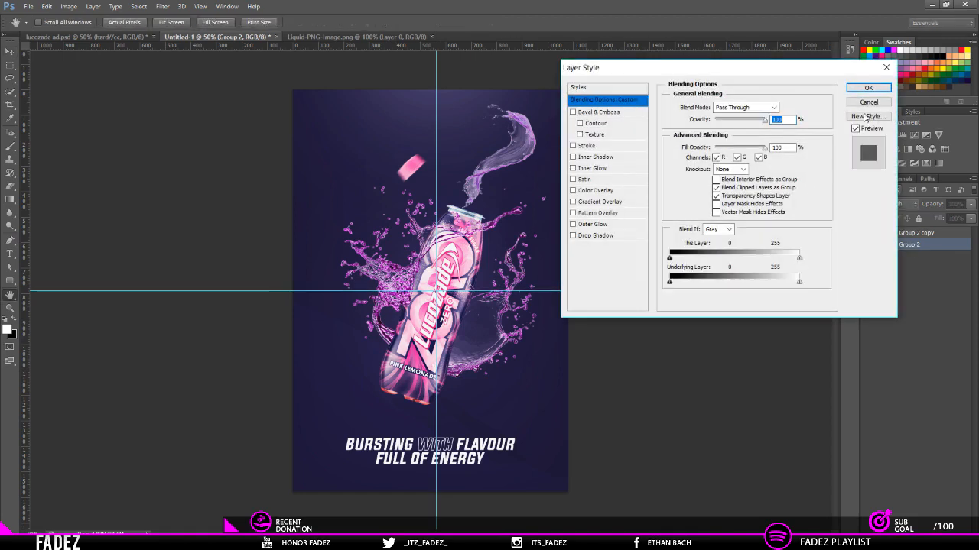
{"action": "key", "text": "Escape"}
{"action": "double_click", "coordinate": [913, 243]}
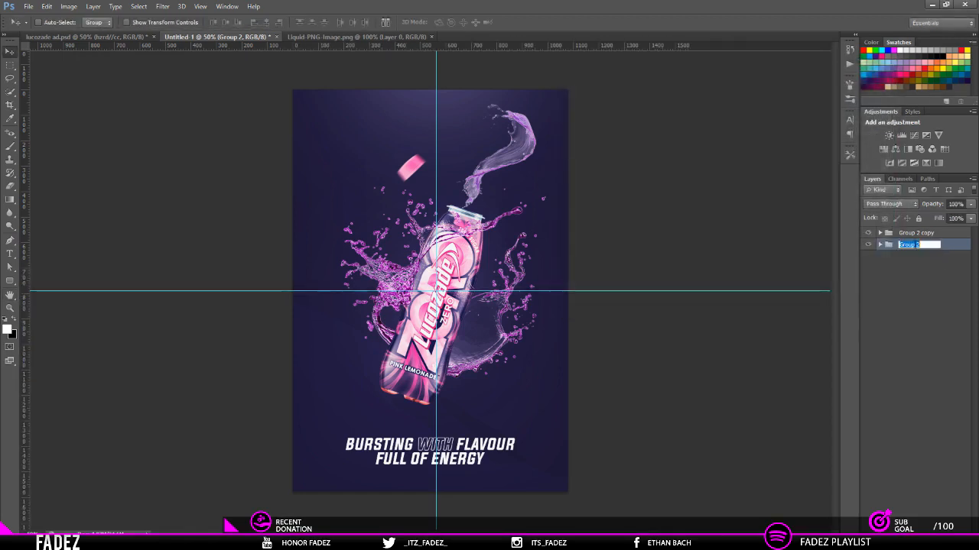
{"action": "type", "text": "bac"}
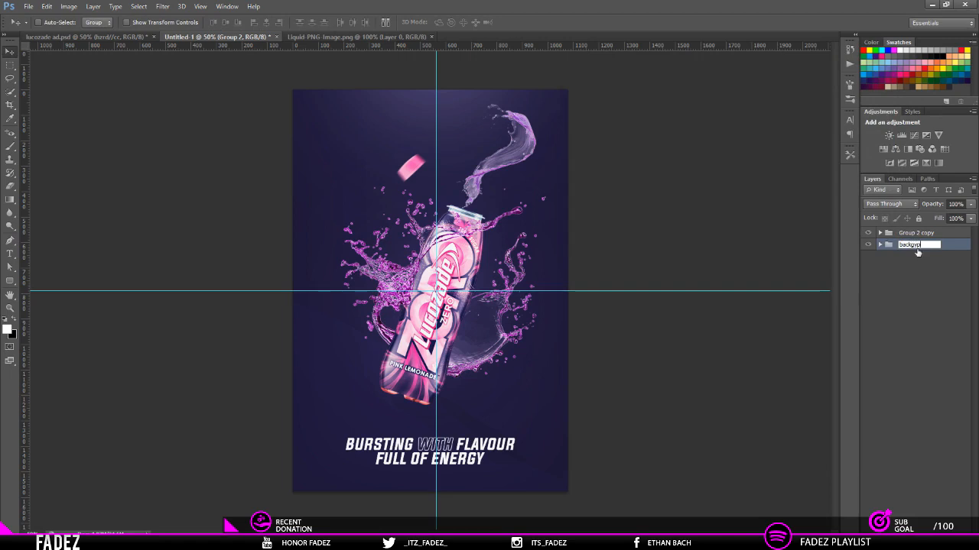
{"action": "type", "text": "kup"}
{"action": "key", "text": "Return"}
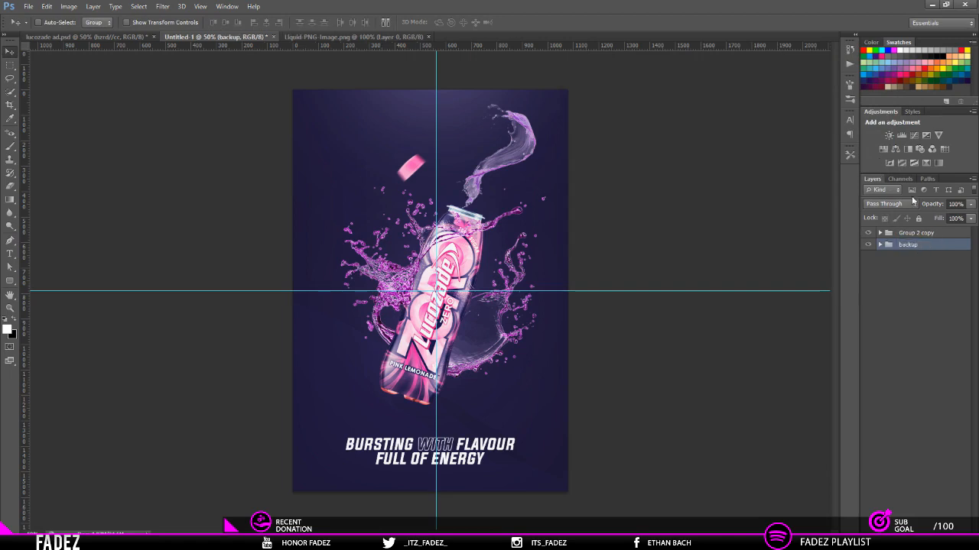
Step: Merge the duplicated group into a single layer and duplicate the merged layer
{"action": "left_click", "coordinate": [930, 232]}
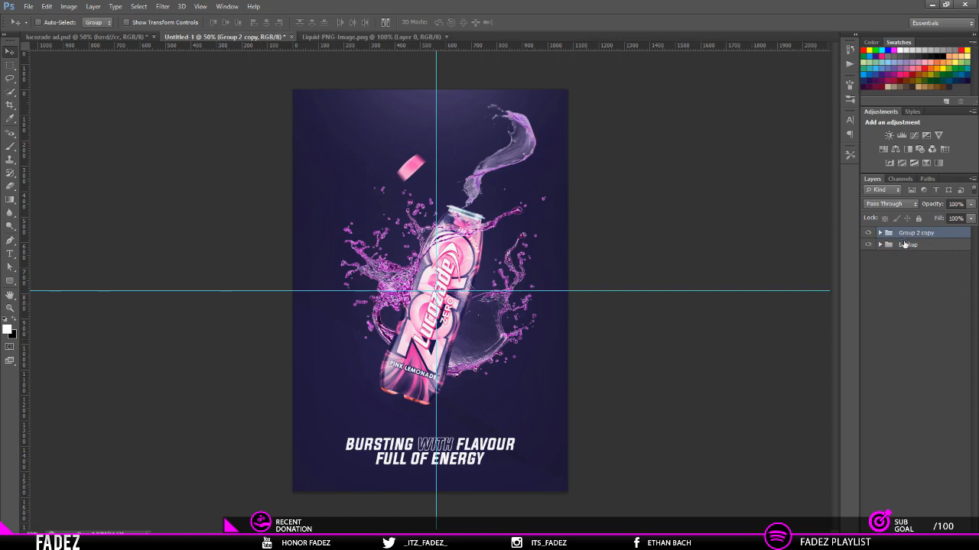
{"action": "key", "text": "ctrl+e"}
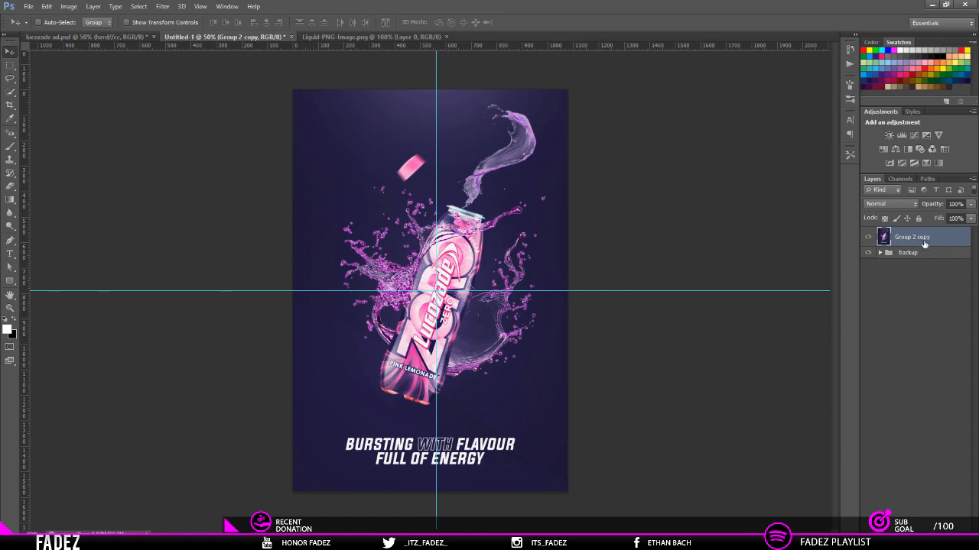
{"action": "key", "text": "ctrl+j"}
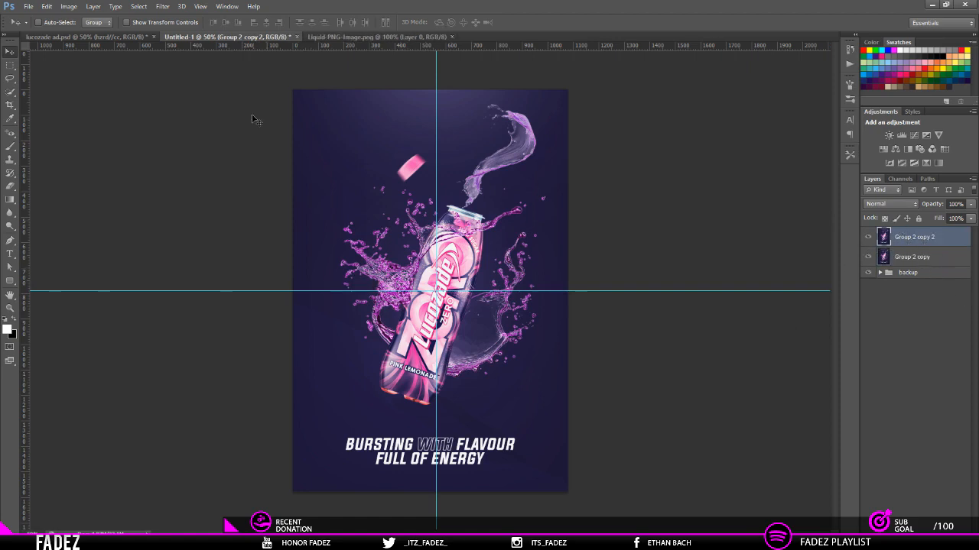
Step: Apply a High Pass filter to the upper merged copy and set its blend mode to Overlay
{"action": "left_click", "coordinate": [162, 7]}
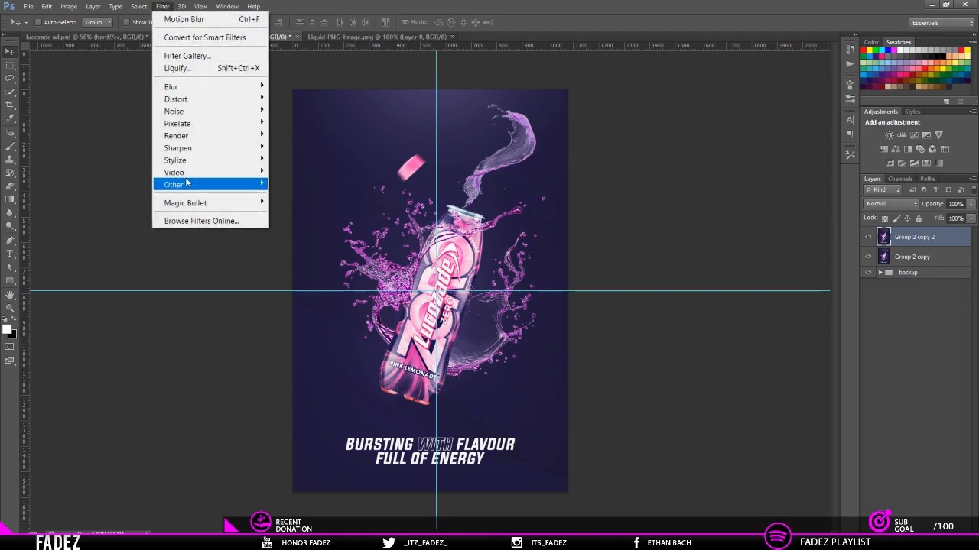
{"action": "mouse_move", "coordinate": [186, 183]}
{"action": "left_click", "coordinate": [295, 199]}
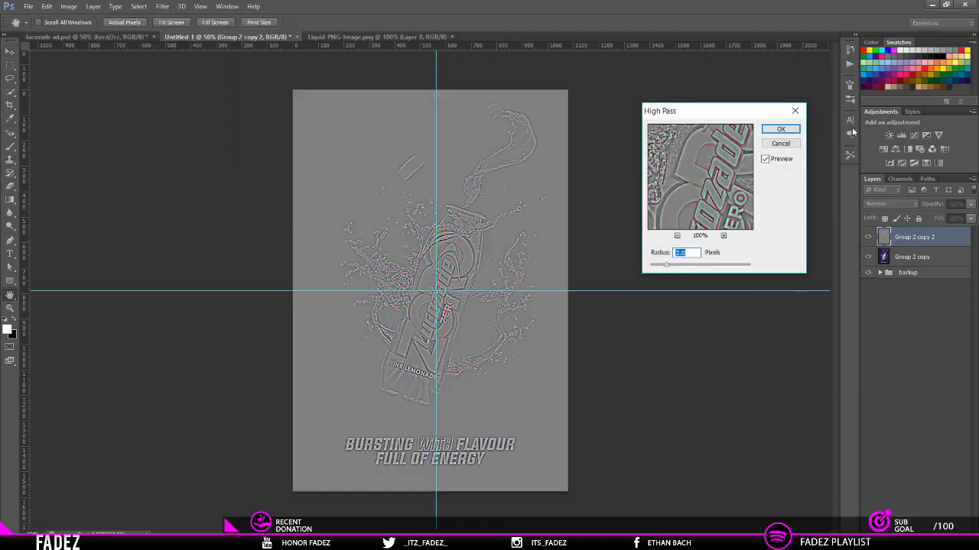
{"action": "left_click", "coordinate": [780, 128]}
{"action": "left_click", "coordinate": [887, 203]}
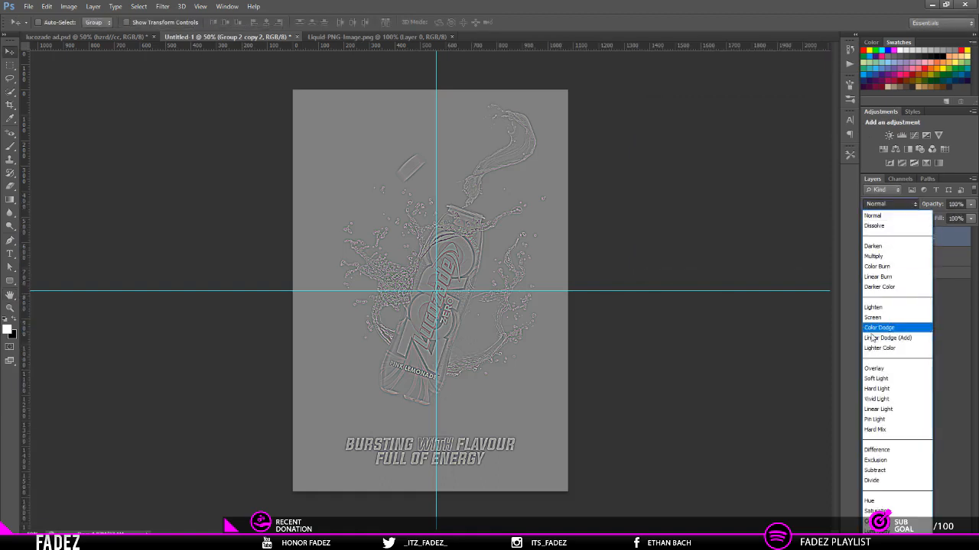
{"action": "left_click", "coordinate": [873, 368]}
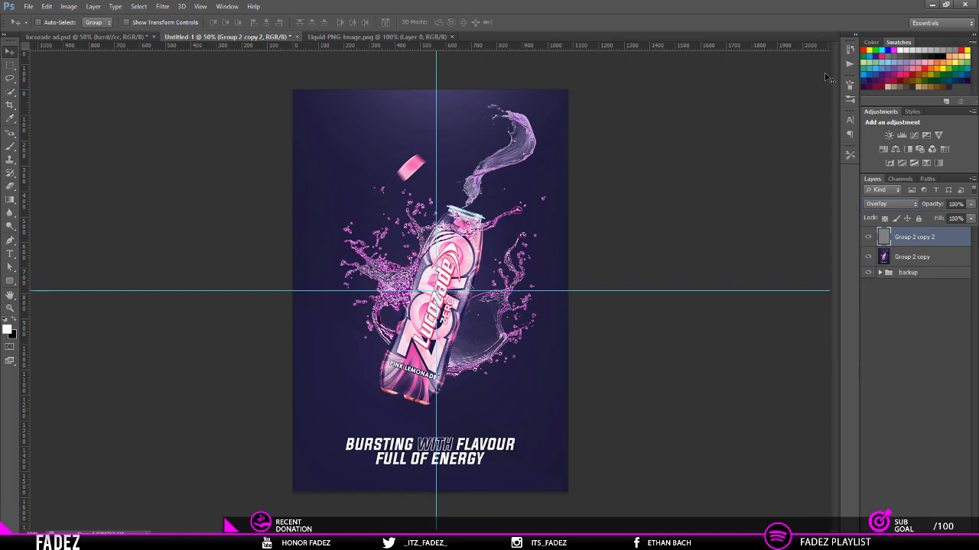
Step: Add a new layer above the sharpened copy and fill it with white
{"action": "key", "text": "ctrl+shift+n"}
{"action": "key", "text": "Return"}
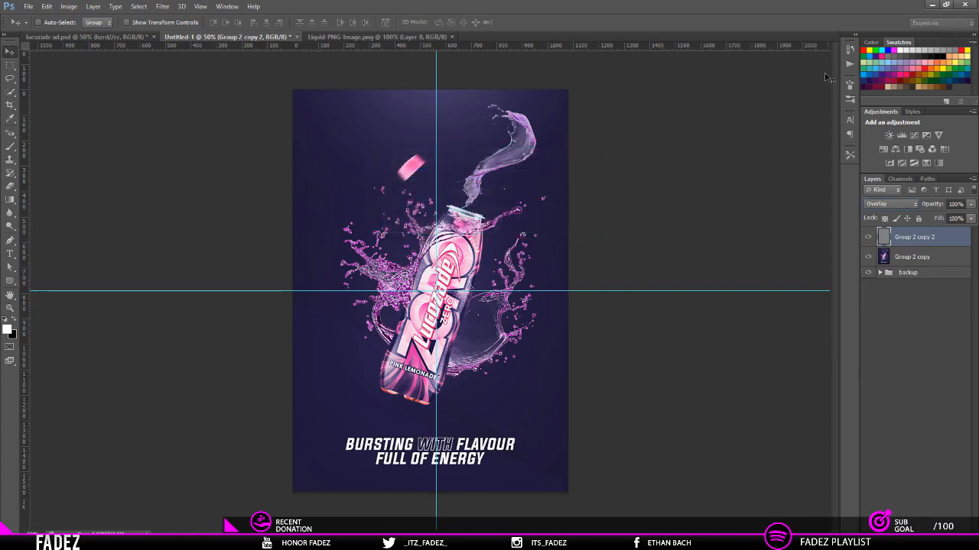
{"action": "key", "text": "alt+BackSpace"}
{"action": "key", "text": "ctrl+BackSpace"}
{"action": "key", "text": "alt+BackSpace"}
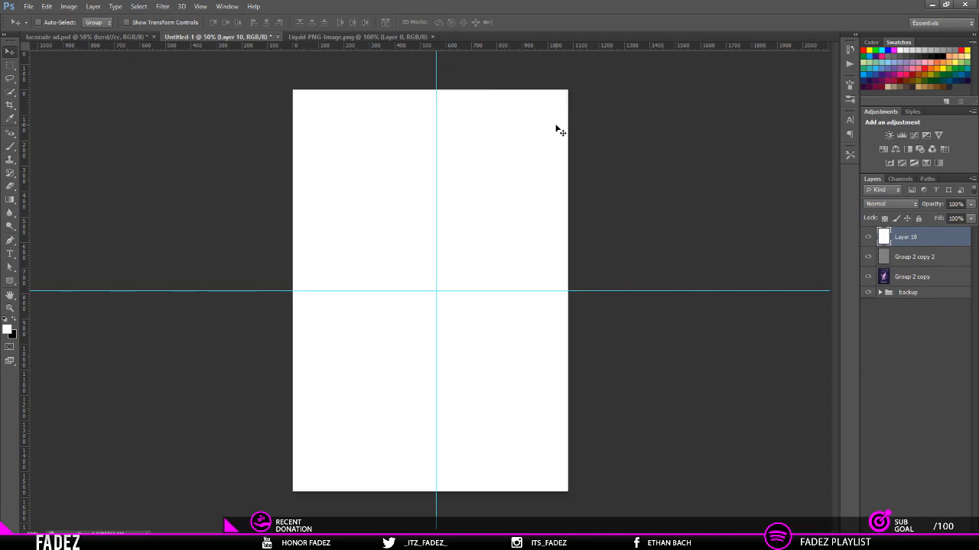
Step: Scale the white layer about its centre to about 97.5% and load its outline as a selection
{"action": "key", "text": "ctrl+t"}
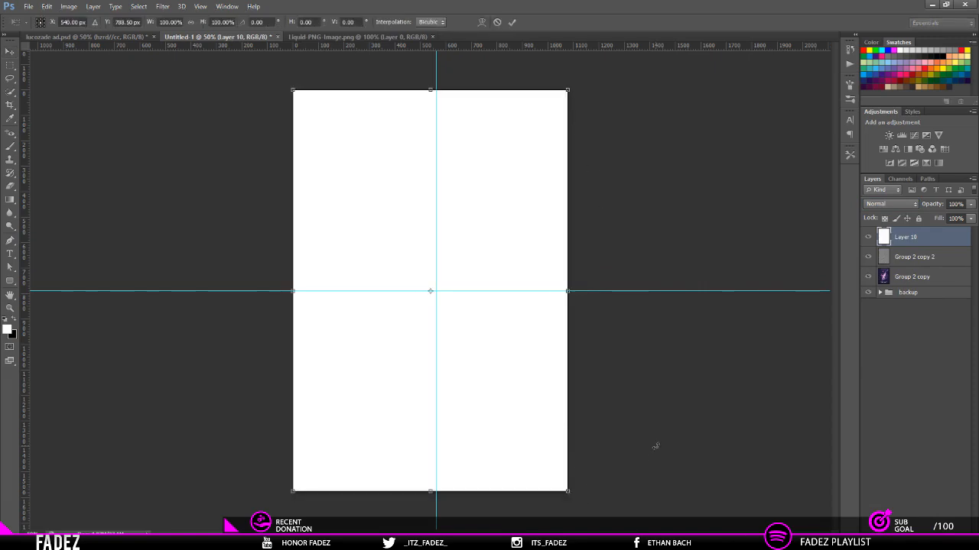
{"action": "key", "text": "Return"}
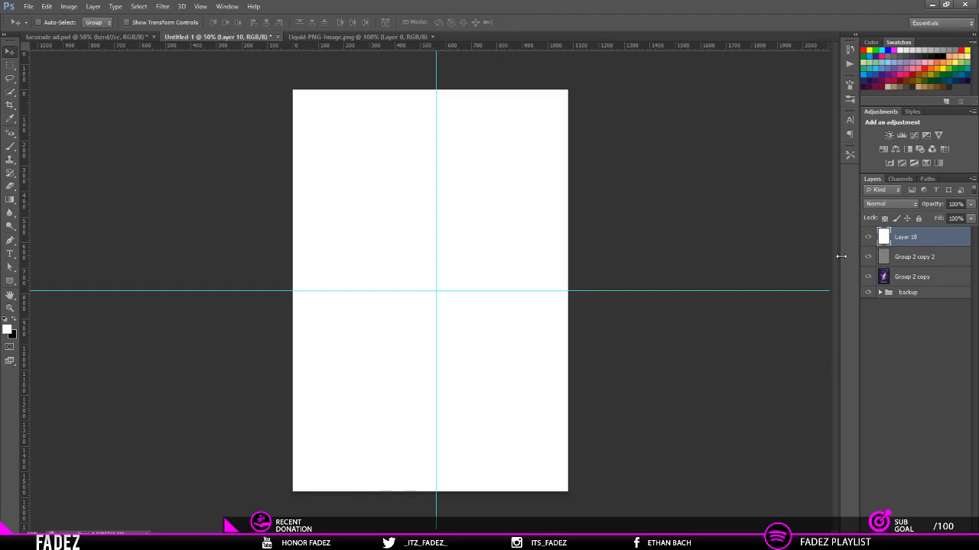
{"action": "key", "text": "ctrl+t"}
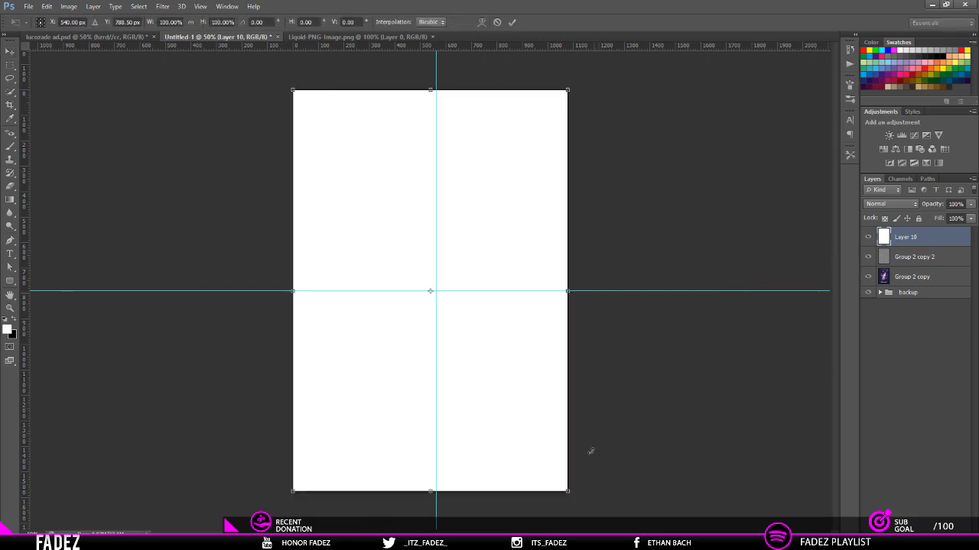
{"action": "left_click_drag", "start_coordinate": [568, 492], "coordinate": [564, 486]}
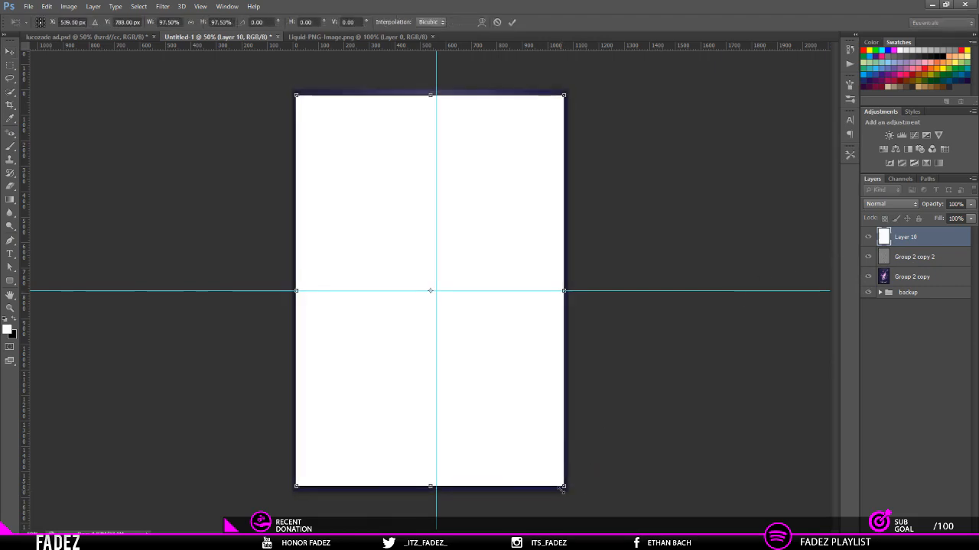
{"action": "key", "text": "Return"}
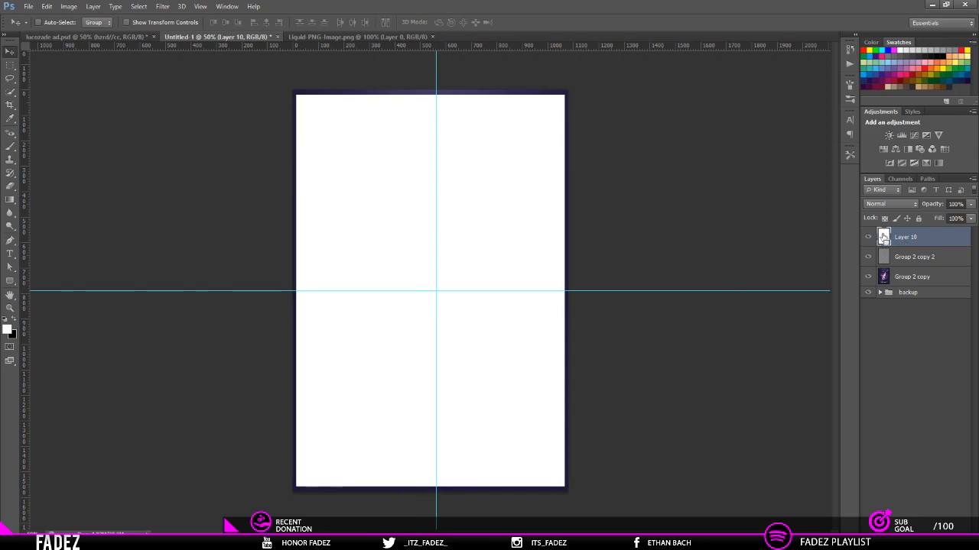
{"action": "left_click", "coordinate": [883, 237], "text": "ctrl"}
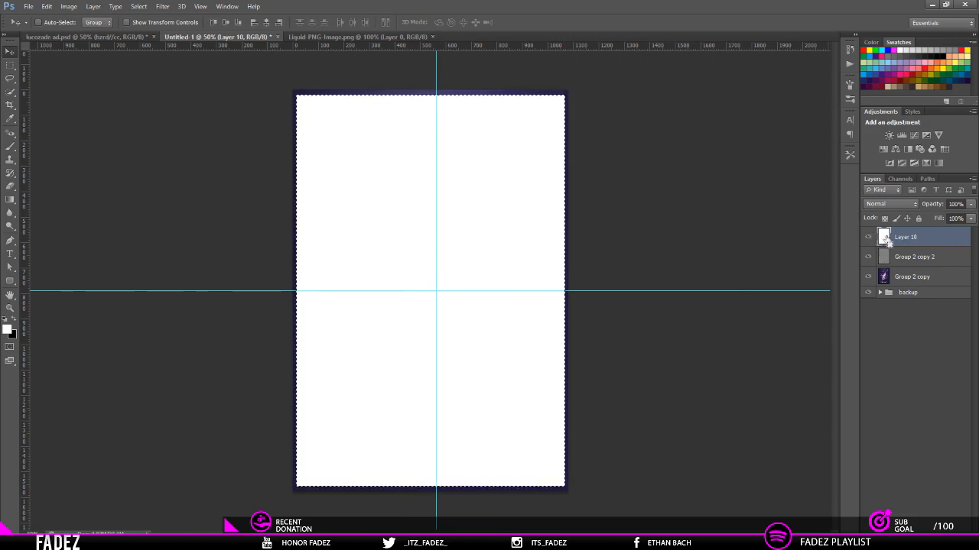
Step: Contract the selection by 5 pixels and delete the white inside it, leaving a thin frame outline
{"action": "left_click", "coordinate": [138, 6]}
{"action": "mouse_move", "coordinate": [229, 147]}
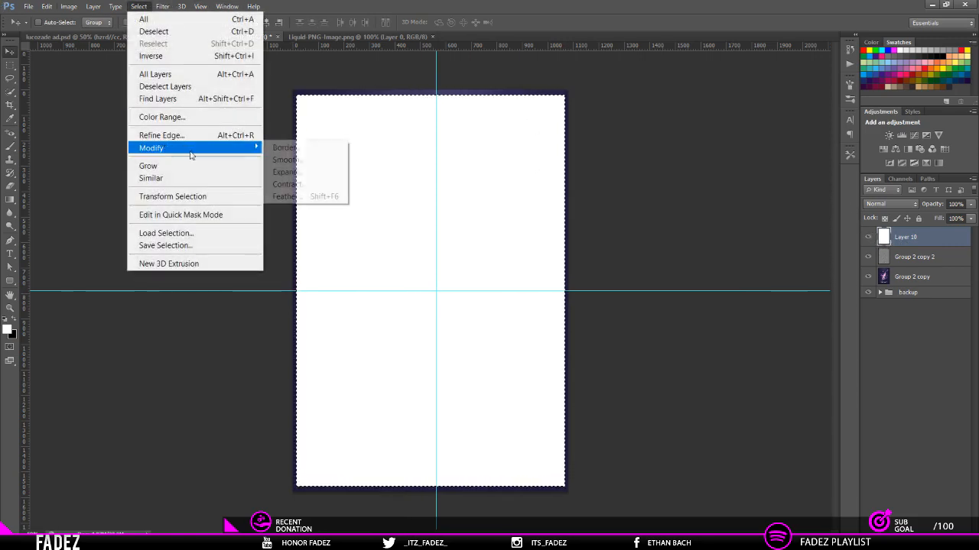
{"action": "left_click", "coordinate": [294, 185]}
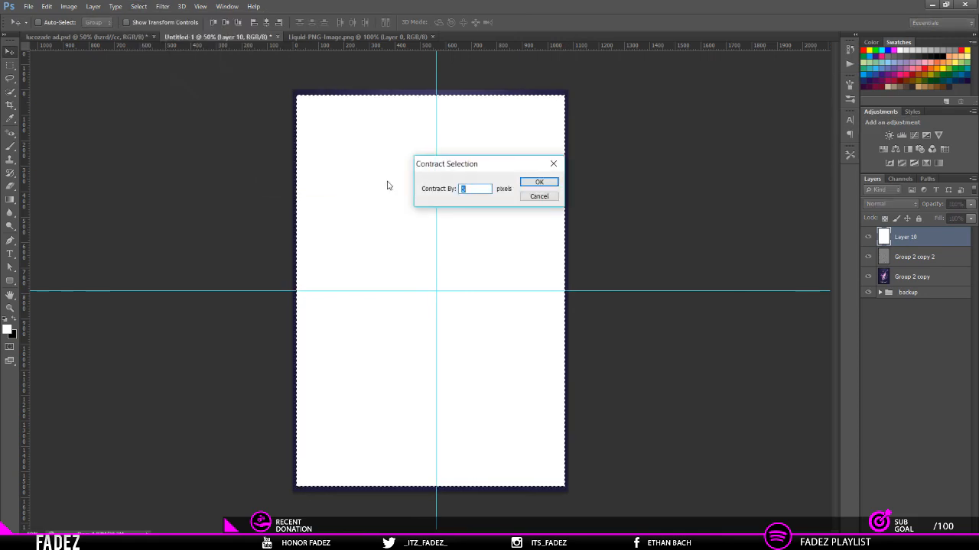
{"action": "key", "text": "Return"}
{"action": "key", "text": "Delete"}
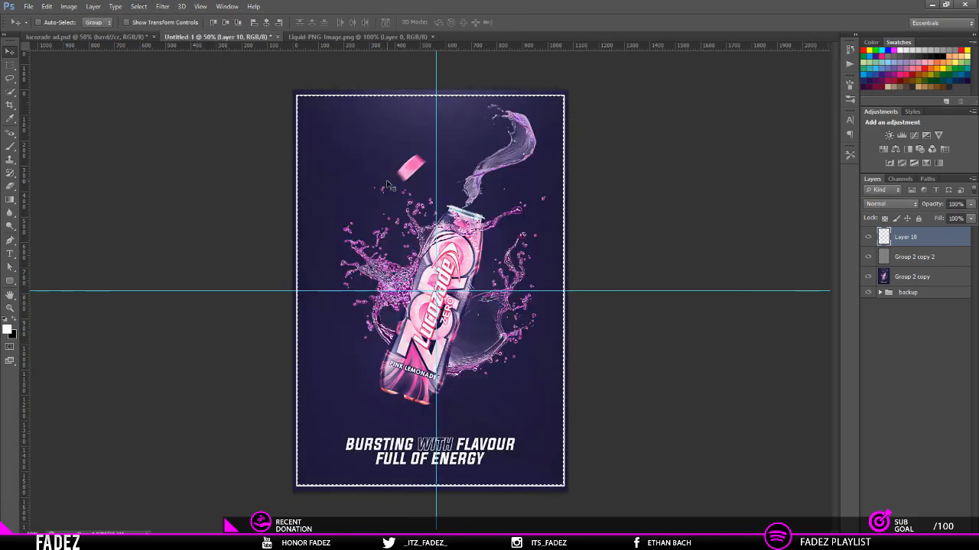
Step: Scale the white frame out to the poster's edges and set its blend mode to Overlay
{"action": "key", "text": "ctrl+t"}
{"action": "left_click_drag", "start_coordinate": [567, 493], "coordinate": [568, 498]}
{"action": "key", "text": "Return"}
{"action": "left_click", "coordinate": [904, 204]}
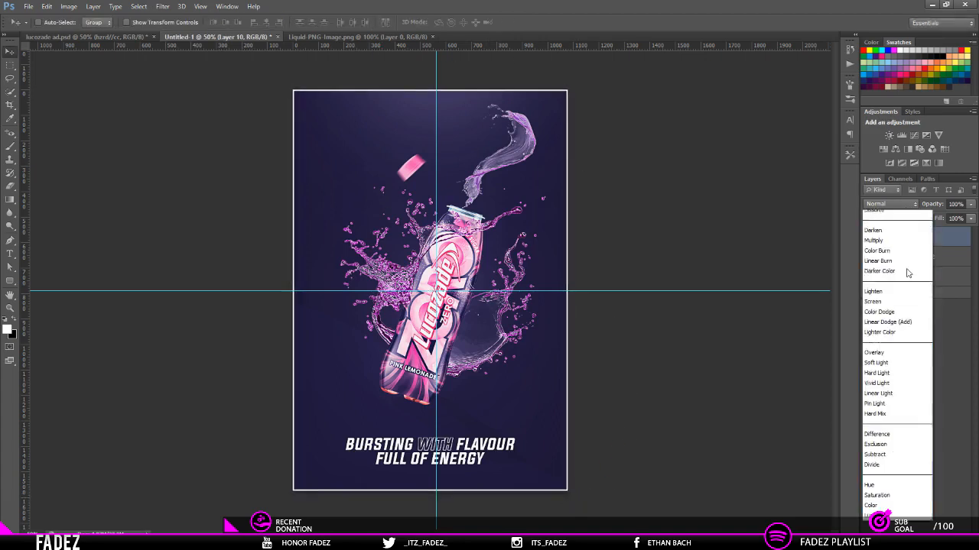
{"action": "left_click", "coordinate": [895, 368]}
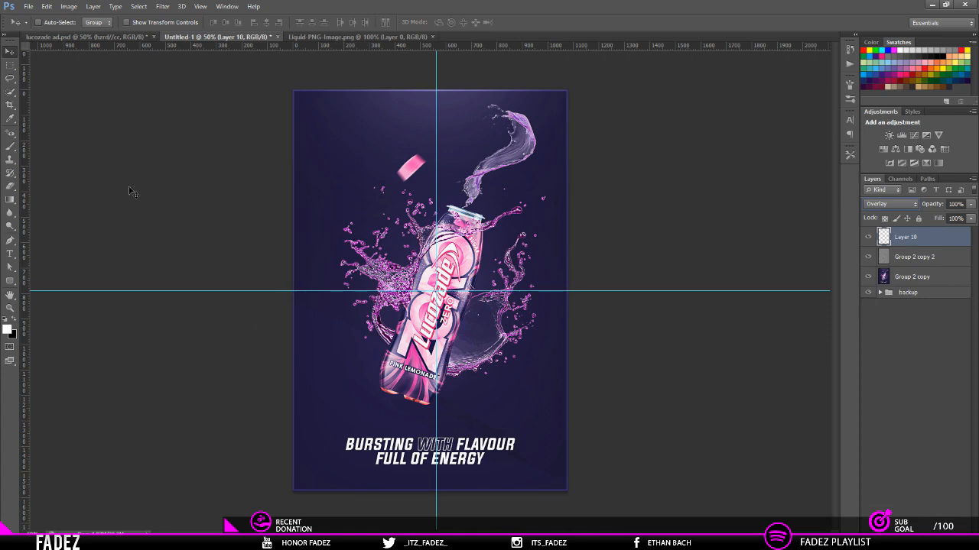
Step: Fade parts of the frame around the poster's corners with a soft Eraser at 378 px and 0% hardness
{"action": "left_click", "coordinate": [9, 186]}
{"action": "right_click", "coordinate": [404, 257]}
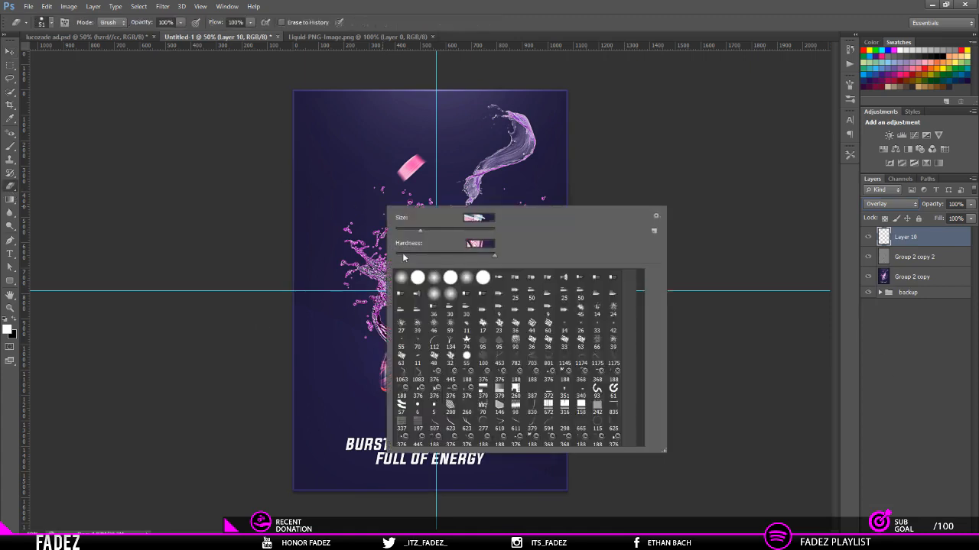
{"action": "left_click_drag", "start_coordinate": [417, 232], "coordinate": [436, 231]}
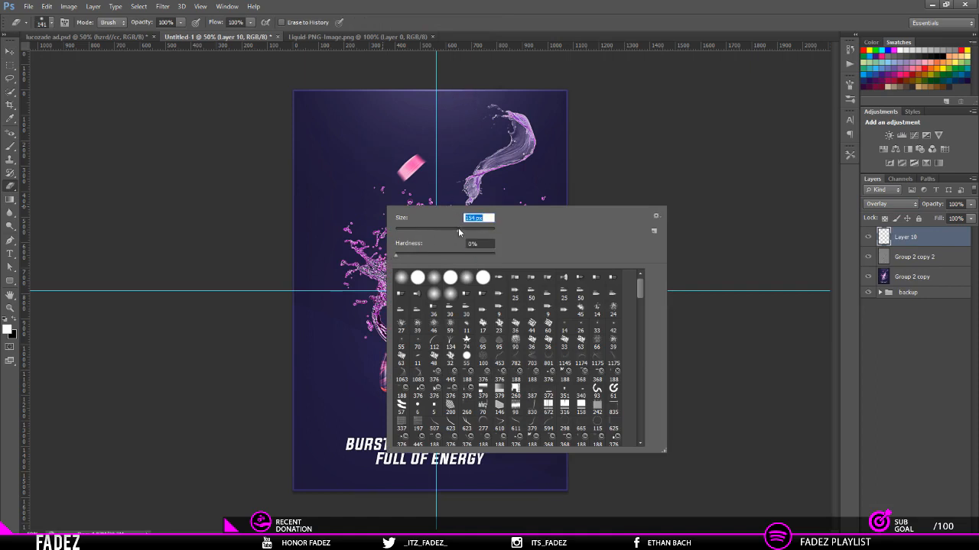
{"action": "left_click_drag", "start_coordinate": [472, 236], "coordinate": [479, 235]}
{"action": "left_click", "coordinate": [477, 116]}
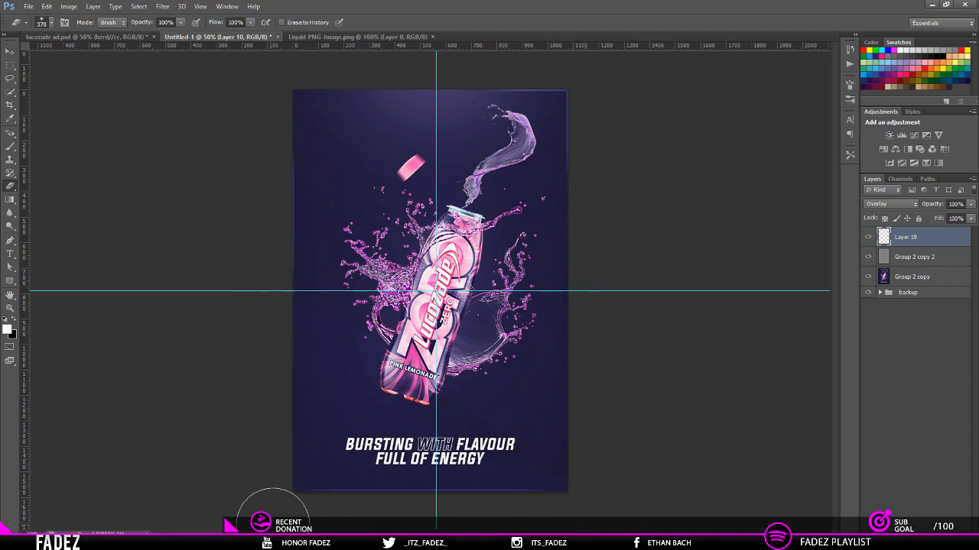
{"action": "key", "text": "ctrl+plus"}
{"action": "key", "text": "ctrl+minus"}
{"action": "left_click", "coordinate": [162, 6]}
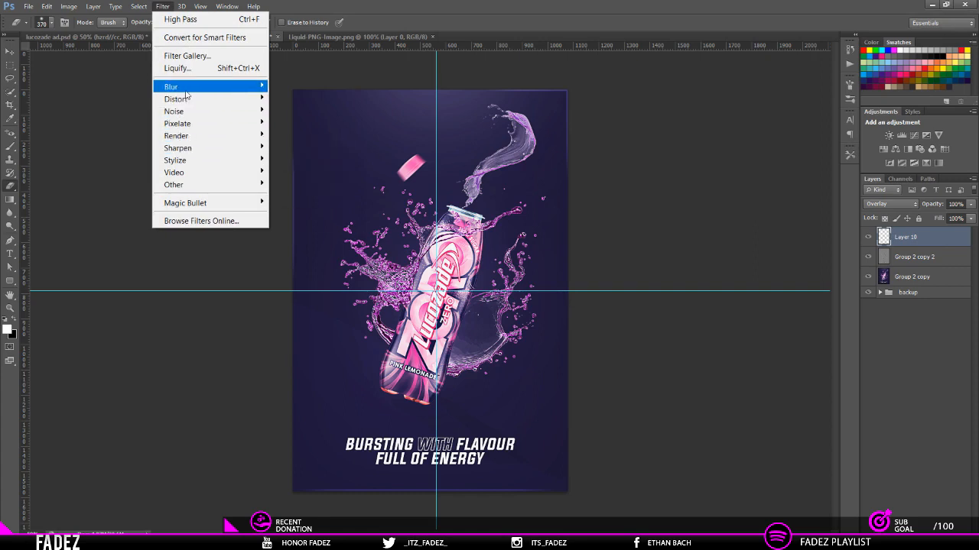
{"action": "mouse_move", "coordinate": [186, 88]}
{"action": "left_click", "coordinate": [325, 191]}
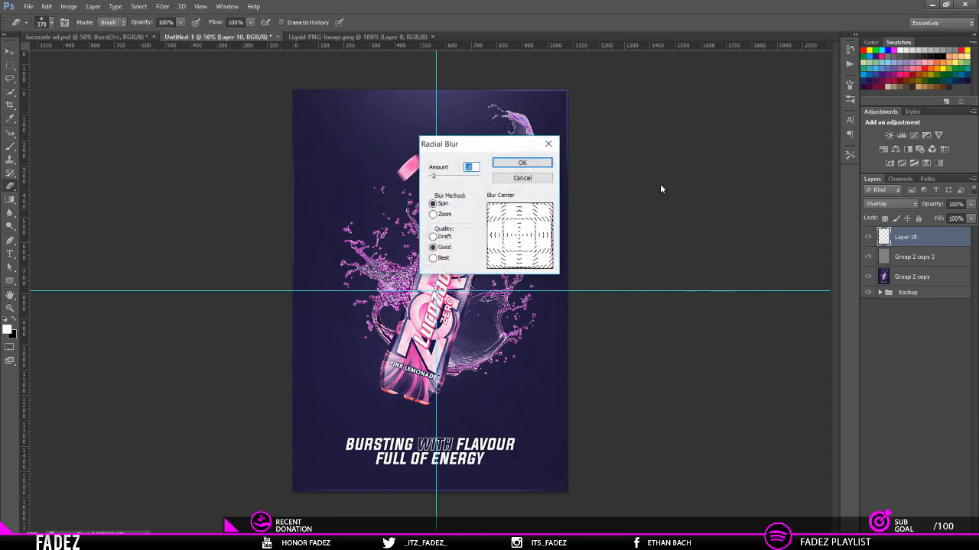
{"action": "left_click", "coordinate": [512, 180]}
Step: Merge the frame layer with both merged poster copies and try a Spin Radial Blur on the result
{"action": "left_click", "coordinate": [908, 279], "text": "shift"}
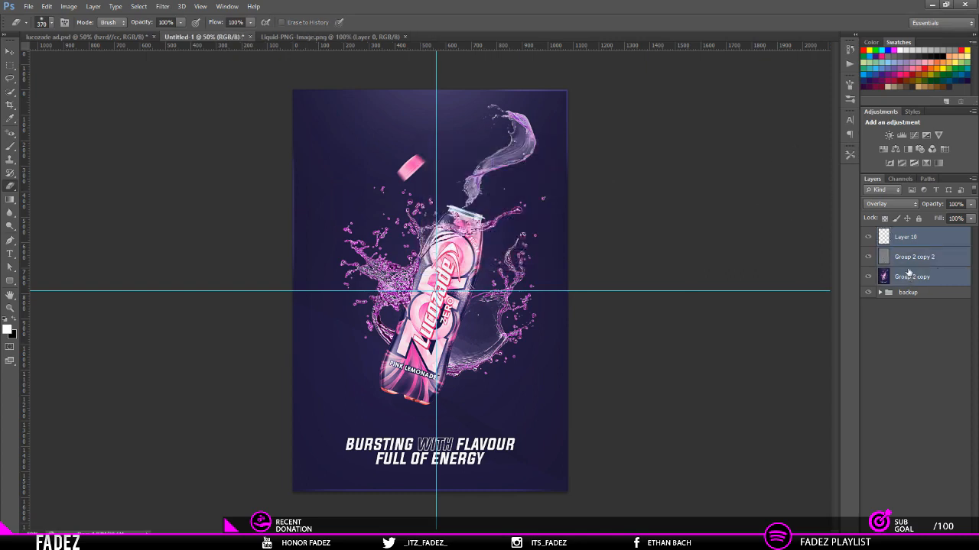
{"action": "key", "text": "ctrl+e"}
{"action": "left_click", "coordinate": [161, 5]}
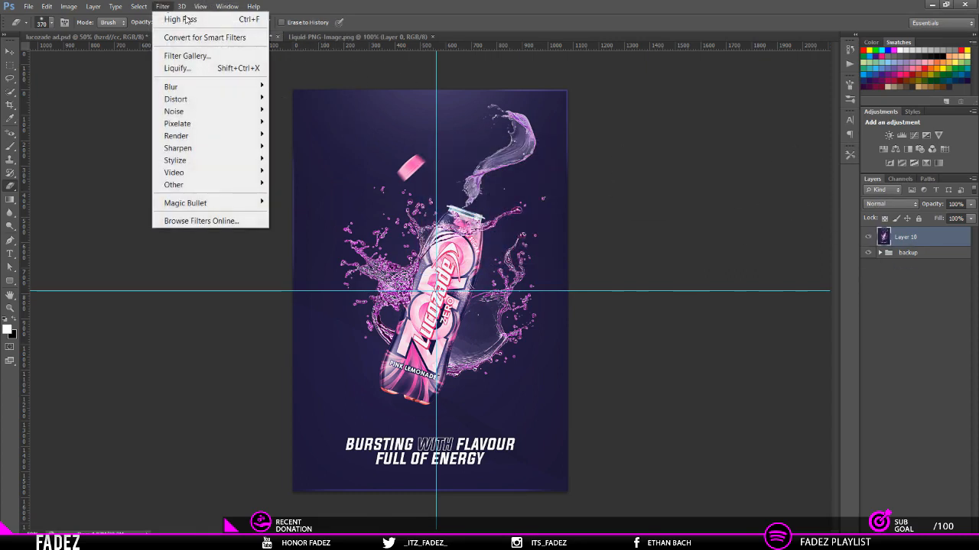
{"action": "mouse_move", "coordinate": [204, 86]}
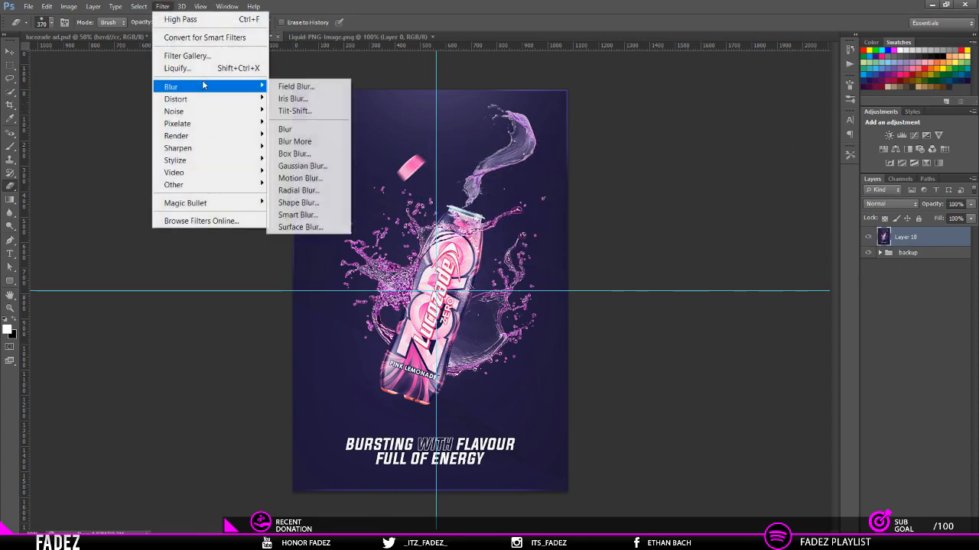
{"action": "left_click", "coordinate": [306, 191]}
{"action": "left_click_drag", "start_coordinate": [480, 153], "coordinate": [712, 151]}
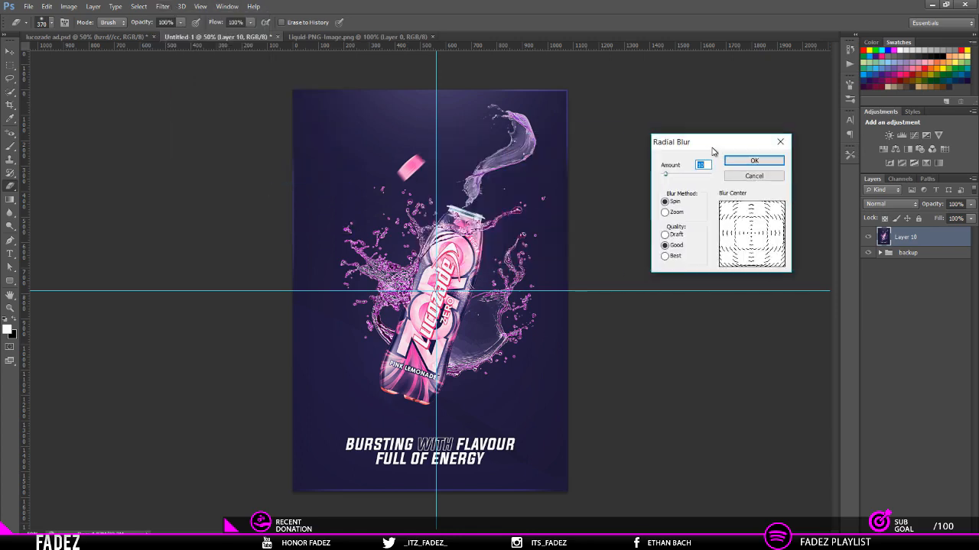
{"action": "left_click_drag", "start_coordinate": [667, 178], "coordinate": [694, 181]}
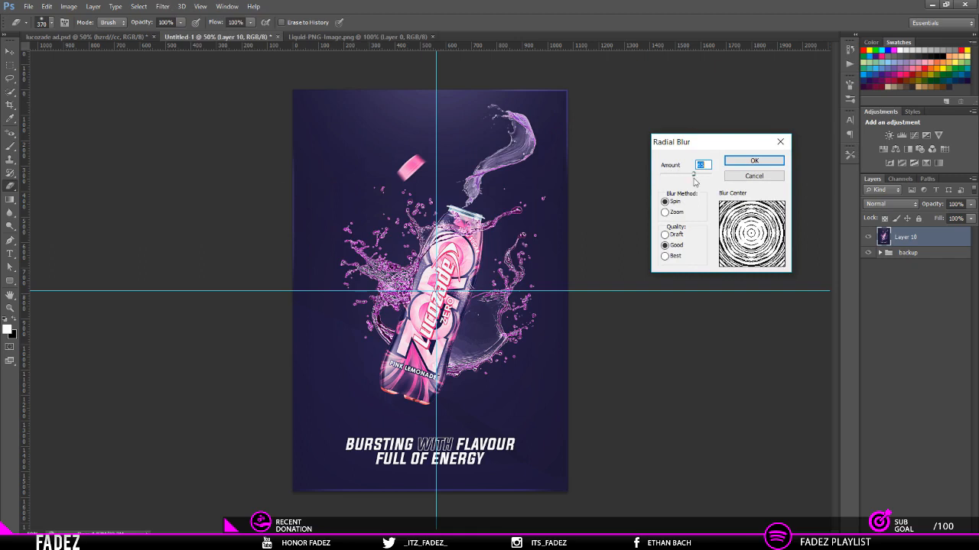
{"action": "left_click", "coordinate": [754, 177]}
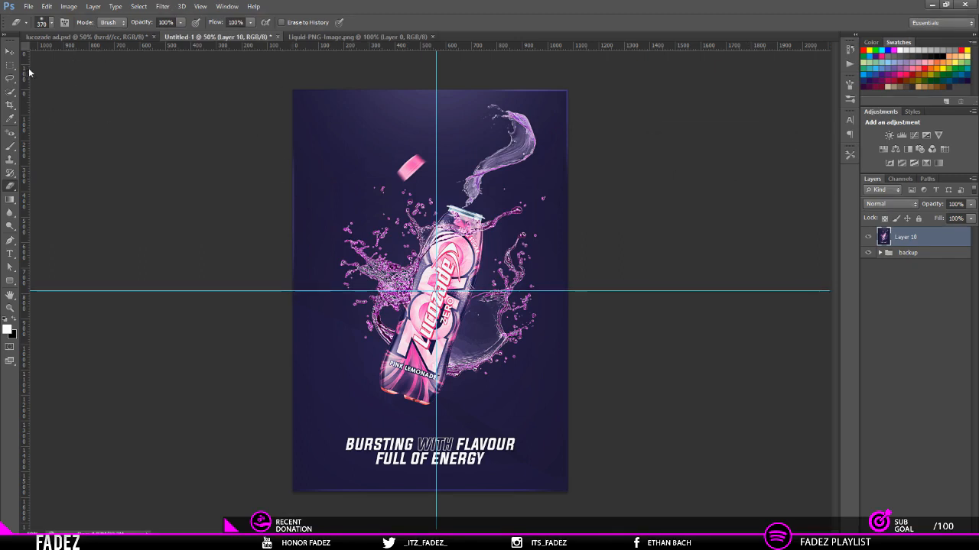
Step: Undo the merge of the frame layer and the two poster copies
{"action": "left_click", "coordinate": [181, 7]}
{"action": "mouse_move", "coordinate": [162, 7]}
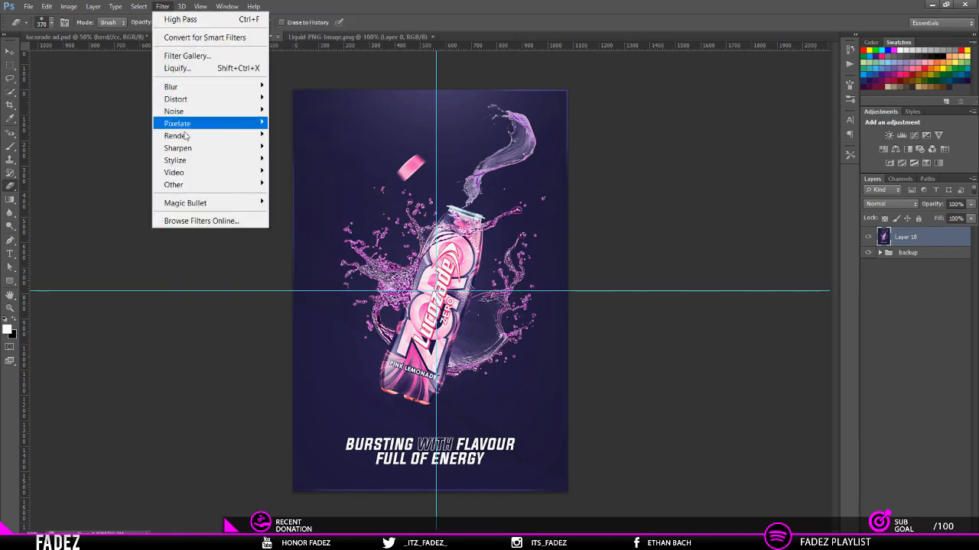
{"action": "mouse_move", "coordinate": [188, 147]}
{"action": "left_click", "coordinate": [904, 276]}
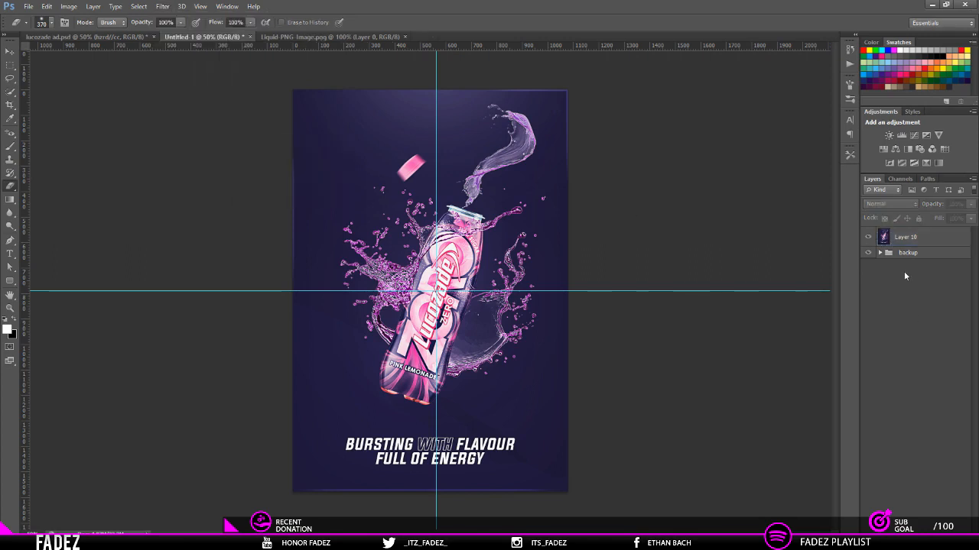
{"action": "key", "text": "ctrl+z"}
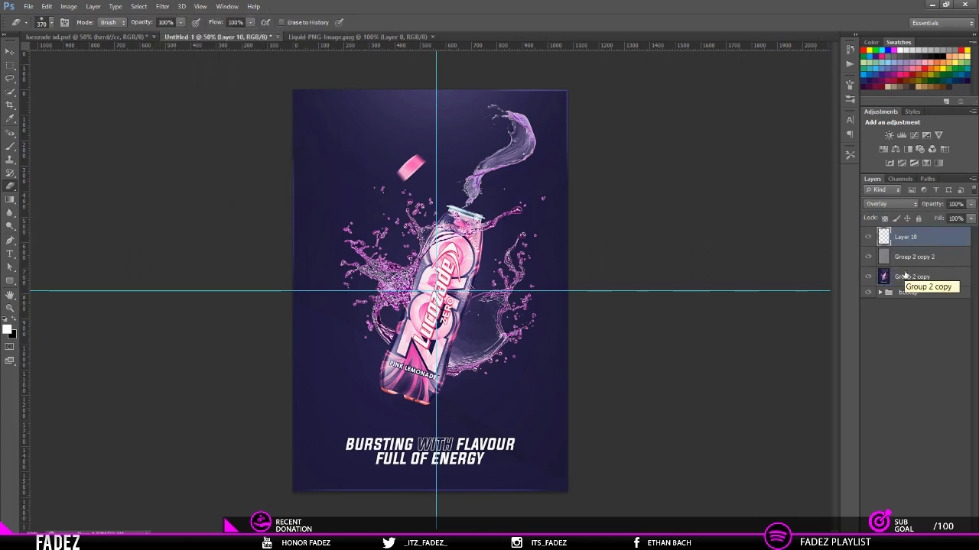
Step: Group the frame layer and both merged poster copies, and name the group "main"
{"action": "left_click", "coordinate": [906, 276], "text": "shift"}
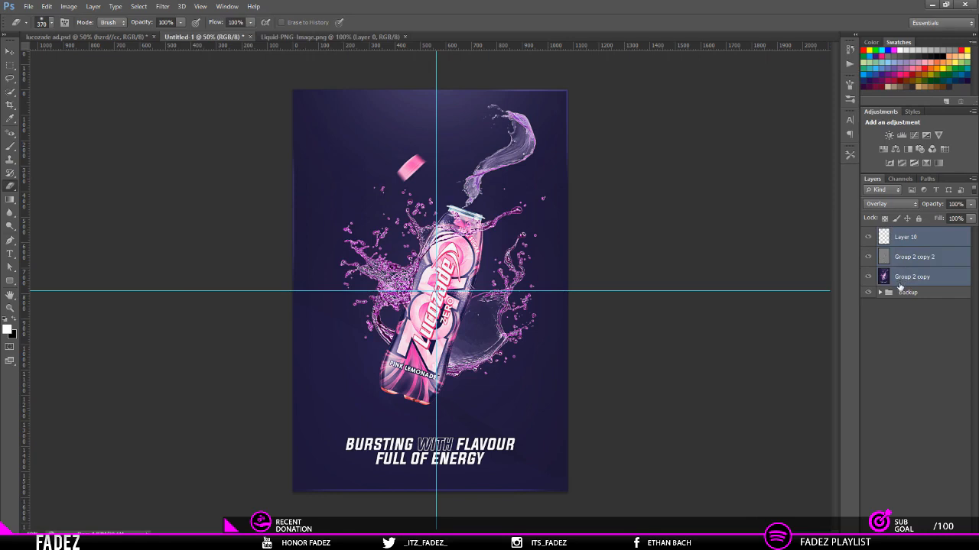
{"action": "key", "text": "ctrl+g"}
{"action": "double_click", "coordinate": [909, 233]}
{"action": "type", "text": "mian"}
{"action": "key", "text": "Return"}
{"action": "double_click", "coordinate": [913, 233]}
{"action": "type", "text": "main"}
{"action": "key", "text": "Return"}
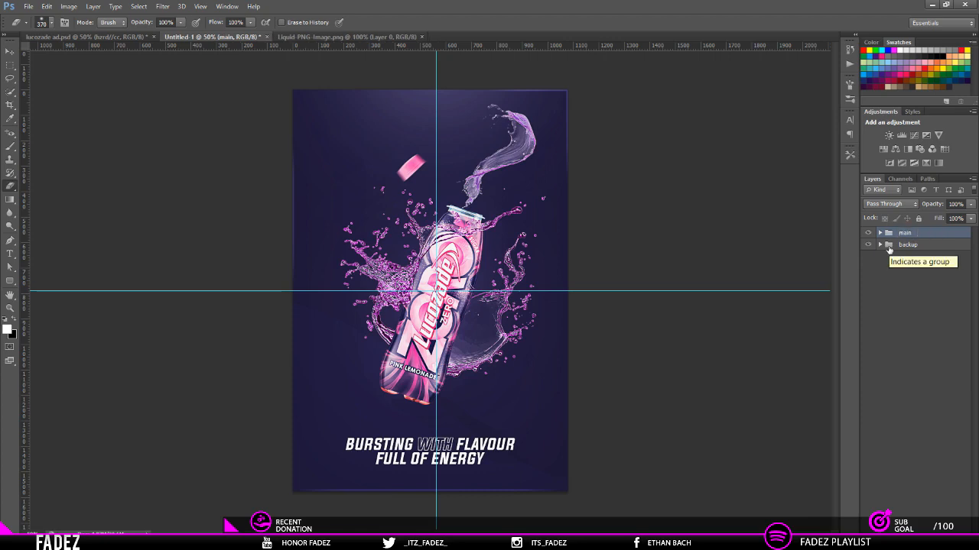
Step: Close the Liquid-PNG-Image.png document
{"action": "left_click", "coordinate": [413, 36]}
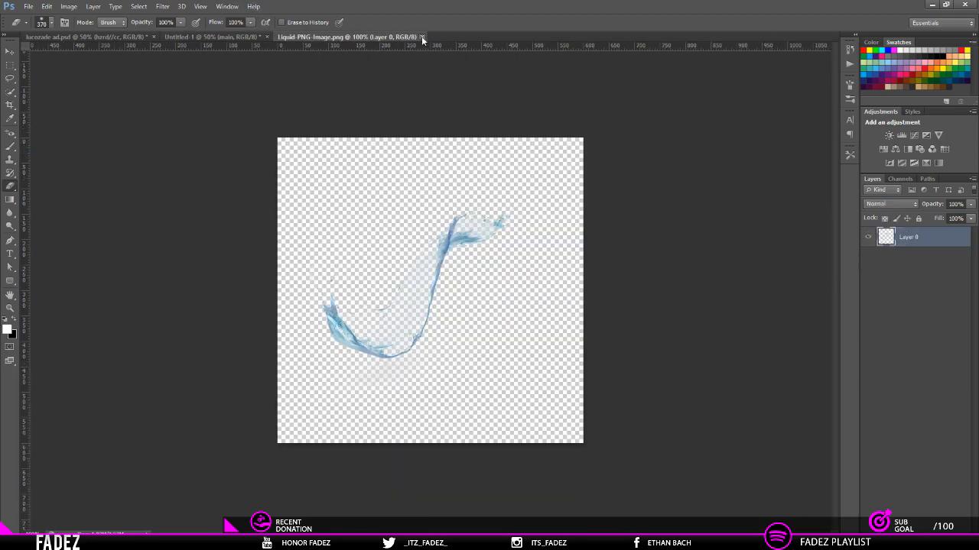
{"action": "left_click", "coordinate": [421, 36]}
Step: Open "nike shoe pink advert.jpg" from the adverts folder inside the Desktop's Graphics folder
{"action": "left_click", "coordinate": [31, 6]}
{"action": "left_click", "coordinate": [34, 32]}
{"action": "left_click", "coordinate": [218, 184]}
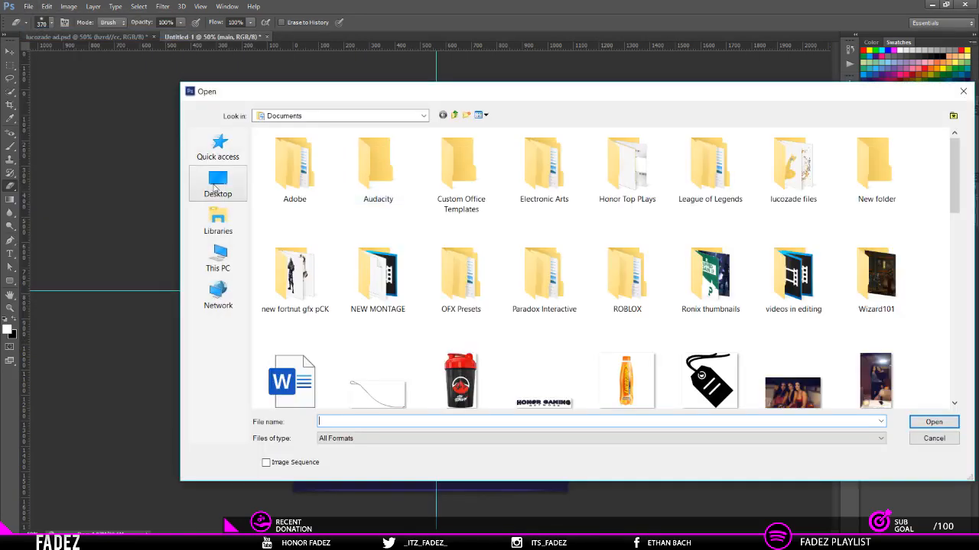
{"action": "scroll", "coordinate": [566, 297], "scroll_direction": "down", "scroll_amount": 3}
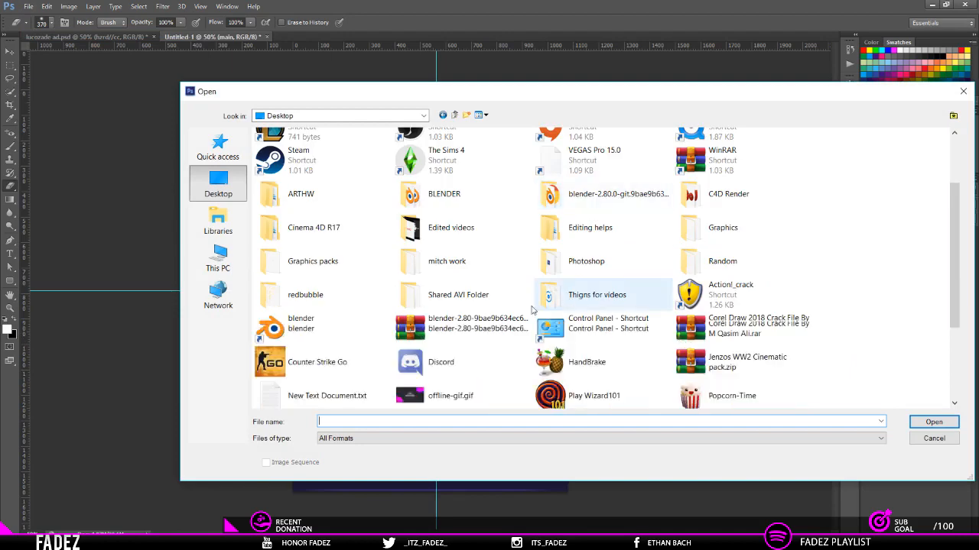
{"action": "double_click", "coordinate": [712, 228]}
{"action": "scroll", "coordinate": [291, 230], "scroll_direction": "up", "scroll_amount": 1}
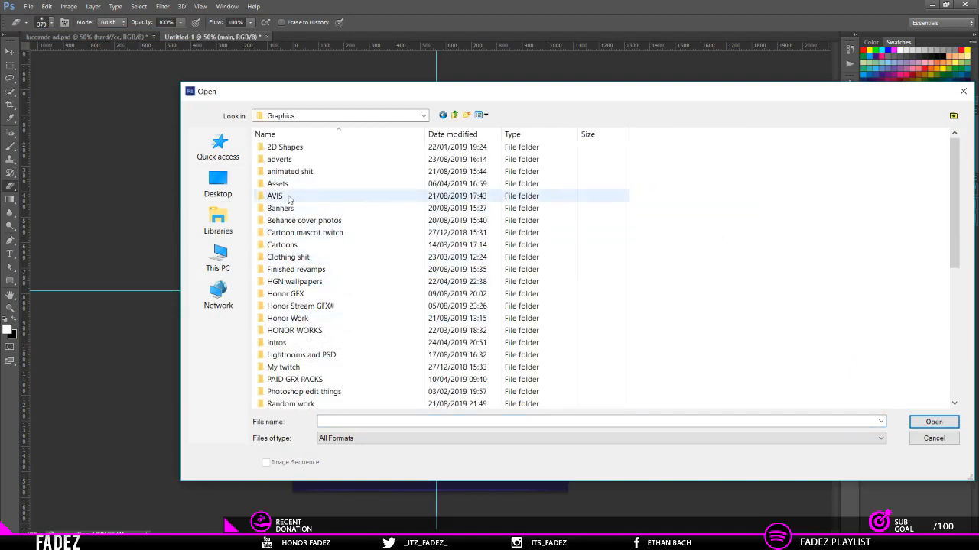
{"action": "double_click", "coordinate": [281, 160]}
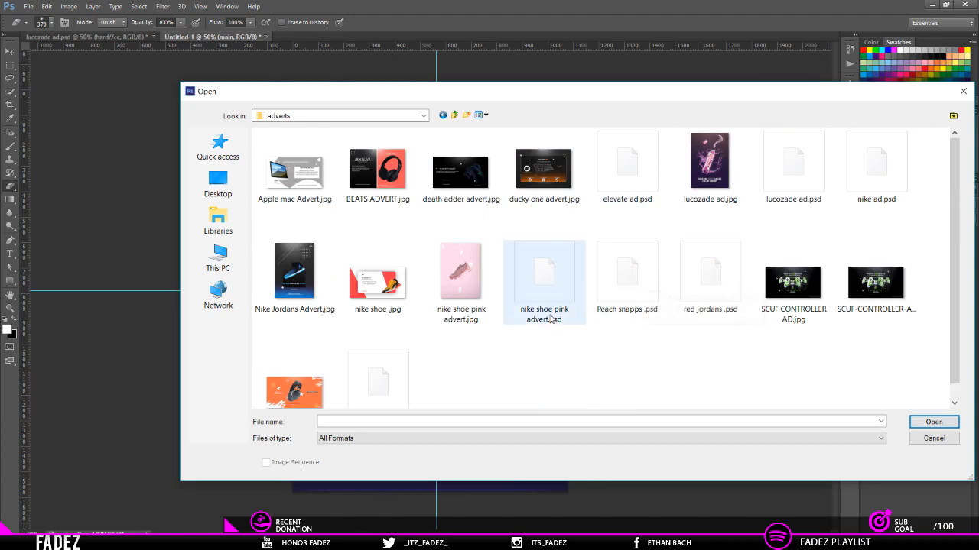
{"action": "scroll", "coordinate": [546, 317], "scroll_direction": "down", "scroll_amount": 1}
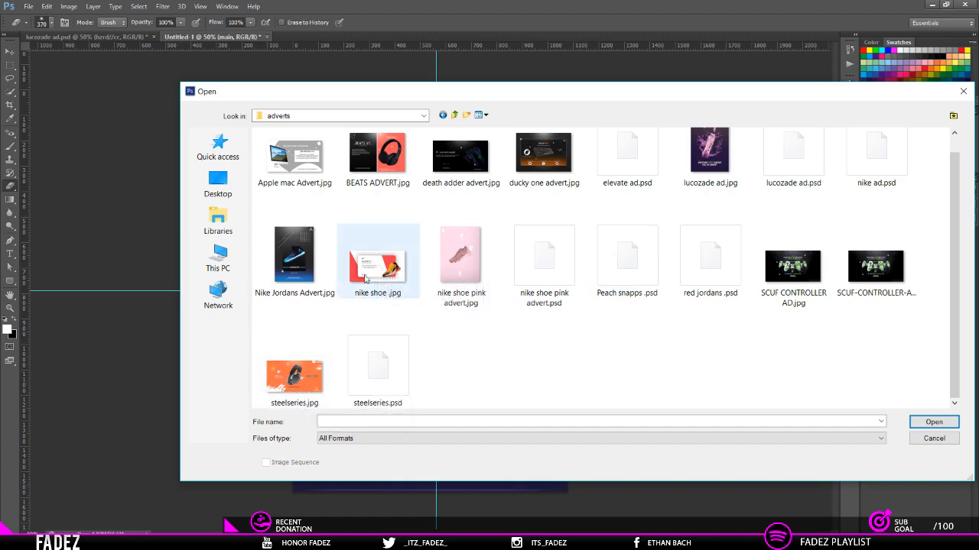
{"action": "double_click", "coordinate": [451, 272]}
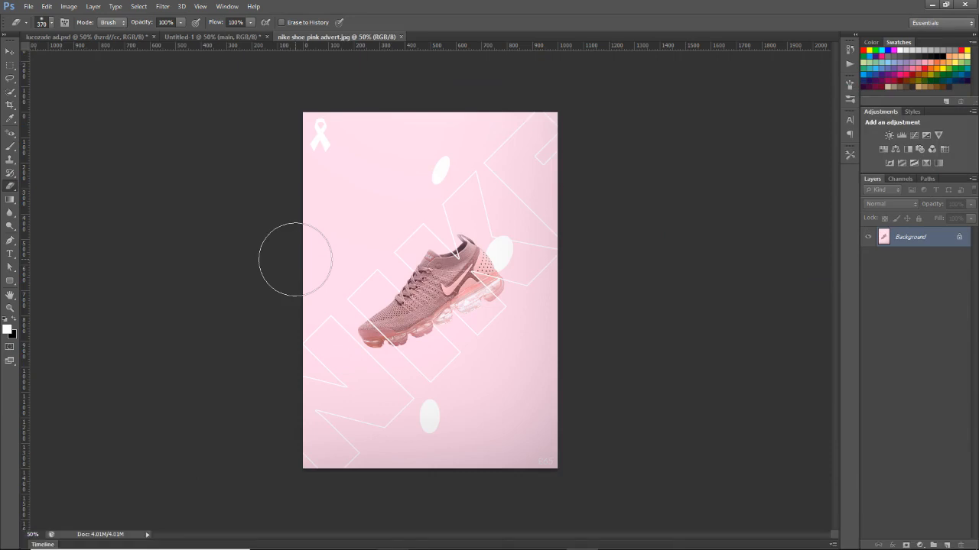
Step: Undo the stray erase on the Nike shoe advert's ribbon and close the image without saving
{"action": "left_click", "coordinate": [328, 142]}
{"action": "key", "text": "ctrl+z"}
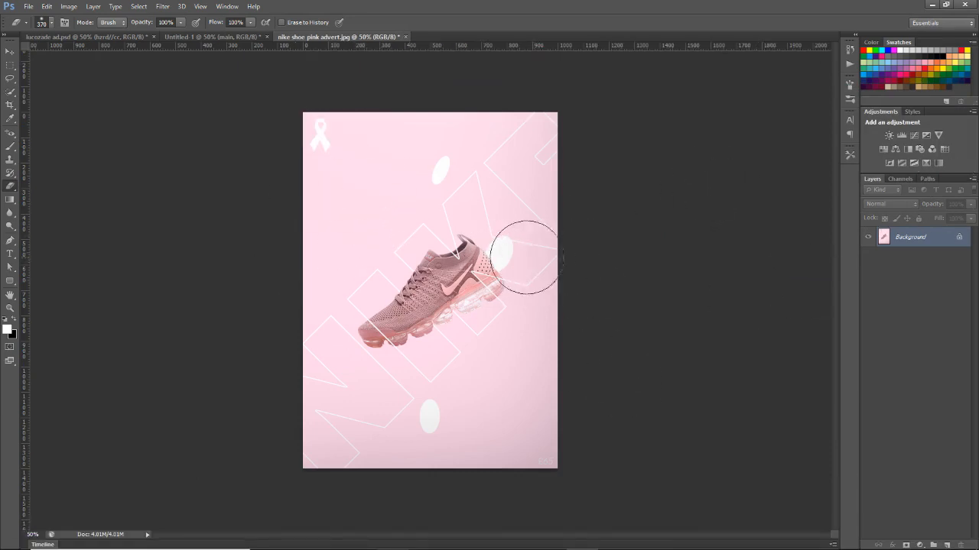
{"action": "left_click", "coordinate": [406, 36]}
{"action": "left_click", "coordinate": [499, 215]}
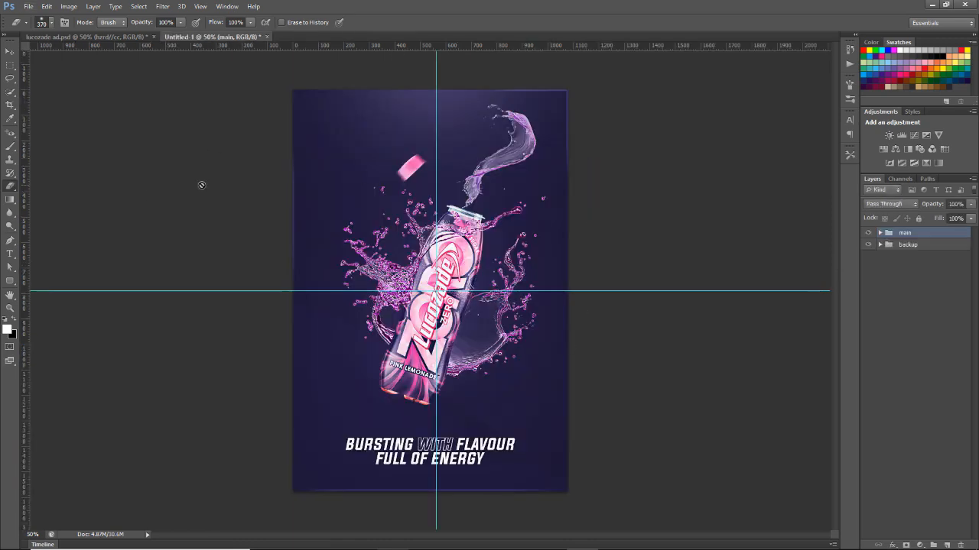